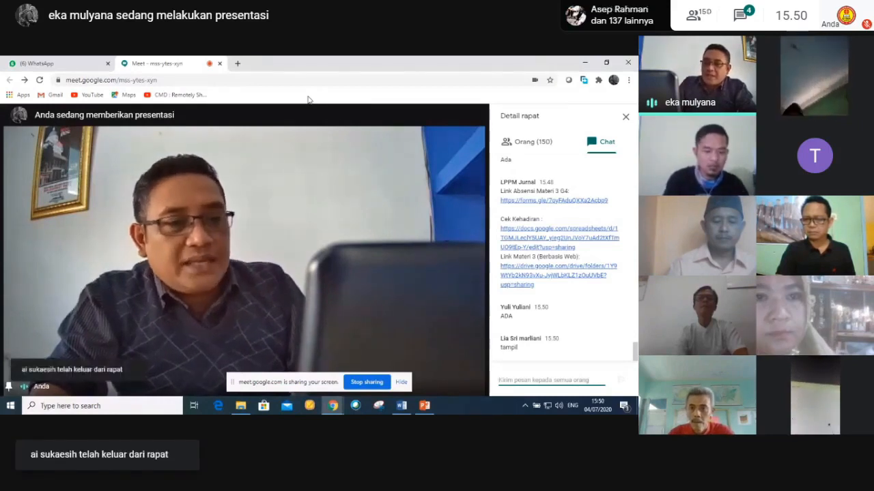
- Search for 'classroom' in a new browser tab and open the Google Classroom site
click(237, 63)
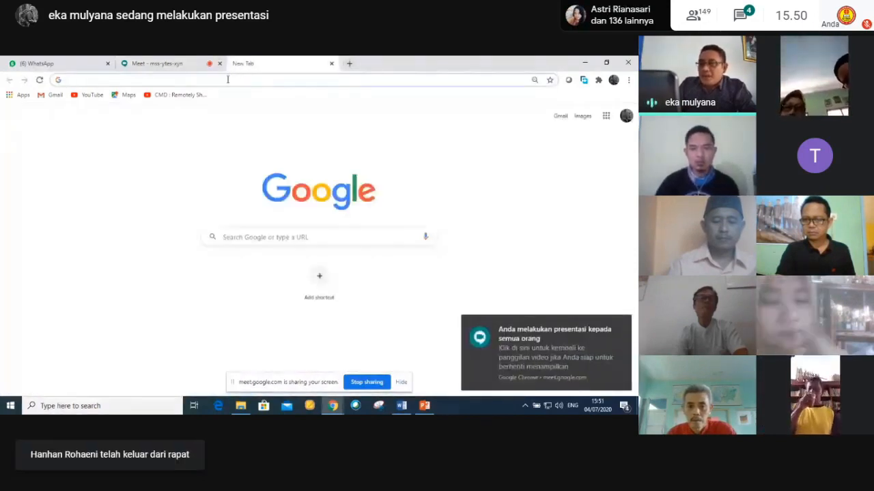
click(228, 79)
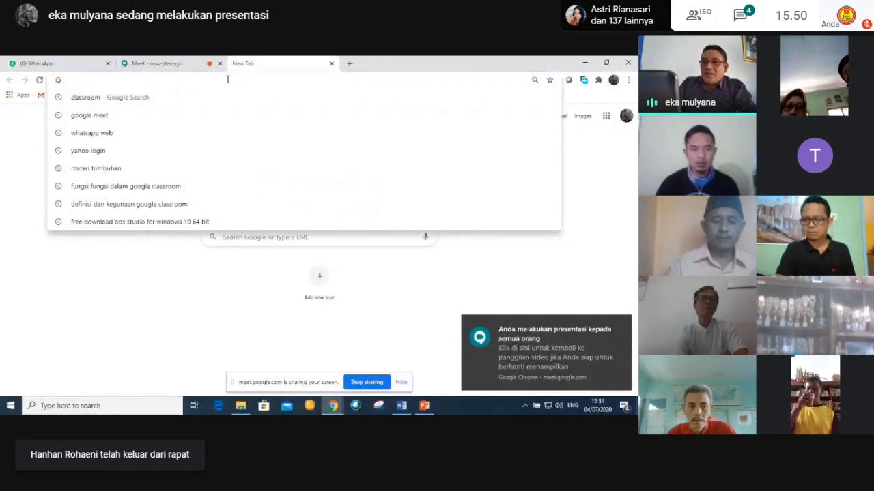
click(107, 100)
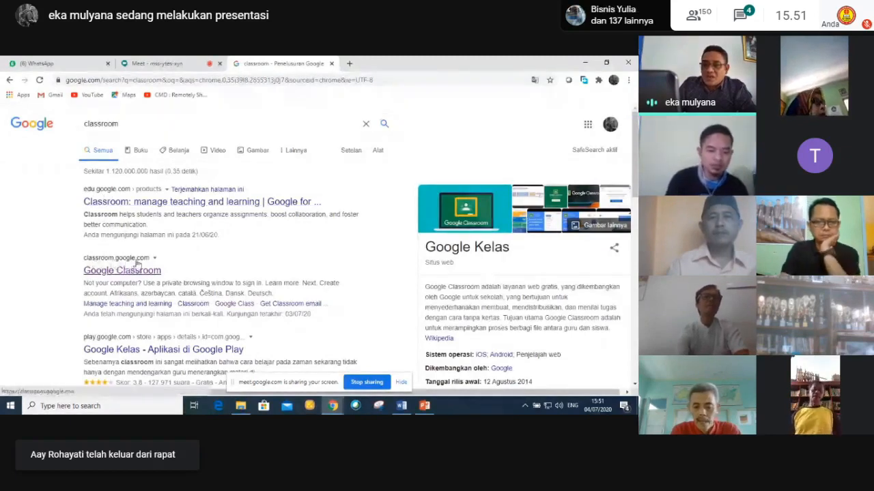
click(104, 271)
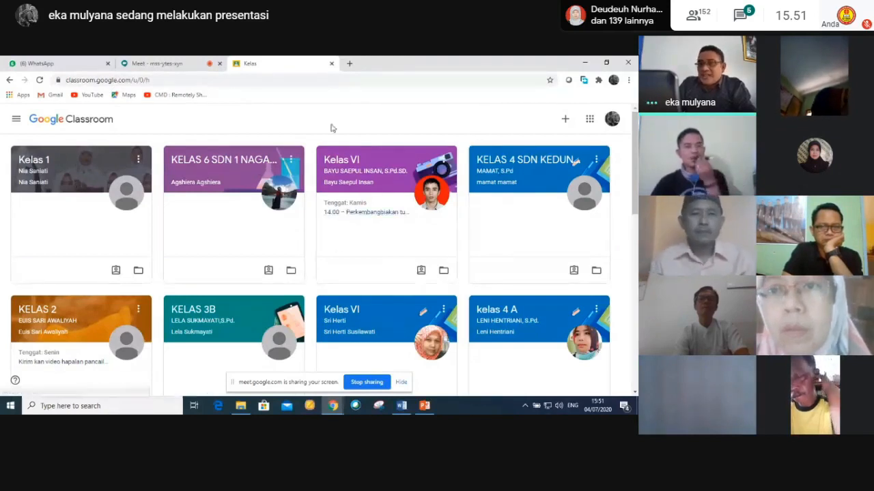
- Use the + button on the Classroom home page to show the join or create class options
click(565, 121)
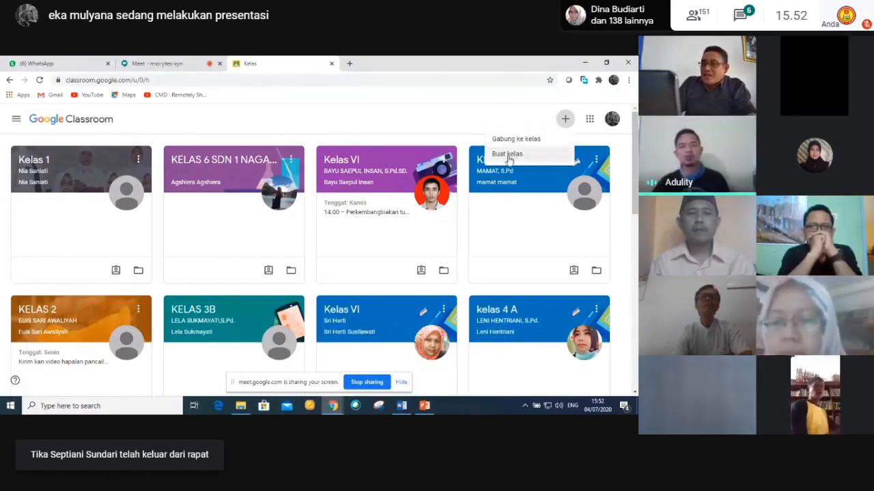
- Choose Buat kelas, acknowledge the school-use notice, and continue to the new-class form
click(505, 156)
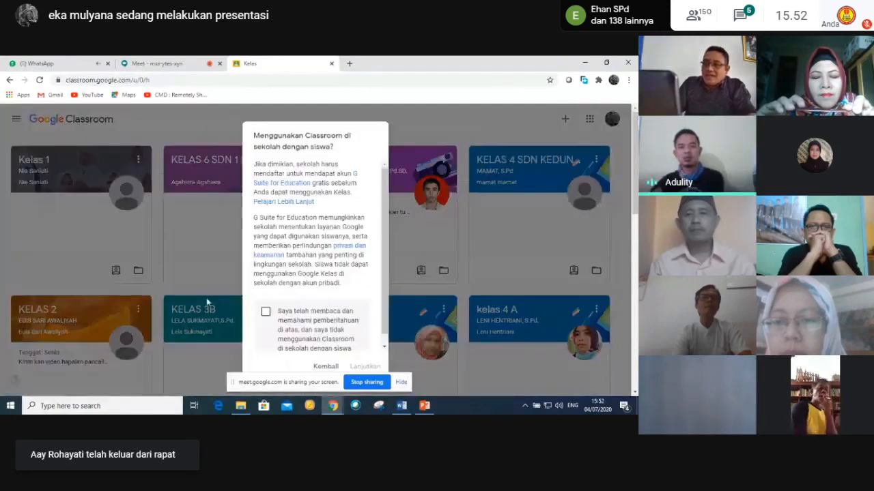
click(266, 311)
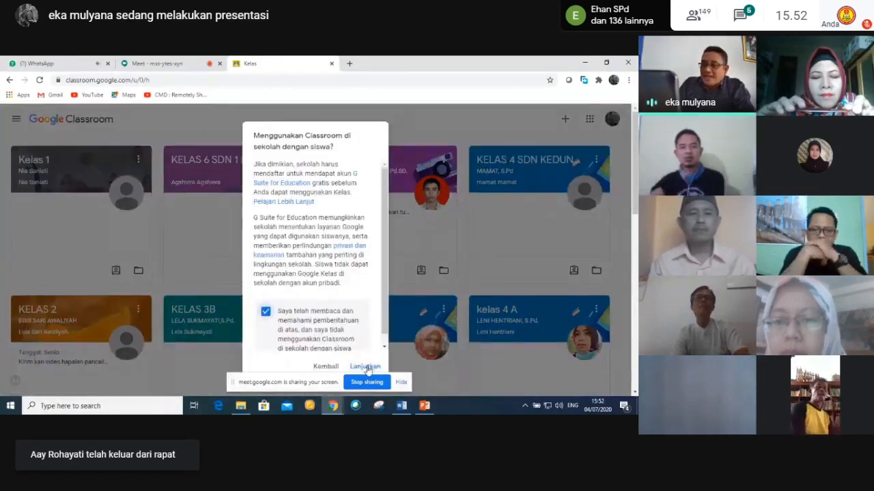
click(366, 367)
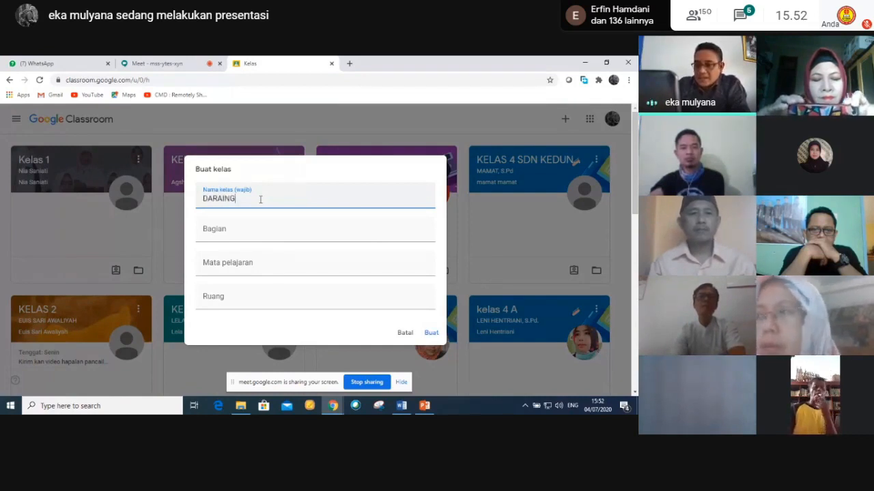
- Enter the class name, the teacher's name as section, and subject CLASSROOM
text(D GEL 4)
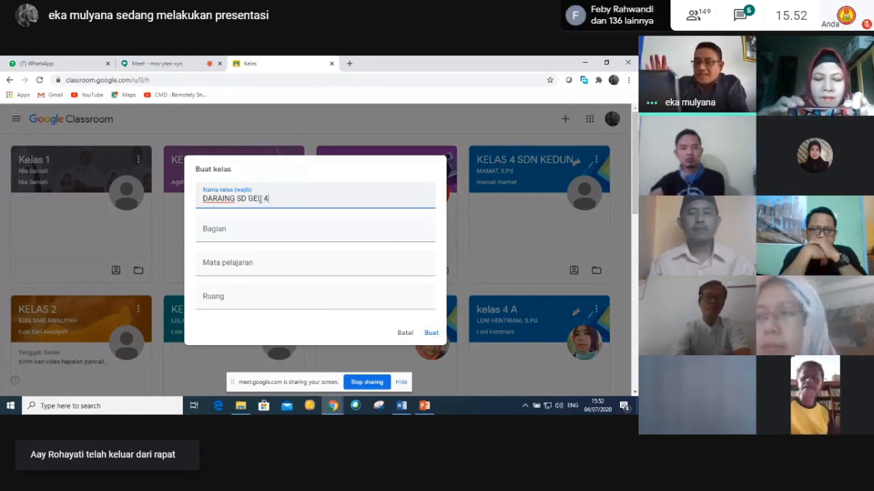
click(235, 233)
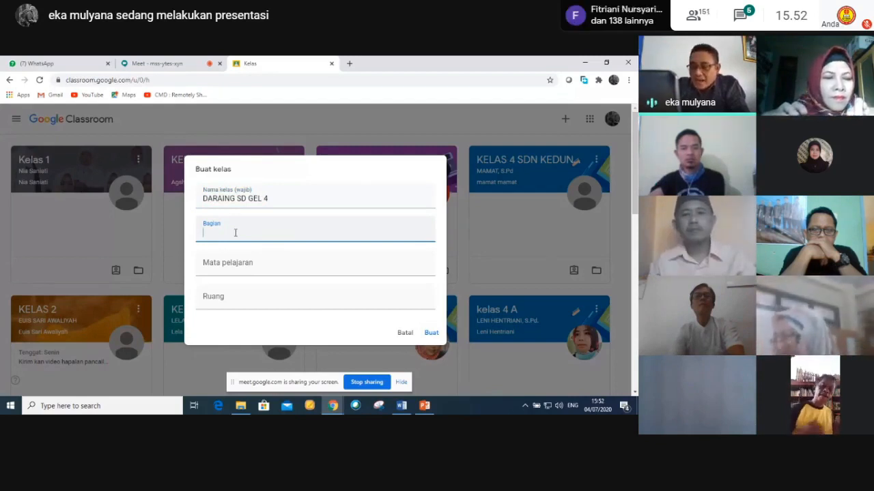
text(A MULYA)
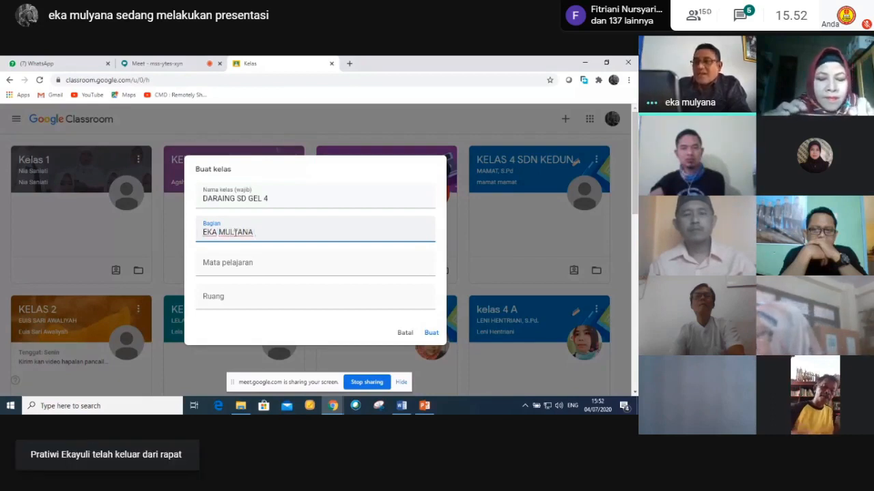
text(NA)
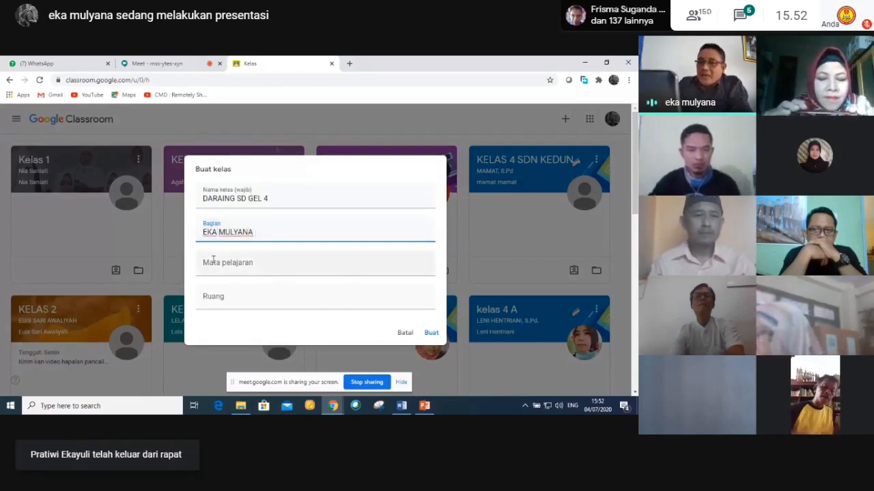
click(211, 257)
text(CLASSROO)
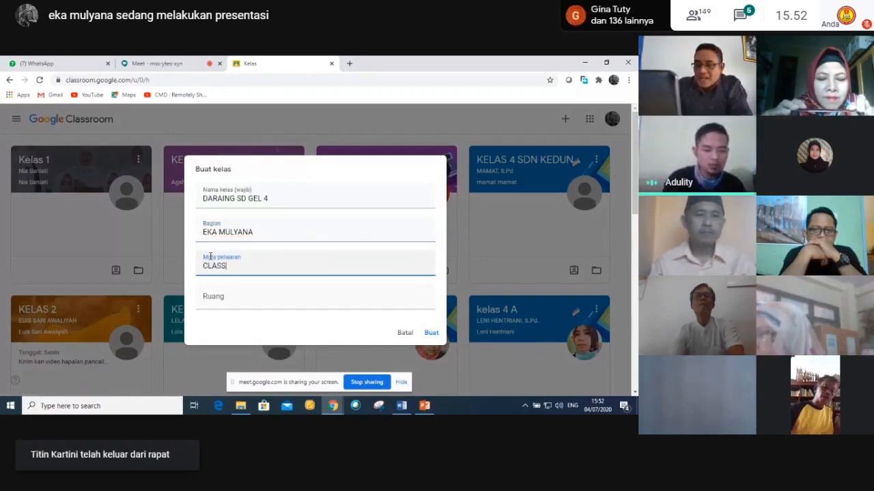
text(M/)
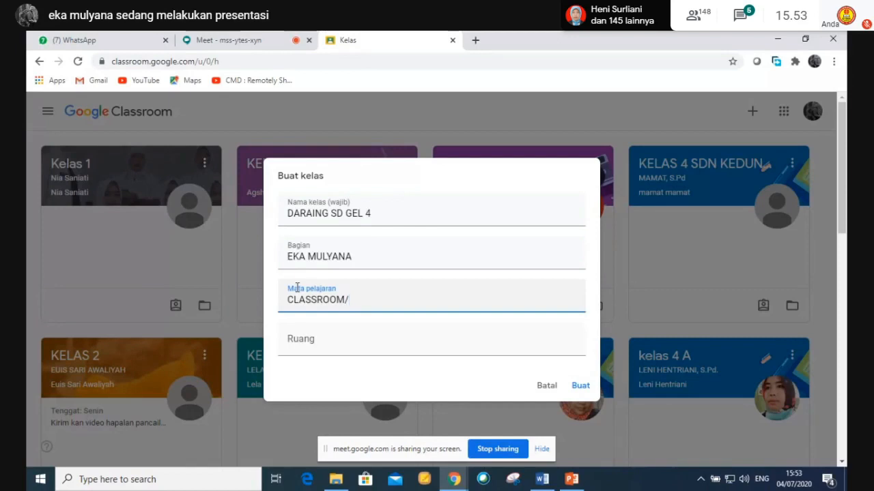
- Fix the class name typo, add room DARING SD GEL 4, and create the class
click(310, 213)
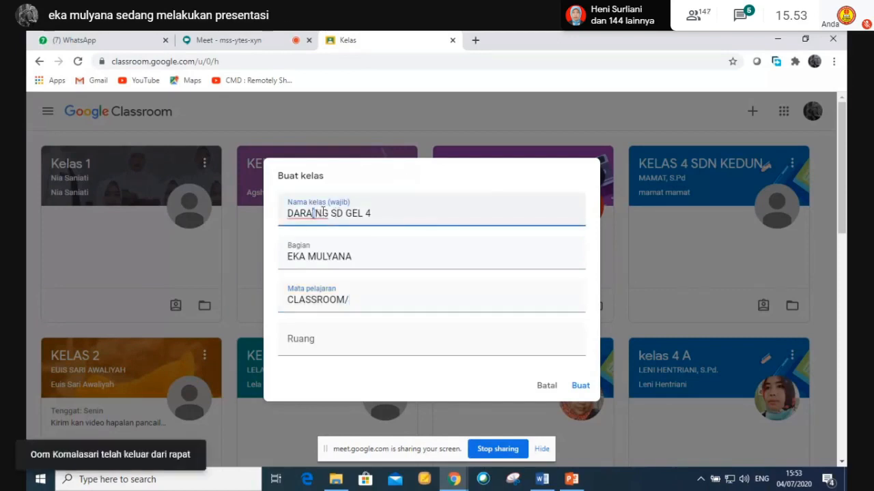
key(BackSpace)
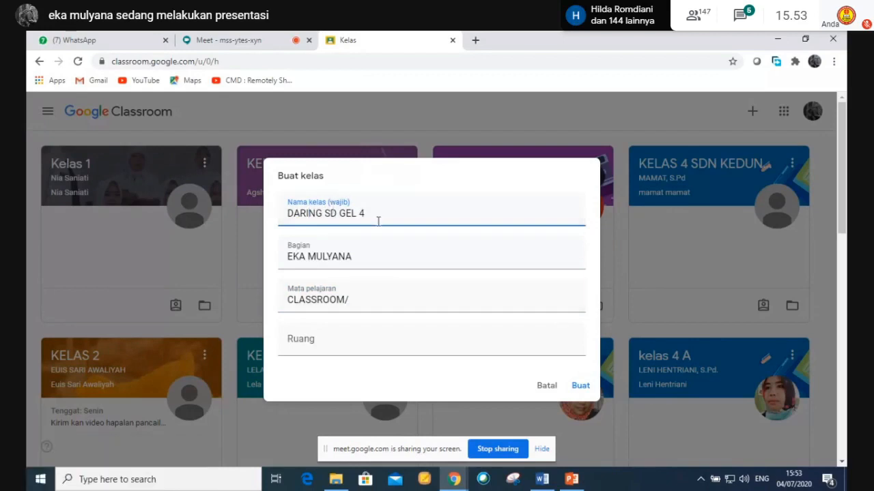
click(363, 301)
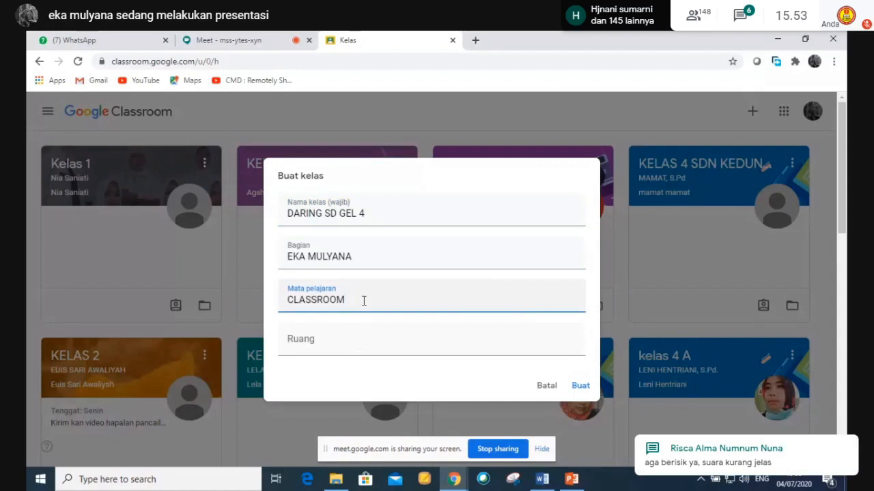
click(327, 341)
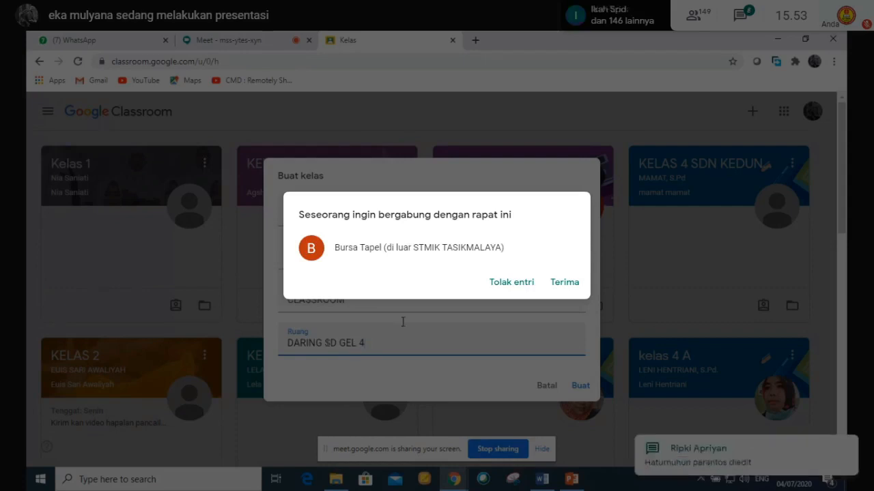
click(581, 386)
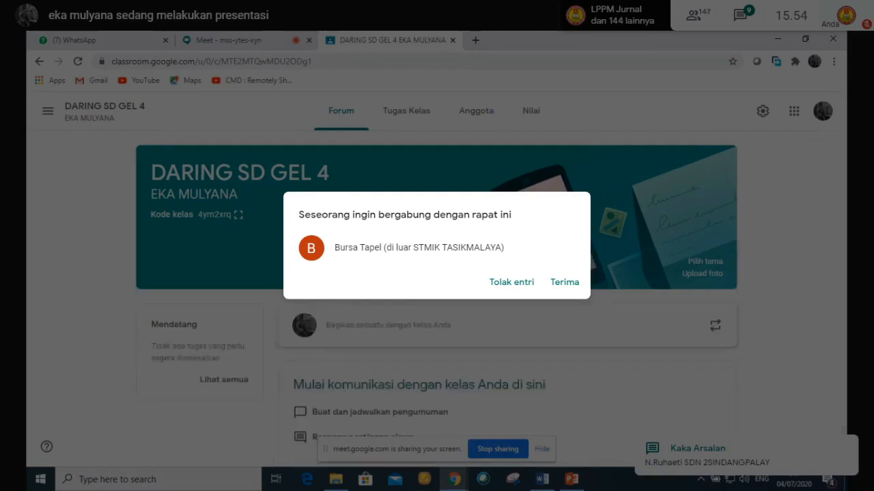
- Apply the laptops-and-tablets gallery picture as the DARING SD GEL 4 banner theme
click(701, 263)
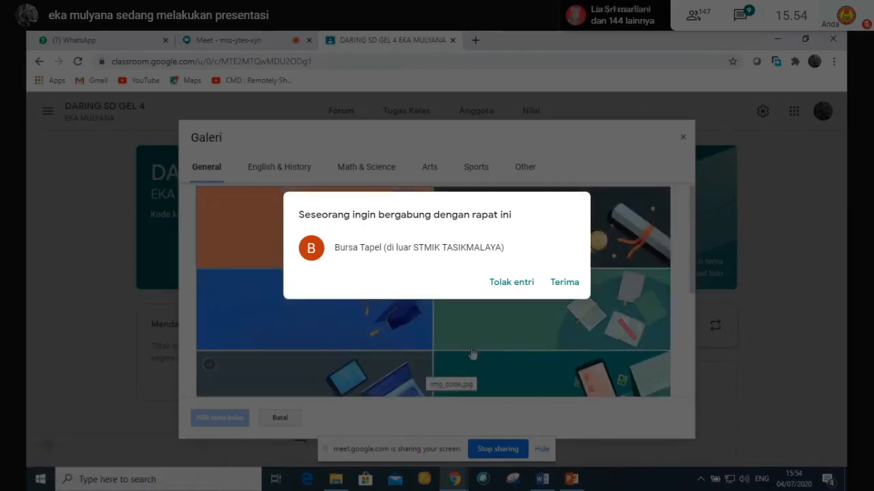
scroll(482, 373, down, 1)
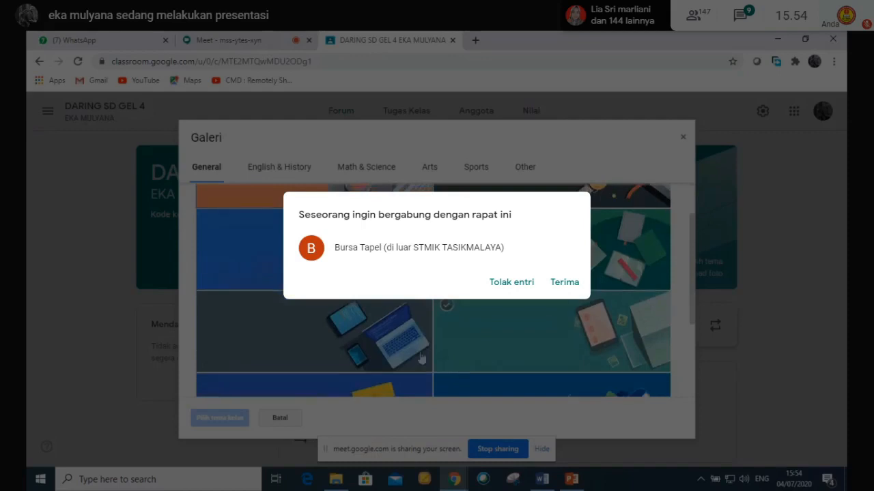
click(376, 321)
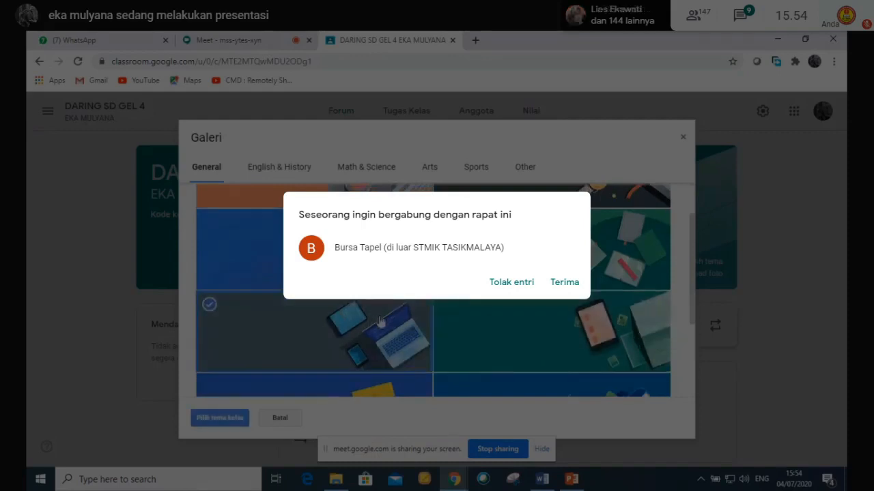
click(219, 418)
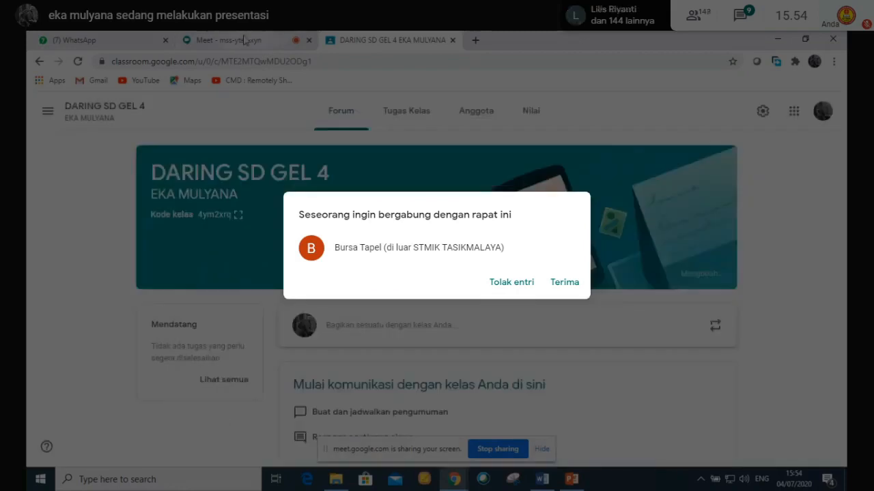
click(244, 41)
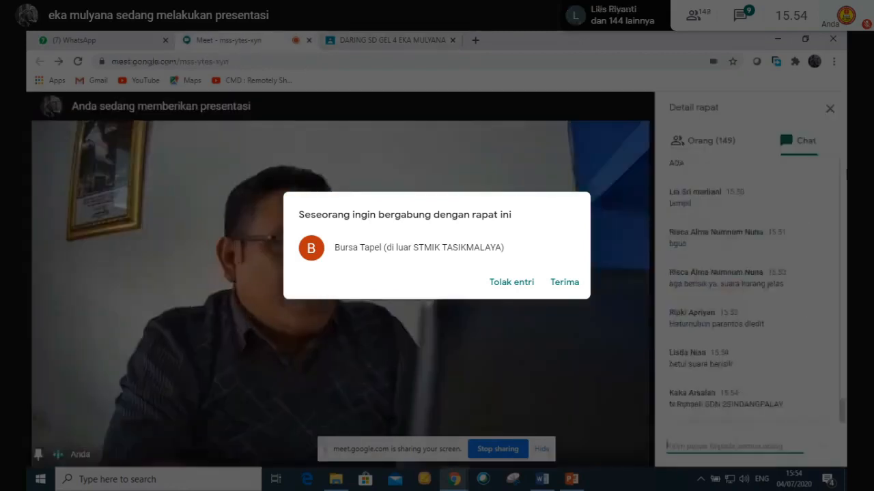
- Close the Meet chat panel, toggle the tile view, and return to the DARING SD GEL 4 tab
click(829, 110)
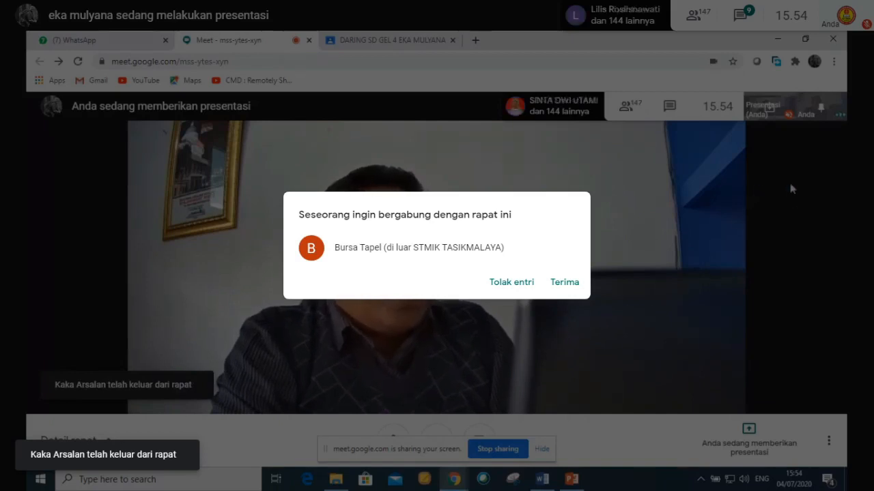
click(806, 113)
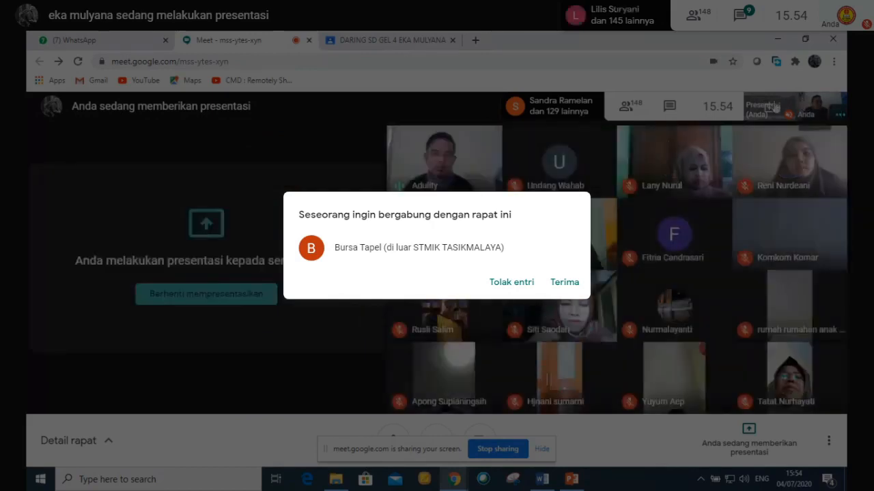
click(802, 108)
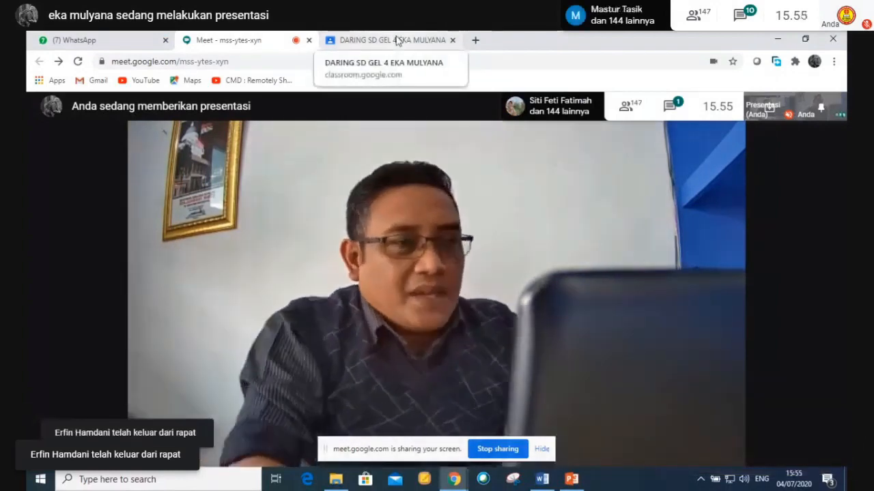
click(675, 104)
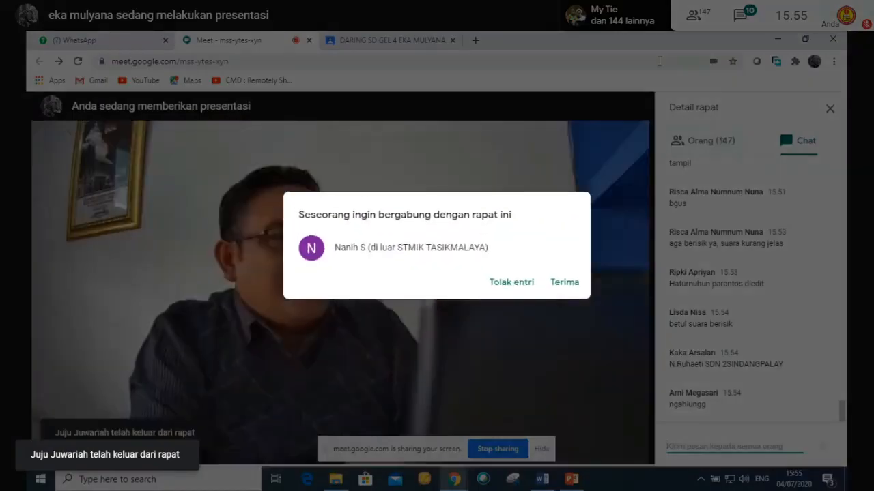
click(830, 109)
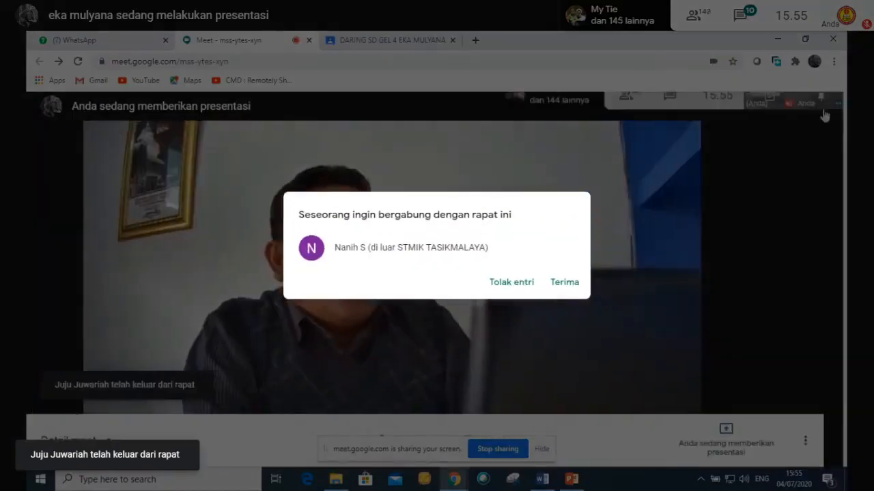
click(353, 41)
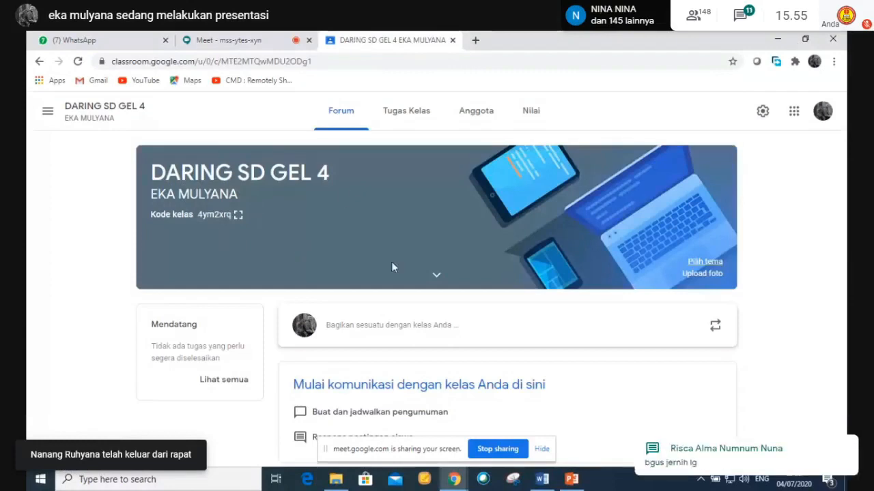
- Apply the teal globe image from the English & History themes as the class banner
click(437, 275)
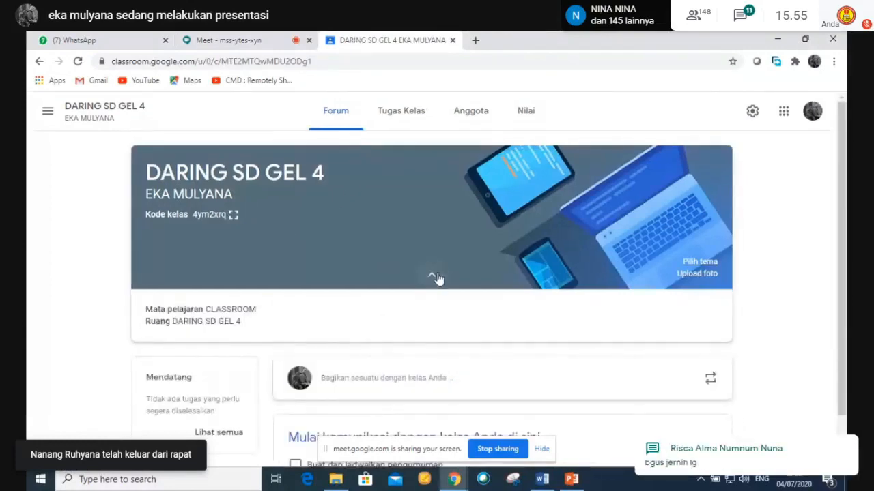
click(434, 277)
click(703, 261)
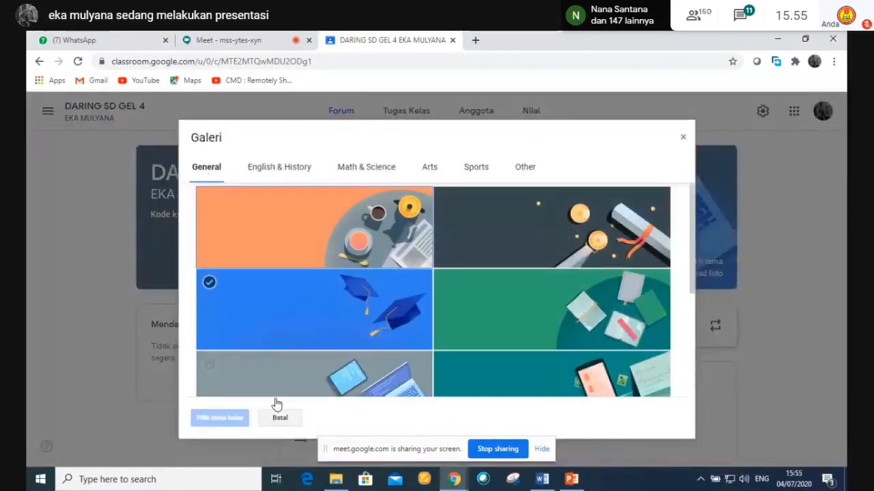
click(279, 170)
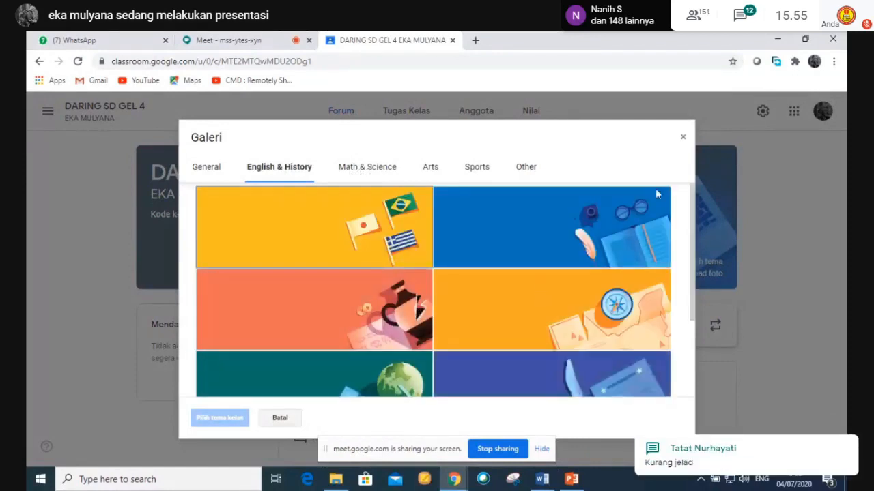
click(307, 376)
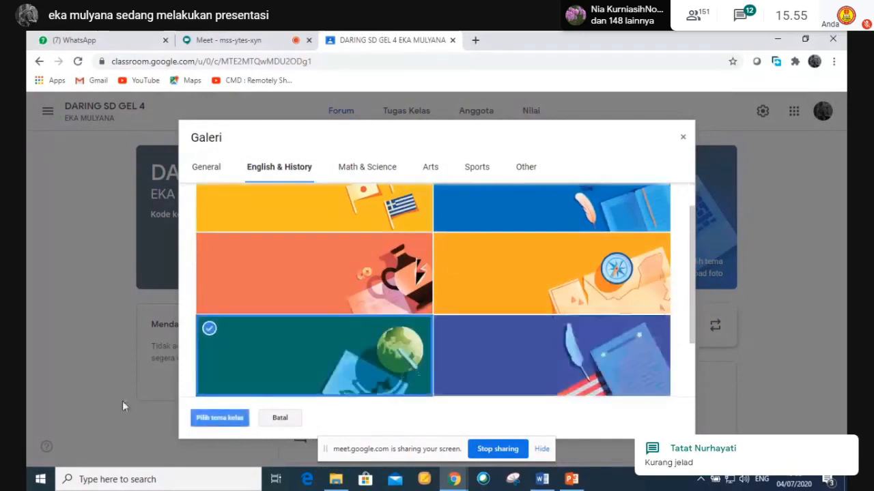
click(219, 418)
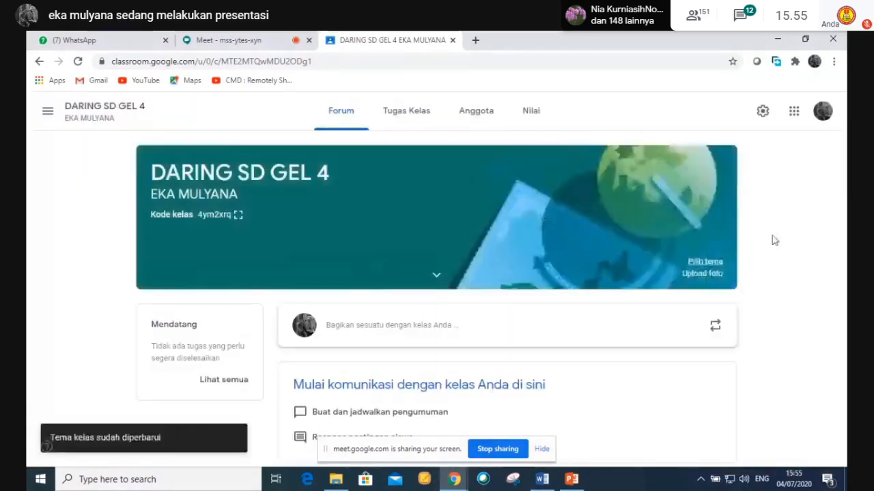
- Cancel the custom banner photo upload, unmute the mic with Ctrl+D, and admit the waiting guest
click(702, 275)
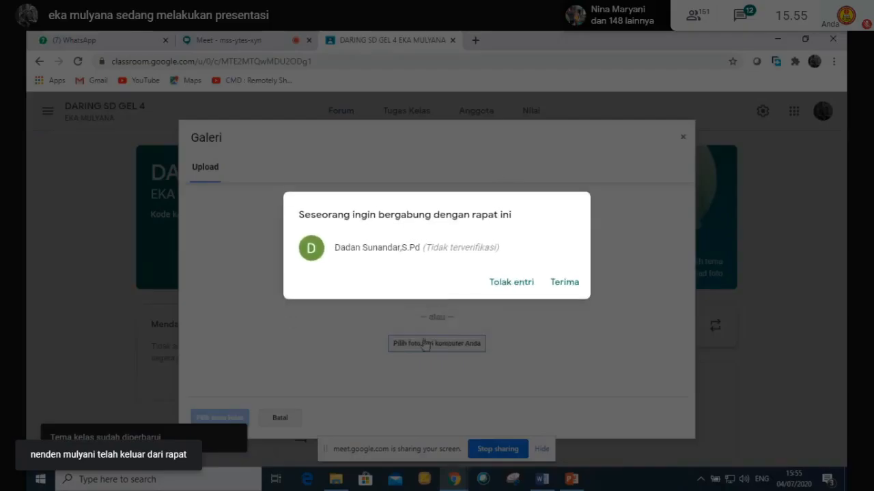
click(423, 345)
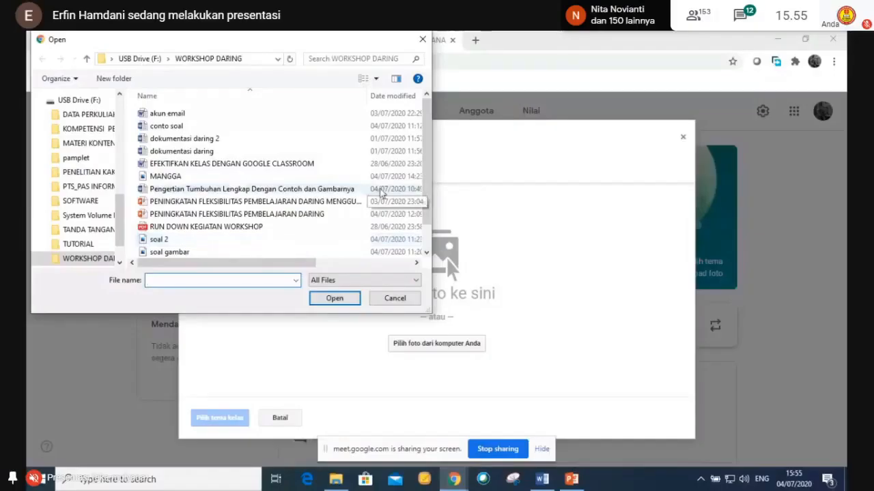
click(394, 299)
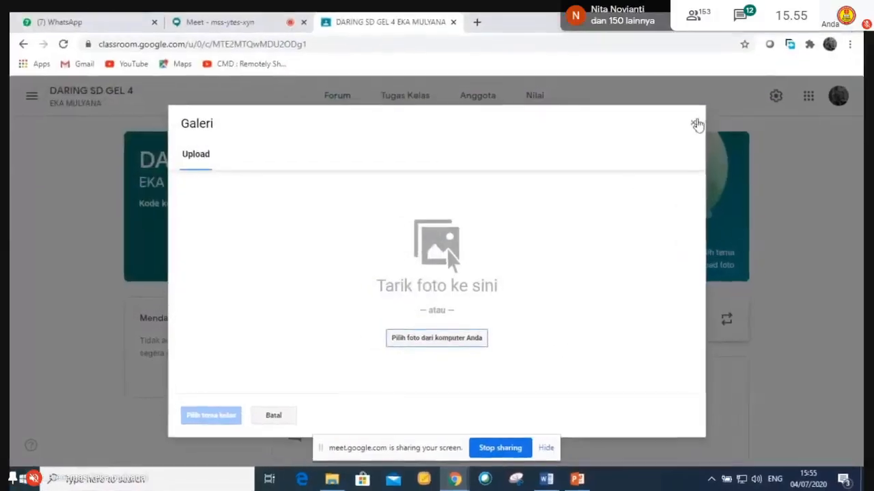
click(682, 136)
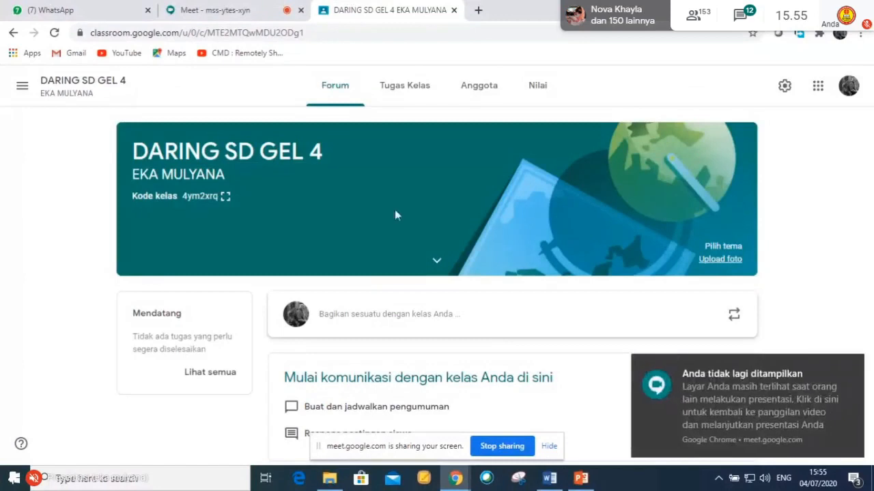
key(ctrl+d)
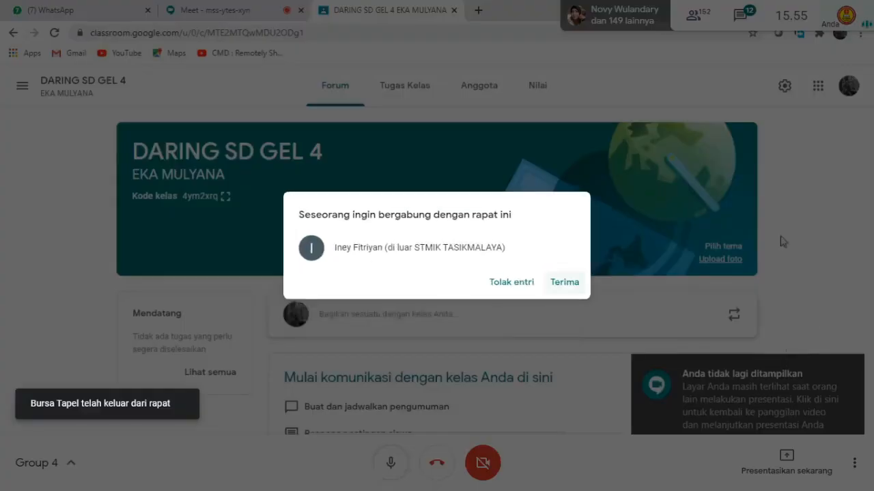
click(564, 282)
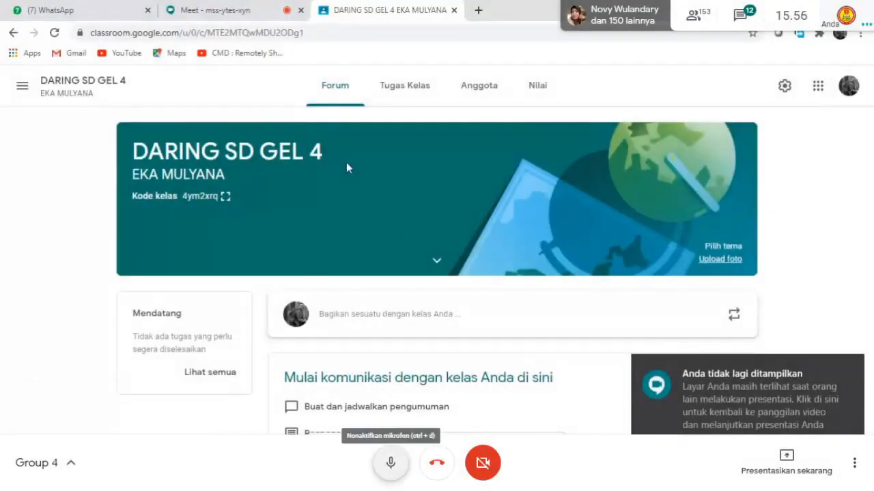
- Briefly enlarge the class code, then toggle the Meet microphone and mute it with Ctrl+D
click(226, 197)
click(819, 296)
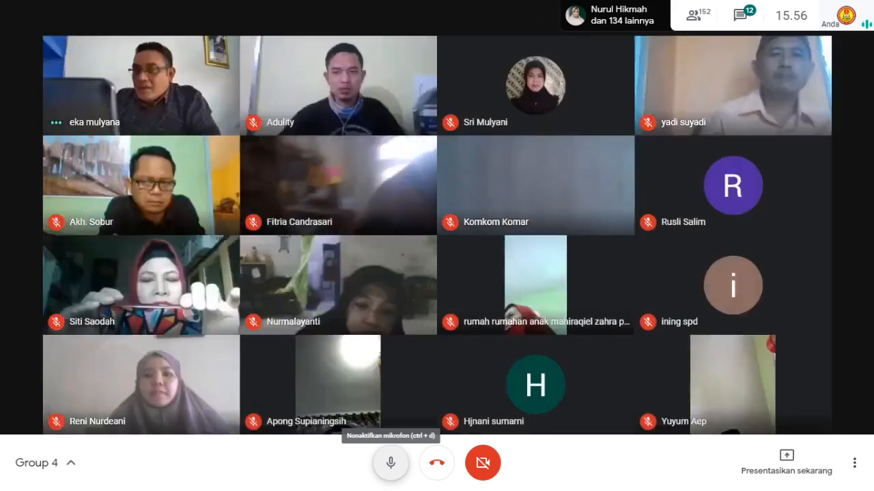
click(390, 463)
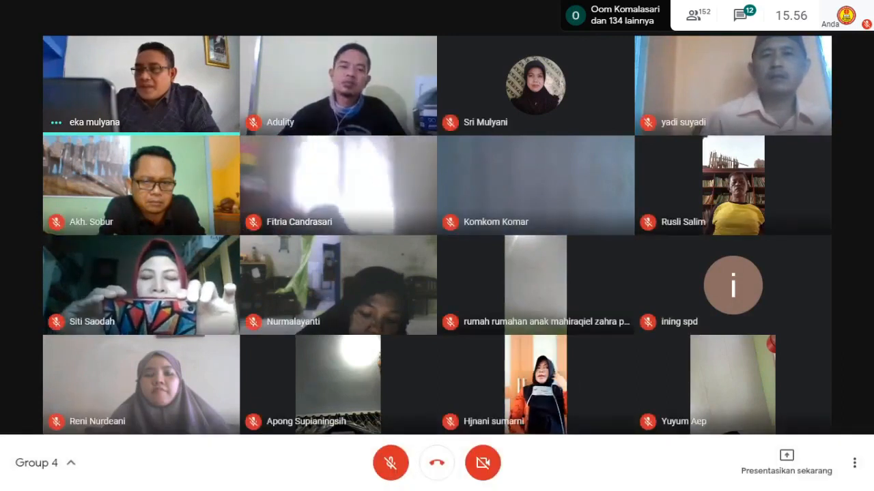
click(391, 462)
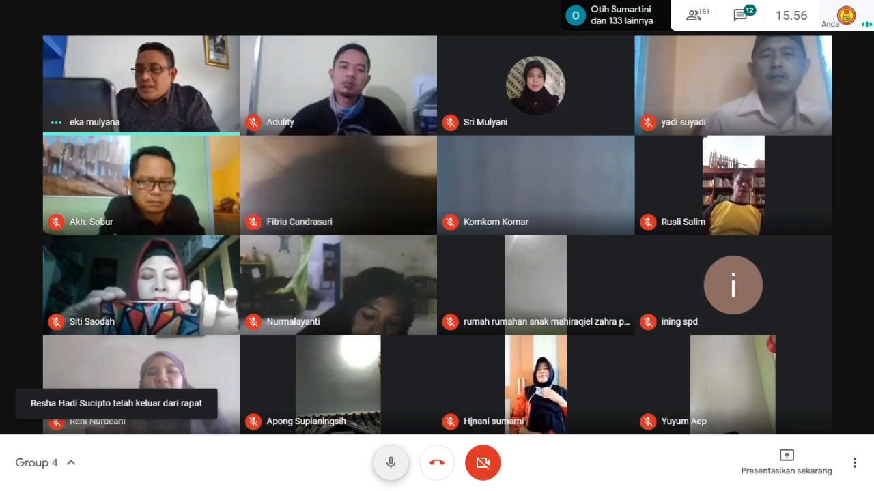
key(ctrl+d)
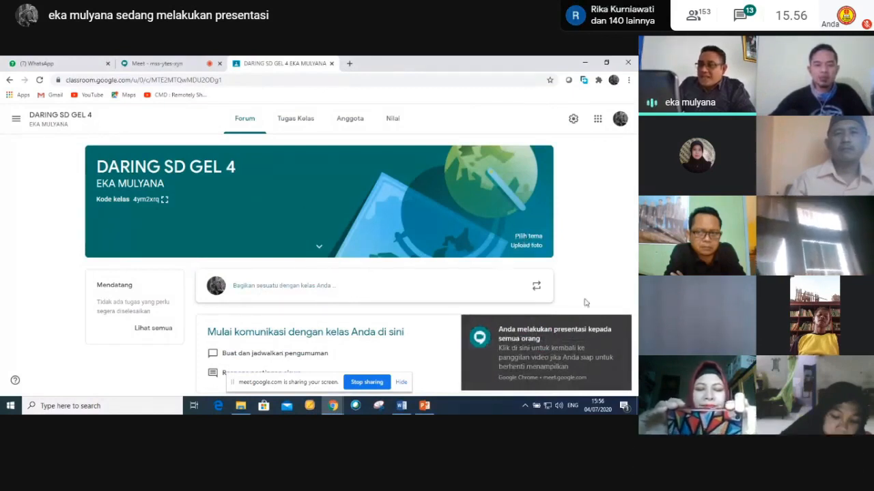
- Pin the presentation, enlarge the class code, select and copy it, then close the view
click(624, 325)
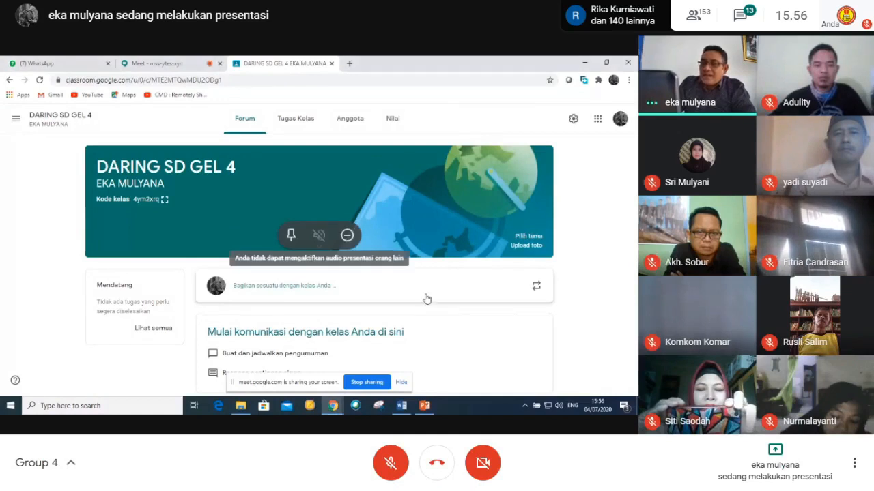
click(291, 235)
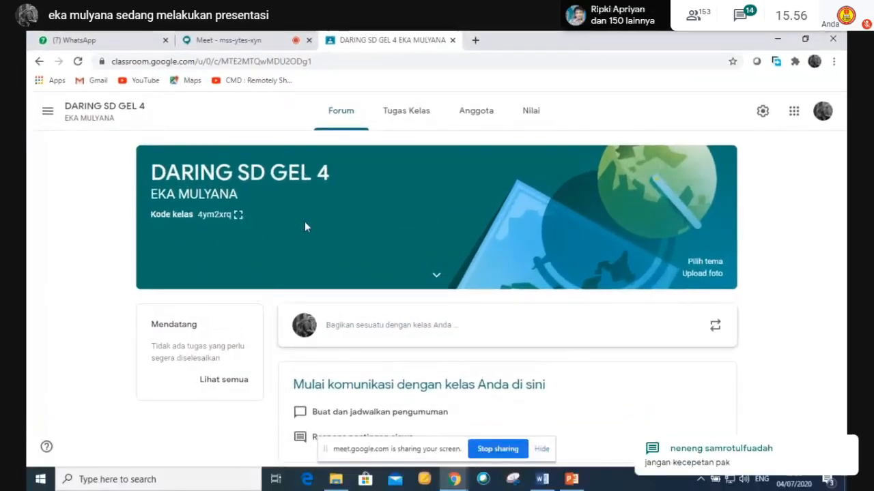
click(238, 215)
drag(296, 261, 601, 271)
key(ctrl+c)
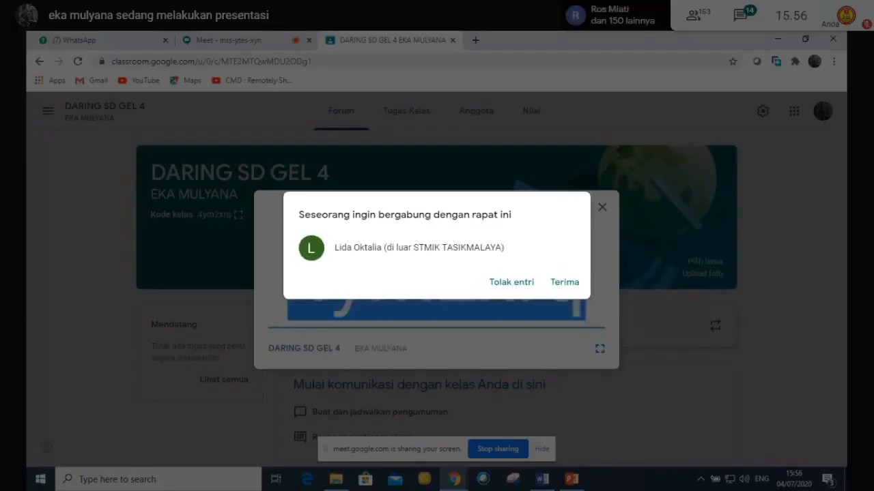
right_click(495, 263)
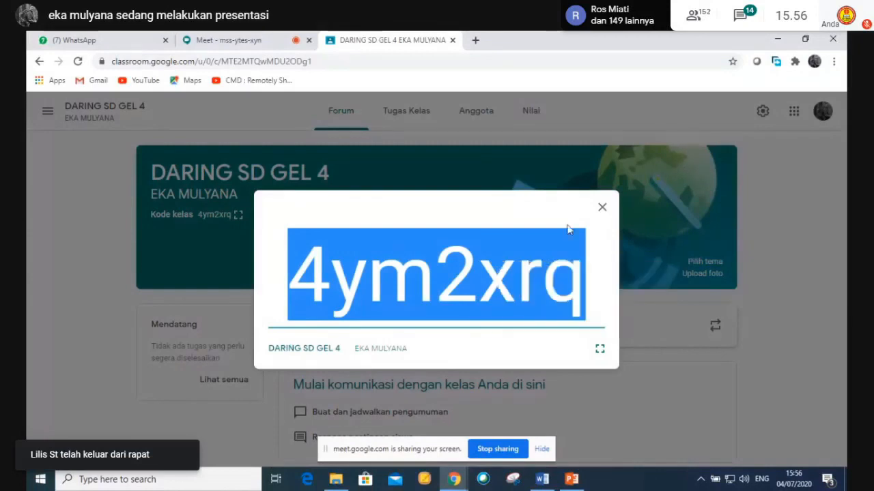
click(601, 209)
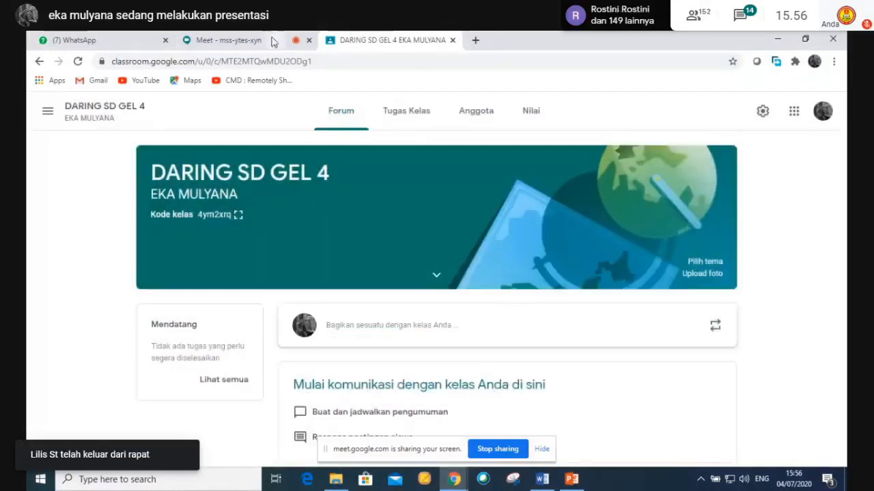
- Paste the class code into the Google Meet chat, send it to everyone, and go back to Classroom
click(252, 40)
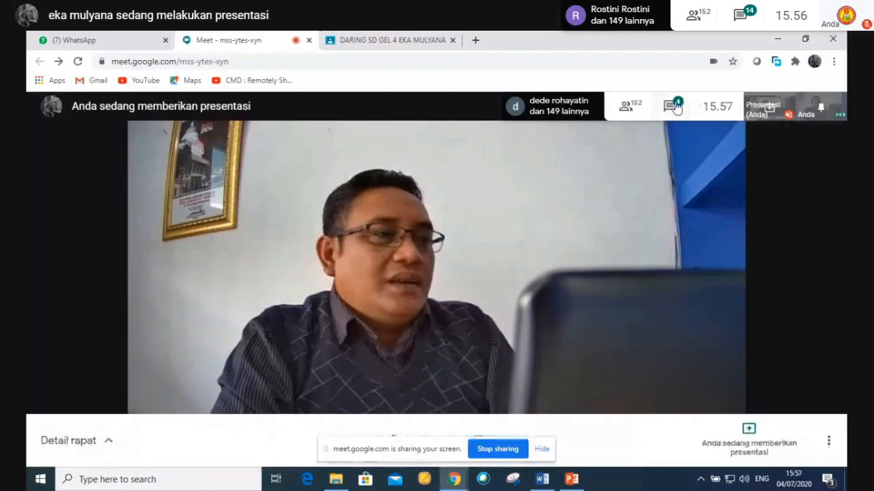
click(677, 442)
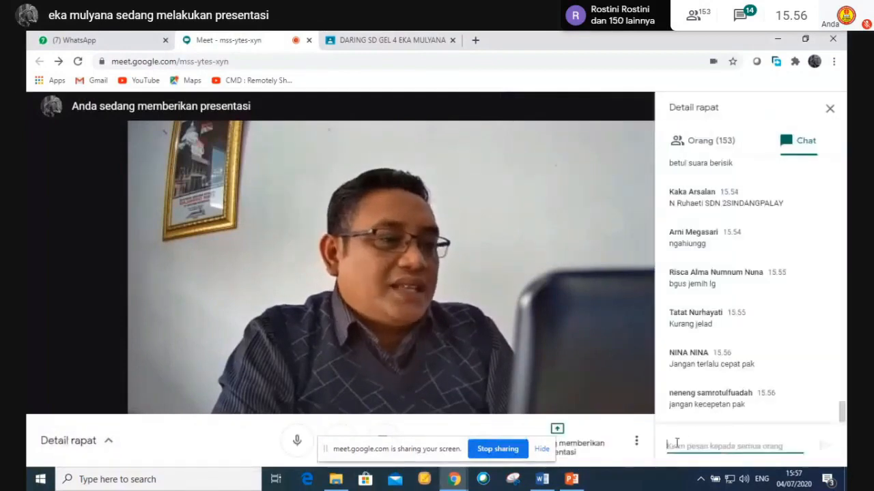
key(ctrl+v)
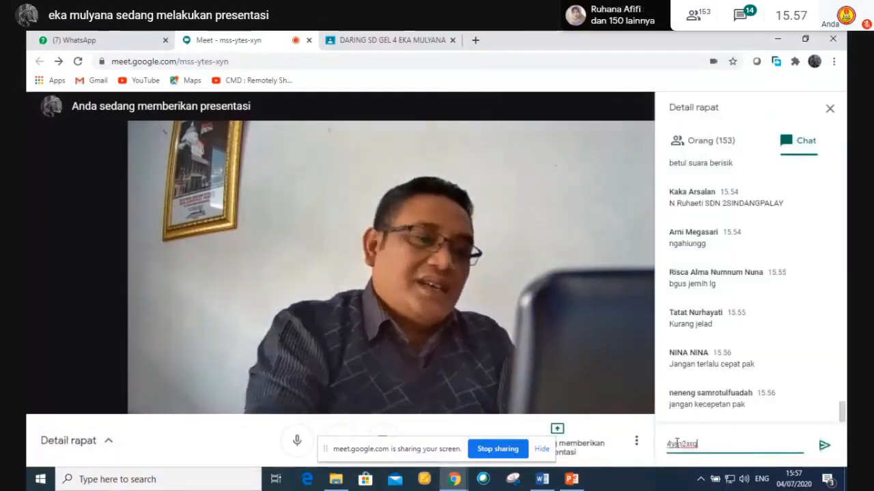
click(825, 445)
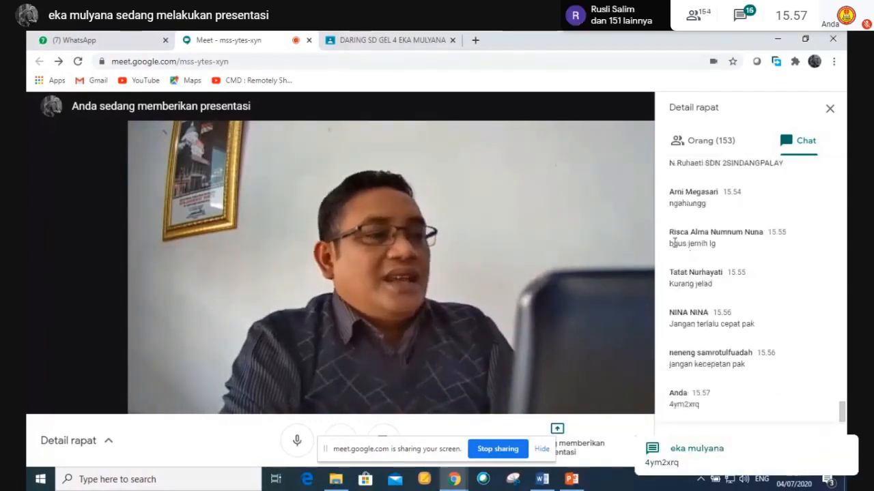
click(829, 108)
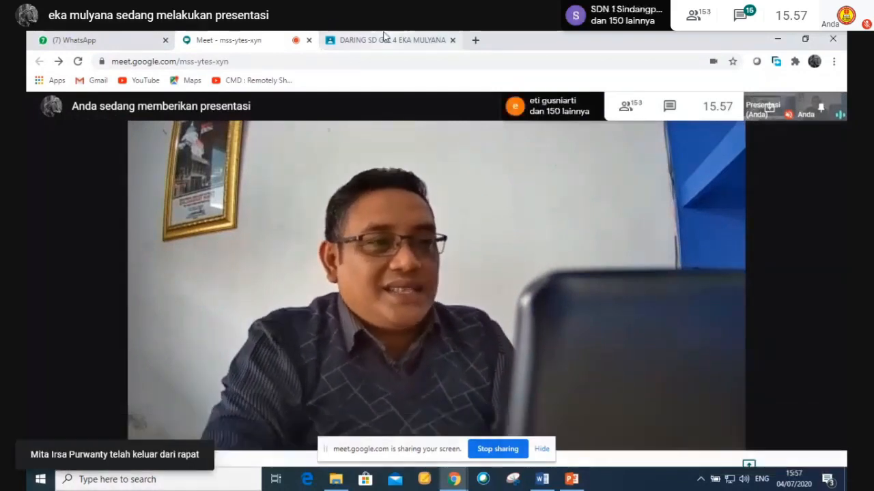
click(385, 39)
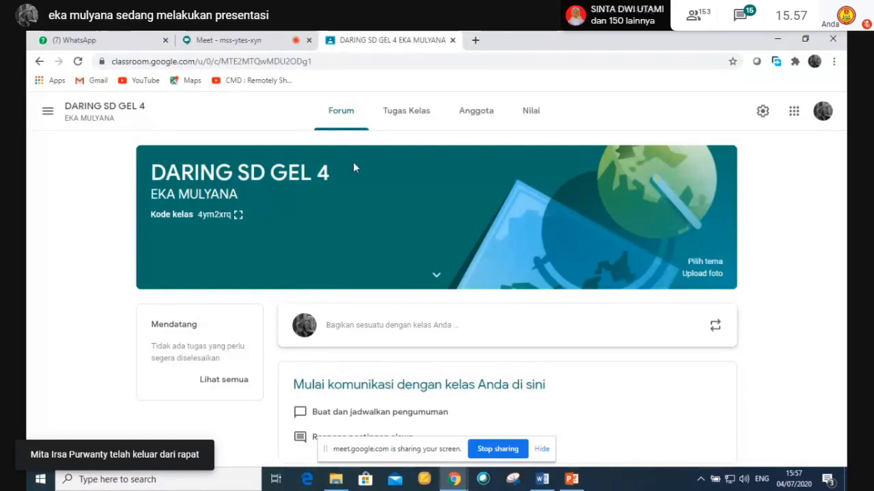
click(410, 116)
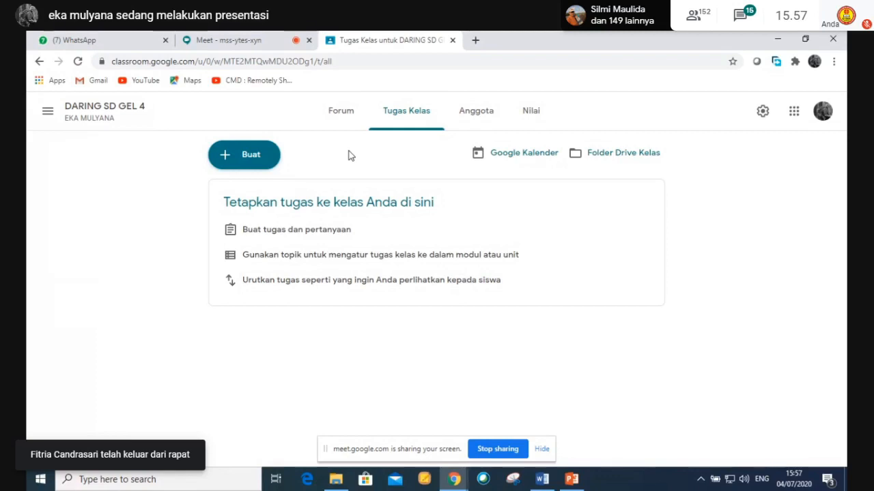
click(473, 116)
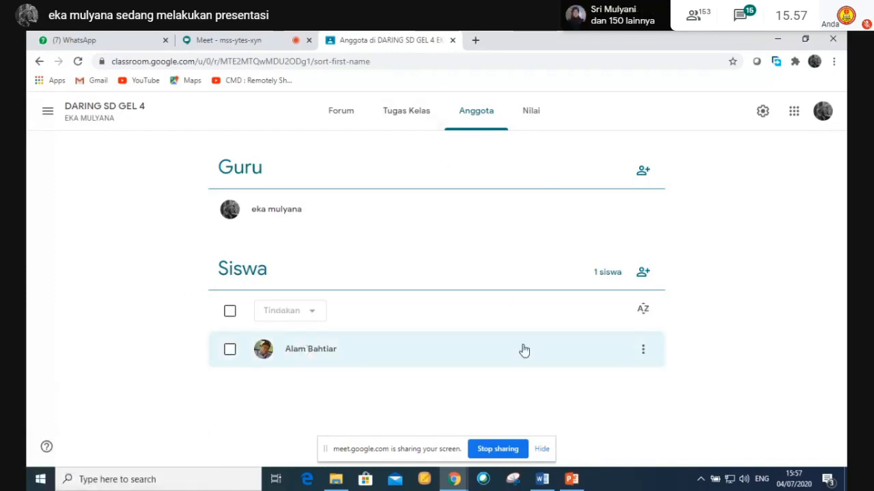
click(538, 114)
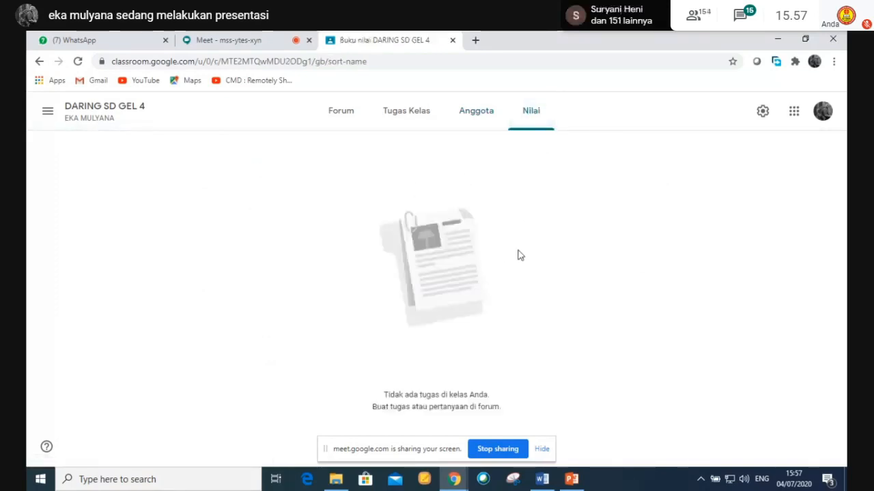
click(477, 114)
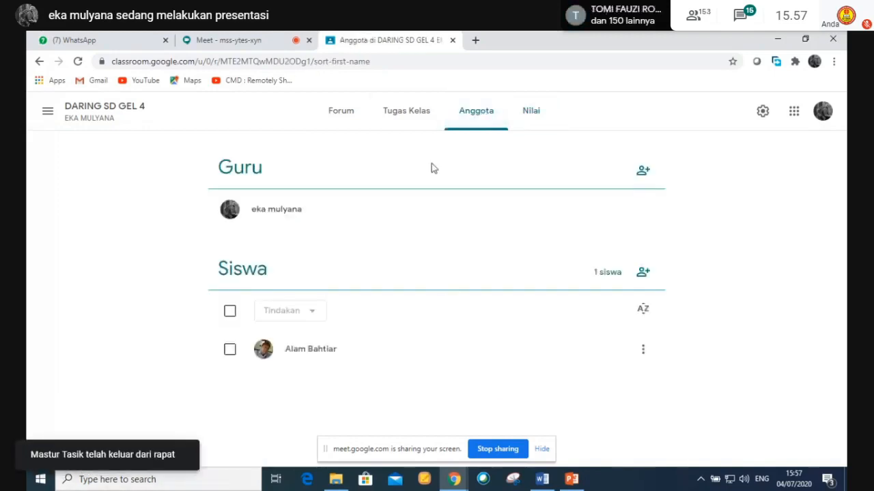
click(396, 112)
click(340, 114)
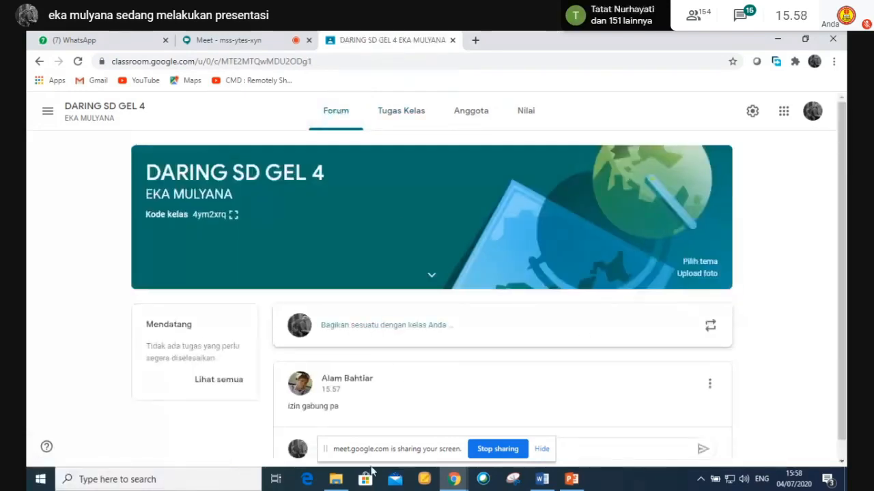
- Post the class comment 'Siap komandan' under the student's 'izin gabung pa' post
scroll(346, 431, down, 1)
click(340, 428)
text(Si)
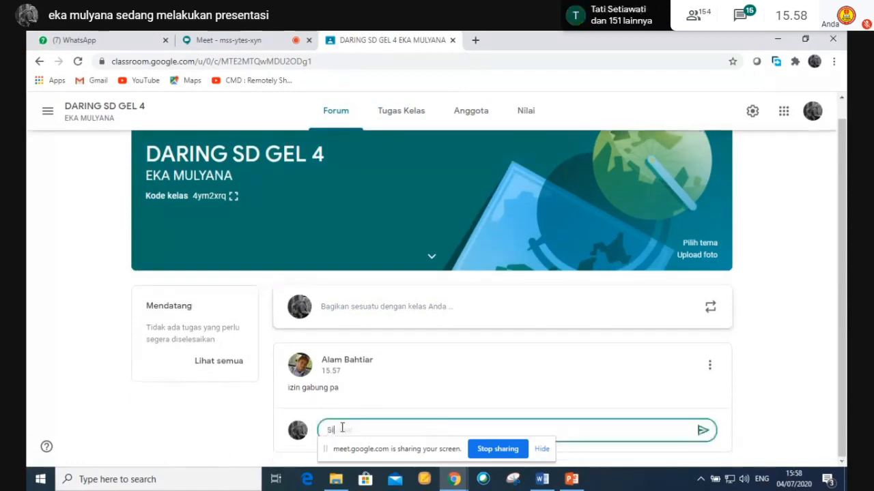
key(BackSpace)
key(BackSpace)
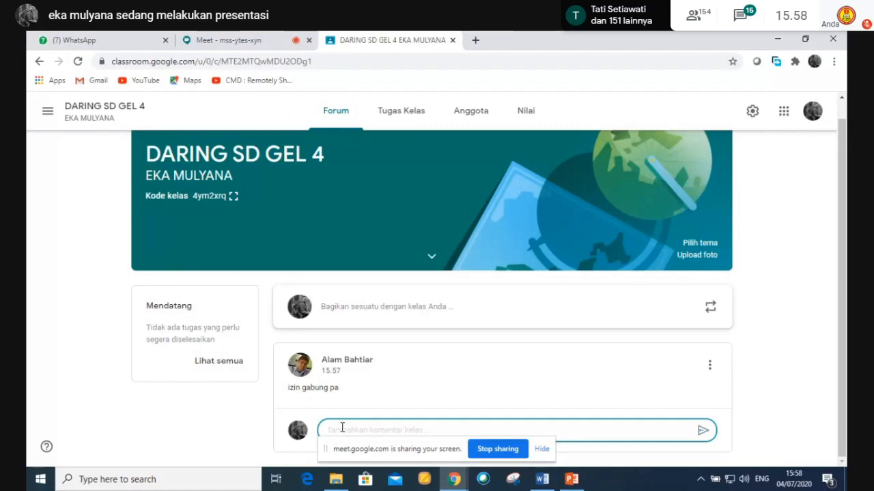
text(Siap komandan)
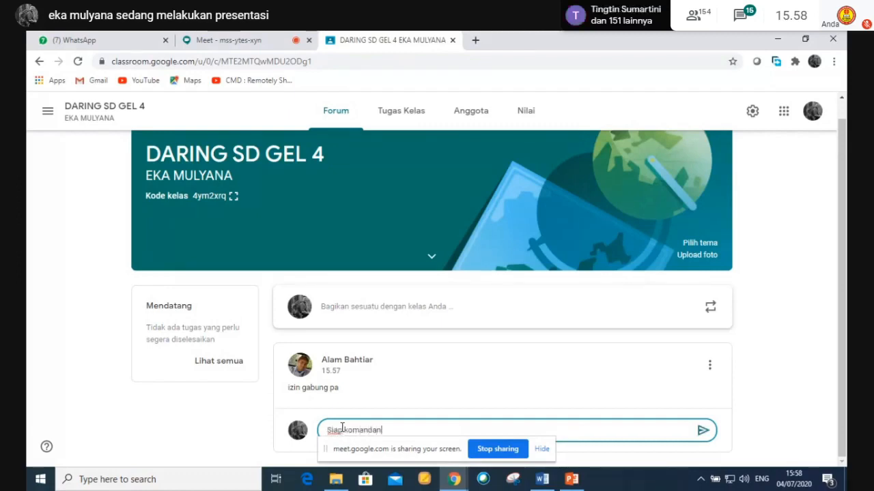
key(Return)
click(704, 438)
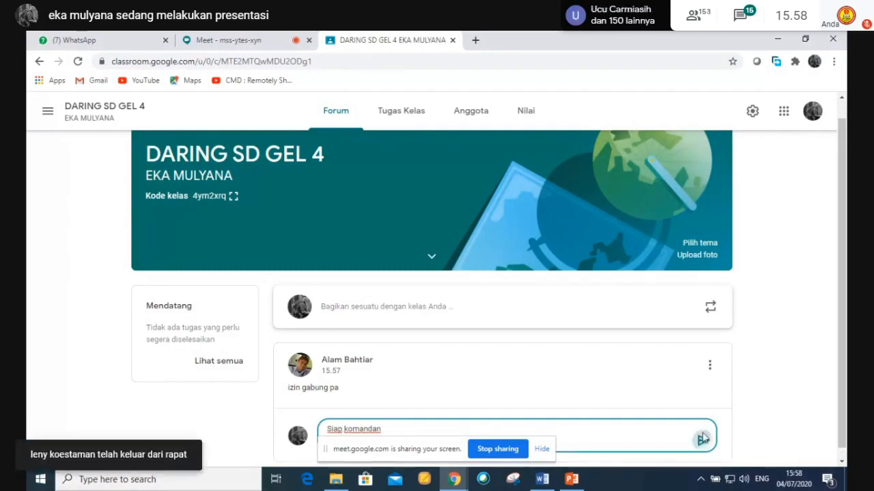
scroll(369, 254, down, 1)
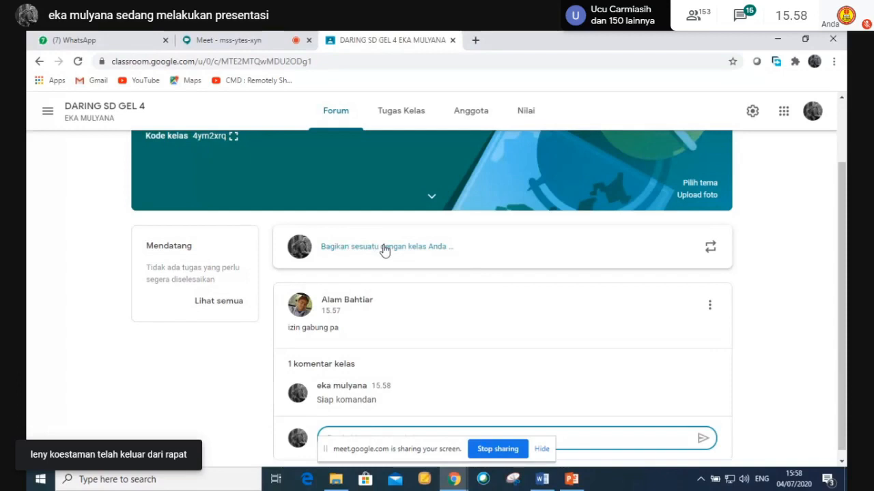
scroll(497, 235, up, 2)
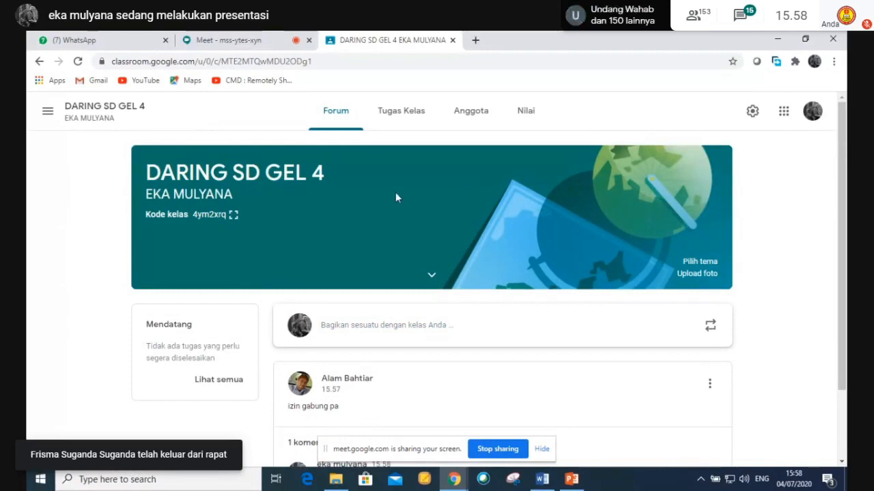
click(233, 216)
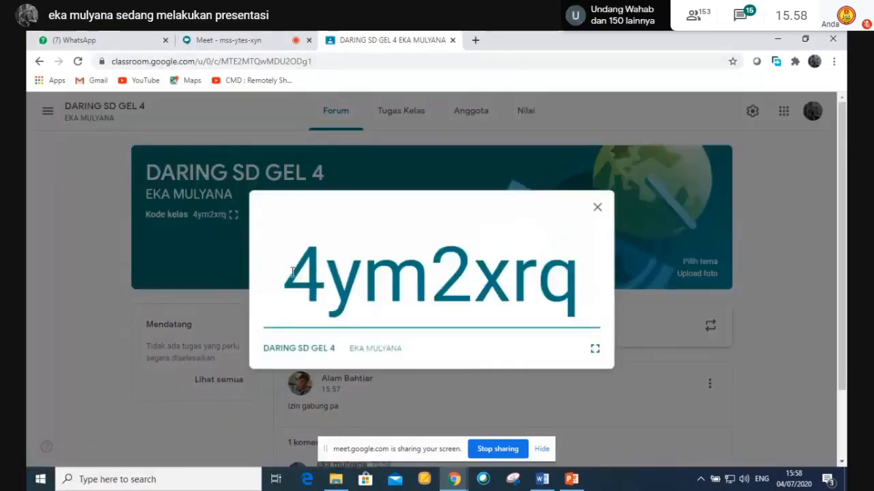
drag(293, 272, 546, 274)
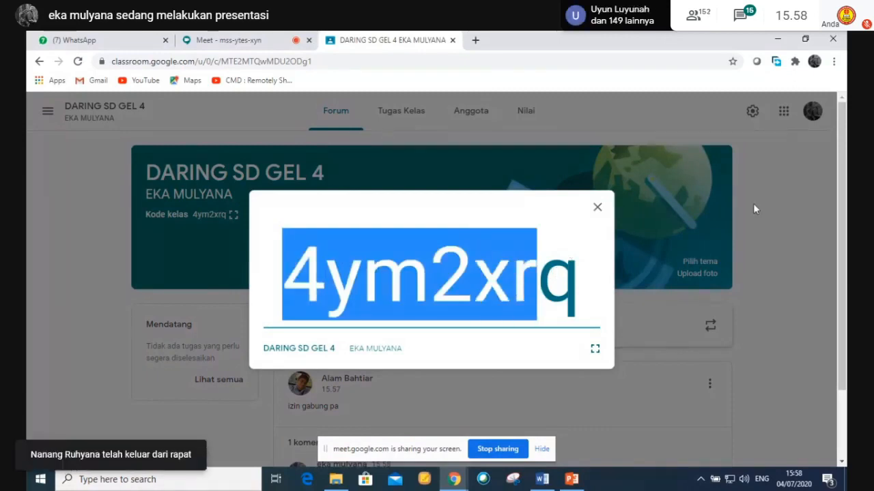
click(754, 209)
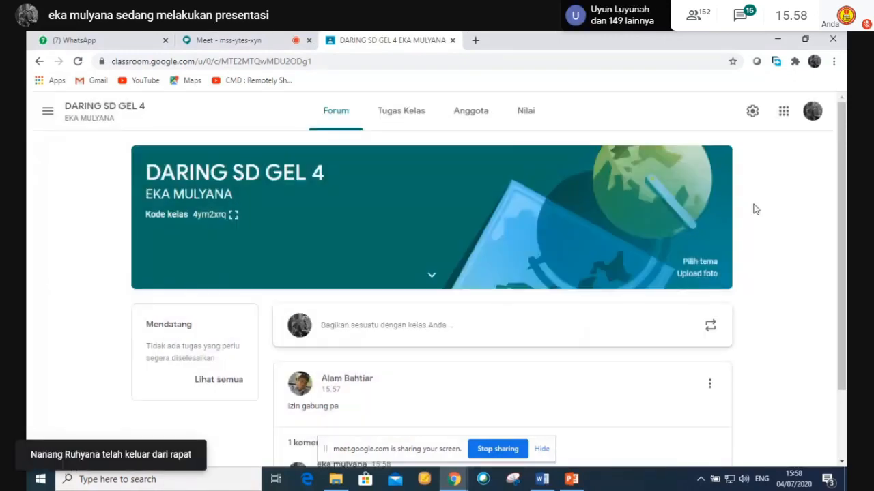
click(51, 113)
click(95, 111)
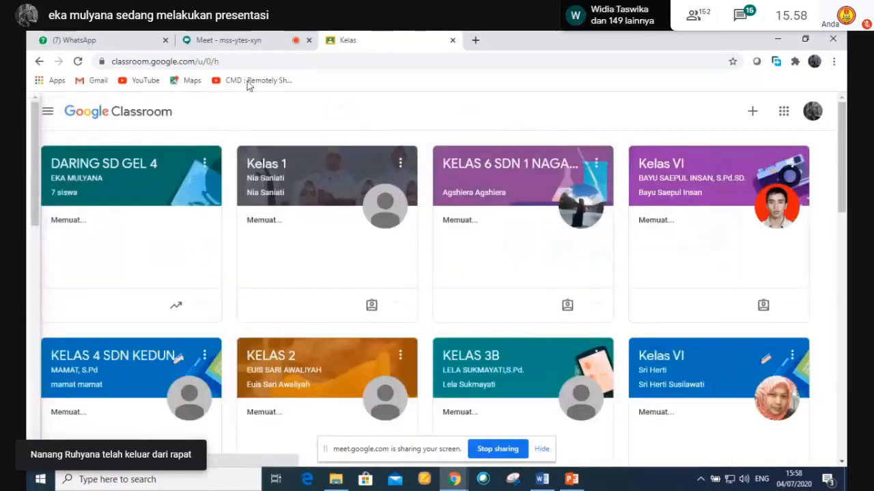
click(753, 114)
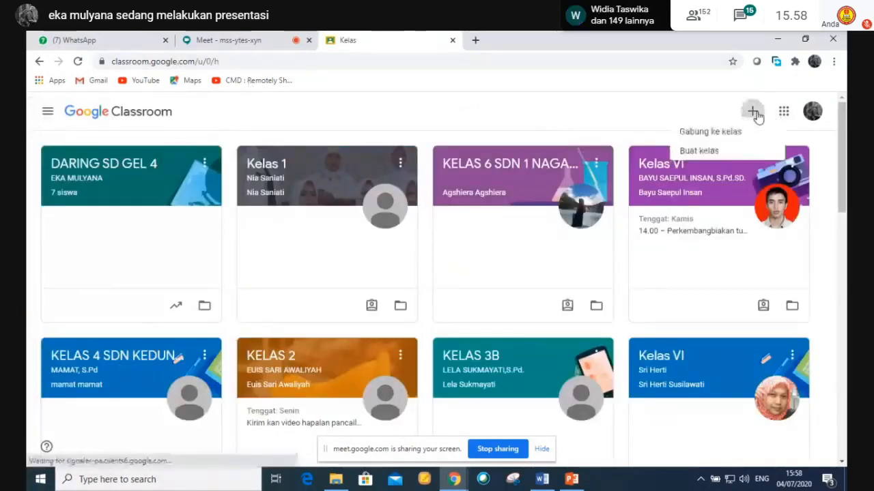
click(685, 139)
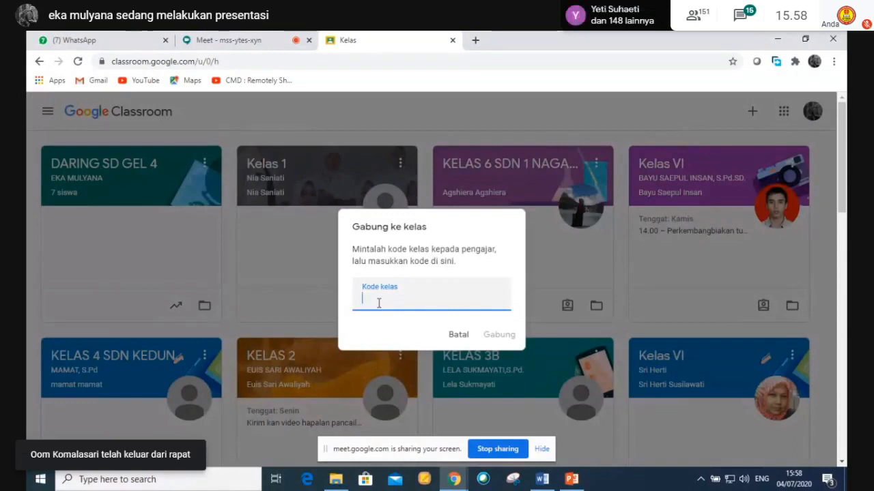
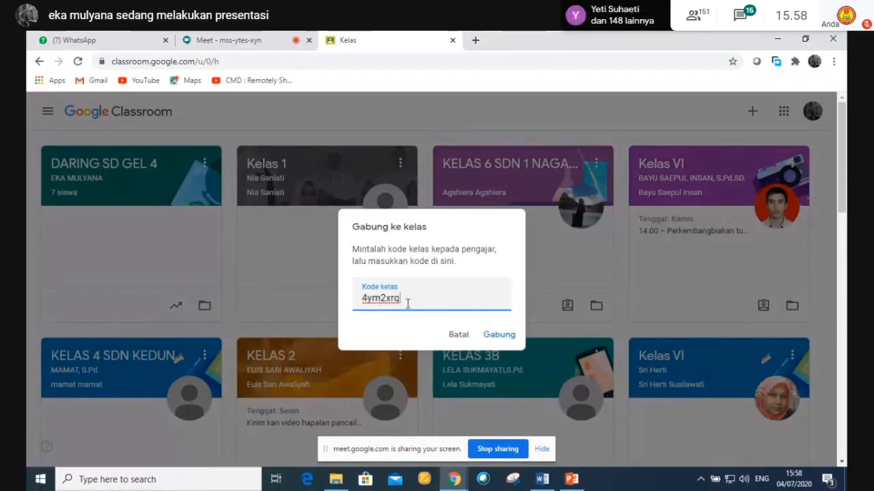
click(498, 337)
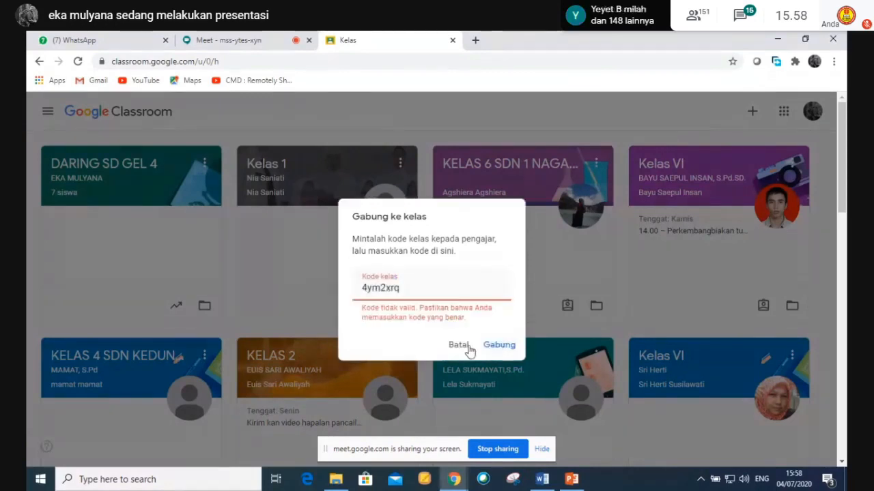
drag(401, 291, 294, 298)
key(BackSpace)
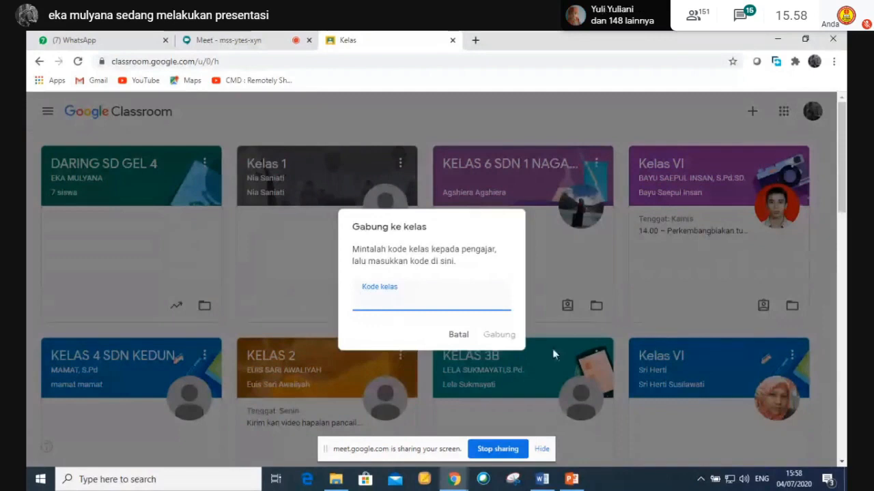
click(597, 295)
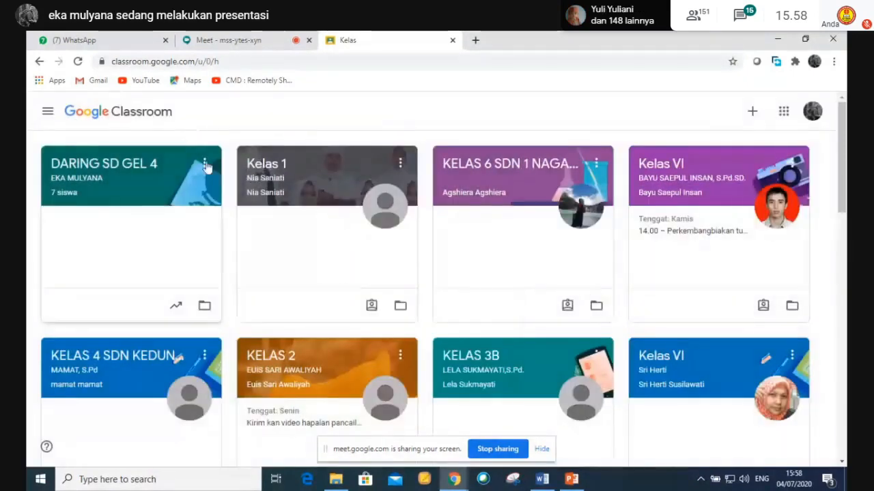
click(94, 163)
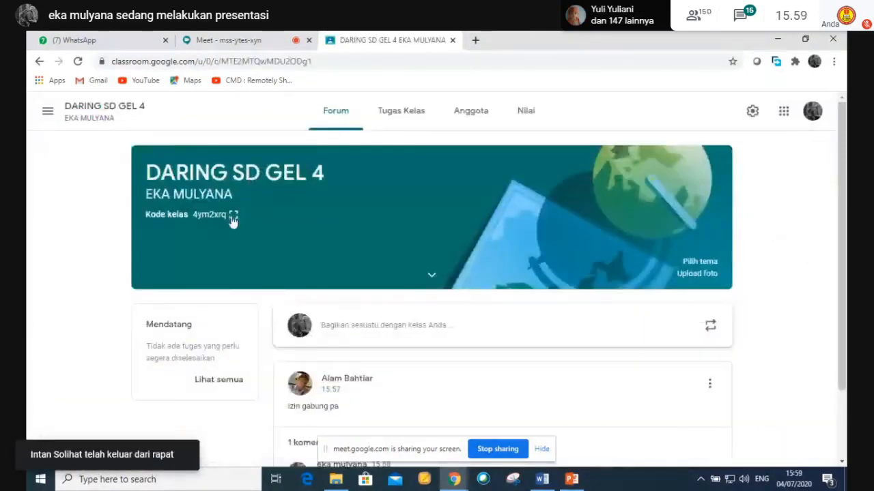
- Show the class code enlarged, select part of it, then close the enlarged view
click(233, 214)
drag(284, 273, 561, 274)
key(ctrl+c)
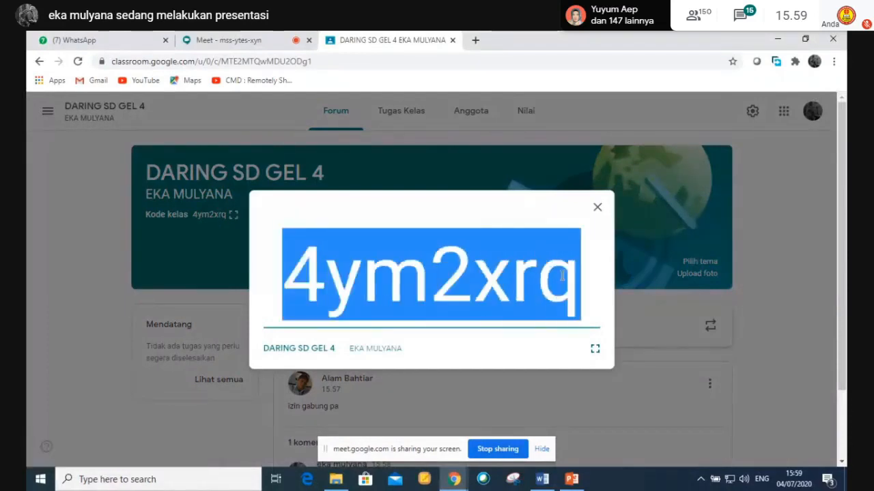
click(597, 207)
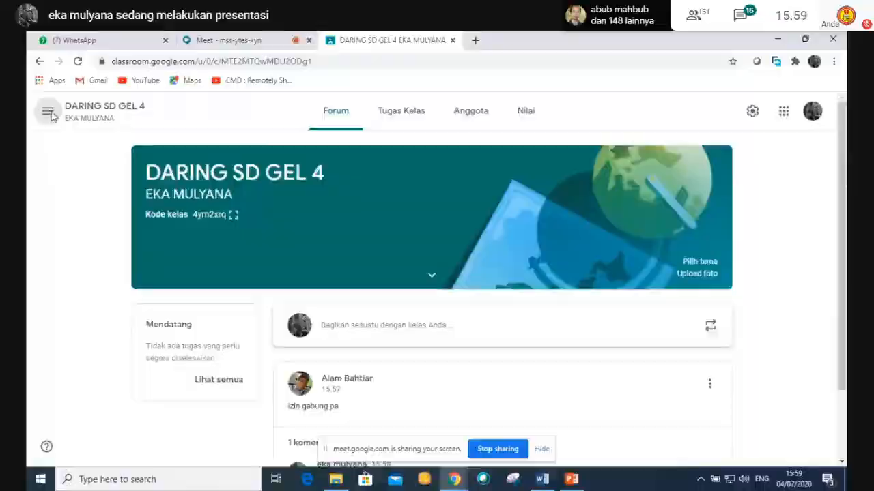
- Go to the Kelas list of all classes and bring up the join/create class options
click(47, 111)
click(94, 116)
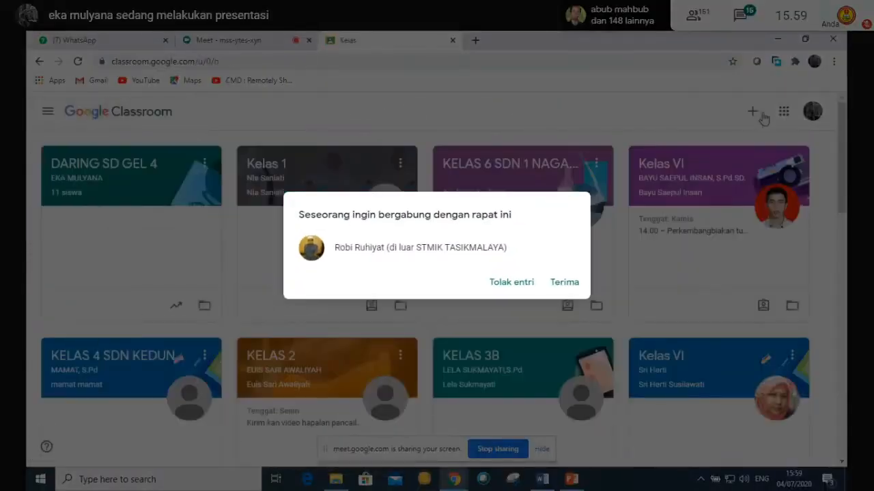
click(755, 115)
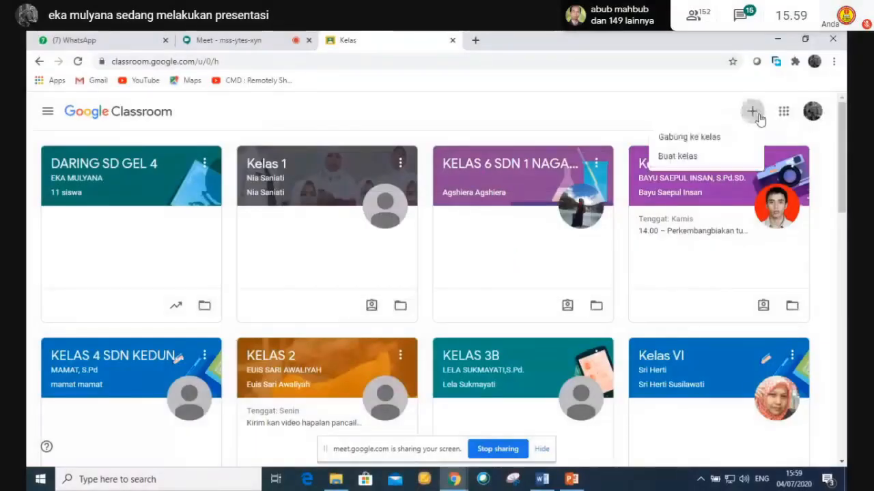
- Try joining a class with the pasted class code, then cancel once it's rejected
click(708, 138)
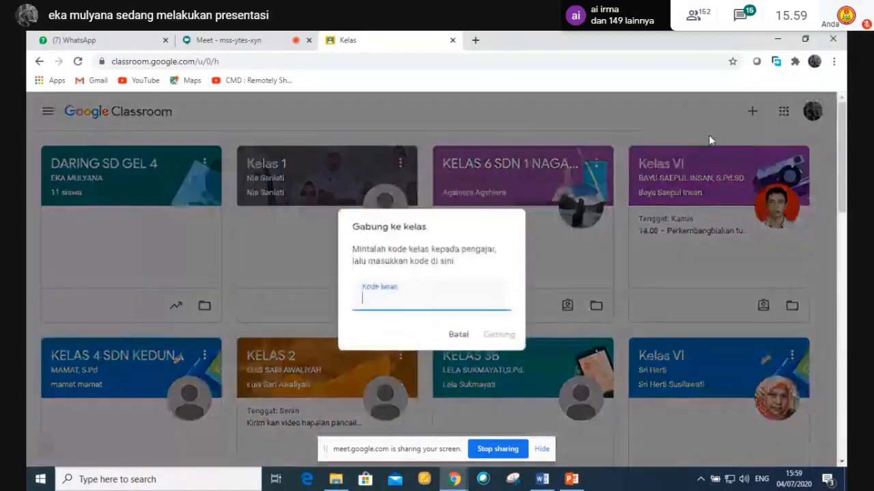
key(ctrl+v)
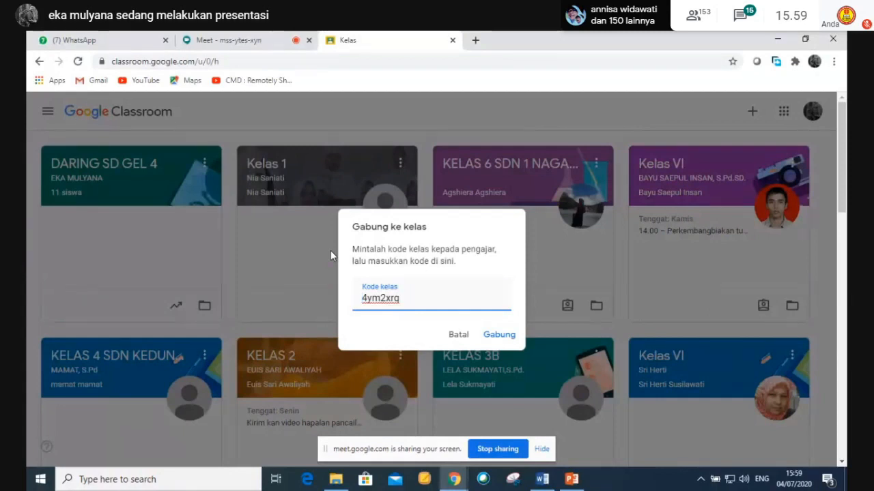
click(502, 335)
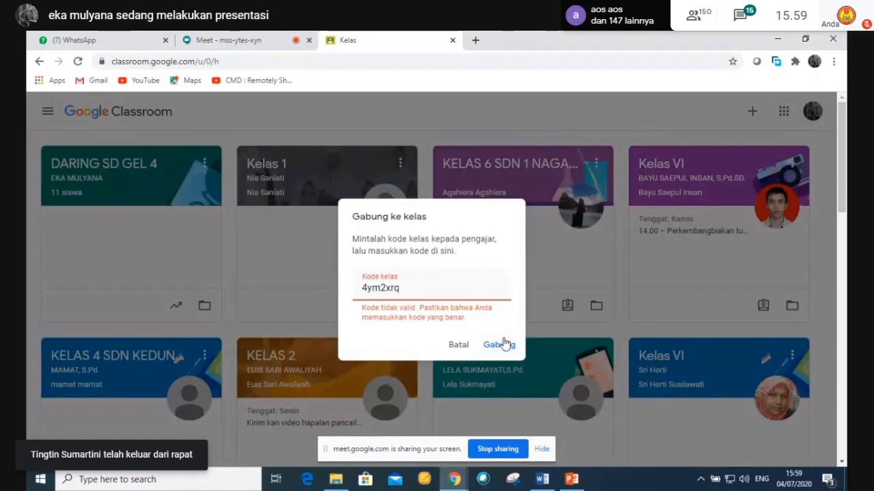
click(453, 346)
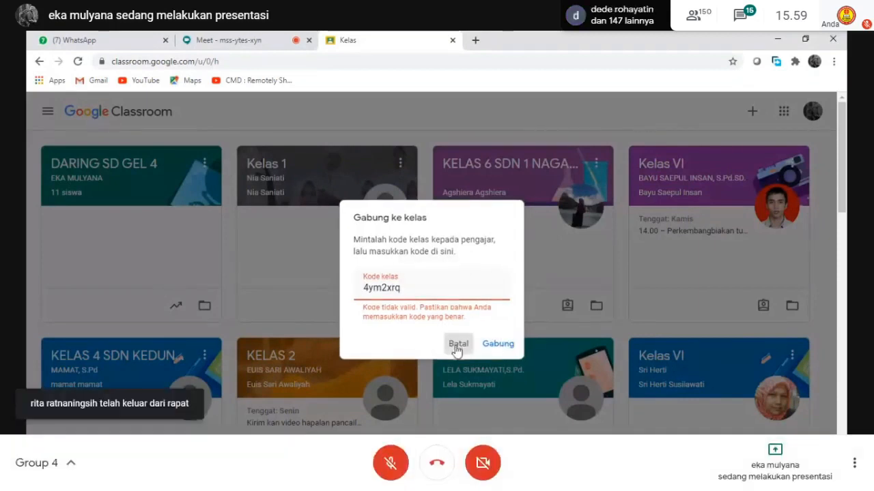
- Open the DARING SD GEL 4 class and return to the class list, twice
click(124, 170)
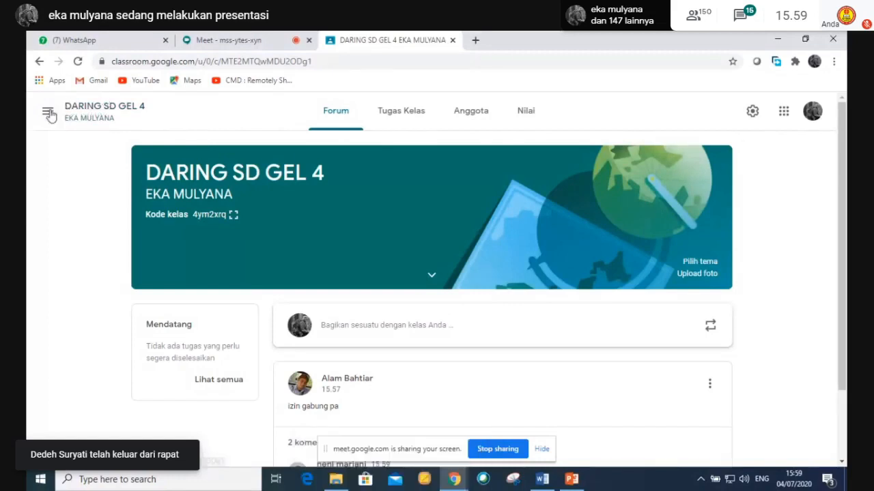
click(48, 111)
click(107, 113)
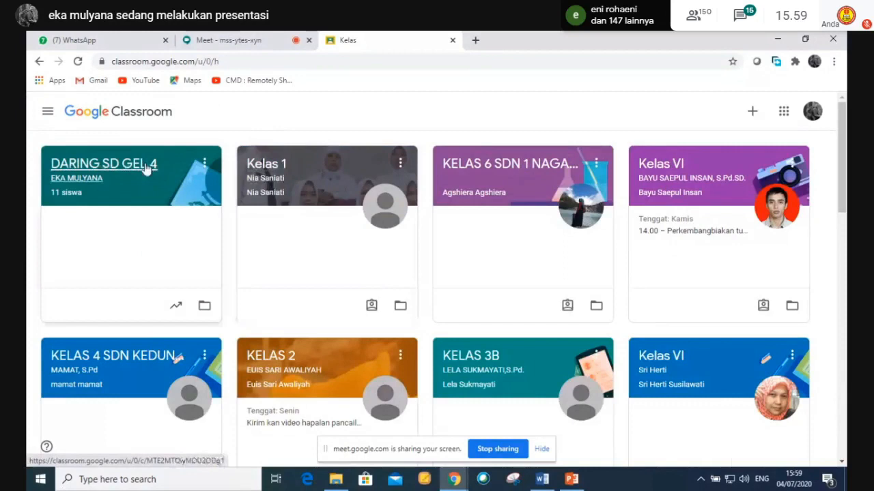
click(106, 165)
click(45, 111)
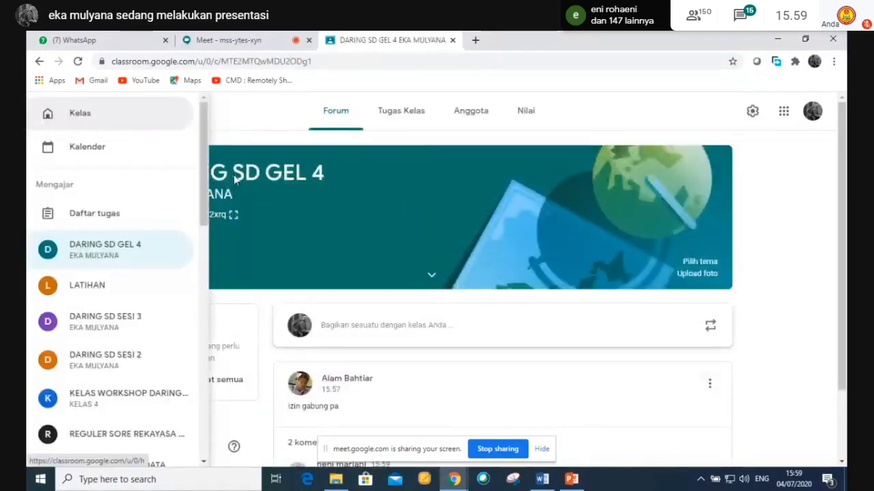
click(101, 112)
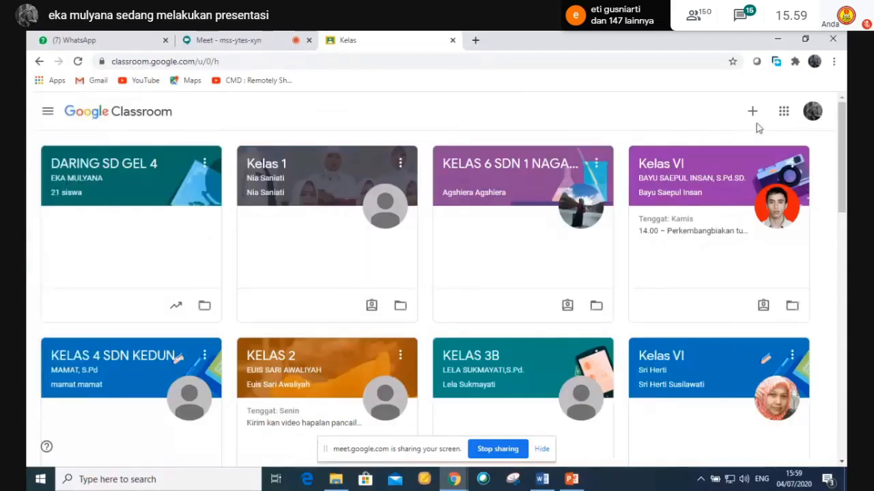
- Retry joining with the pasted code and dismiss the dialog after the 'Kode tidak valid' error
click(752, 113)
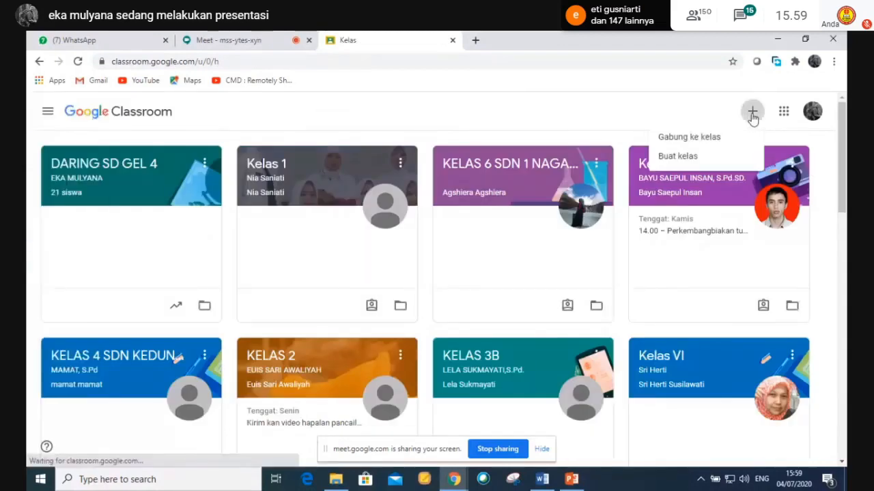
click(673, 140)
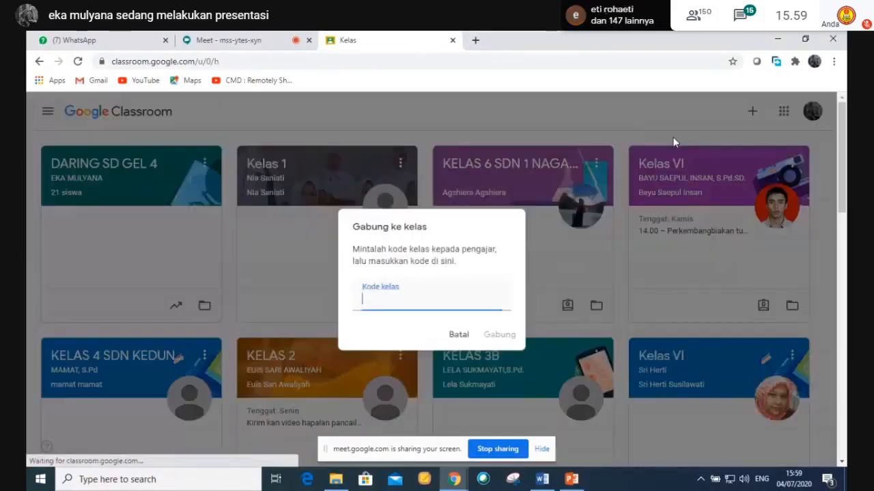
key(ctrl+v)
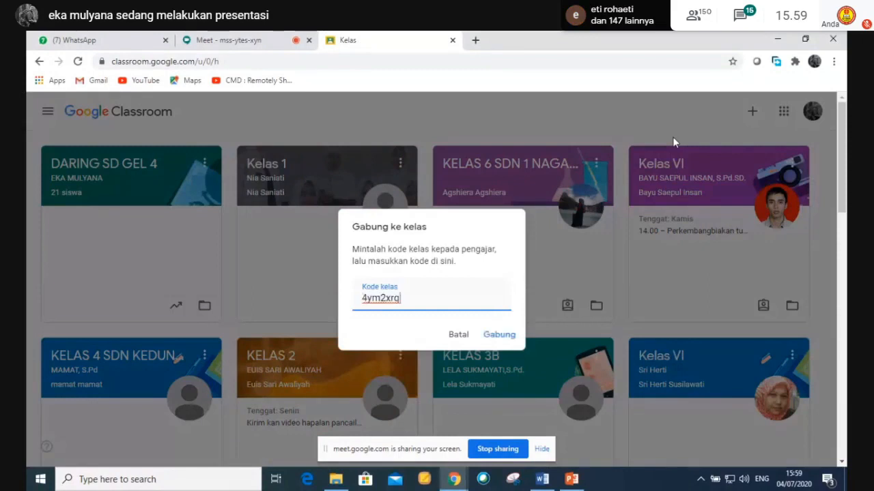
click(500, 334)
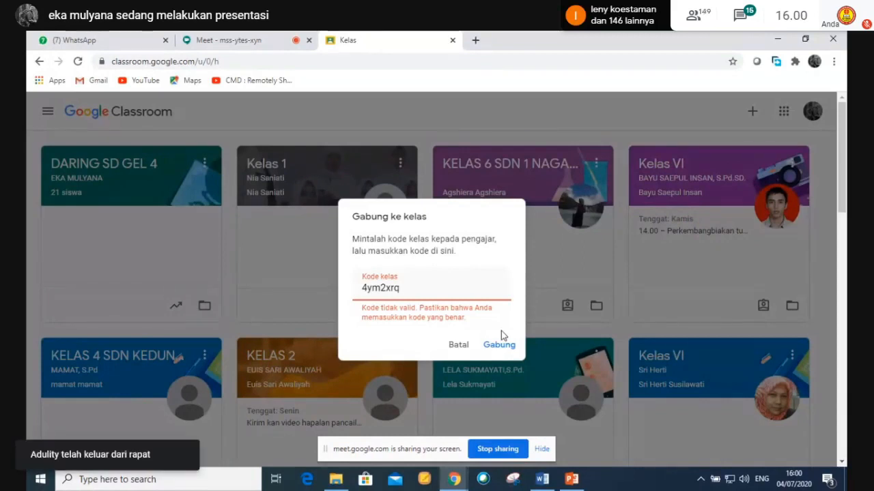
click(458, 345)
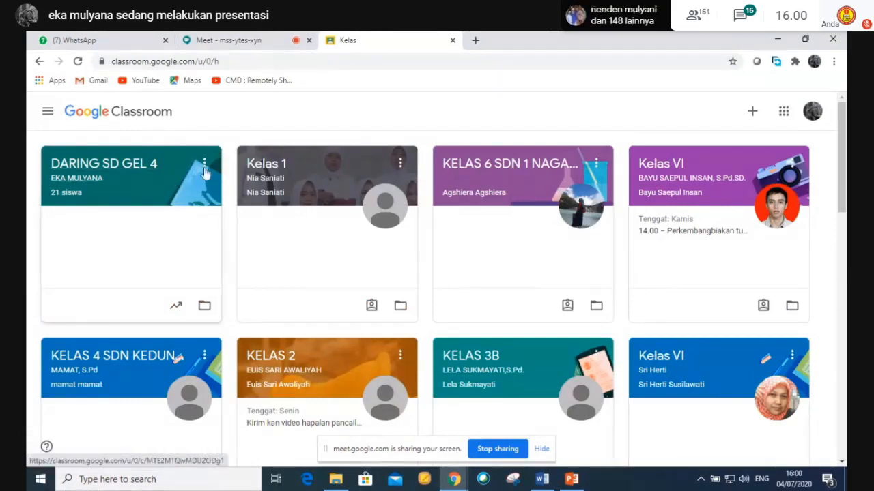
- Open the DARING SD GEL 4 class's Anggota page and scroll through its teacher and students
click(127, 170)
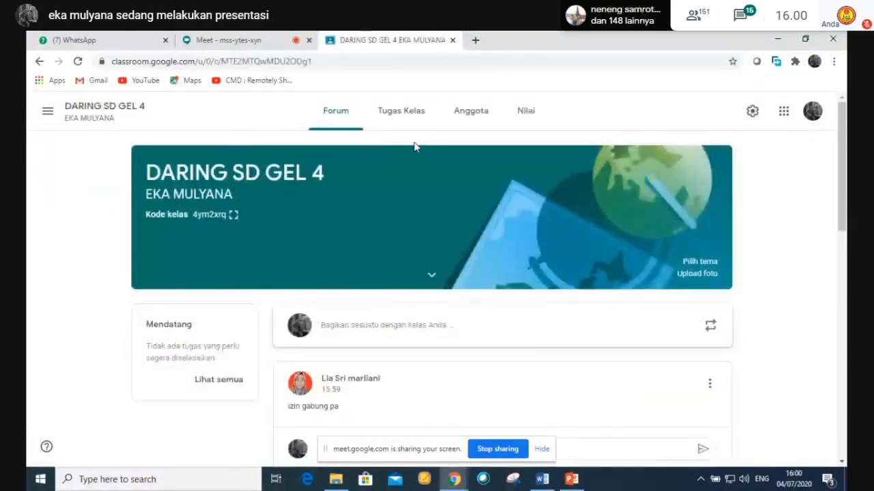
click(470, 111)
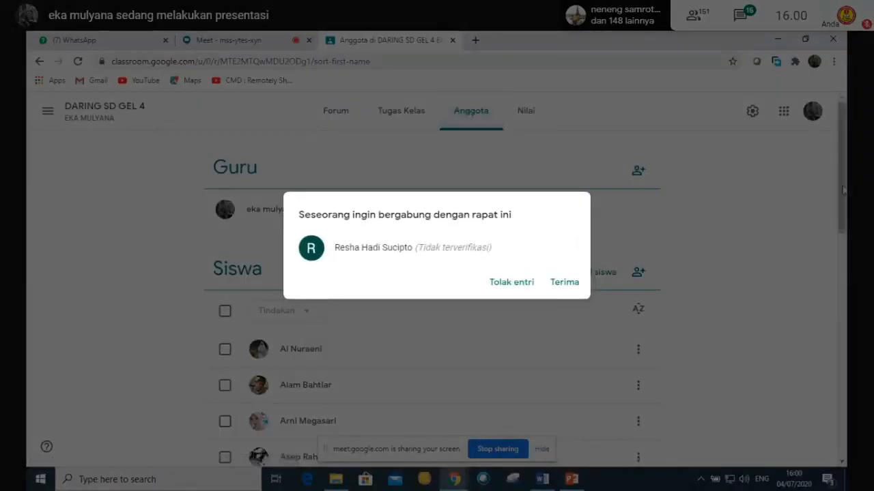
drag(844, 198, 841, 365)
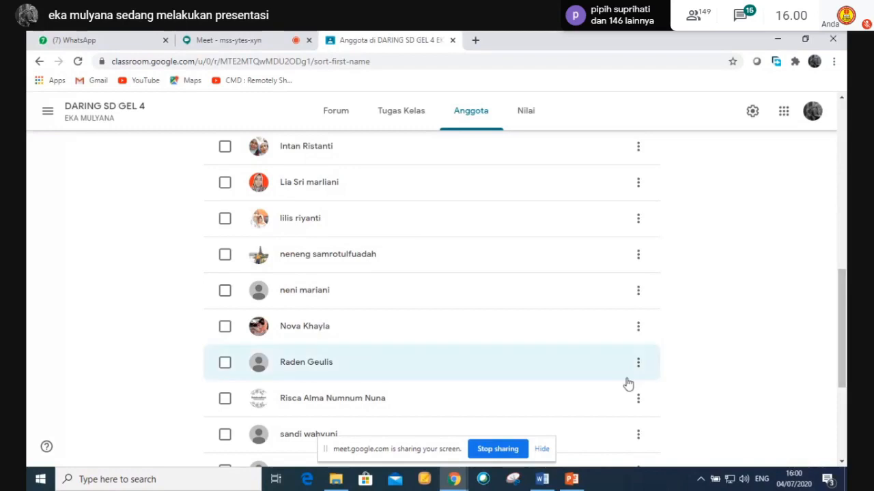
scroll(552, 412, down, 4)
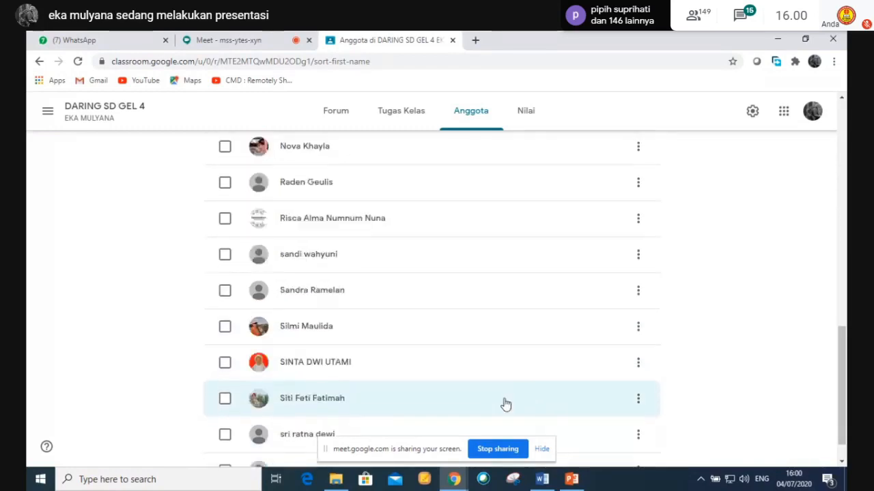
scroll(549, 348, up, 5)
scroll(554, 354, up, 7)
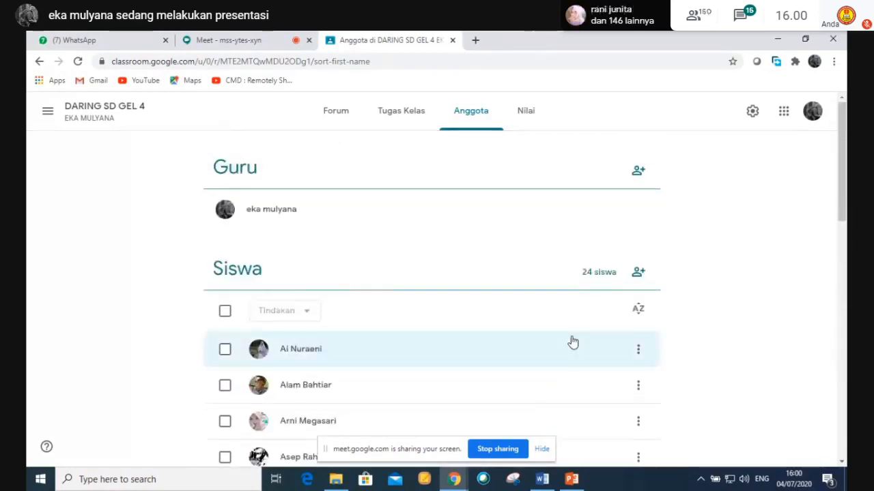
- Reload the members page, then start and cancel an Undang pengajar teacher invitation
click(78, 61)
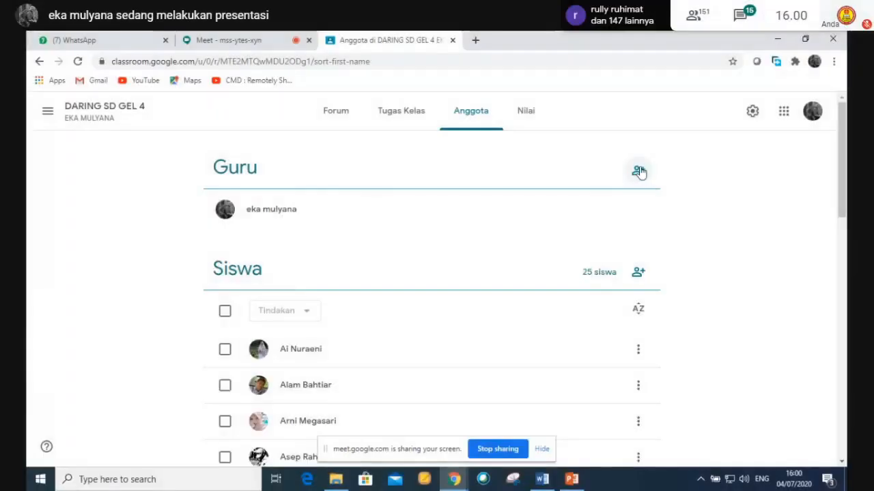
click(639, 171)
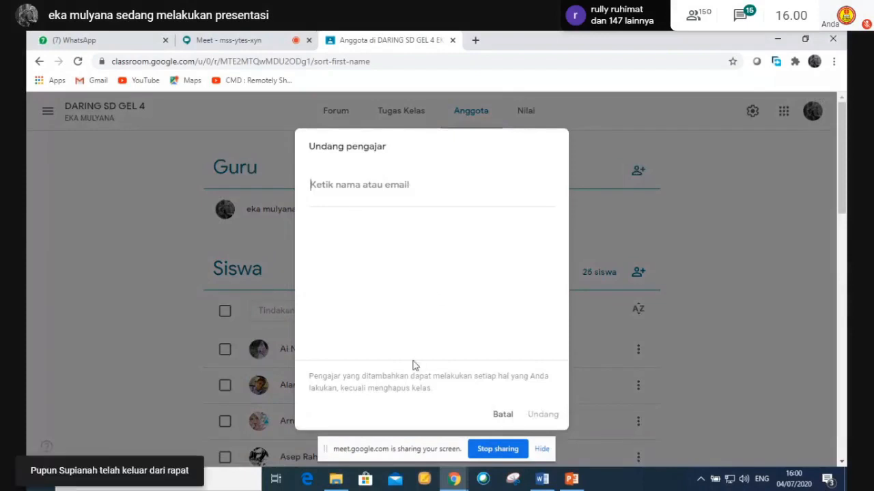
click(503, 415)
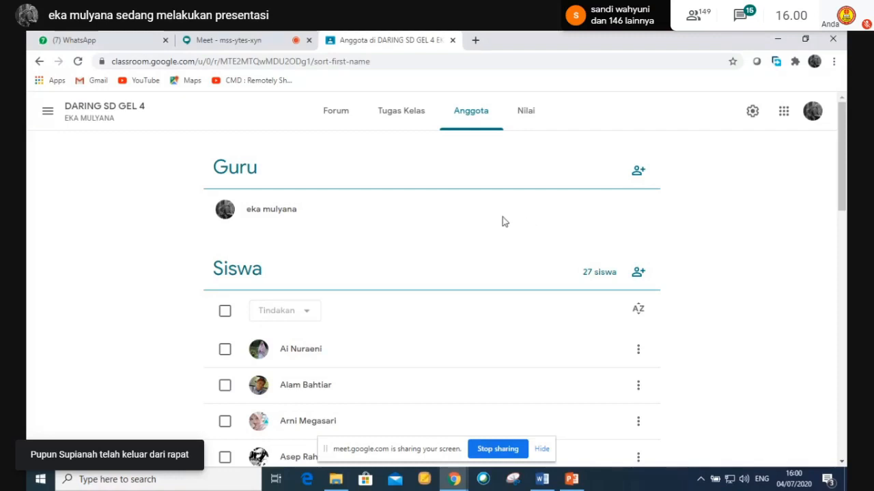
- Switch to Meet and back, then reload the member list twice until it shows 34 students
click(227, 41)
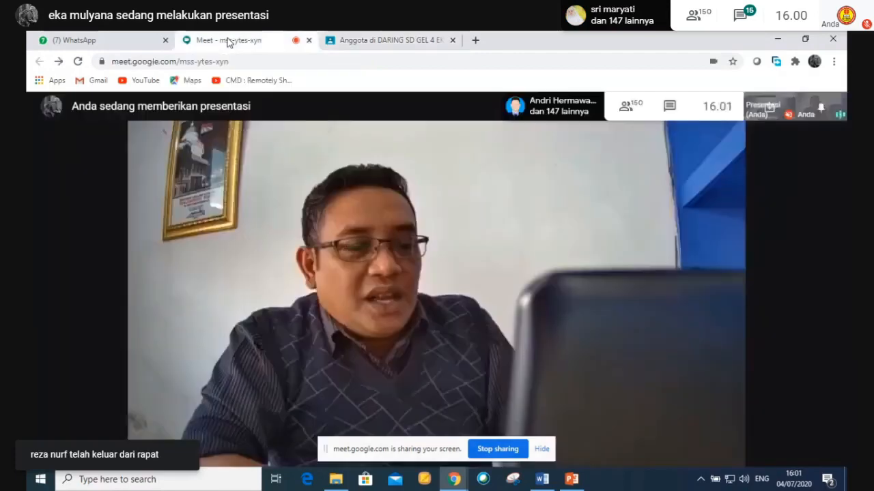
click(374, 41)
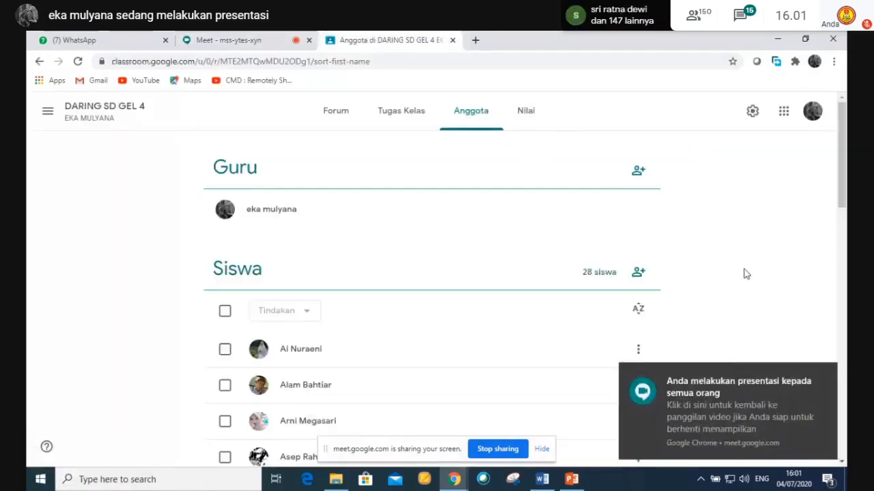
click(78, 62)
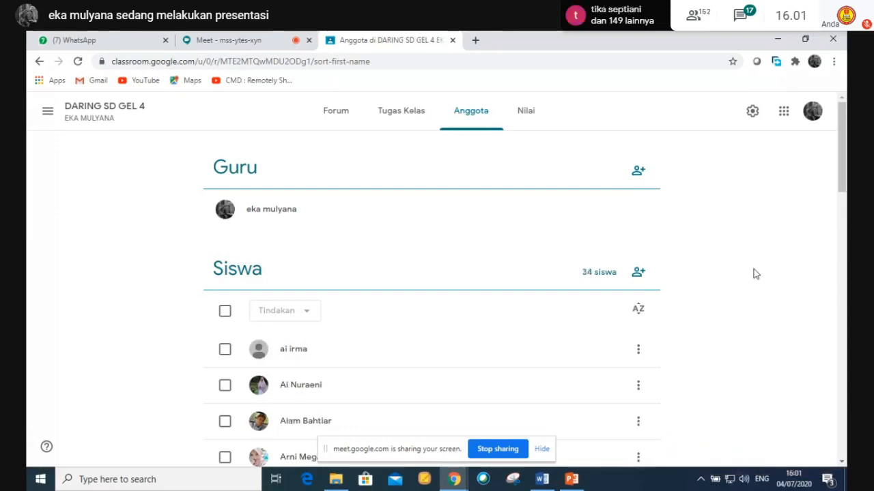
click(79, 62)
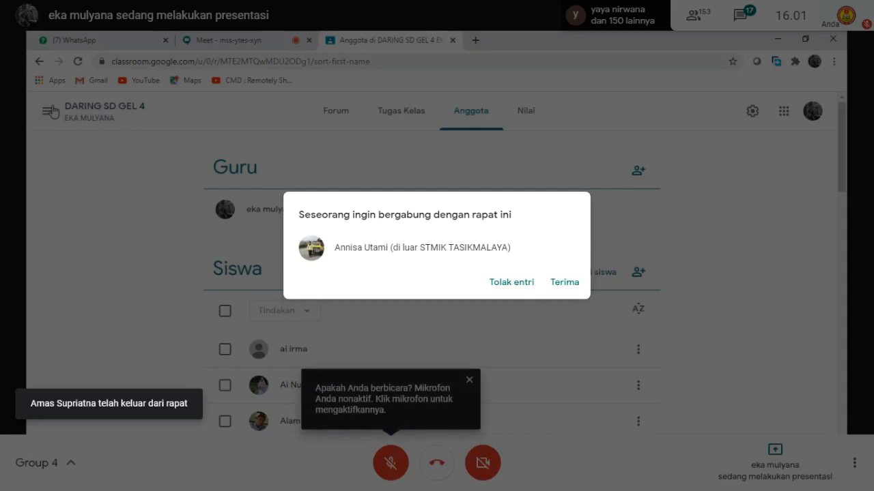
- Browse the Forum stream, then open Tugas Kelas and its Buat create menu
click(346, 110)
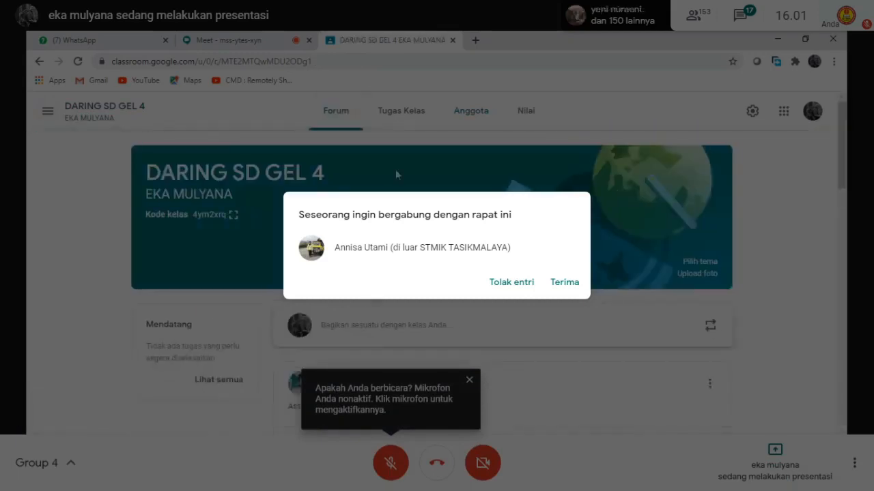
scroll(505, 338, down, 1)
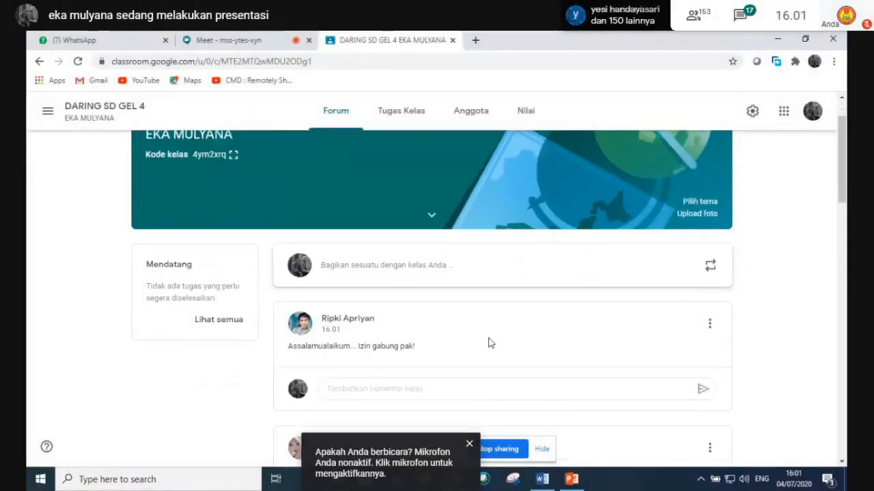
scroll(517, 350, down, 3)
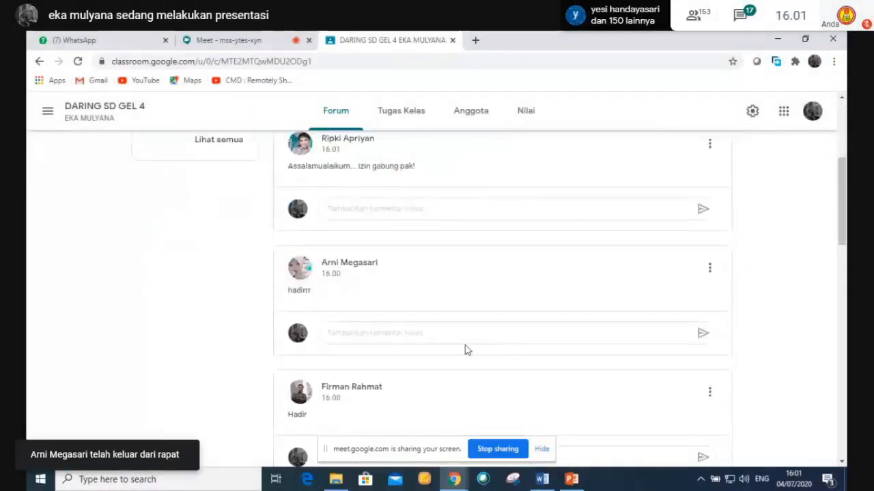
scroll(455, 346, down, 3)
scroll(452, 345, up, 7)
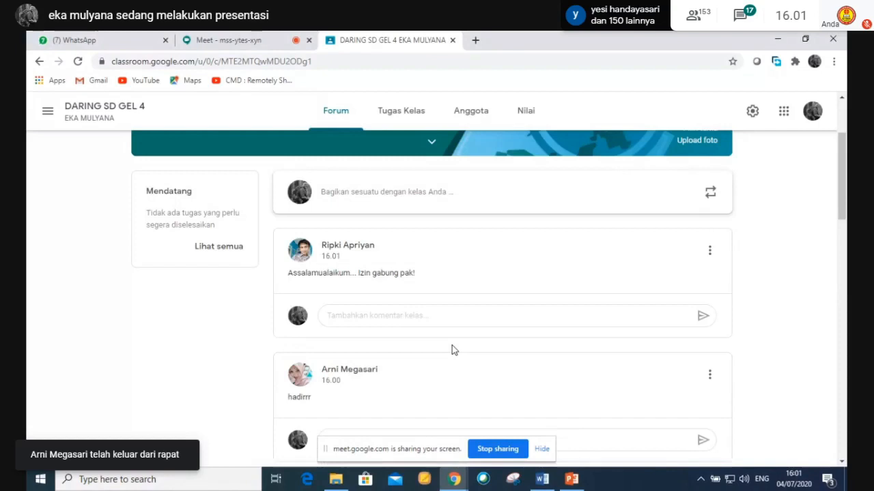
click(407, 119)
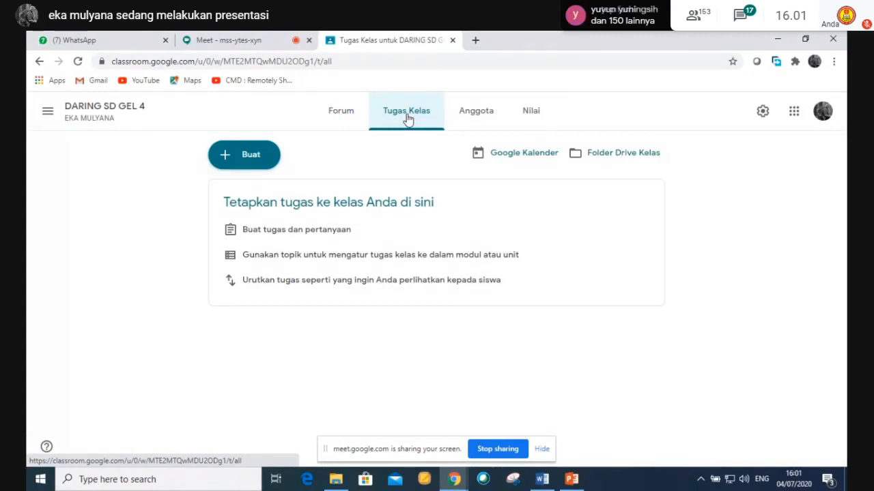
click(230, 158)
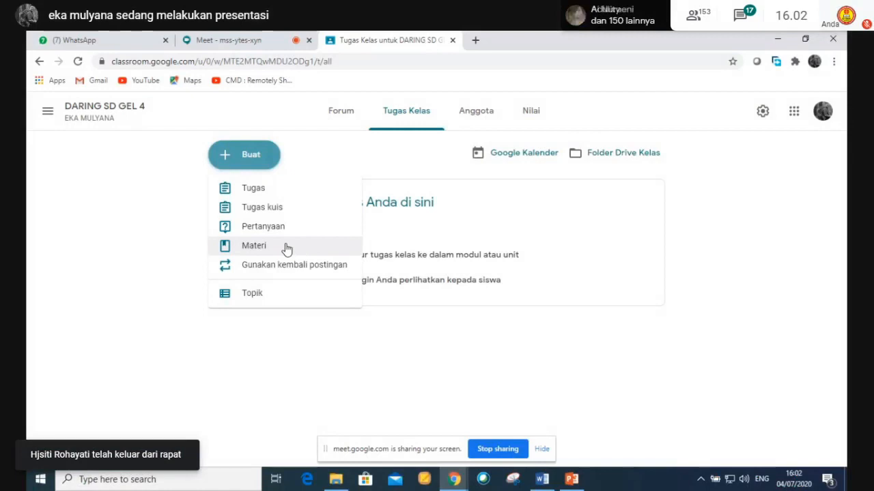
- Start a new Materi post from the Buat menu, closing and reopening it once
click(286, 248)
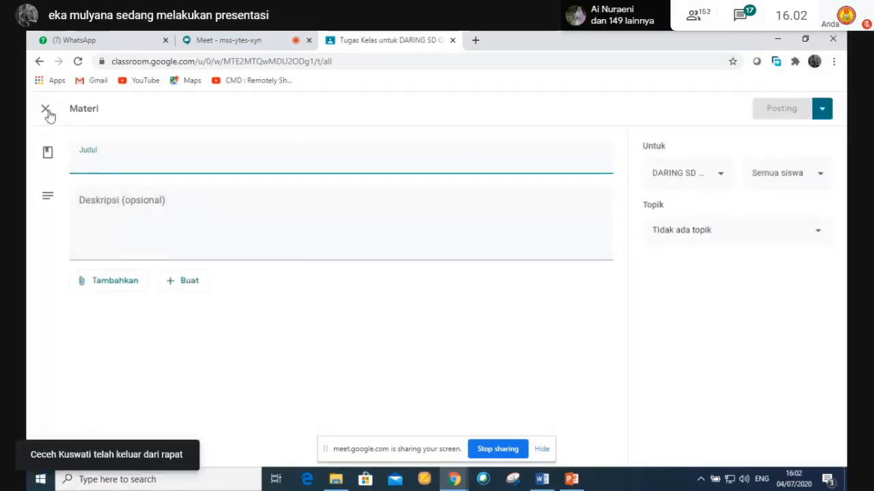
click(45, 109)
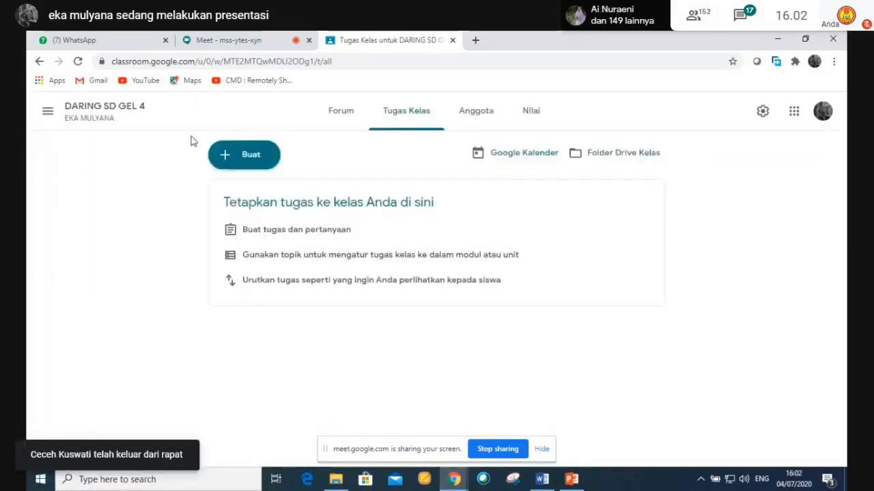
click(246, 157)
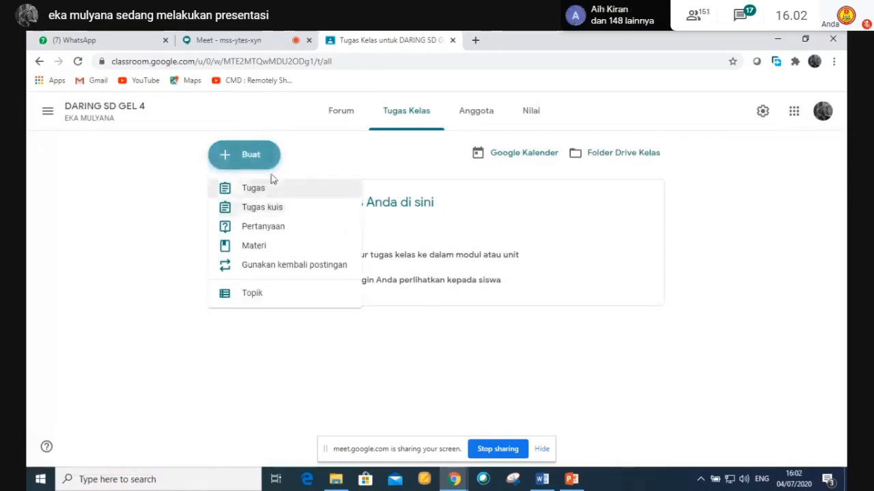
click(268, 250)
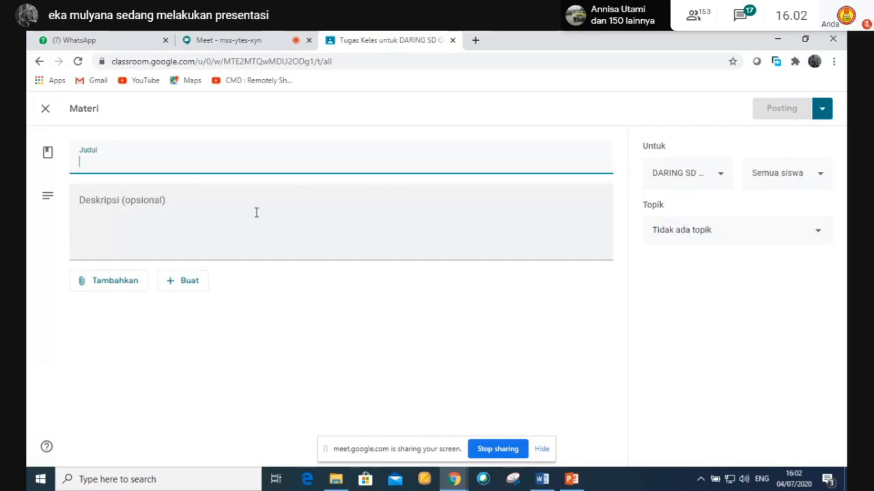
- Title the material 'MATER 1 TUMBUHAN'
text(t)
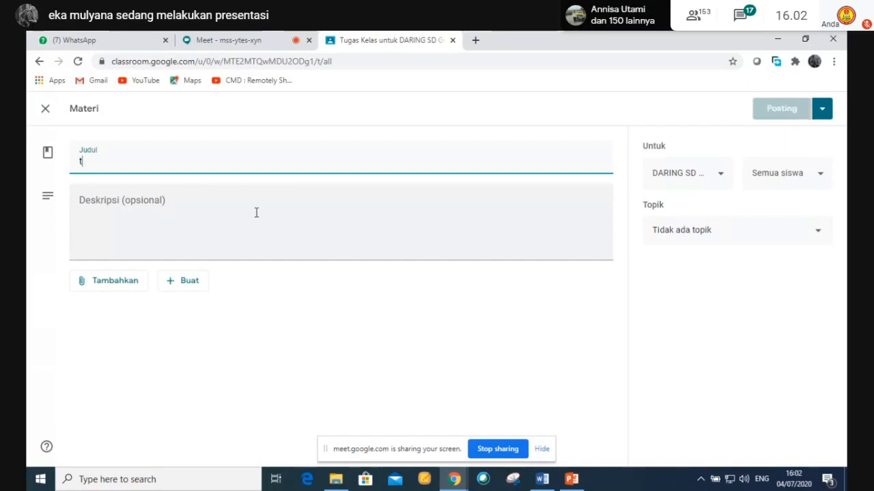
key(BackSpace)
text(T)
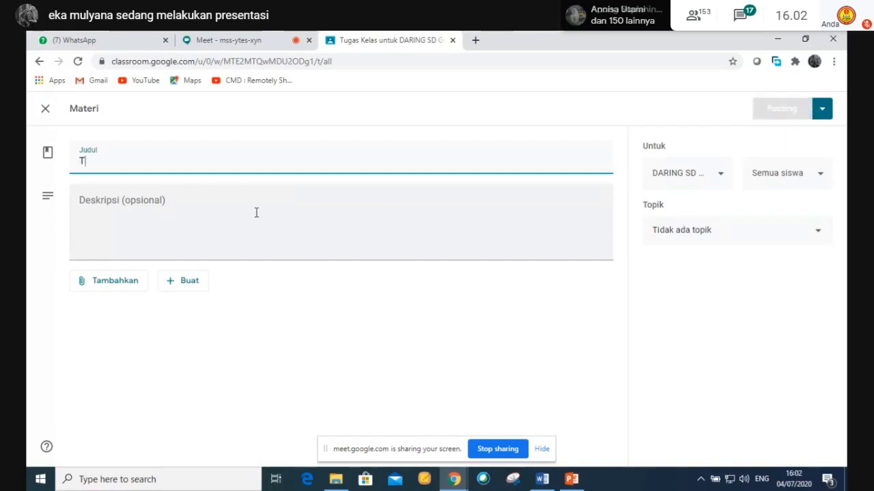
key(BackSpace)
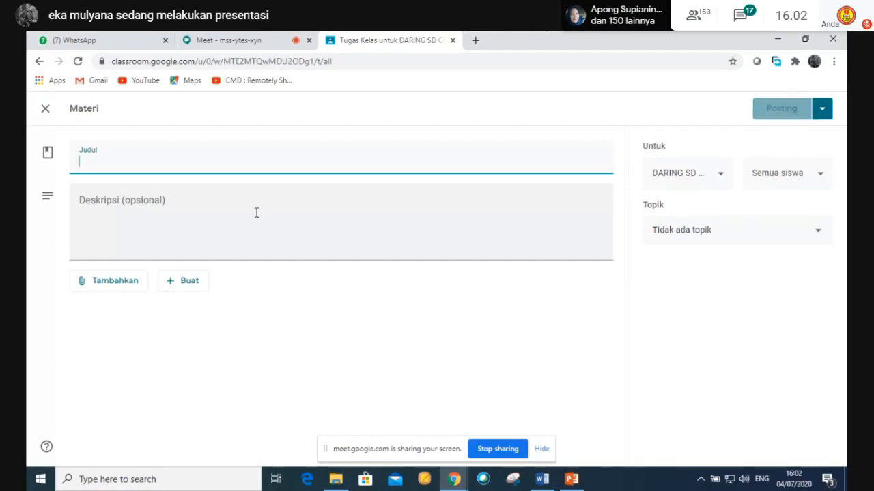
text(MATER)
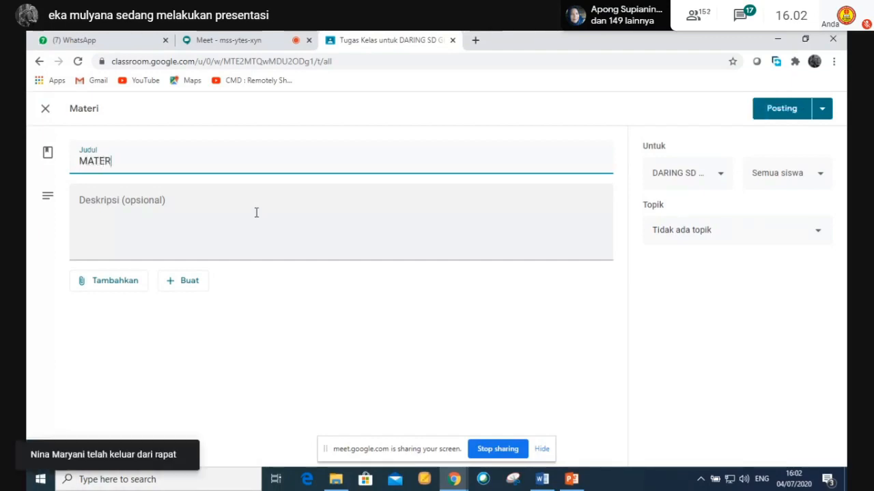
text( 1)
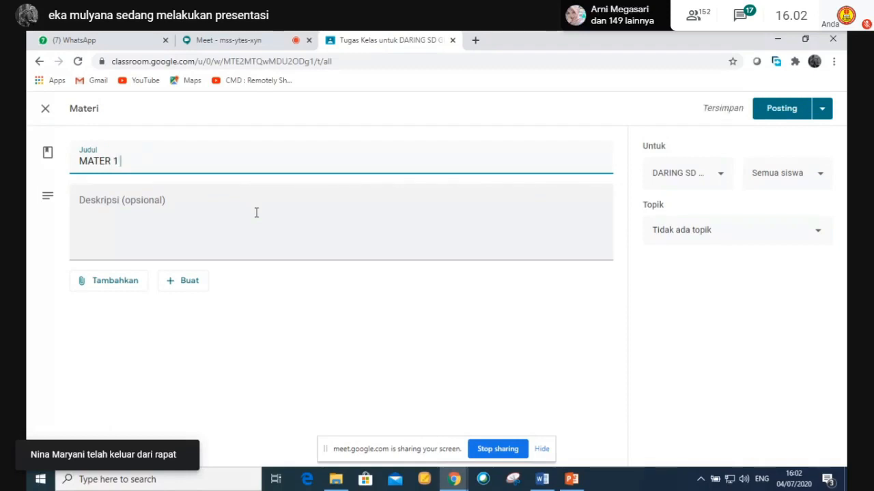
text( TUMBUHAN)
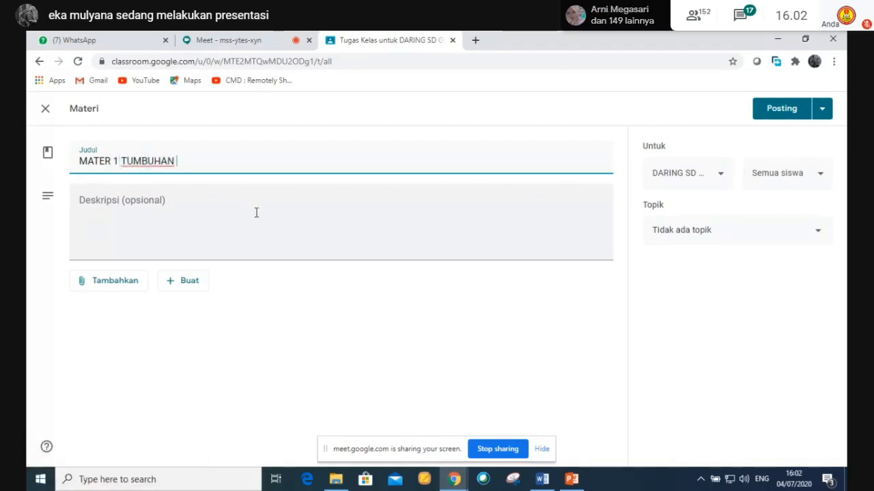
- Enter 'KD/KI' as the first line of the material description
click(256, 212)
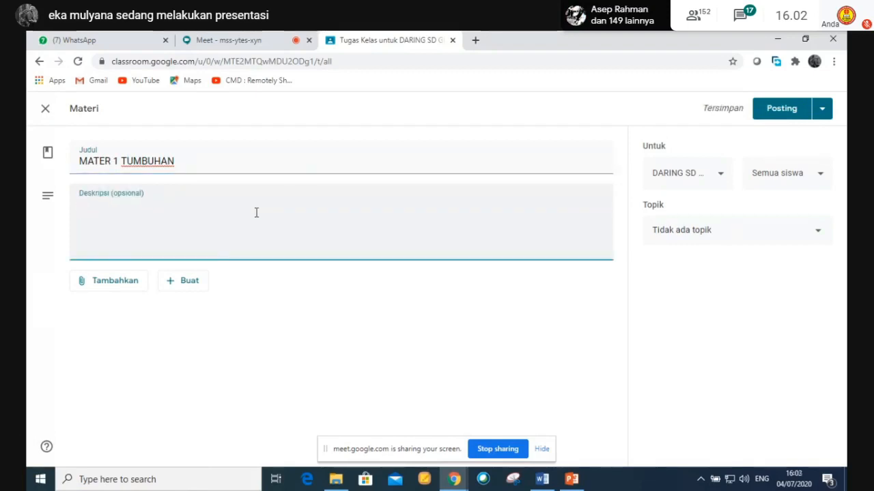
text(KD)
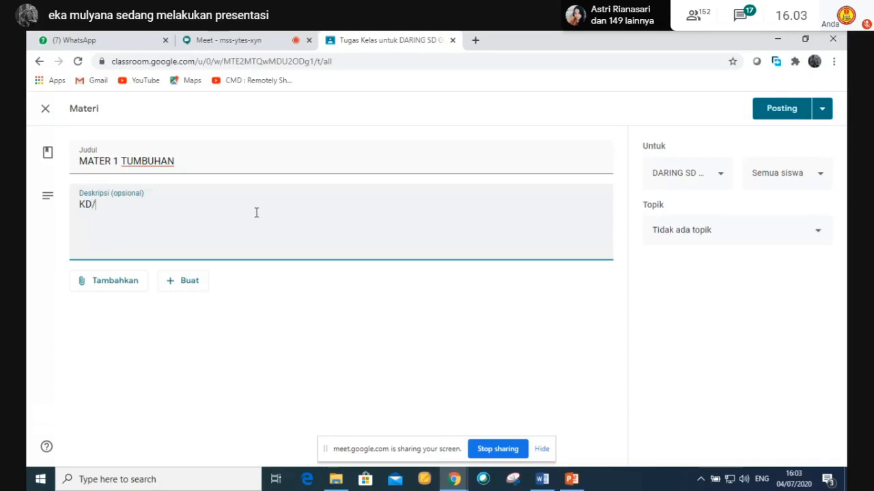
text(/)
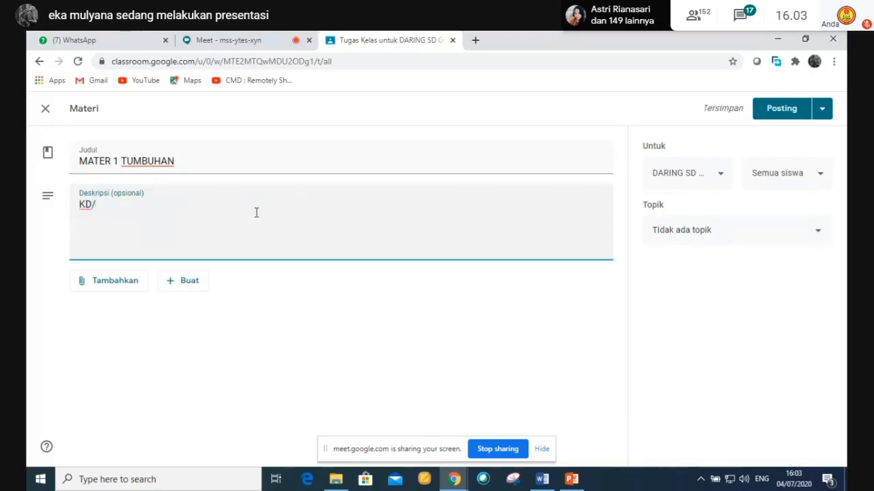
text(LI)
key(BackSpace)
key(BackSpace)
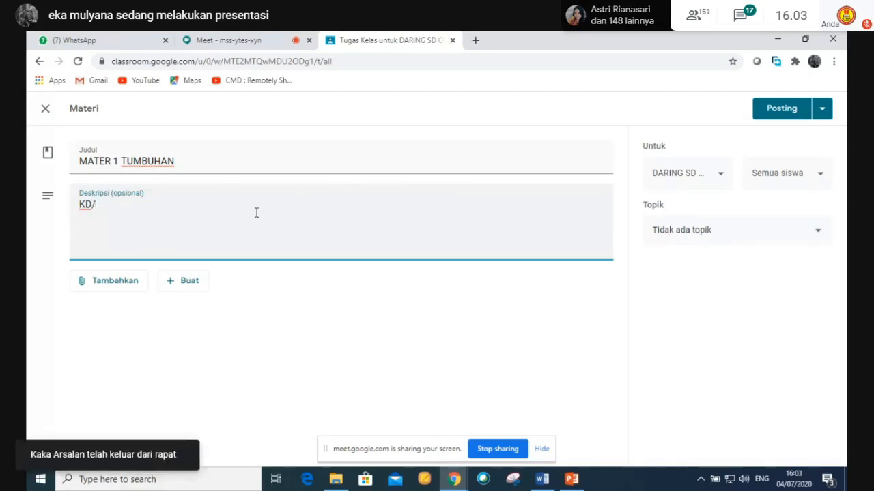
text(KI)
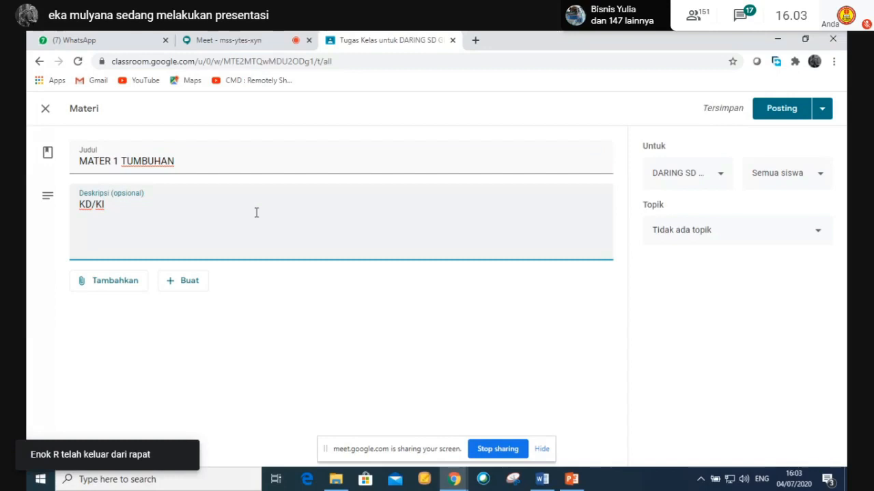
key(BackSpace)
key(Return)
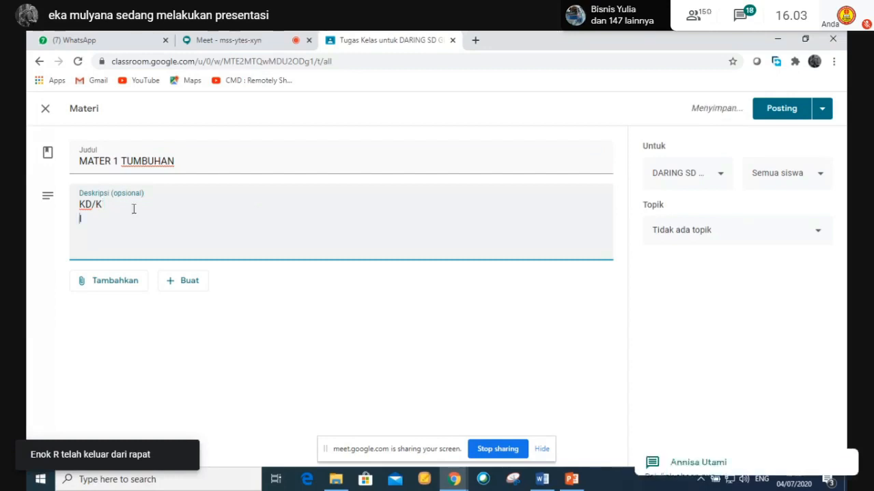
click(112, 203)
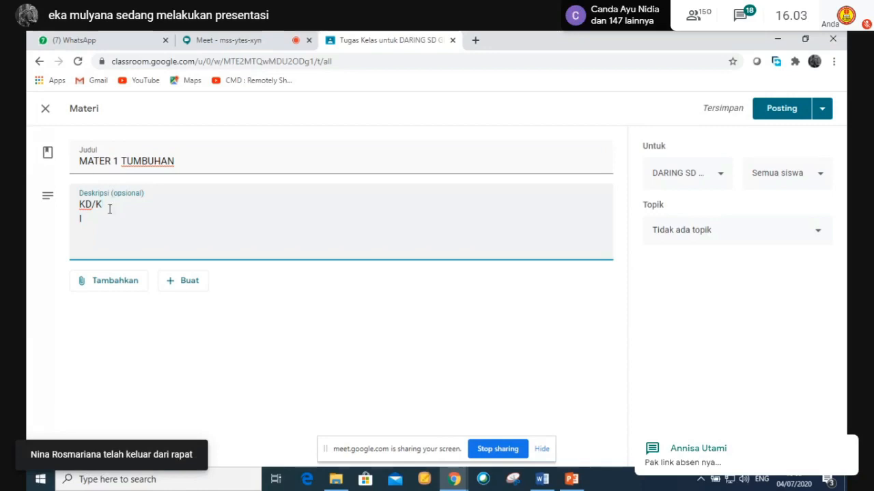
key(BackSpace)
text(I)
key(Return)
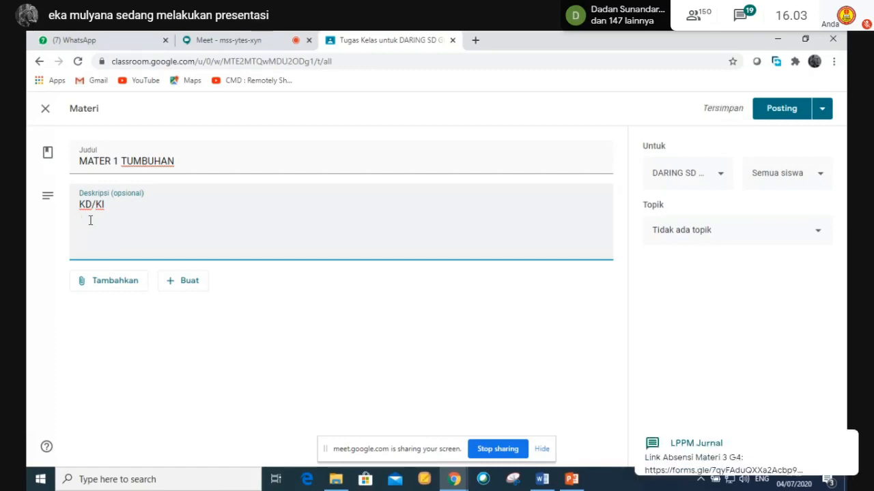
- Add a second description line ending 'siswa dapat mengetahui jenis-jenis tumbuhan'
text(De)
key(BackSpace)
key(BackSpace)
key(BackSpace)
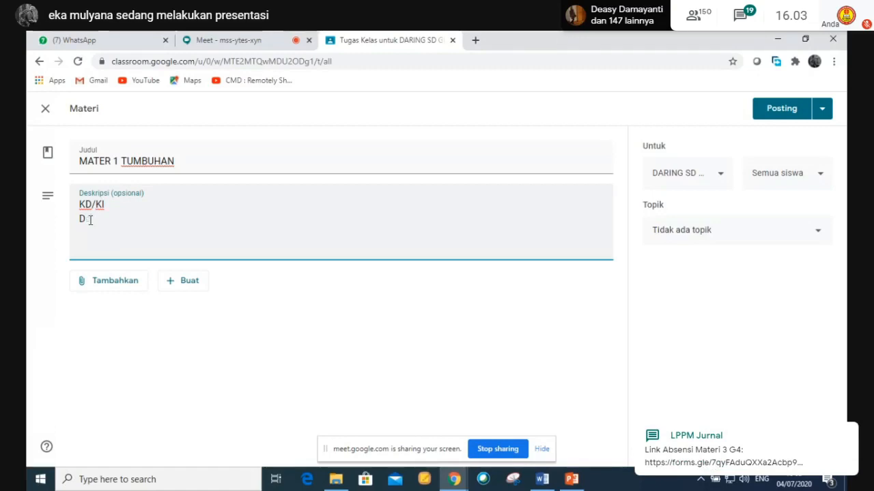
key(Return)
text(Setelah)
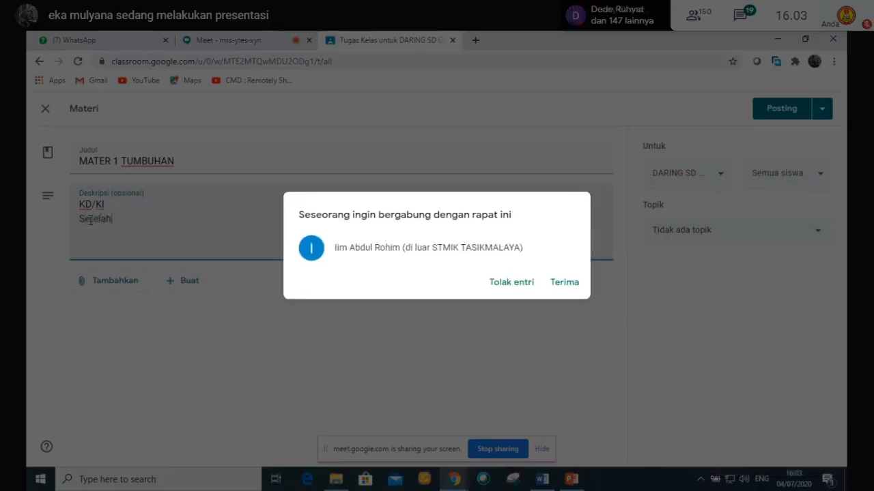
text( mempe)
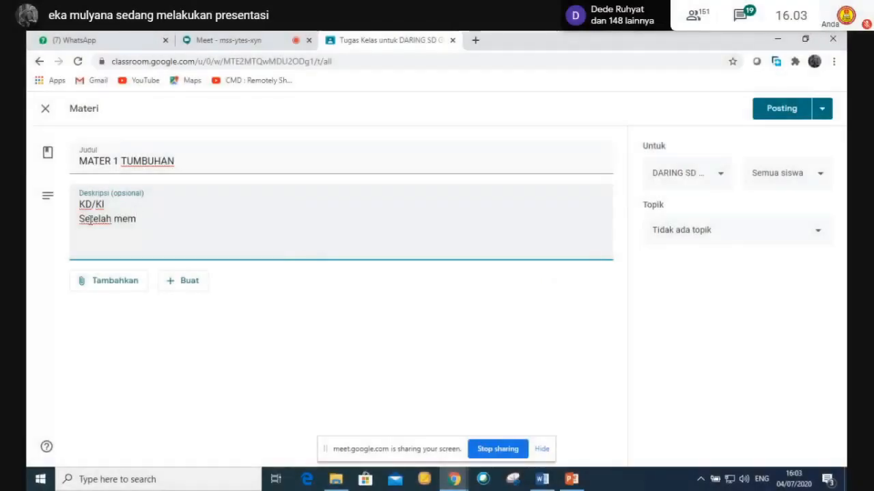
text(pajari mater)
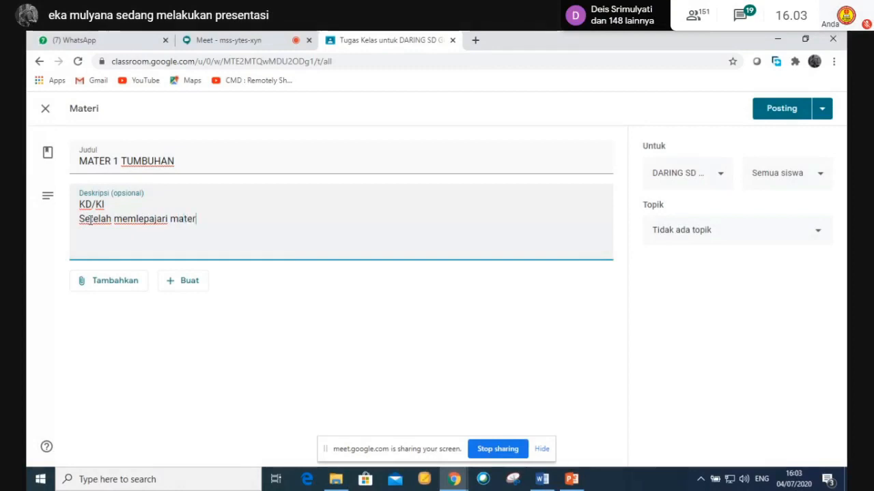
text(i ini siswa dapat menetahui)
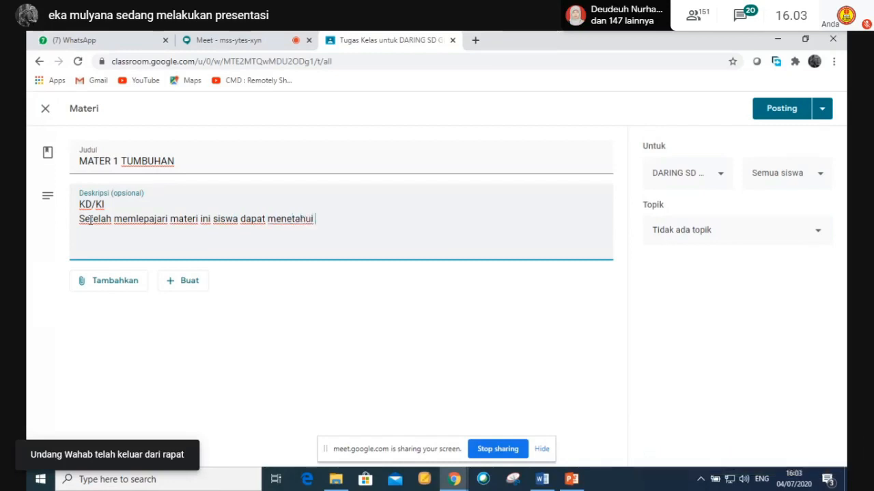
key(BackSpace)
key(BackSpace)
key(BackSpace)
key(BackSpace)
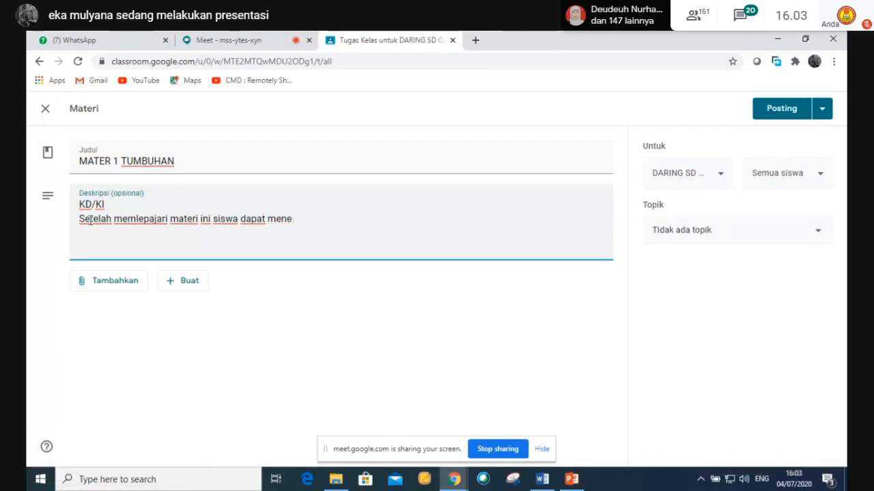
text(getahui )
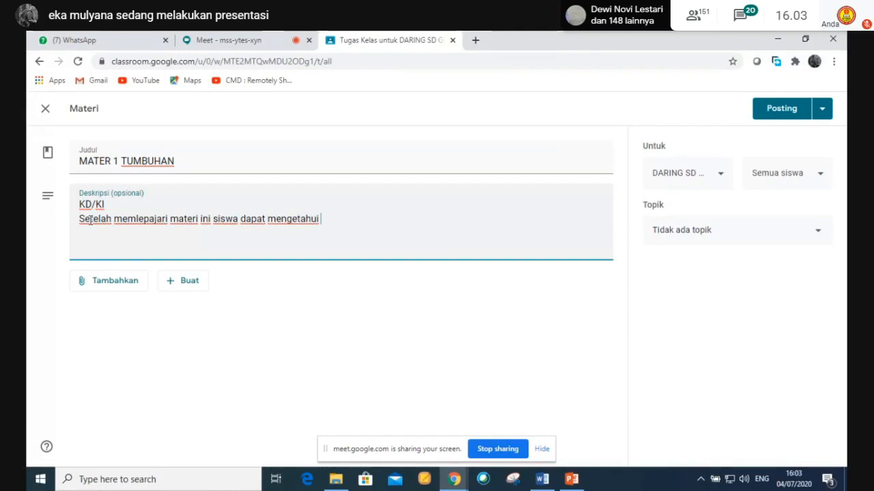
text(jenis-jenis tumbuhan)
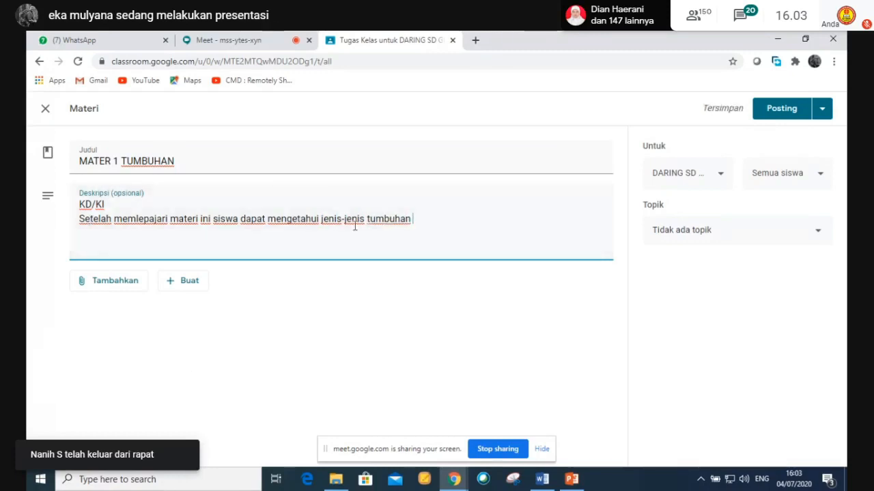
- Check the recipient class and students, leaving the material for all students of DARING SD GEL 4
click(722, 177)
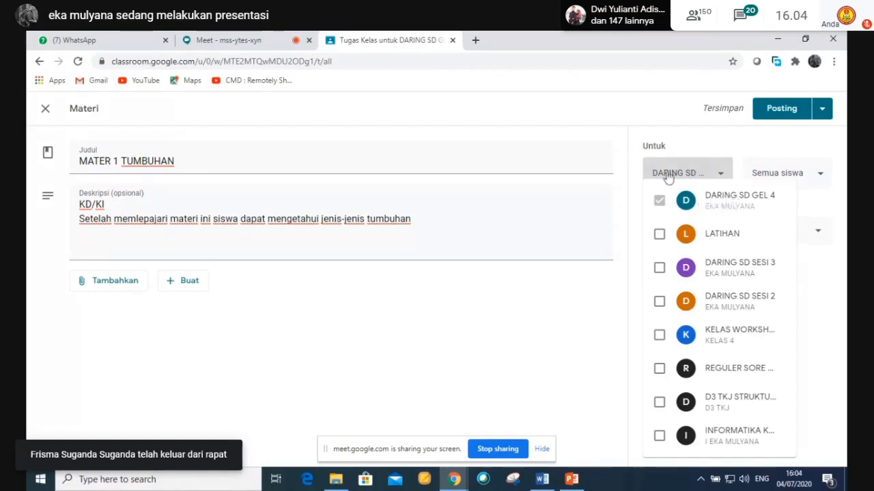
click(631, 175)
click(821, 176)
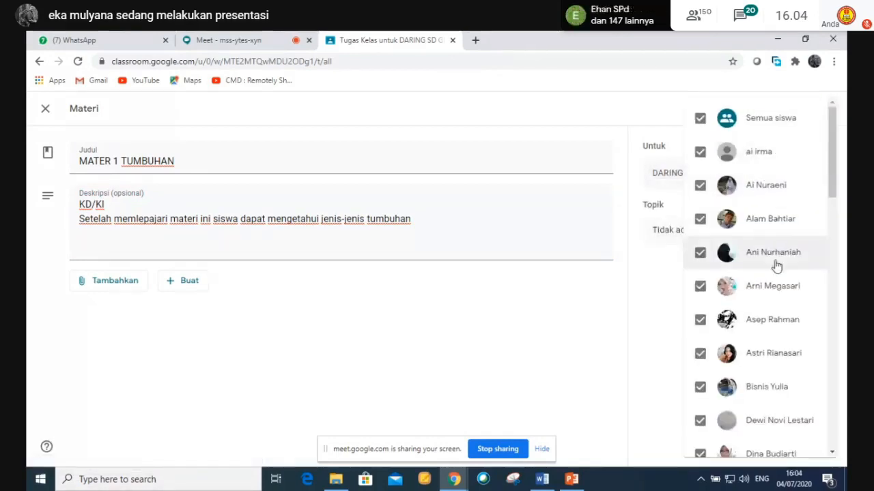
click(699, 118)
click(700, 218)
click(699, 254)
click(700, 287)
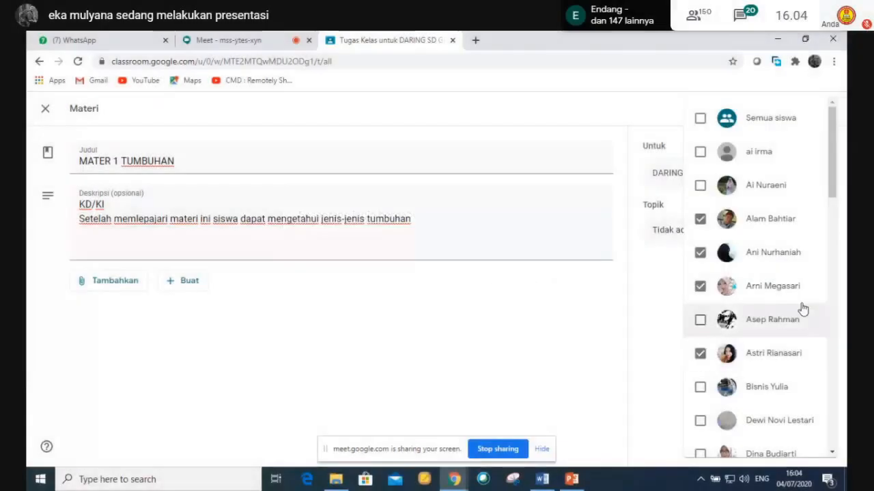
click(700, 119)
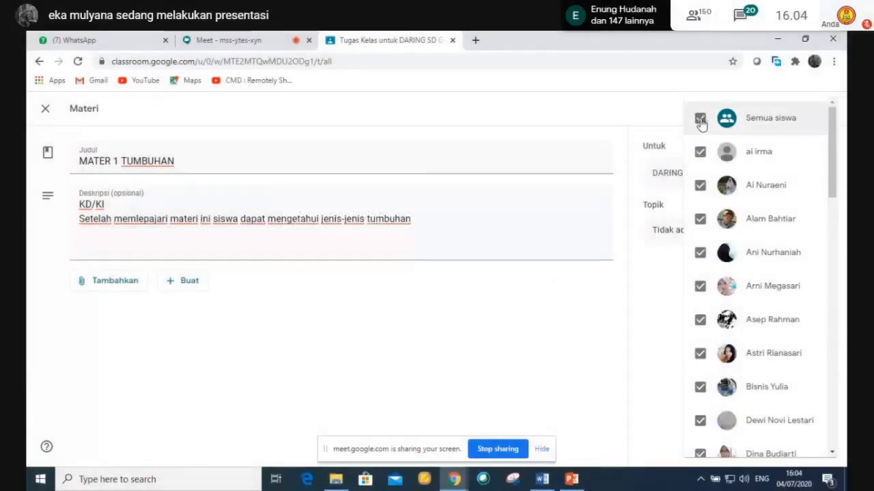
click(645, 118)
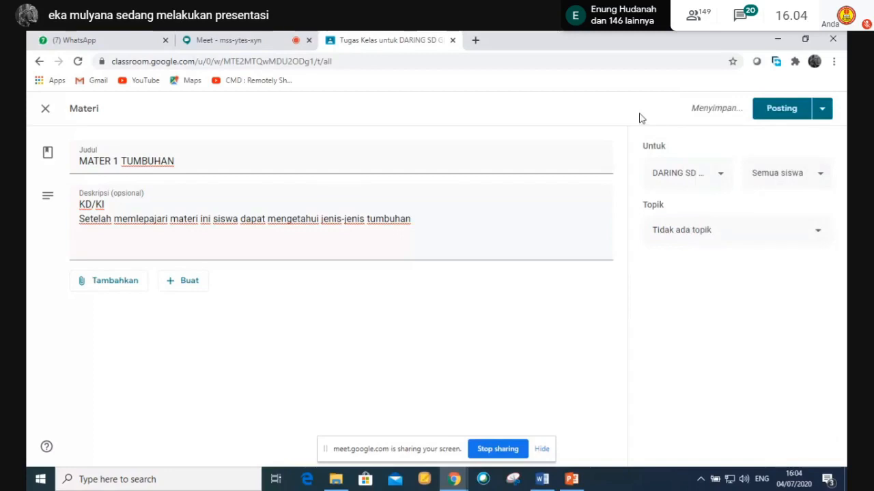
- Create the new topic 'MATERI 1 TUMBUHAN' for the material
click(819, 235)
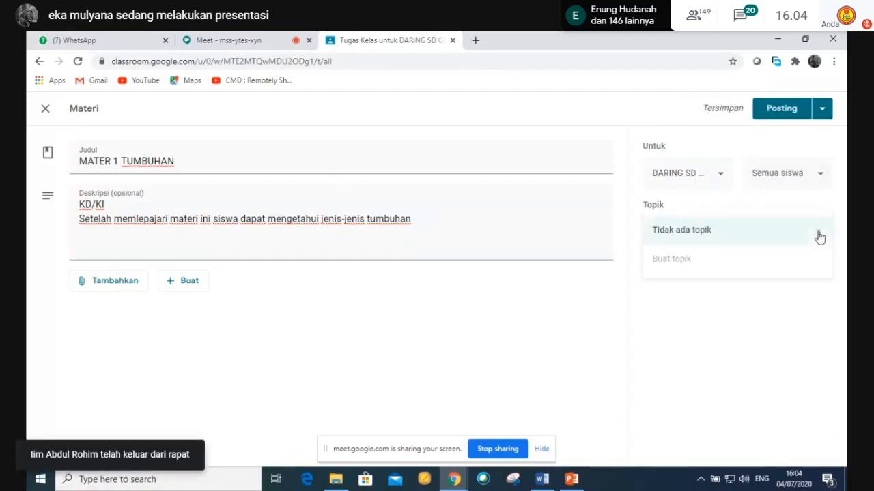
click(687, 263)
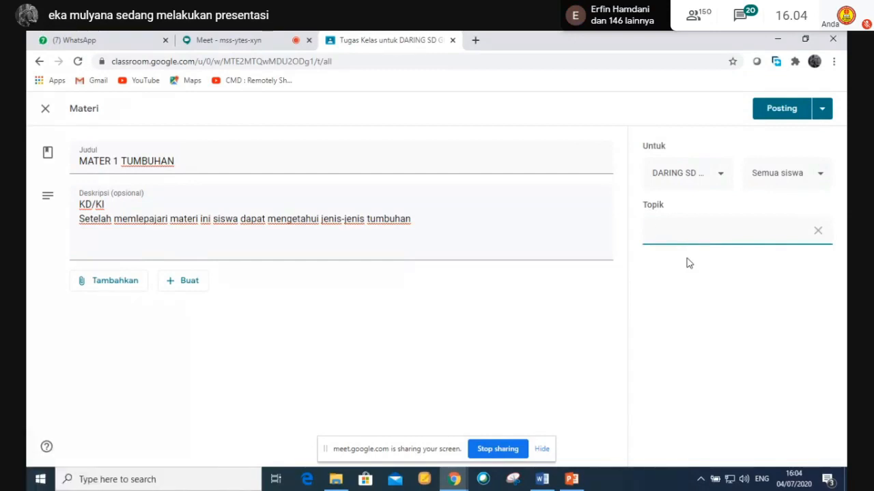
text(mat)
key(BackSpace)
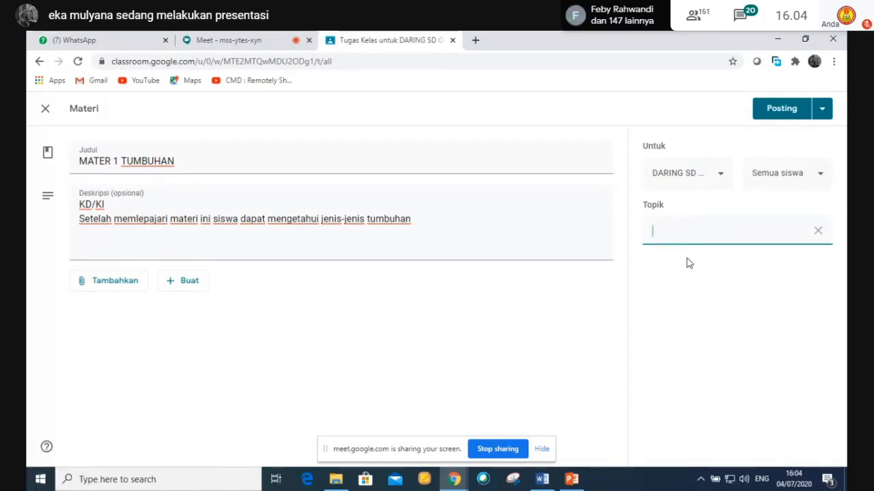
text(MATER)
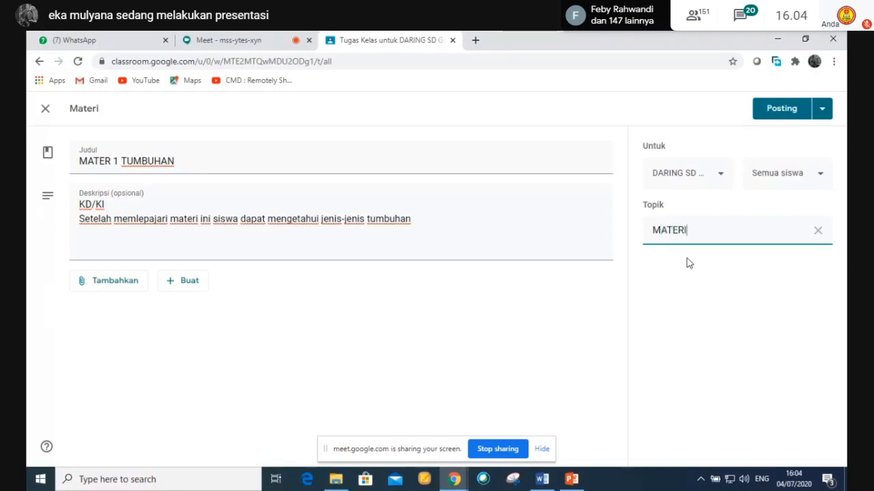
text(I 1 TUMBUHAN)
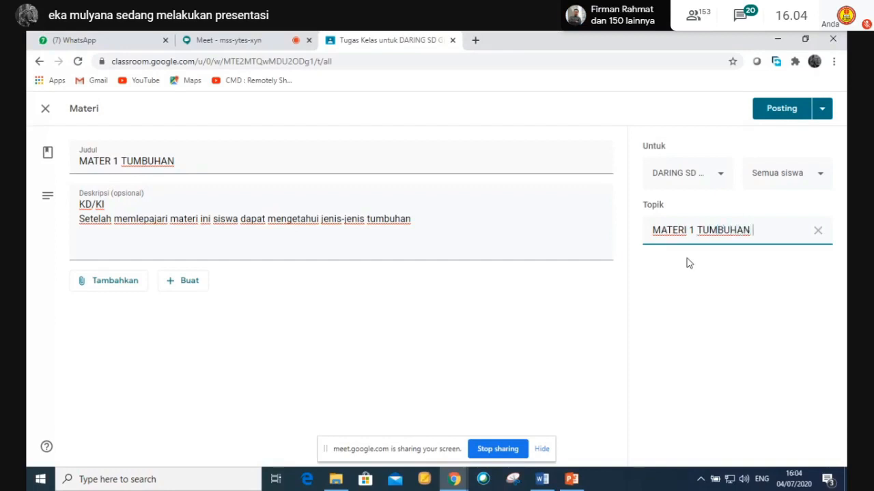
click(688, 263)
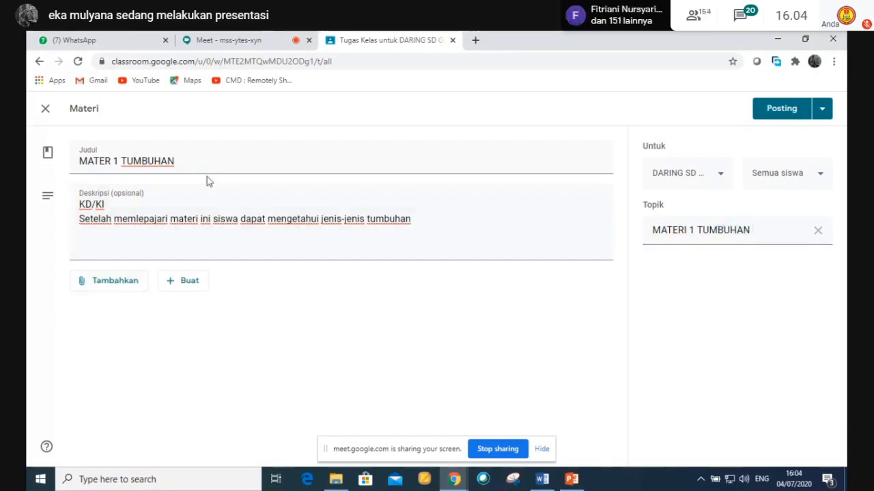
- Search YouTube for 'PEMBELAJARAN INTERAKTIF MENGENAL TUMBUHAN' and pick the MEDIA PEMBELAJARAN INTERAKTIF MENGENAL TUMBUHAN video
click(99, 285)
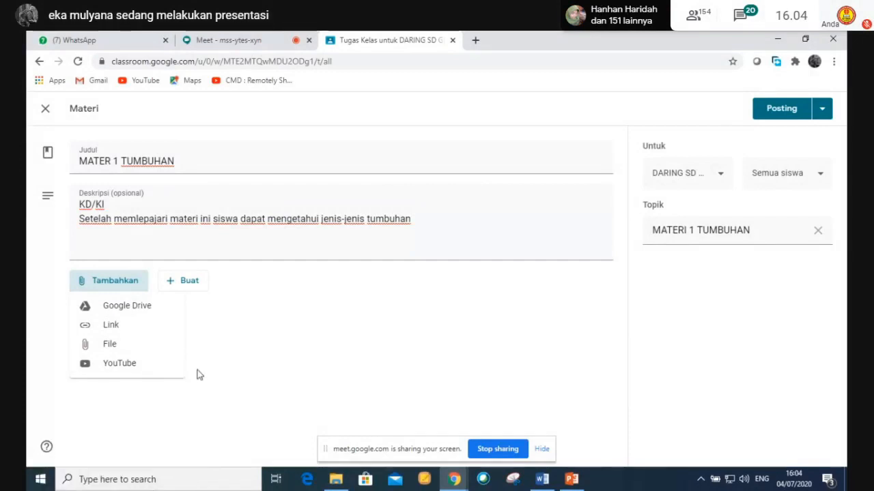
click(112, 367)
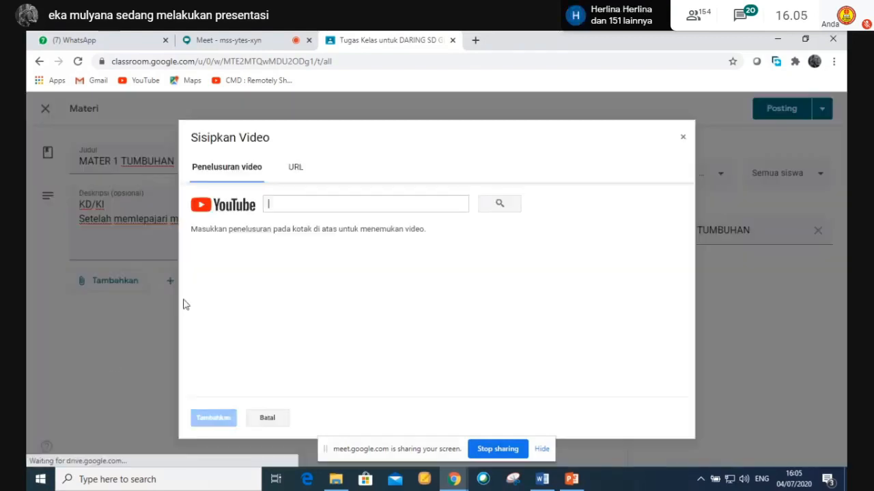
click(311, 204)
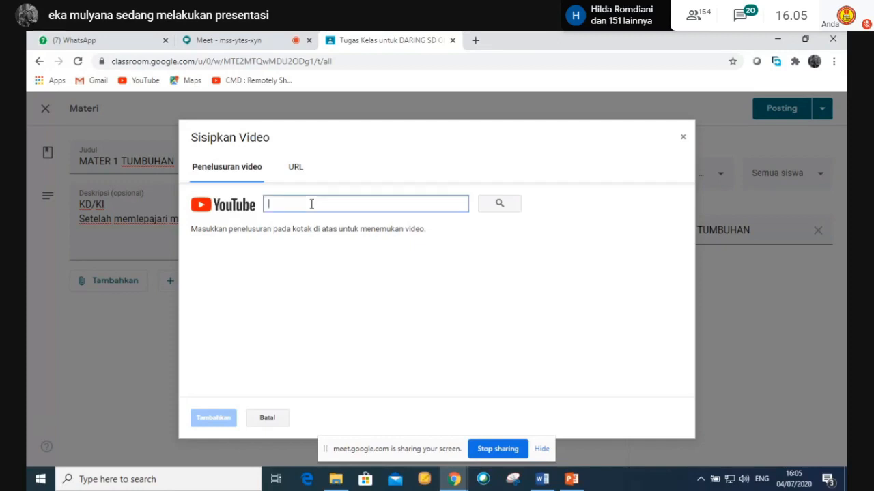
text(V)
key(BackSpace)
key(BackSpace)
text(IDEO)
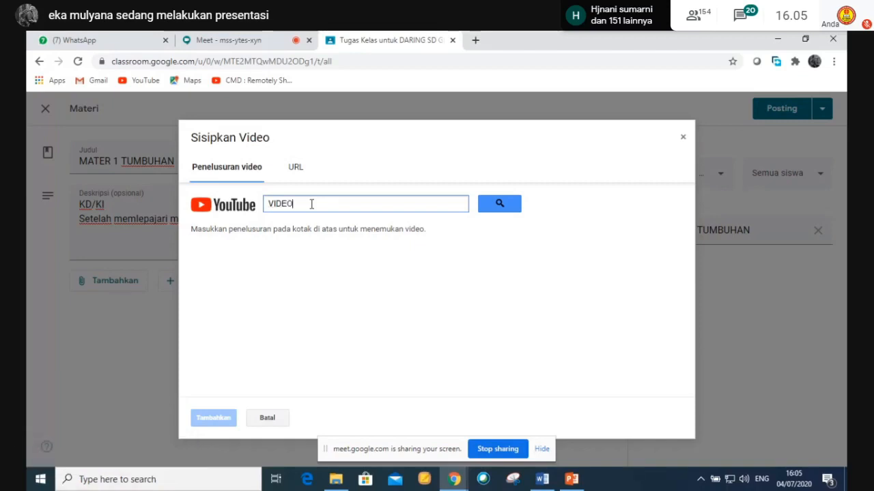
text( PEMBE)
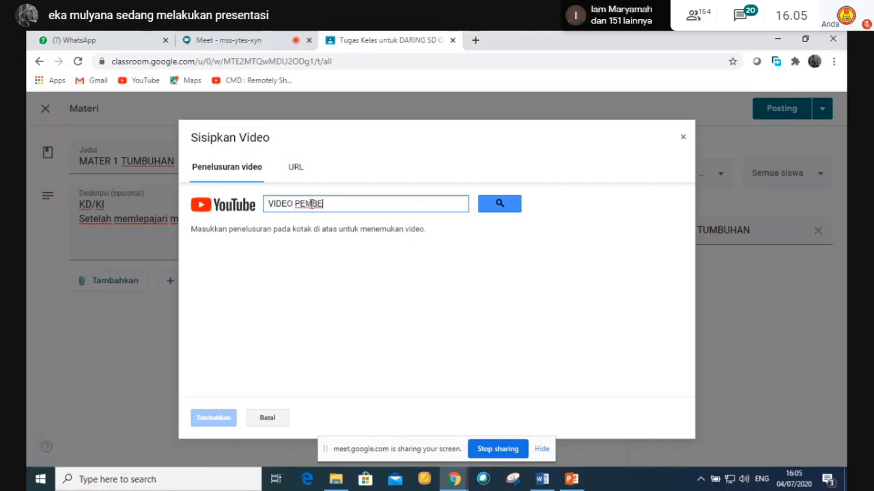
key(BackSpace)
key(BackSpace)
key(BackSpace)
key(BackSpace)
key(BackSpace)
key(BackSpace)
key(BackSpace)
key(BackSpace)
key(BackSpace)
key(BackSpace)
key(BackSpace)
text(PEMBELAJARAN INTERAKTI)
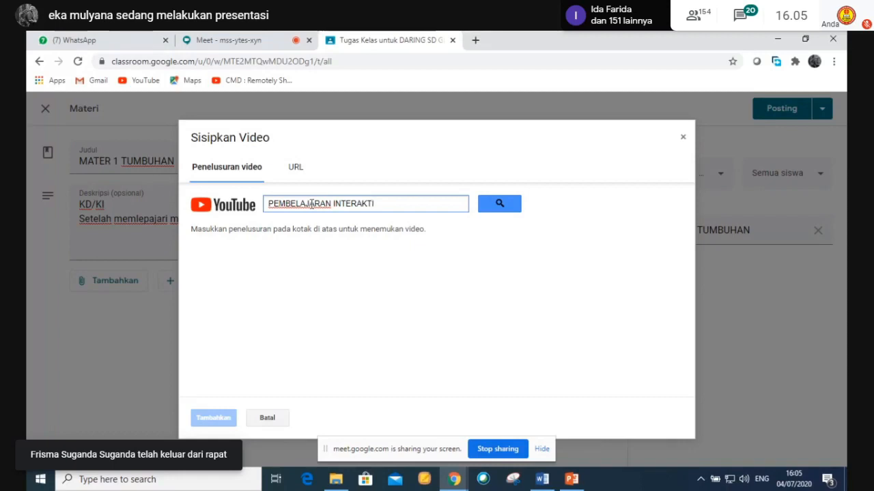
text(F MENGENL)
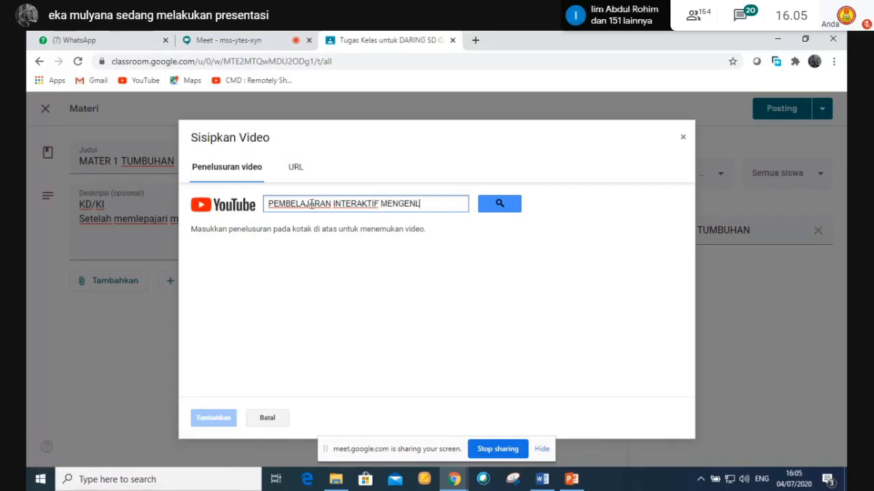
key(BackSpace)
text(AL TUMBUHAN)
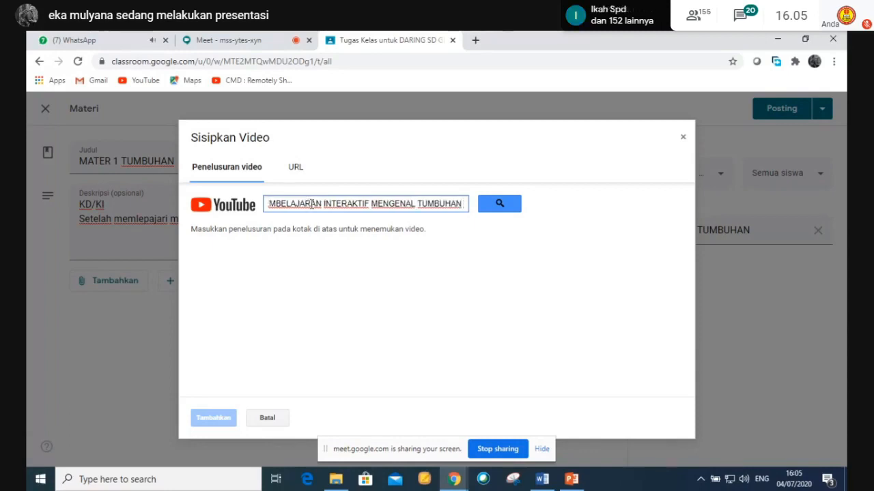
click(505, 213)
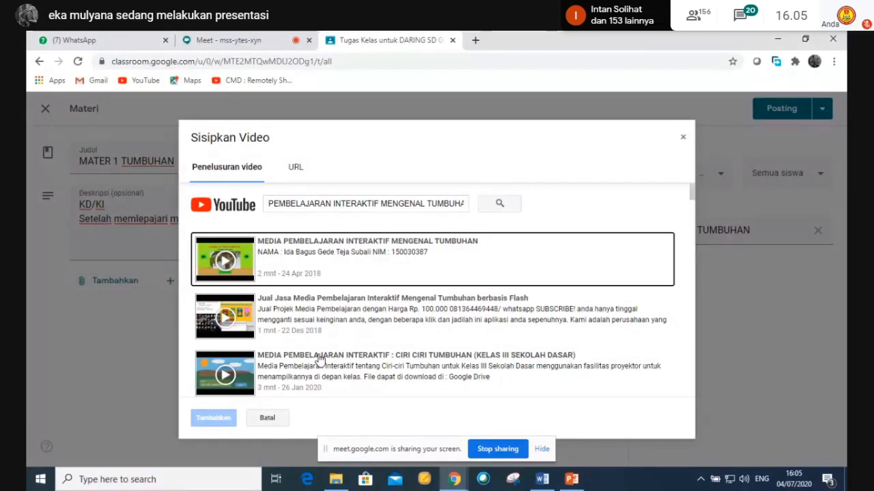
click(241, 253)
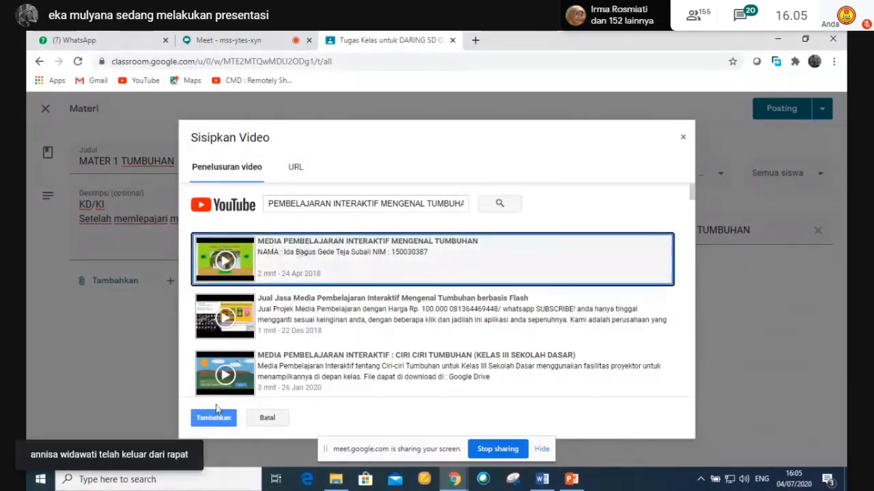
- Add the chosen YouTube video to MATER 1 TUMBUHAN and post the material
click(214, 417)
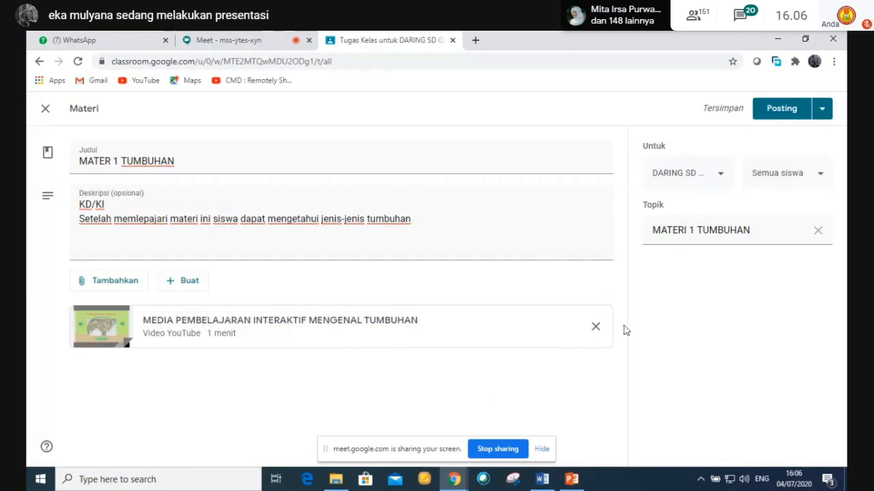
click(781, 113)
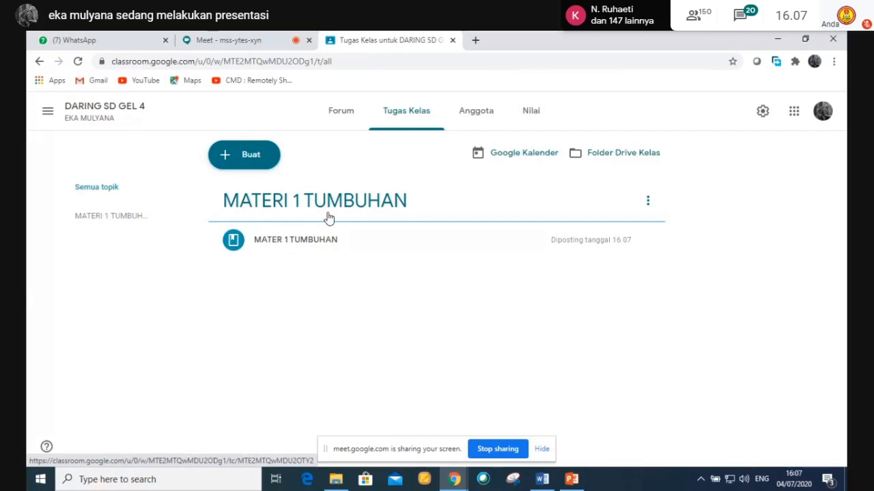
- Expand the posted MATER 1 TUMBUHAN material and play its MEDIA PEMBELAJARAN INTERAKTIF MENGENAL TUMBUHAN video
click(243, 42)
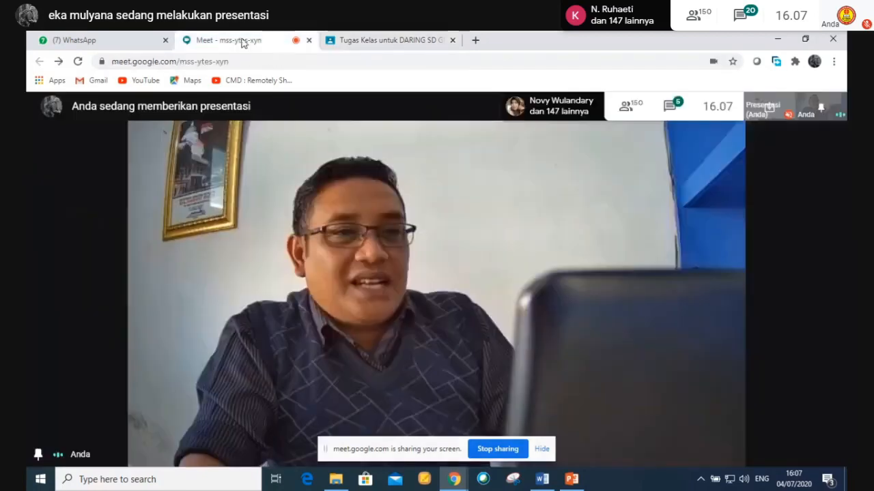
click(363, 41)
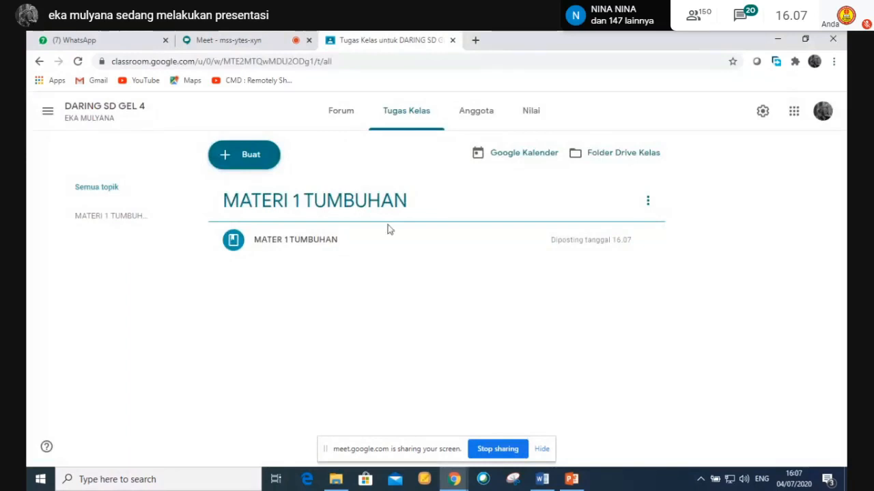
click(293, 243)
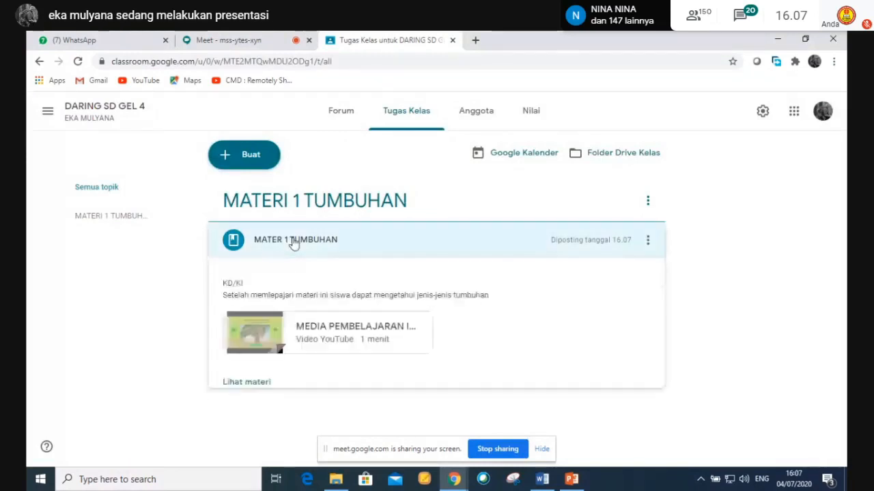
click(245, 333)
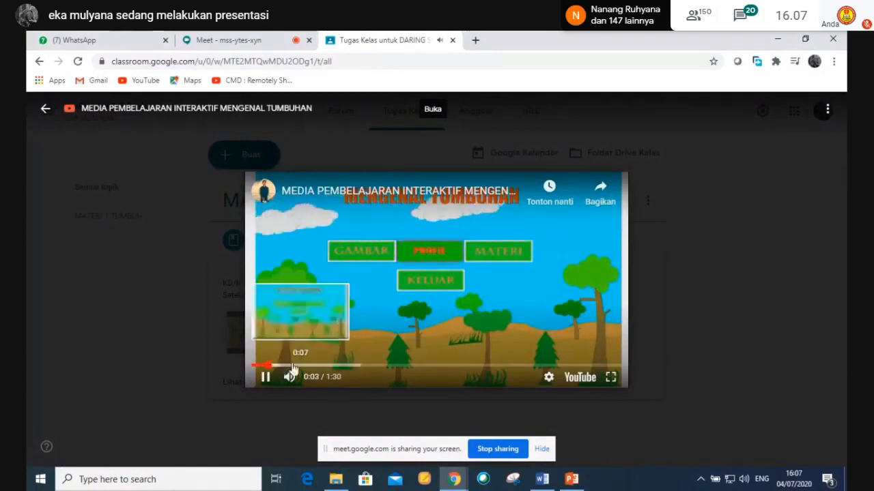
- Watch the video fullscreen, pause it, and reload the Classwork page to close it
click(610, 377)
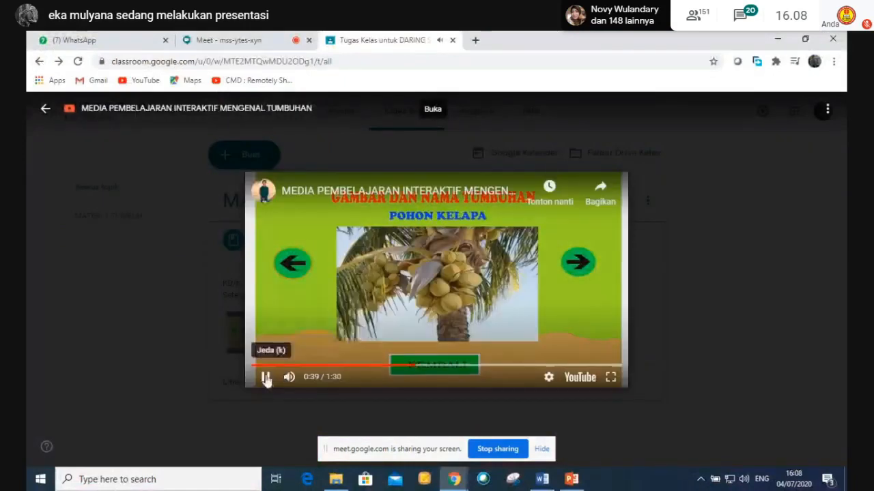
click(266, 376)
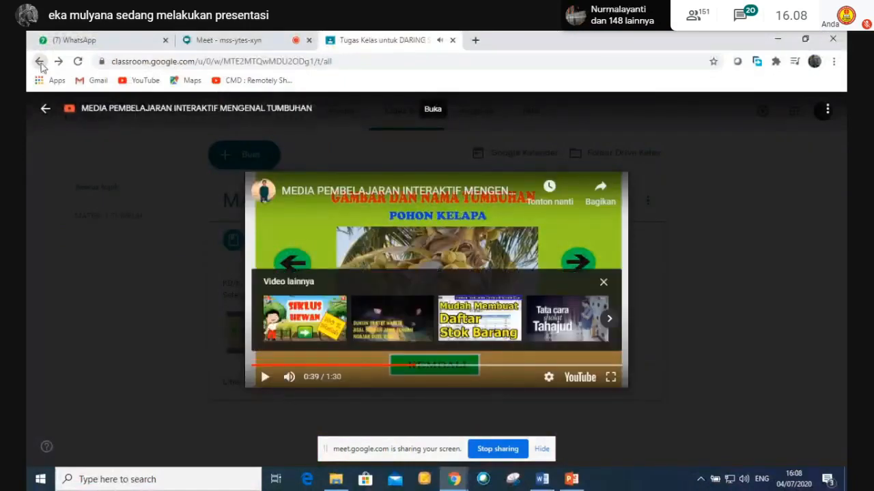
click(354, 63)
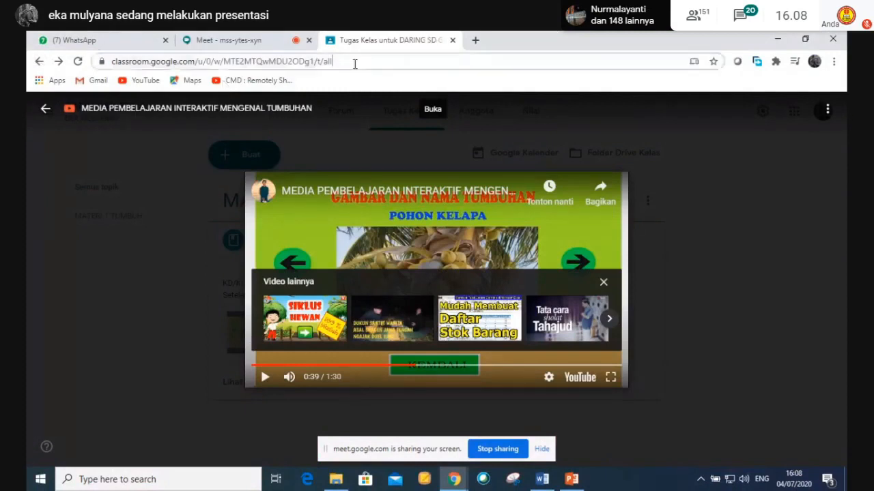
key(Return)
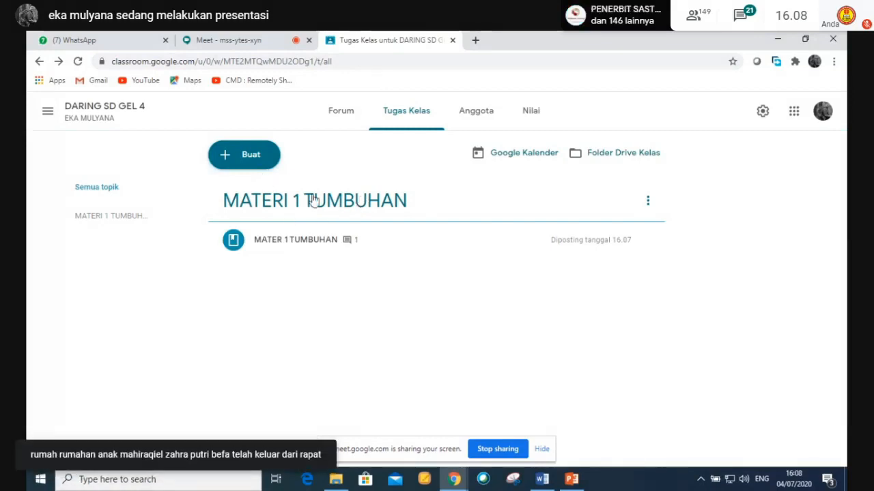
- Create a new material titled 'MATERI 2 TUMBUHAN' with the description 'KD/KI'
click(253, 155)
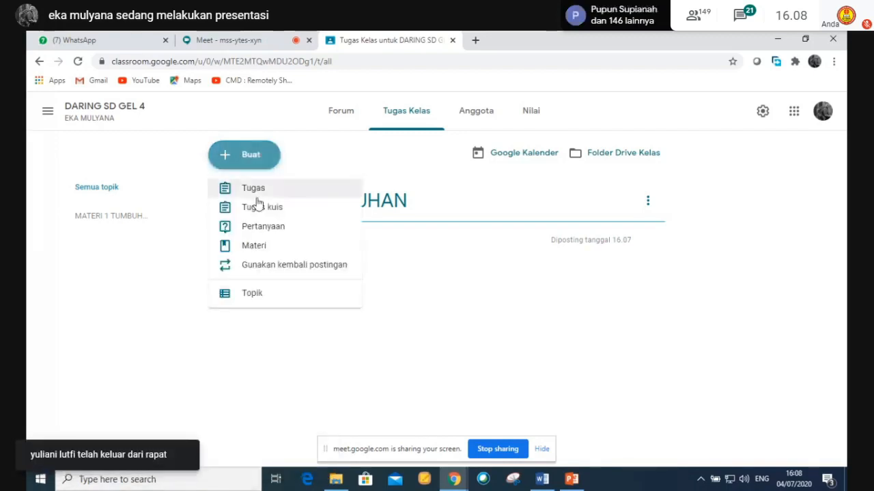
click(251, 248)
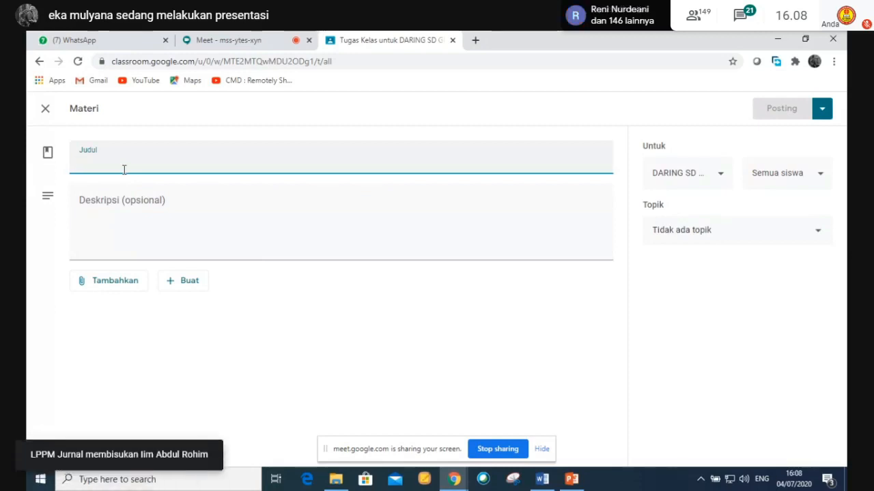
text(MA)
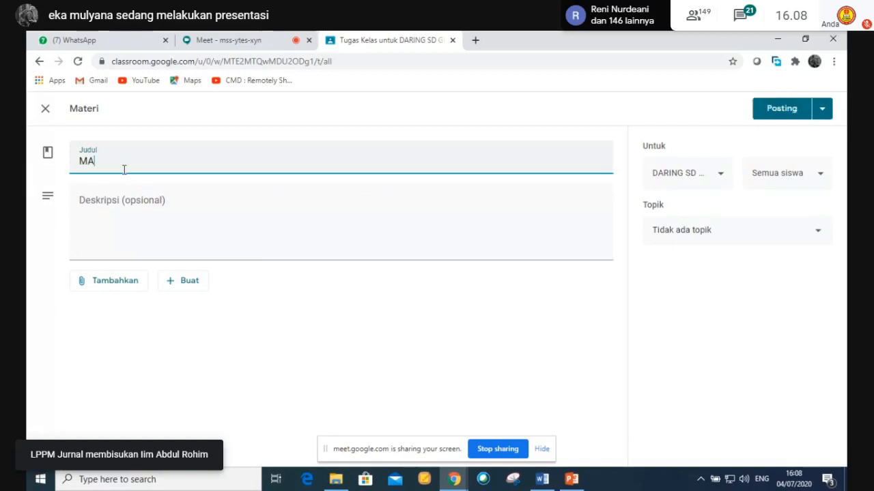
text(TERI)
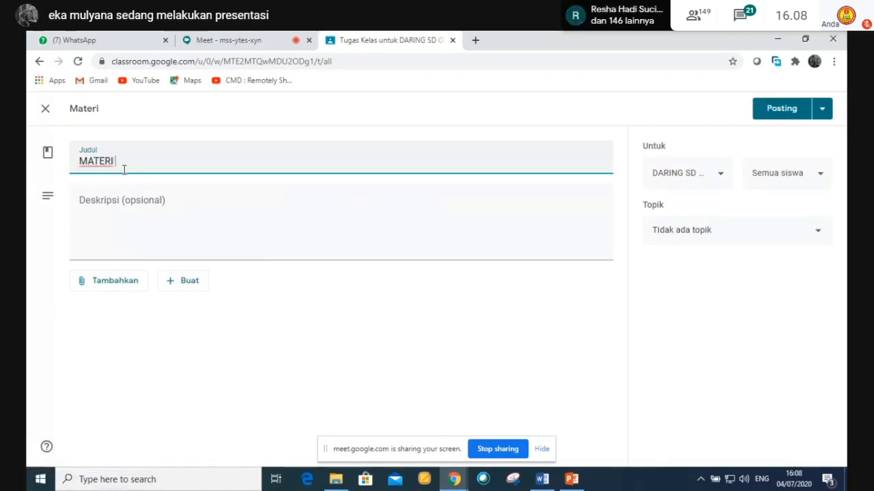
text( 2 TUMBUHAN)
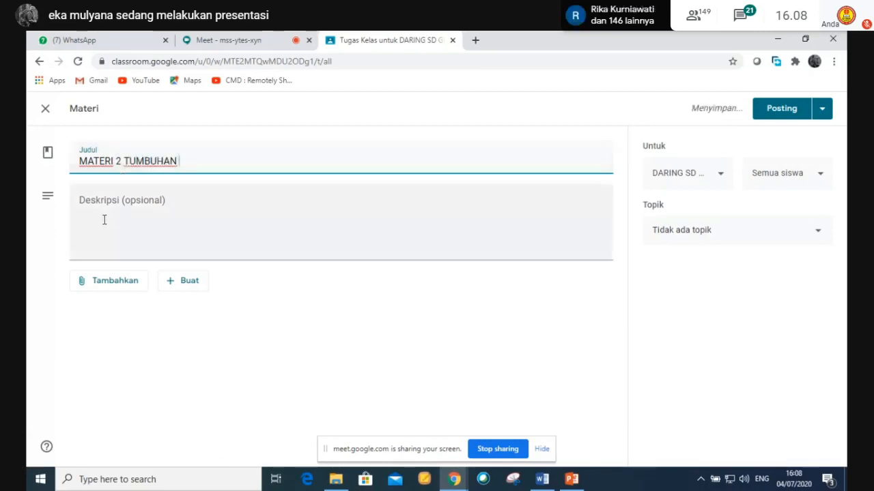
click(105, 219)
text(KD)
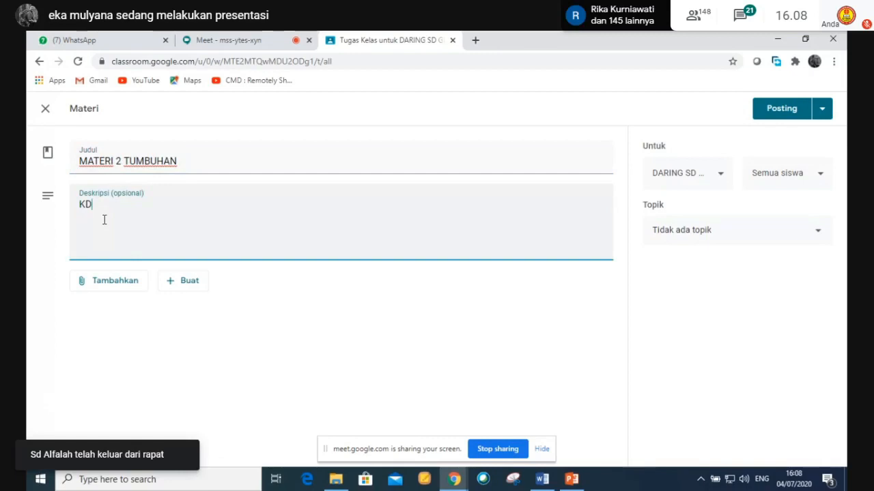
text(/KI)
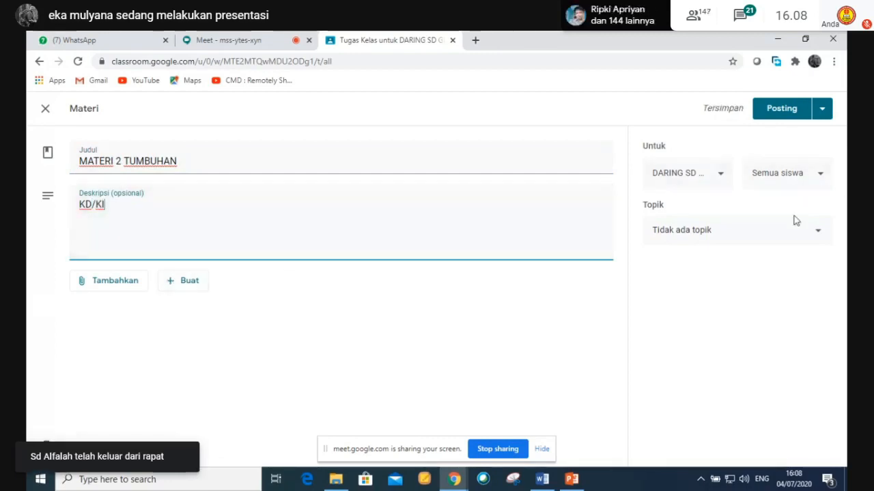
click(816, 233)
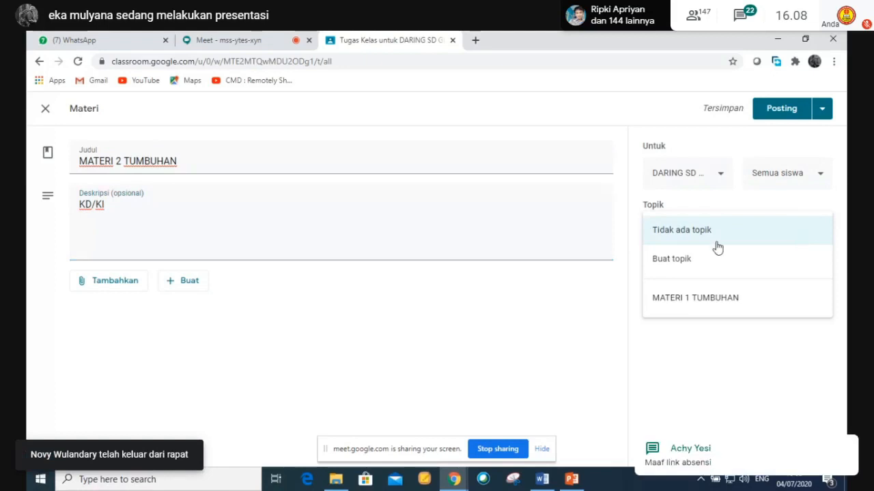
- Create a new topic named 'MATERI 2 TUMBUHAN' for the material
click(680, 260)
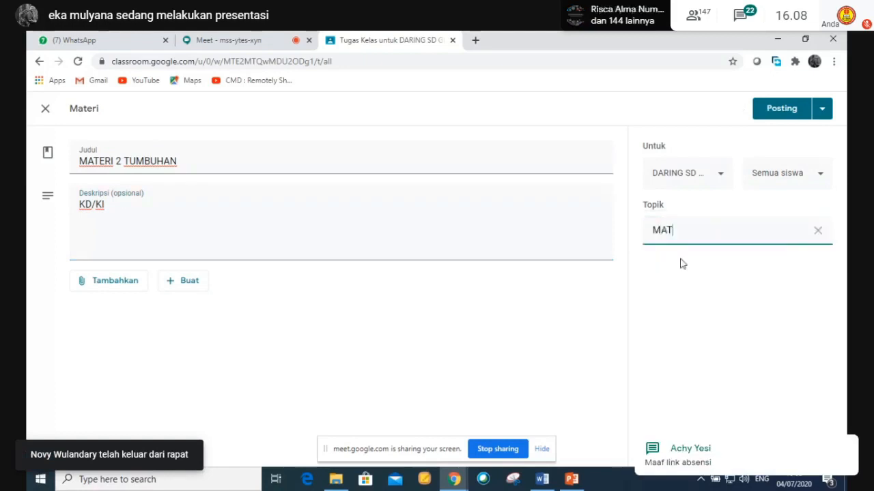
text(MATERI 2 )
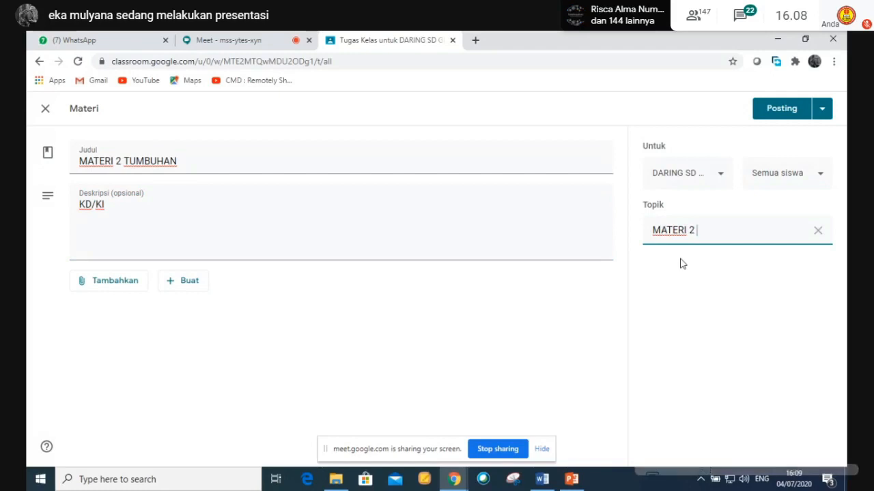
text(TUMBUHAN)
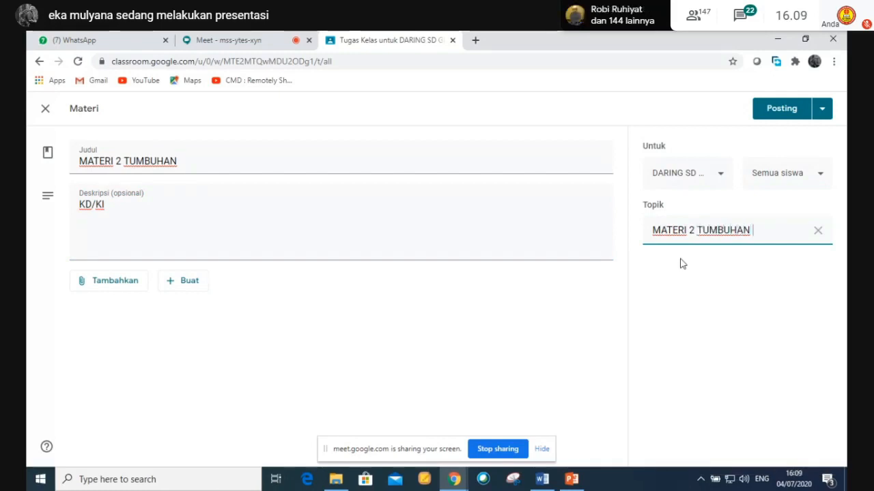
click(113, 286)
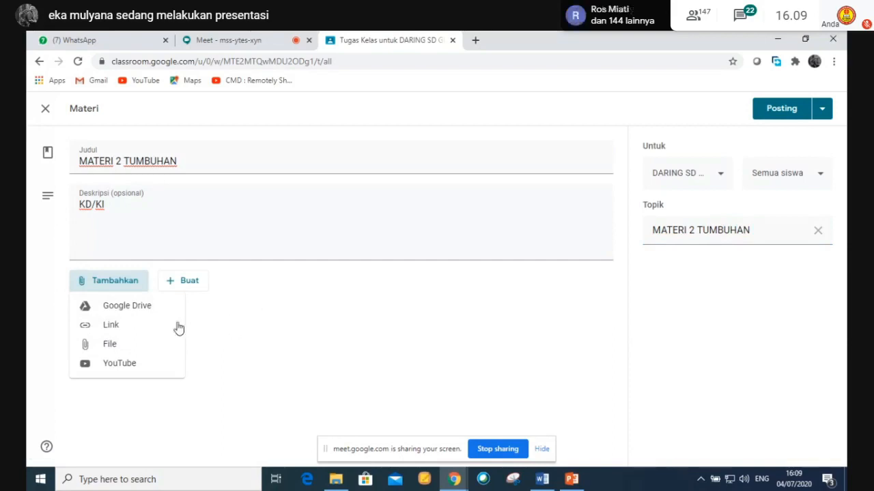
- Upload 'Pengertian Tumbuhan Lengkap Dengan Contoh dan Gambarnya.docx' as an attachment and post MATERI 2 TUMBUHAN
click(110, 345)
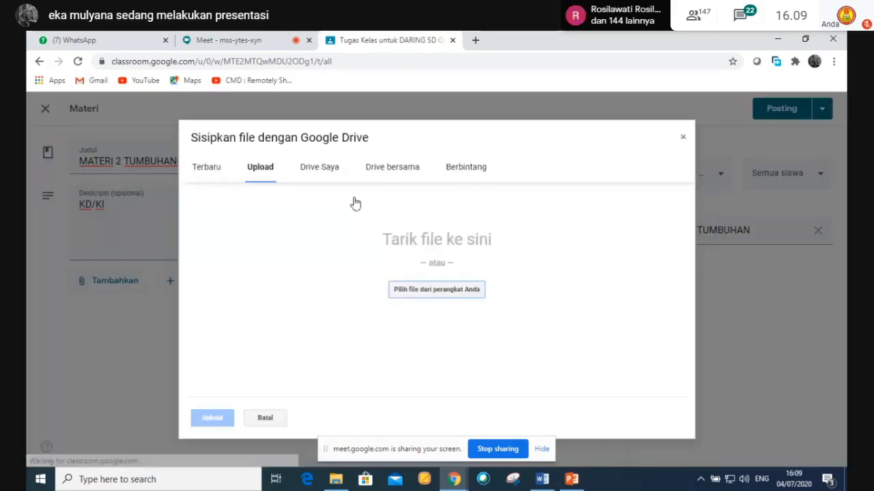
click(434, 294)
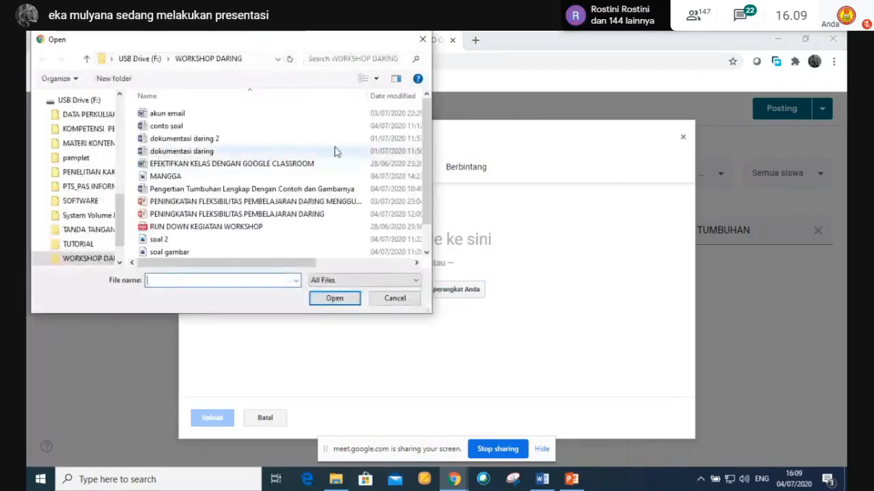
click(196, 191)
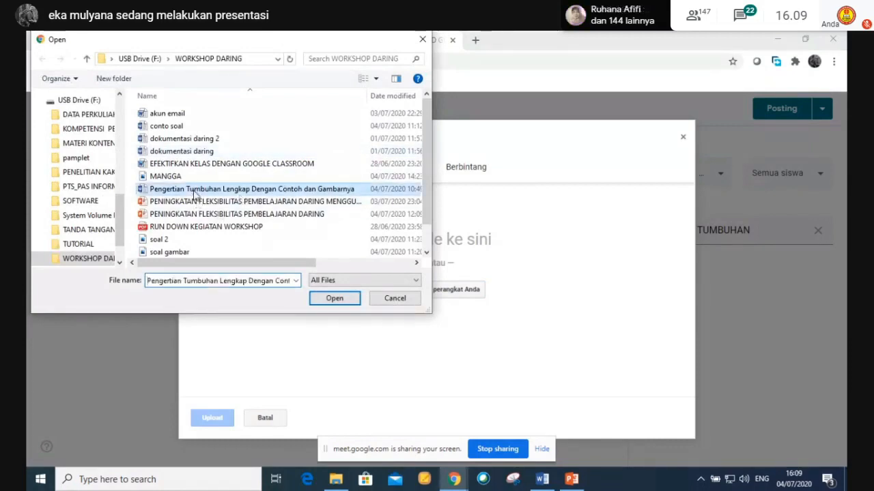
click(335, 300)
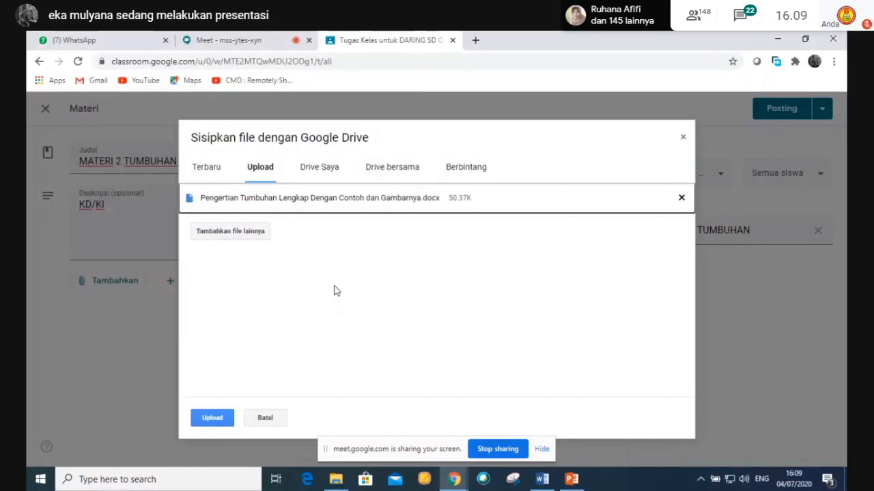
click(219, 418)
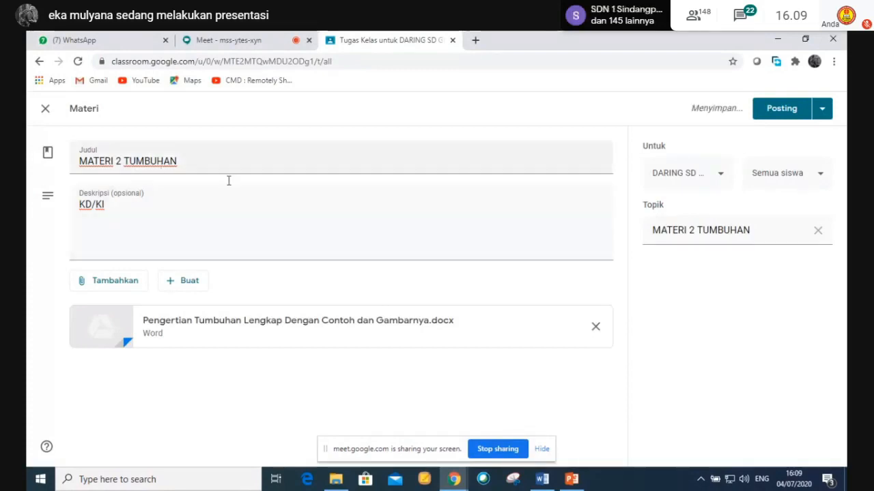
click(779, 112)
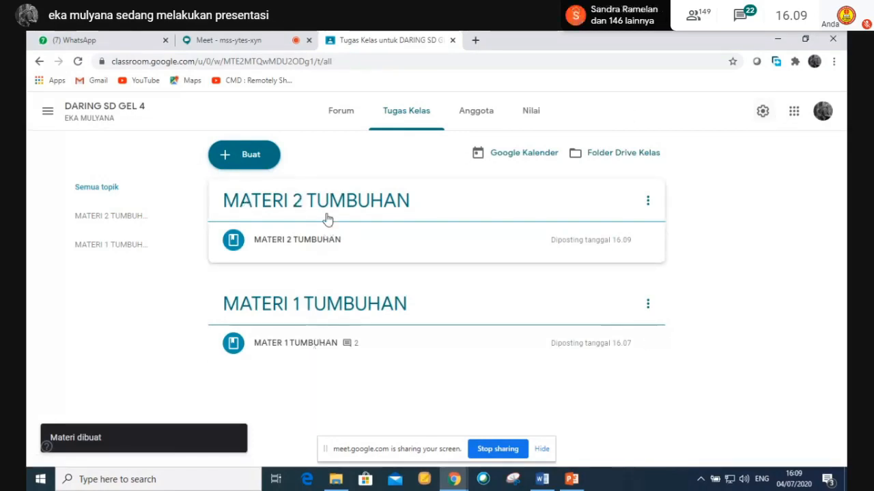
- Expand MATER 1 TUMBUHAN, view its 2 class comments, then close them and return to the top
click(335, 345)
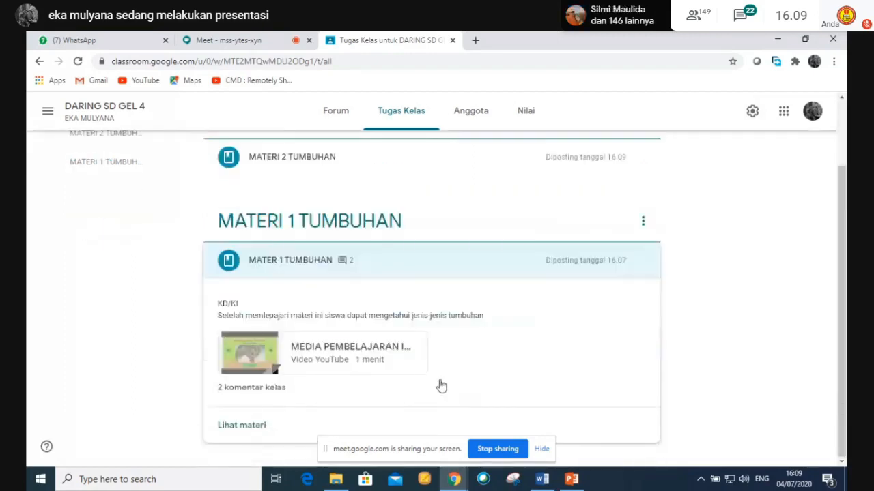
click(243, 389)
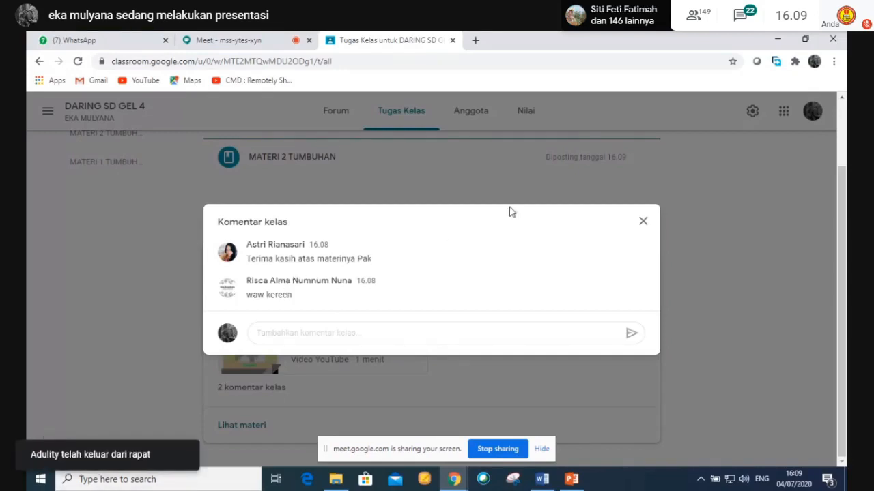
click(644, 223)
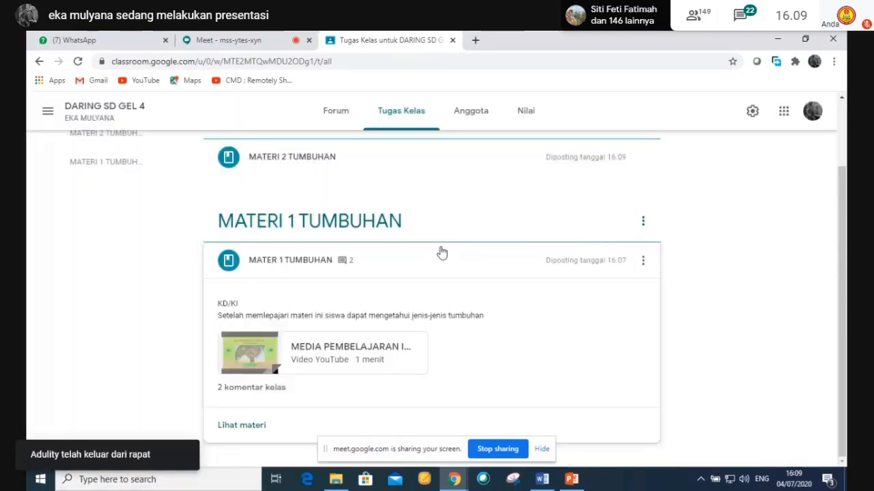
scroll(418, 263, up, 3)
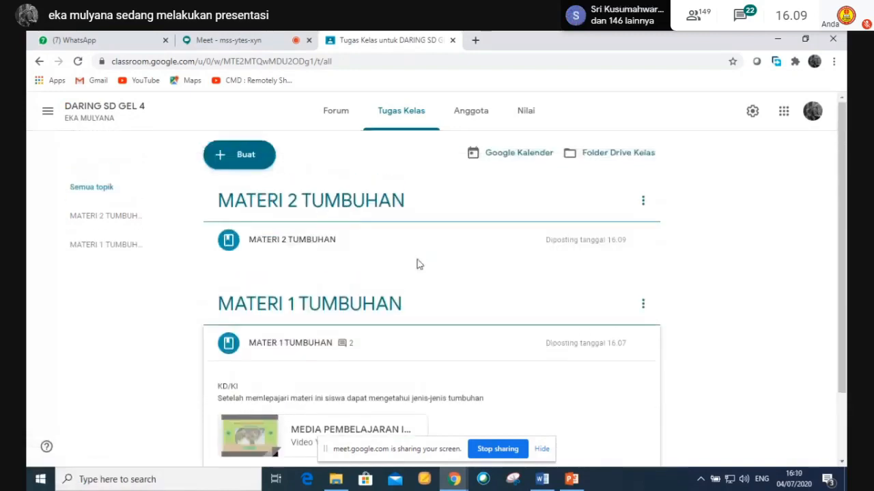
- Open the MATERI 2 TUMBUHAN topic and scroll through the attached Pengertian Tumbuhan Word document preview
click(284, 205)
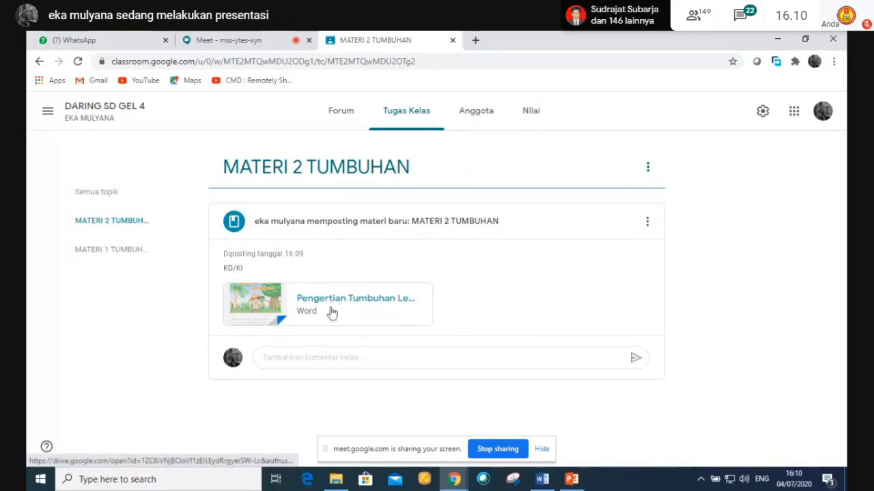
click(313, 304)
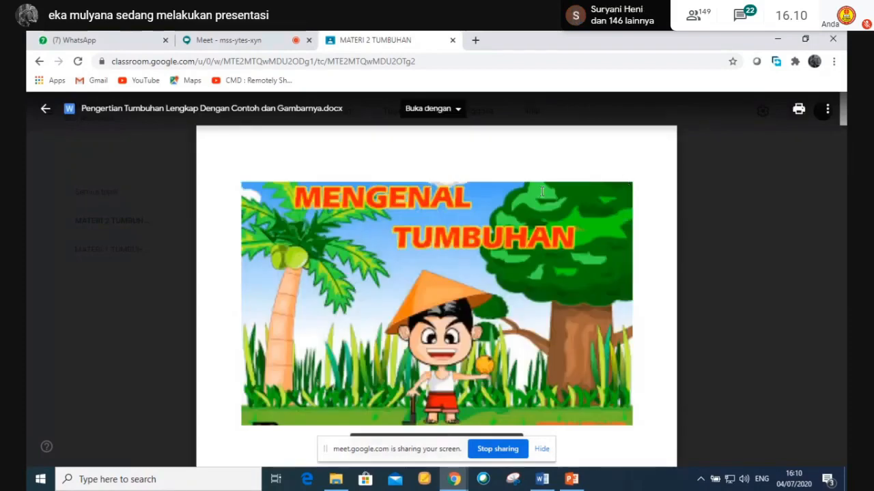
scroll(470, 226, down, 10)
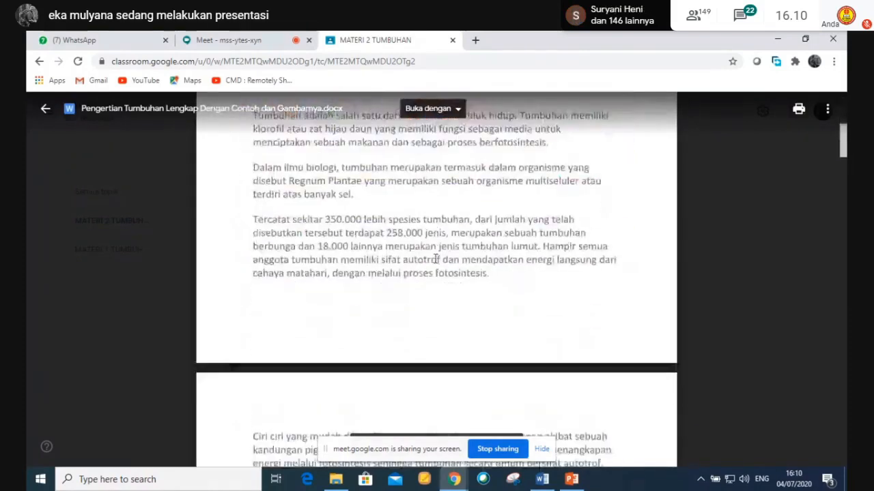
scroll(438, 260, down, 8)
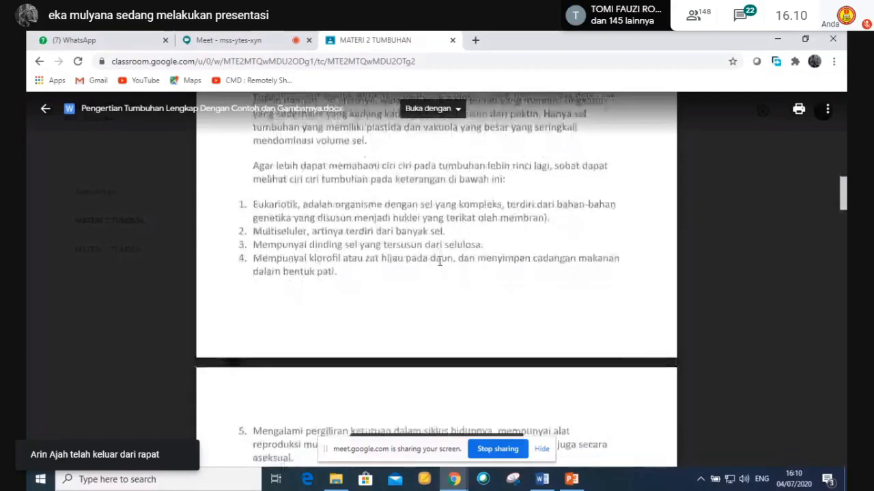
scroll(442, 264, down, 1)
scroll(442, 268, down, 5)
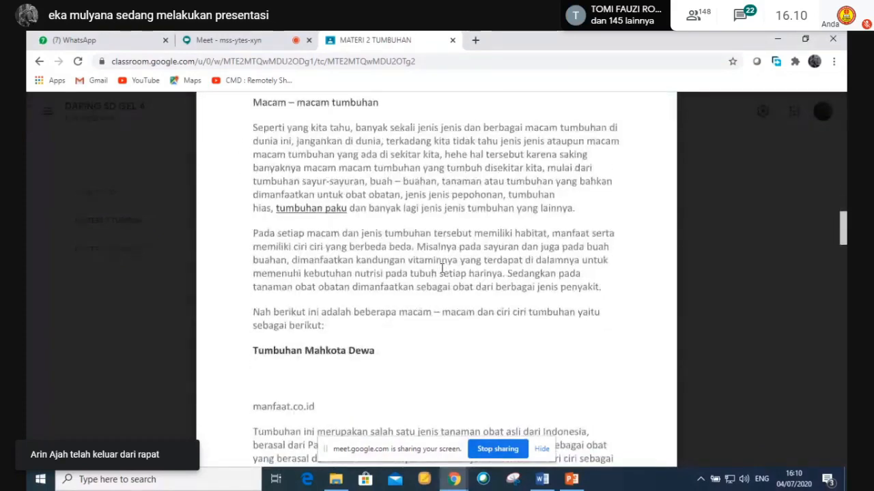
scroll(441, 268, up, 10)
scroll(513, 247, up, 18)
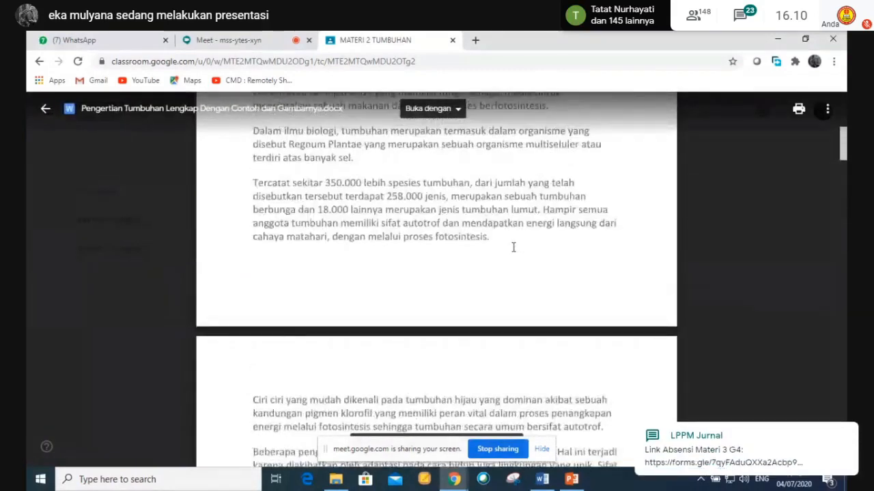
scroll(513, 247, up, 8)
scroll(514, 247, up, 2)
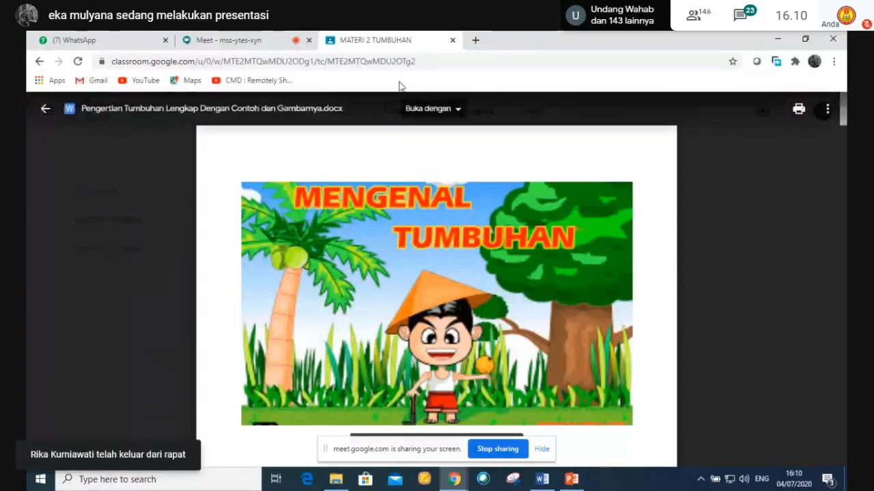
- Go back to classroom.google.com, open the DARING SD GEL 4 class and its Tugas Kelas page
click(435, 61)
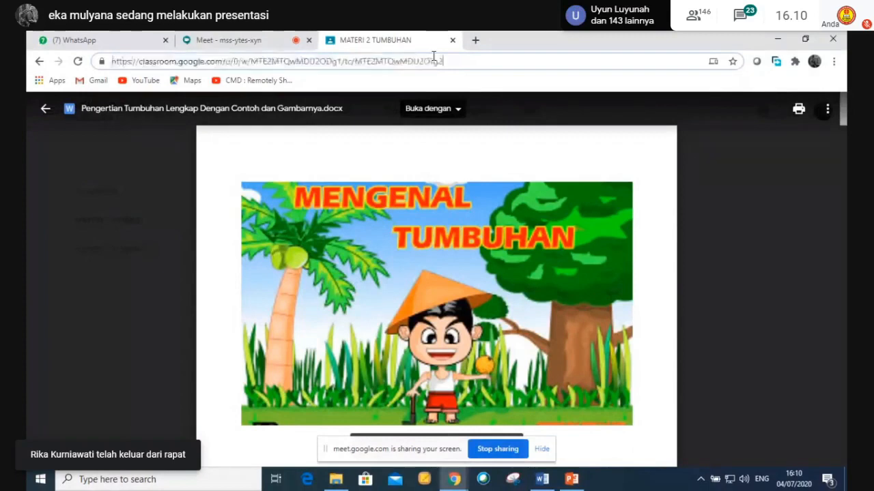
click(434, 56)
key(BackSpace)
key(BackSpace)
key(BackSpace)
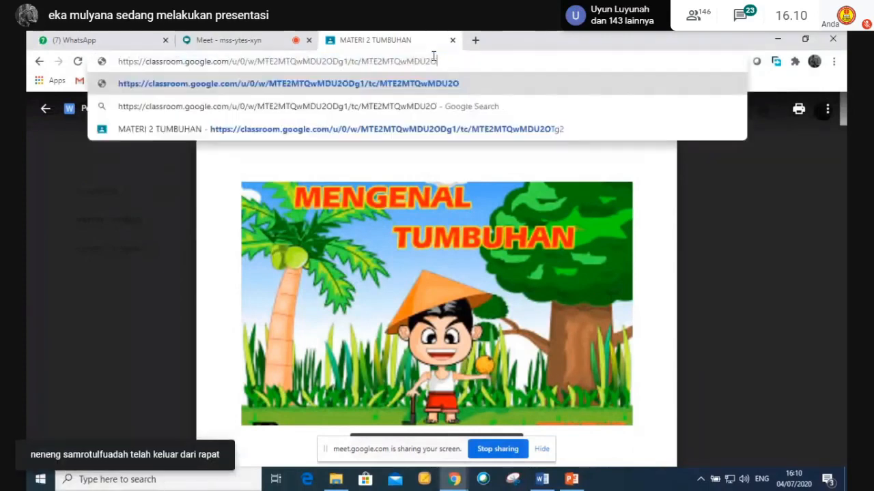
key(BackSpace)
key(BackSpace)
key(BackSpace)
key(BackSpace)
key(BackSpace)
key(BackSpace)
key(BackSpace)
key(BackSpace)
key(BackSpace)
key(BackSpace)
key(BackSpace)
key(BackSpace)
key(BackSpace)
key(BackSpace)
key(BackSpace)
key(BackSpace)
key(BackSpace)
key(BackSpace)
key(BackSpace)
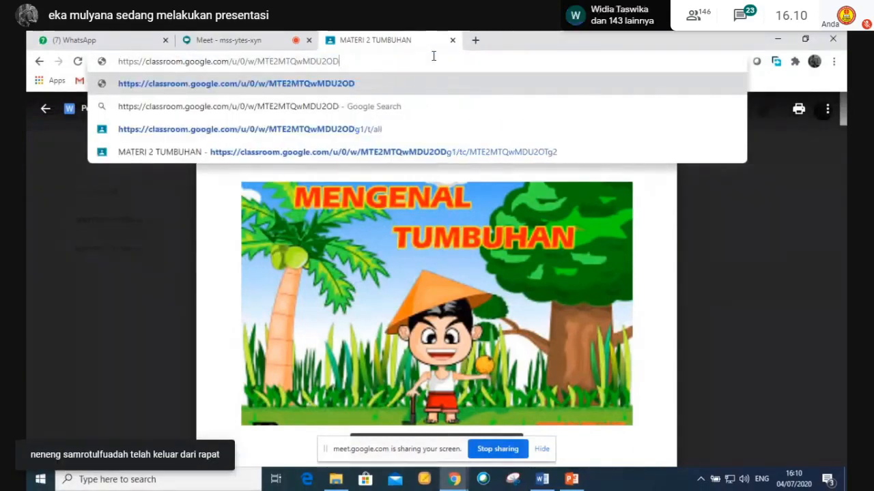
key(BackSpace)
key(BackSpace)
key(BackSpace)
key(BackSpace)
key(BackSpace)
key(BackSpace)
key(BackSpace)
key(BackSpace)
key(BackSpace)
key(BackSpace)
key(BackSpace)
key(BackSpace)
key(BackSpace)
key(BackSpace)
key(BackSpace)
key(Return)
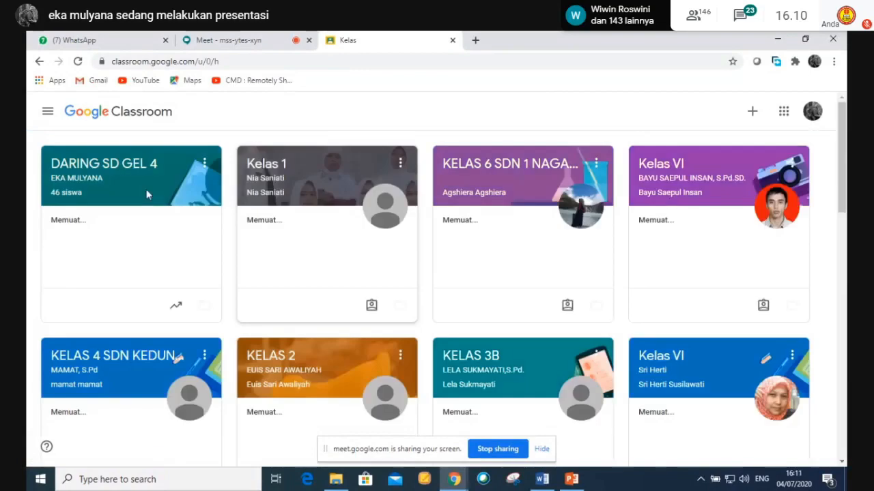
click(110, 164)
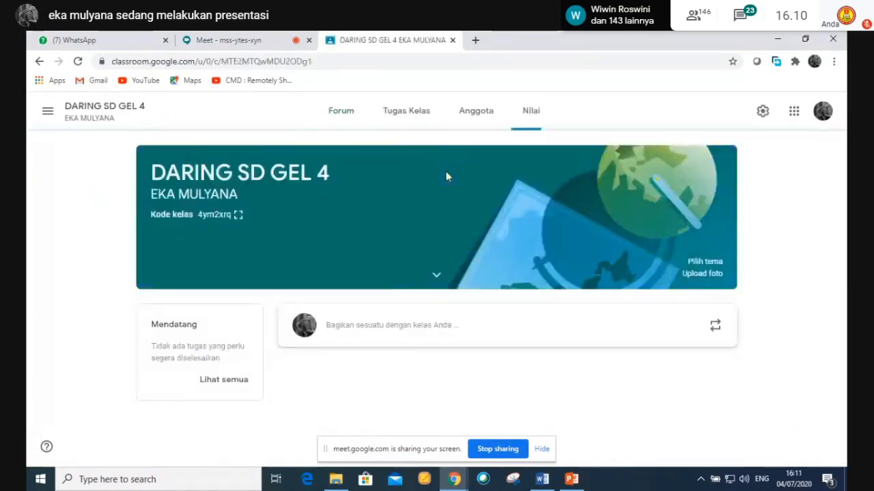
click(406, 111)
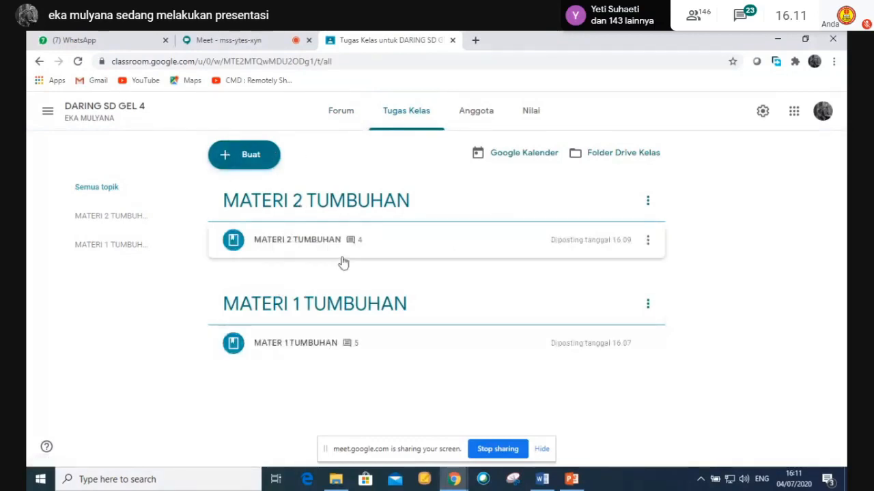
- Start a new Pertanyaan (question) post from the Buat menu
click(254, 151)
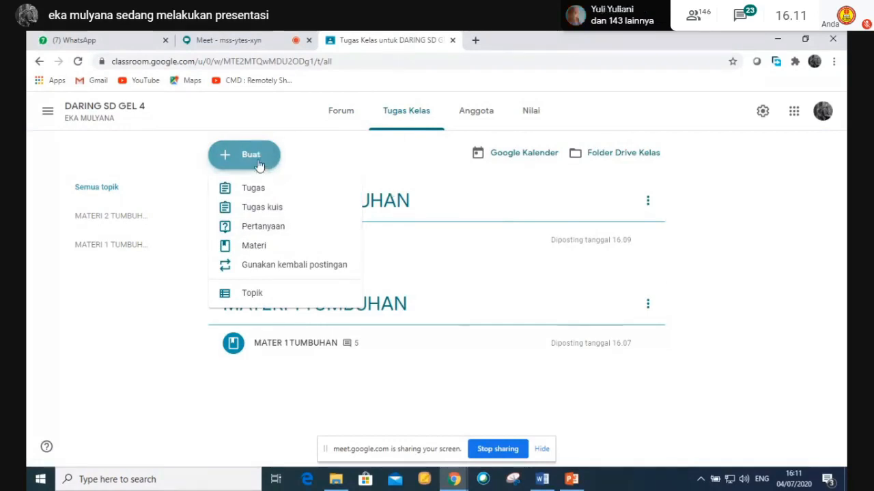
click(261, 232)
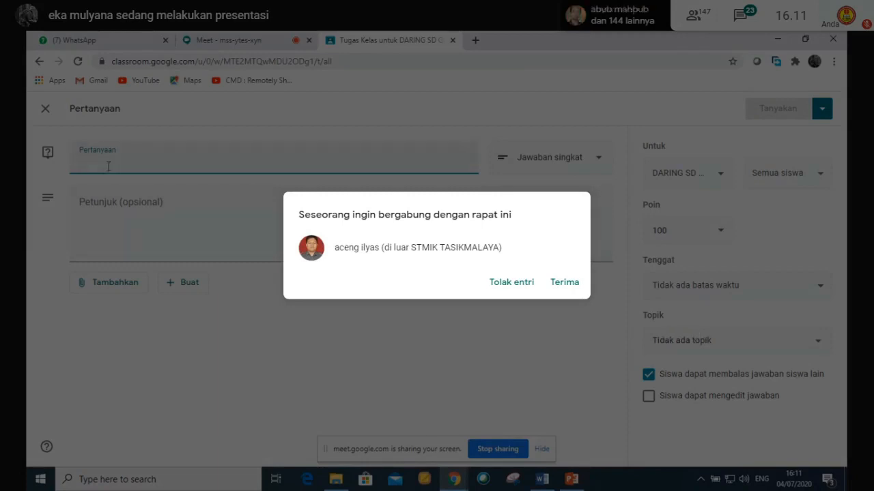
- Enter the question 'Setelah melihat video pembelajaran 1 sebutkan nama-nama pohon', admitting a meeting join request midway
text(S)
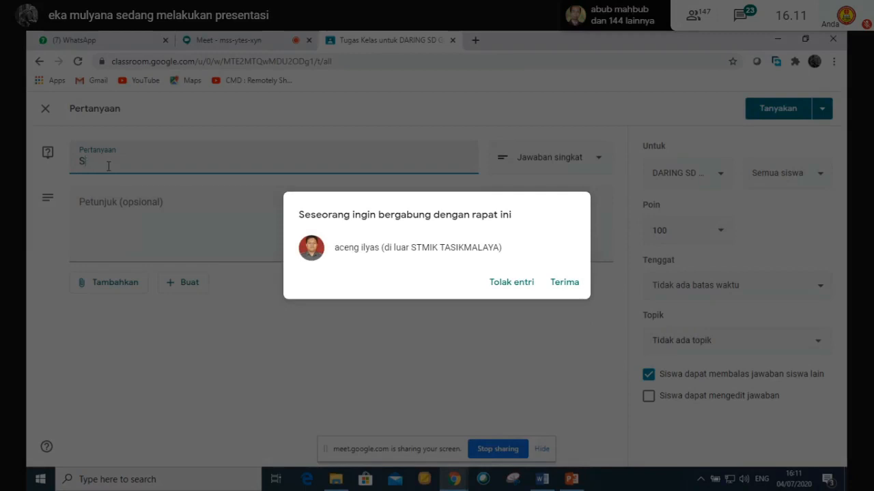
text(Etelah melihat)
click(564, 282)
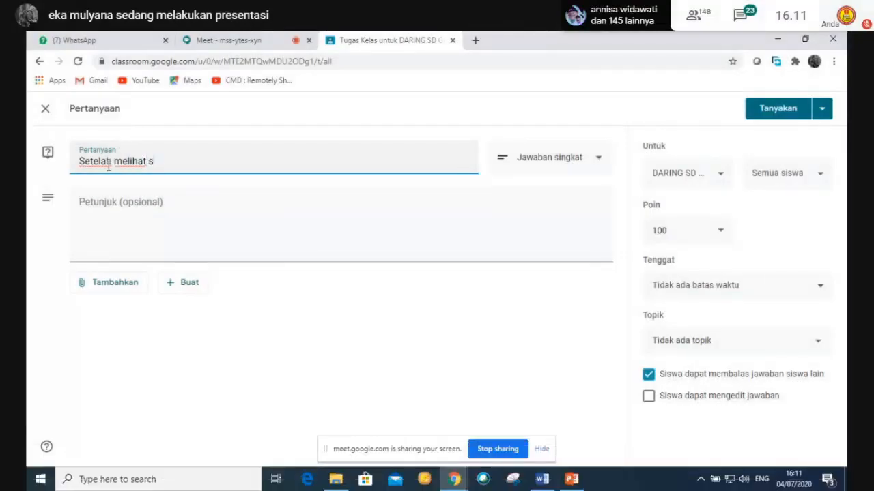
text(video pembelajaran 1 sebu)
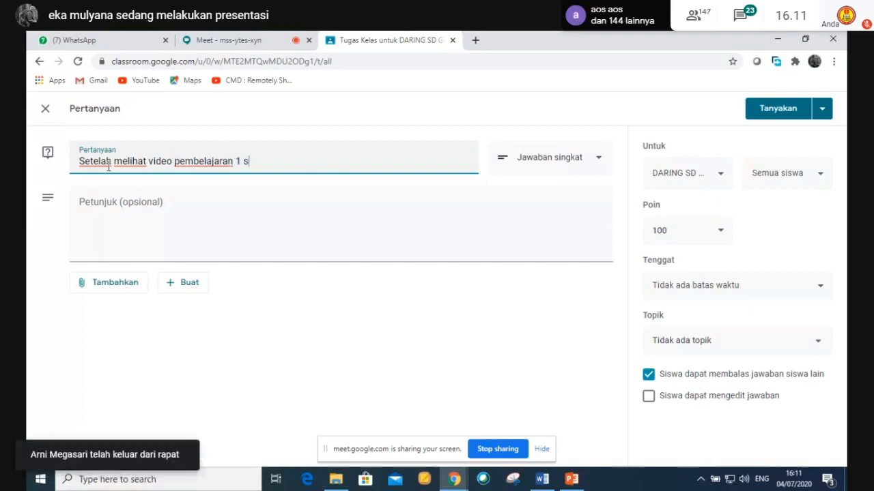
text(tkan nma)
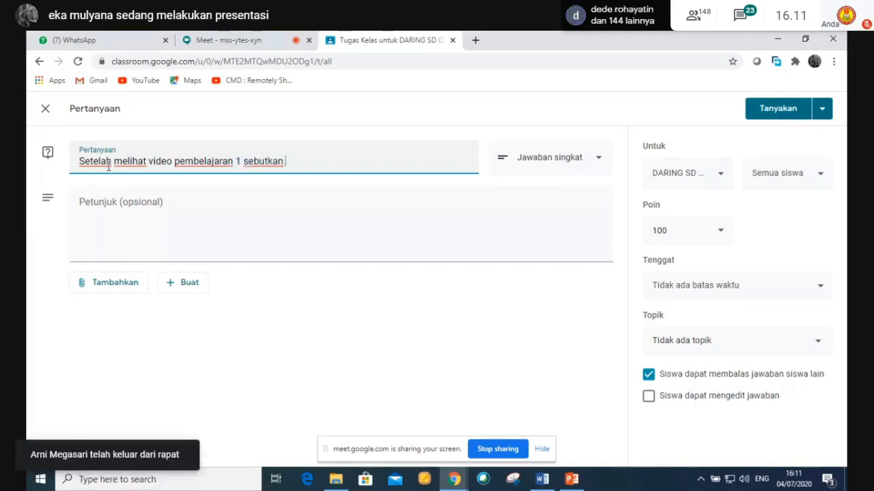
key(BackSpace)
key(BackSpace)
text(ana)
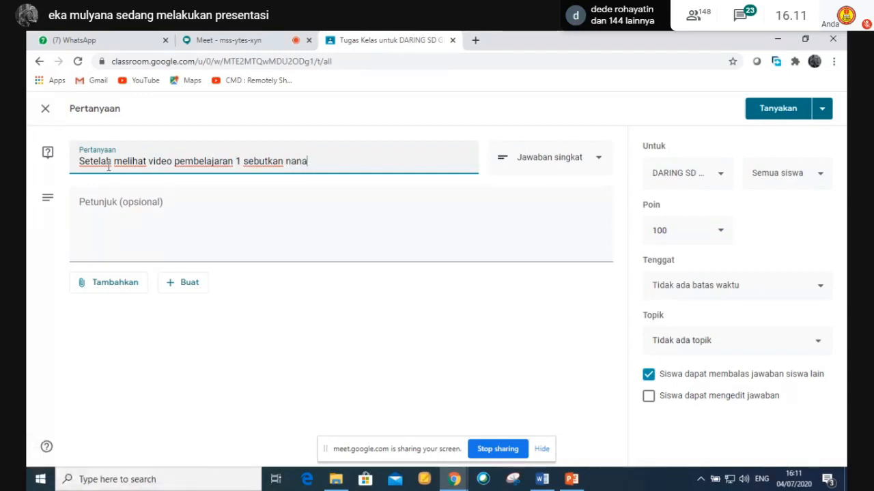
key(BackSpace)
key(BackSpace)
text(ma)
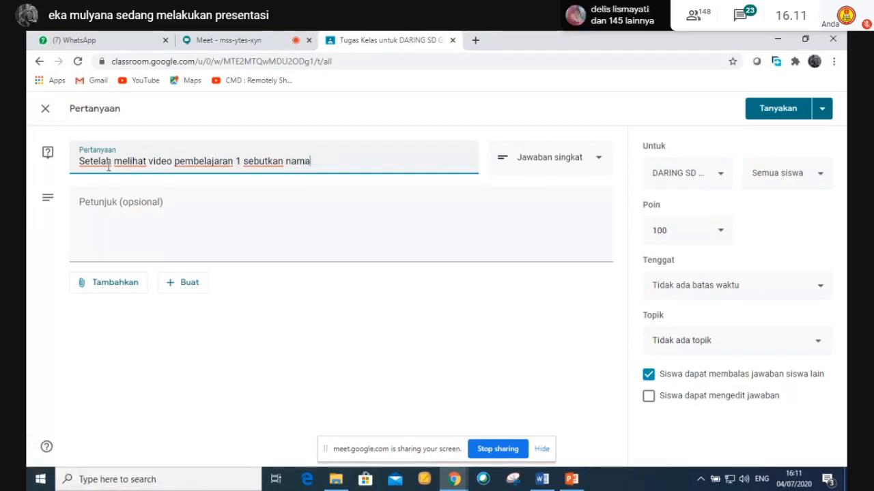
text(-nama)
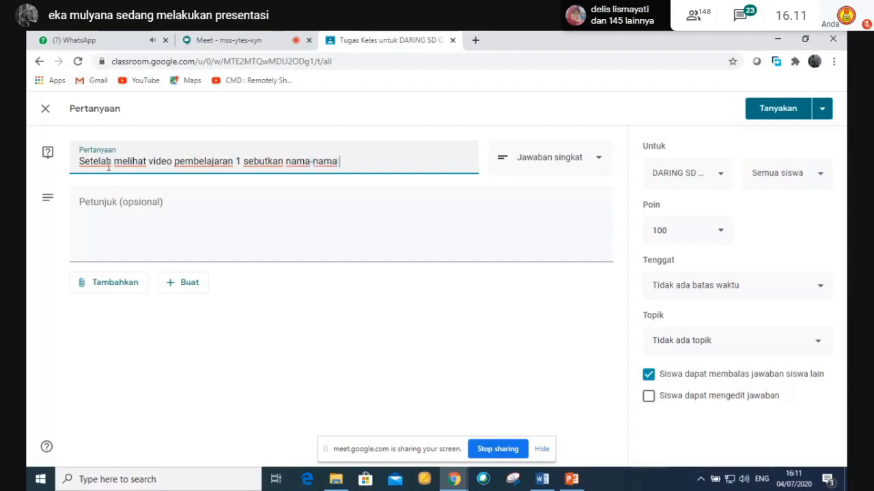
text( p)
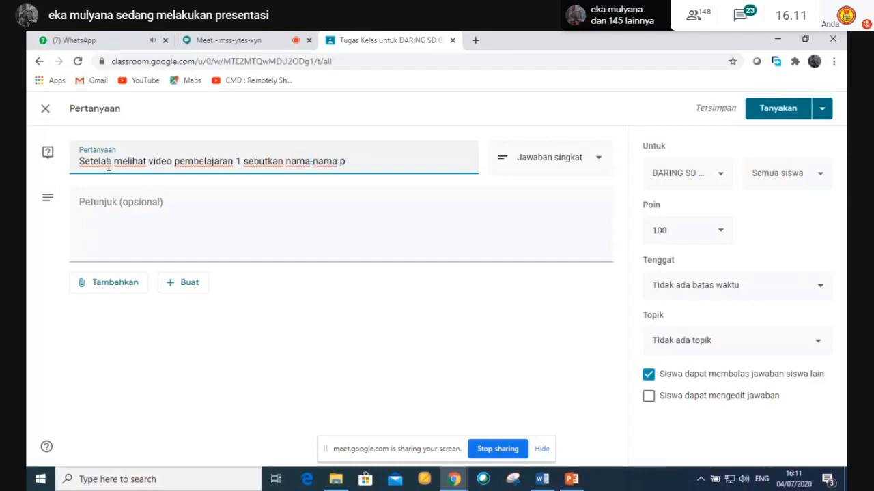
text(ohon)
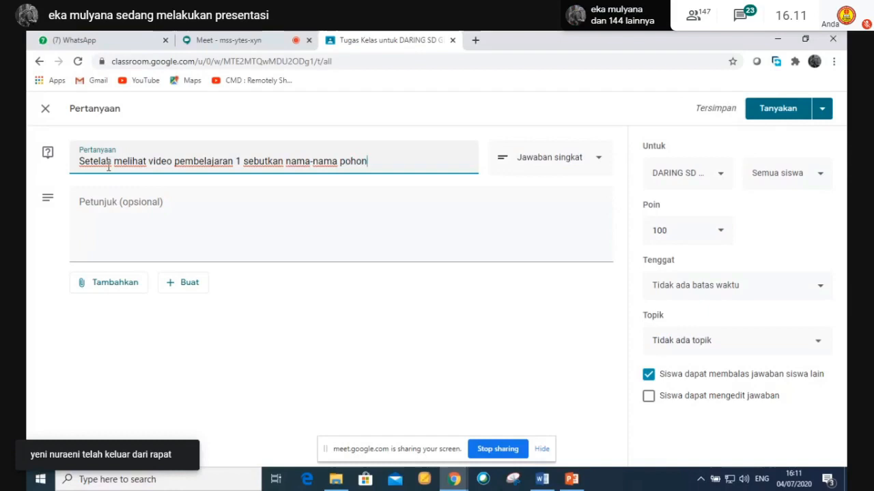
- Keep Jawaban singkat and add instructions 'tuliskan jawaban anda pada tempat yang di sediakan'
click(546, 159)
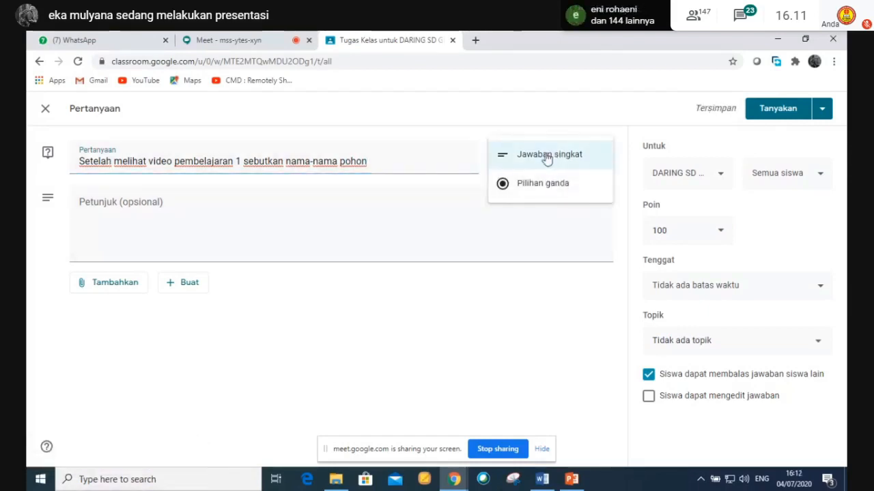
click(549, 155)
click(106, 228)
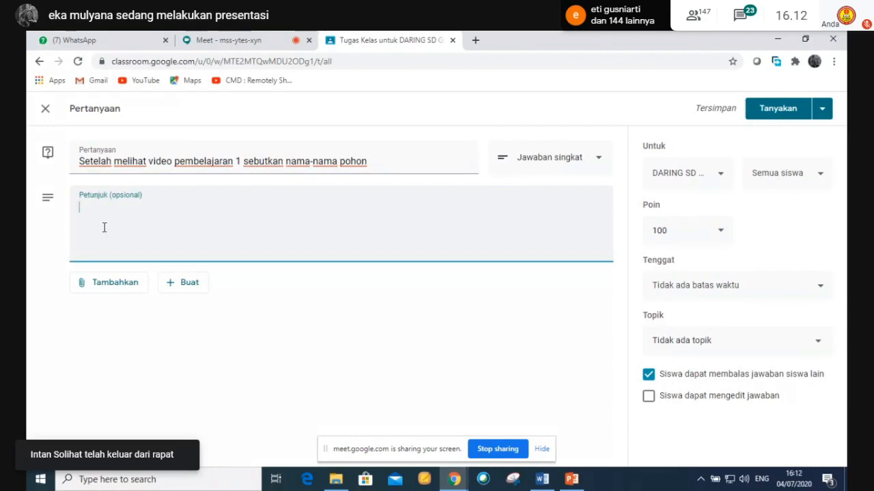
text(tuliskan jawaban anda pada tempat)
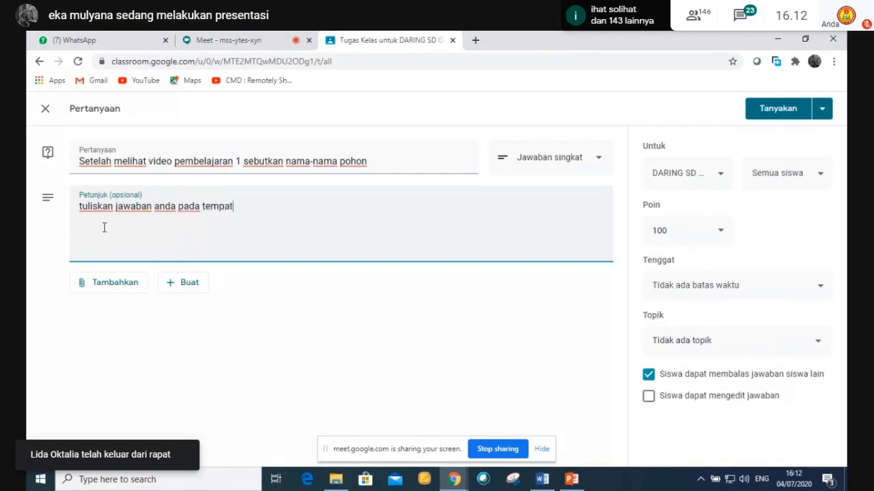
text( yang di sediakan)
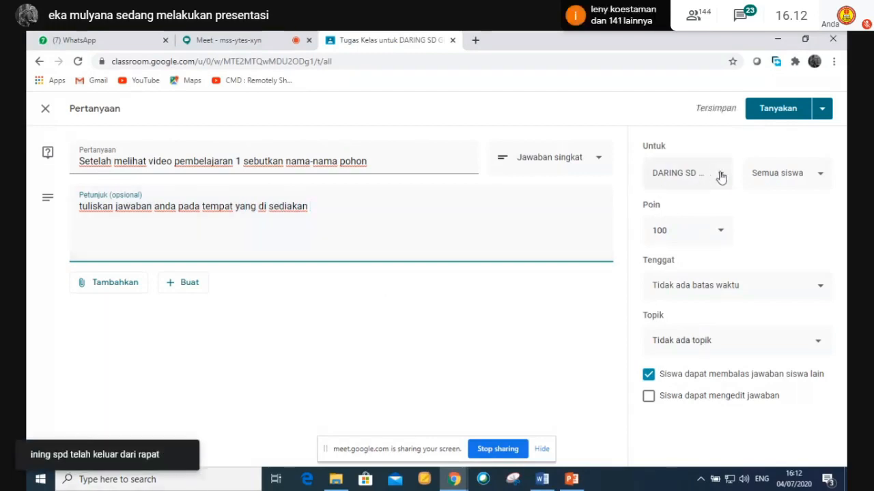
- Confirm the question goes to this class and all students, worth 100 points
click(686, 176)
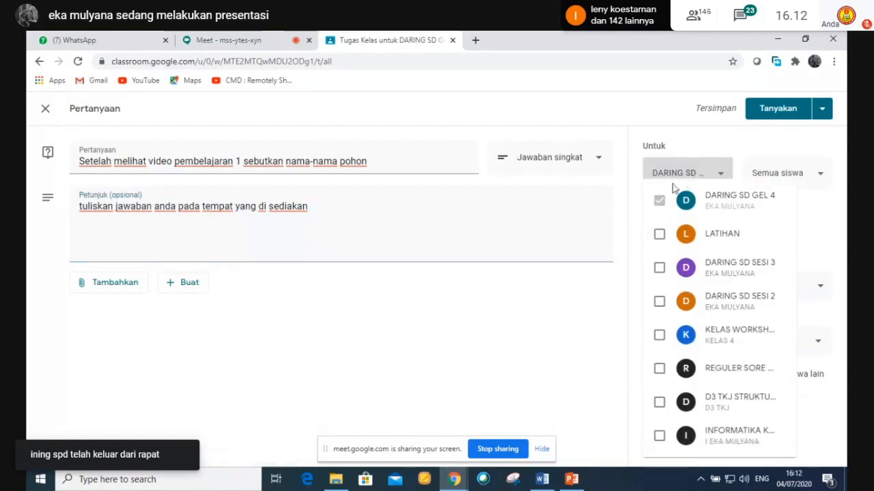
click(632, 198)
click(804, 179)
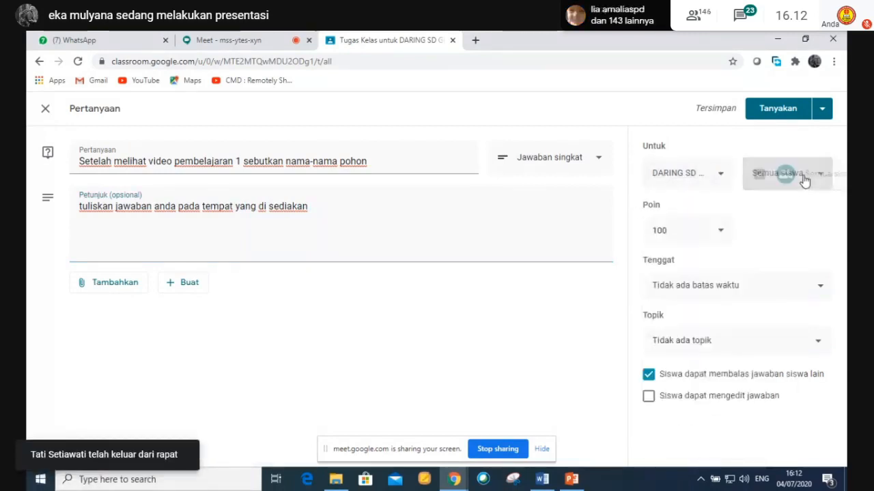
click(640, 123)
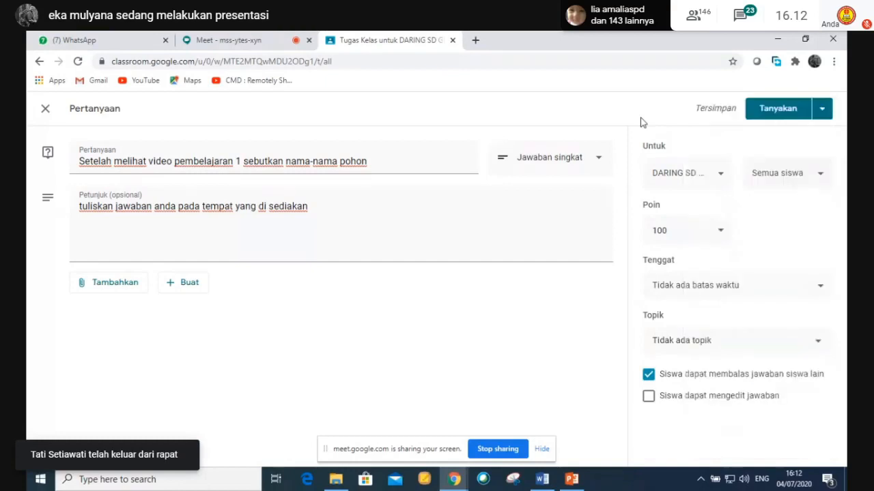
click(723, 233)
drag(667, 233, 615, 238)
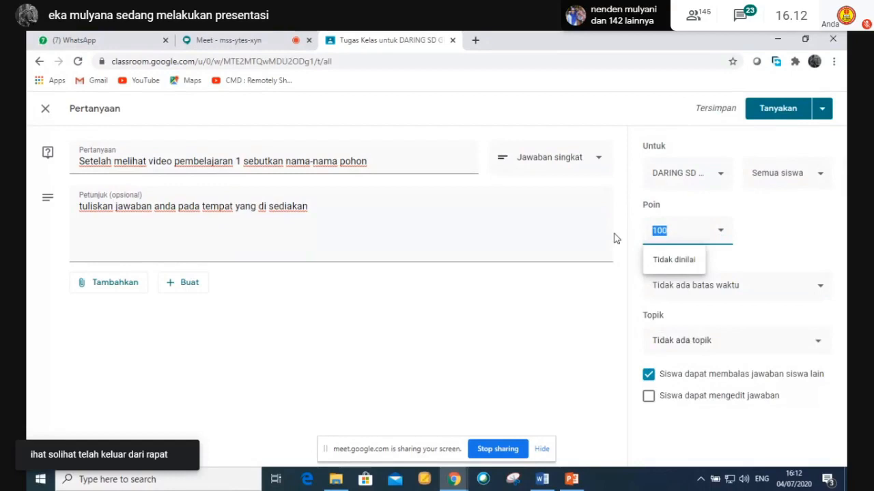
click(795, 236)
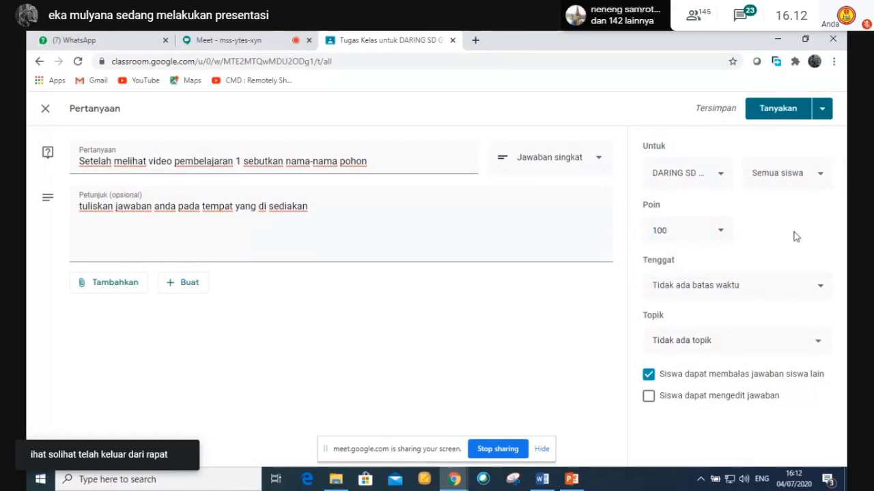
- Set the due date to 4 July 2020 at 18.00
click(725, 287)
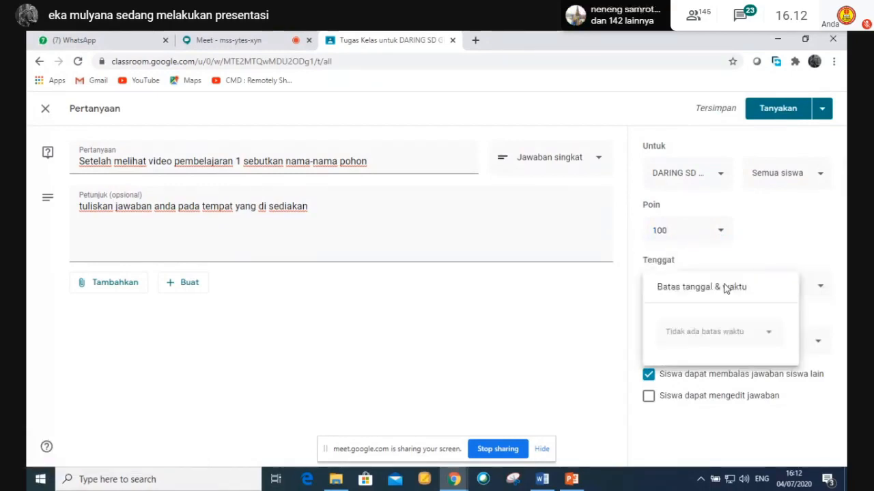
click(701, 328)
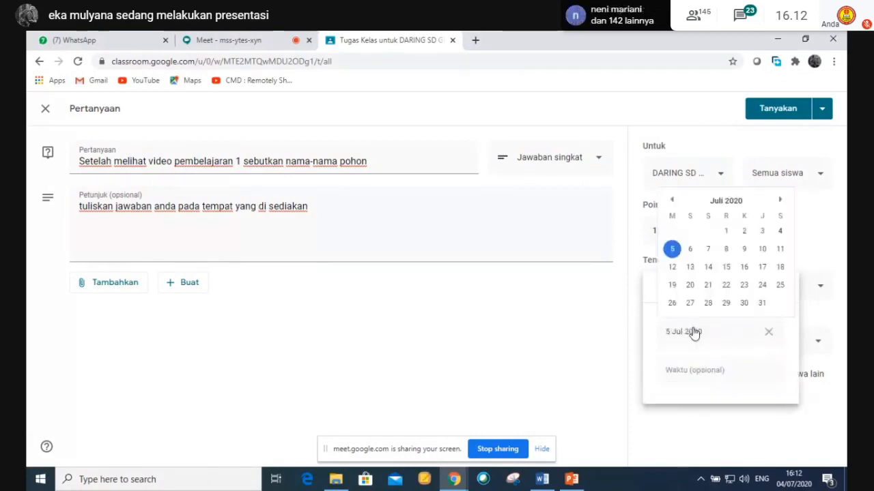
click(780, 232)
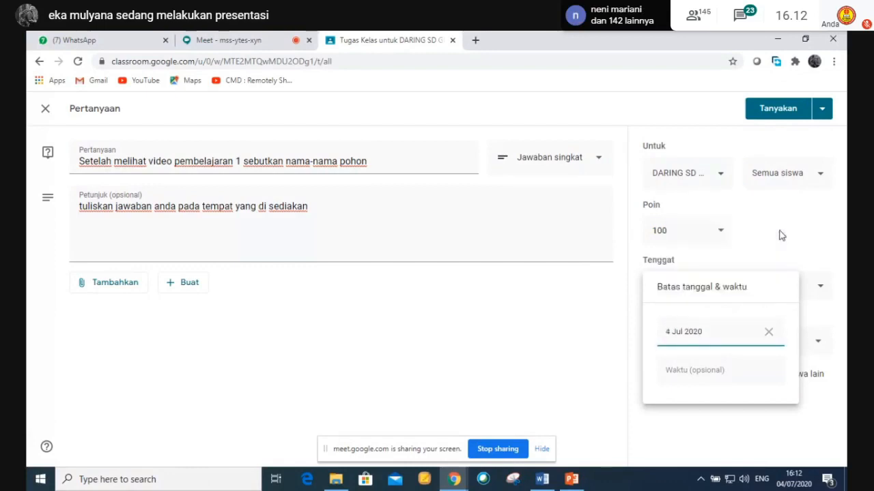
click(678, 371)
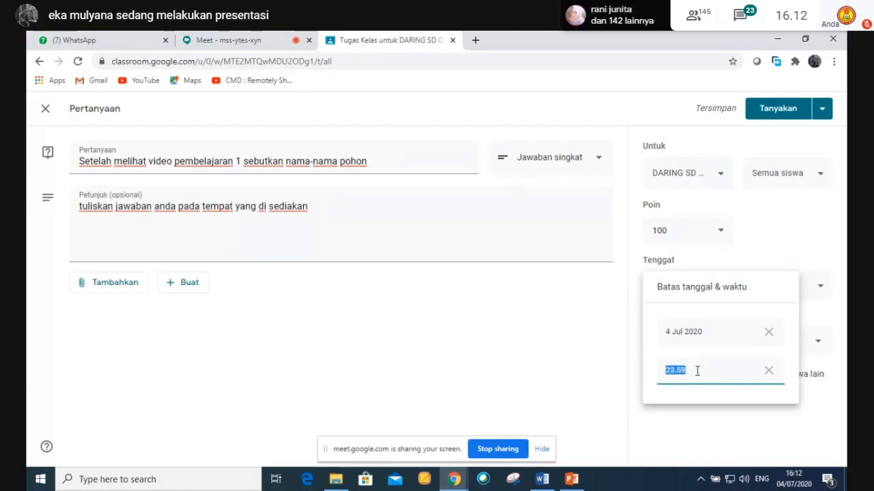
text(18)
click(745, 419)
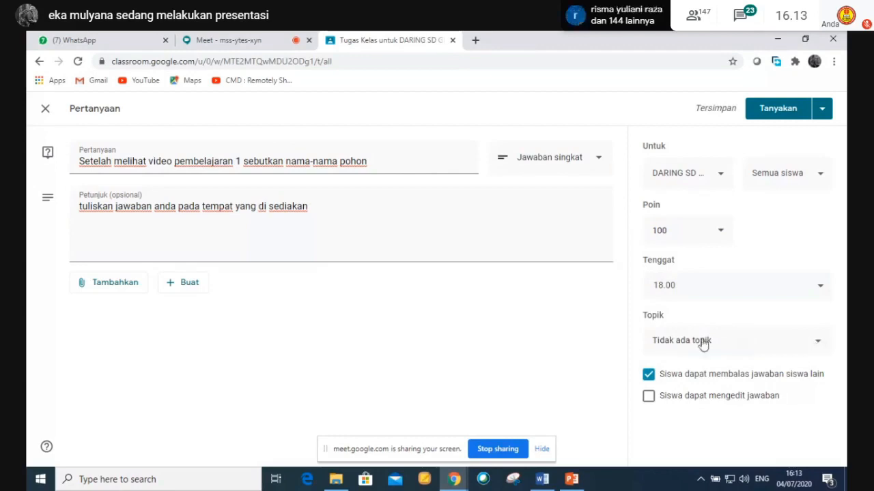
- Create the new topic 'TUGAS 1 MATERI 1' for the question and post it with Tanyakan
click(737, 343)
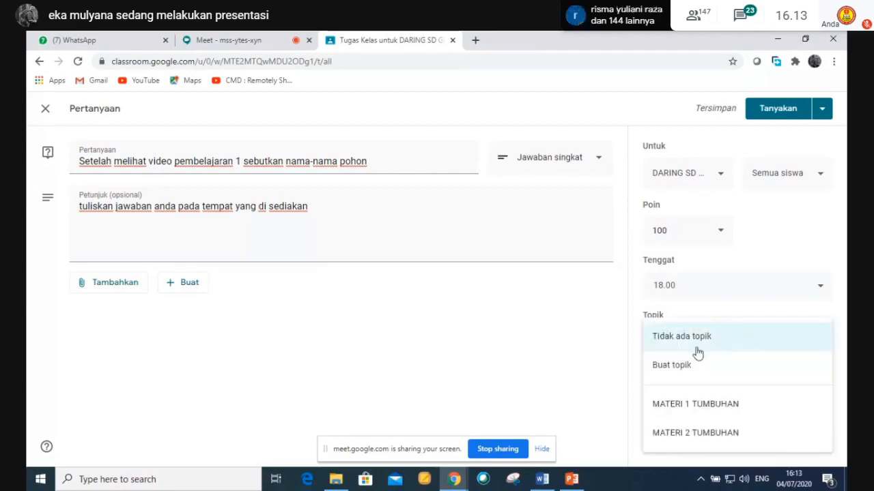
click(673, 364)
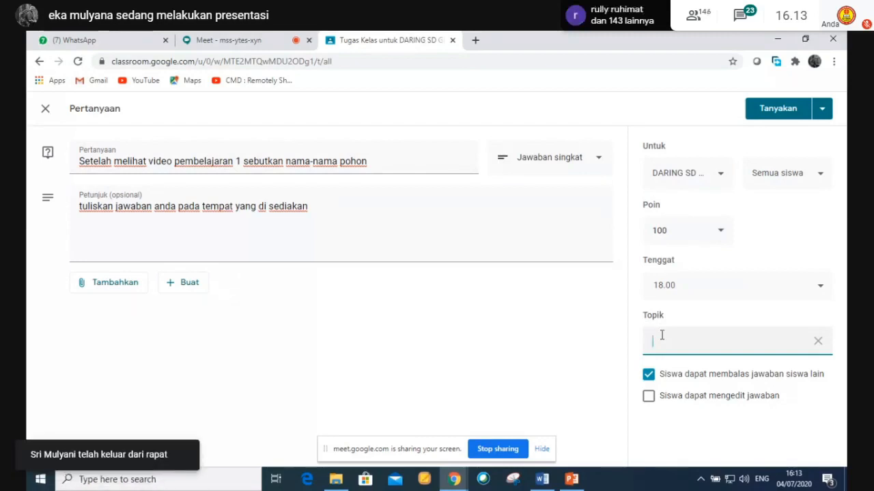
text(gas 1 mt)
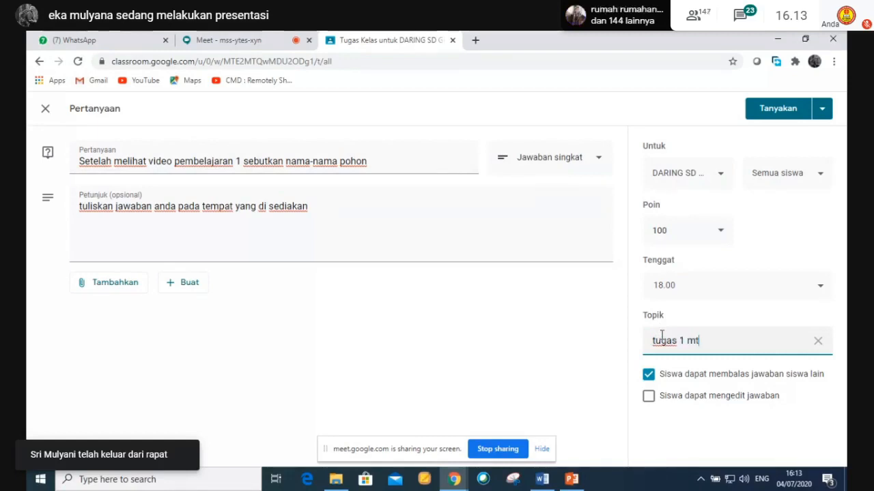
text(eri 1)
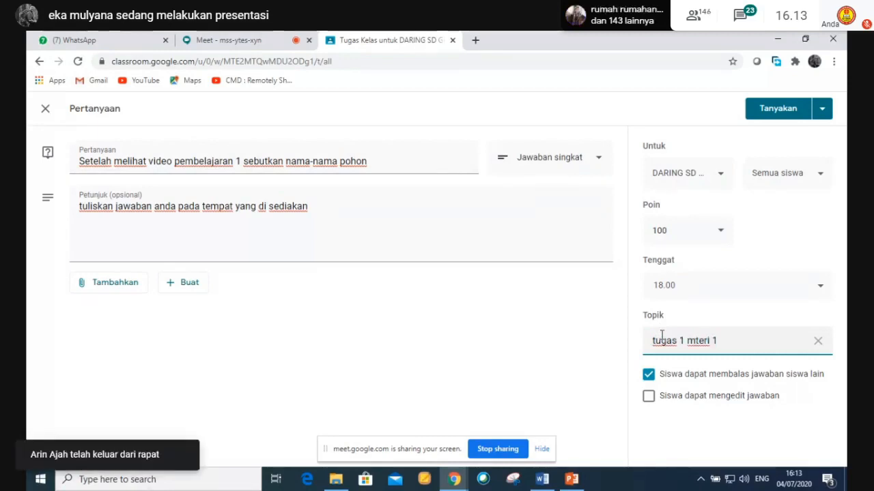
key(BackSpace)
key(BackSpace)
key(BackSpace)
key(BackSpace)
key(BackSpace)
key(BackSpace)
key(BackSpace)
key(BackSpace)
key(BackSpace)
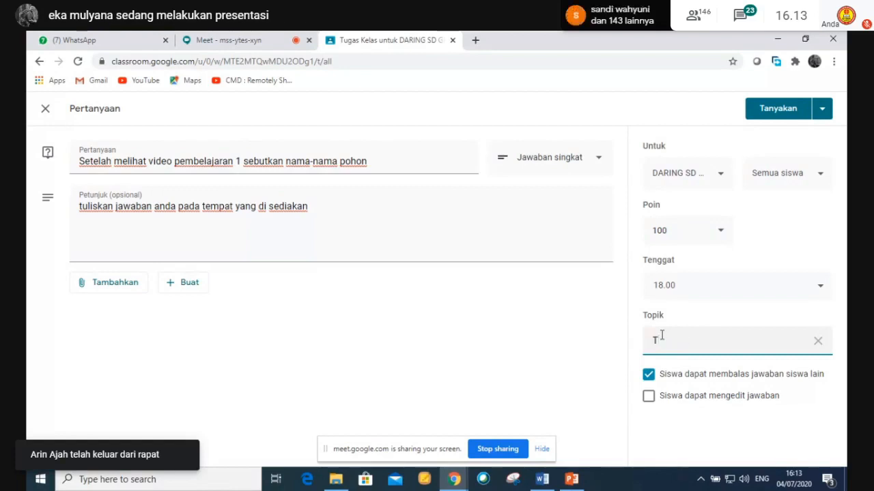
text(UGAS)
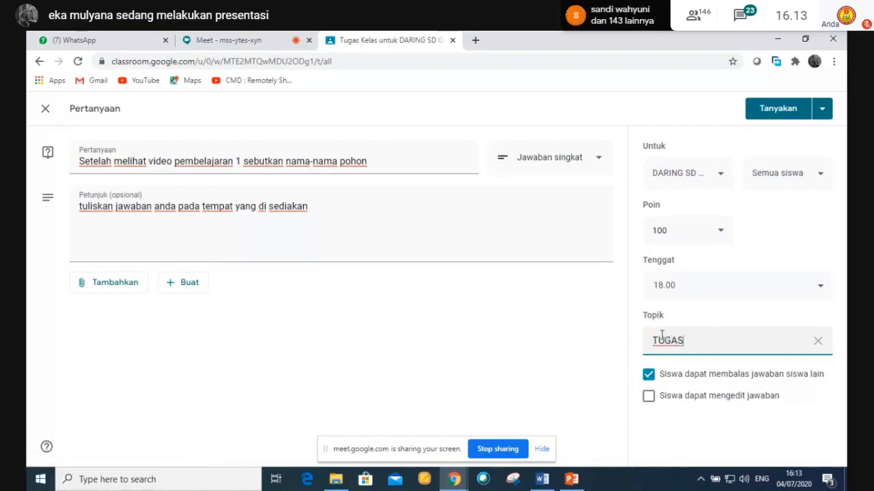
text( 1 MATER)
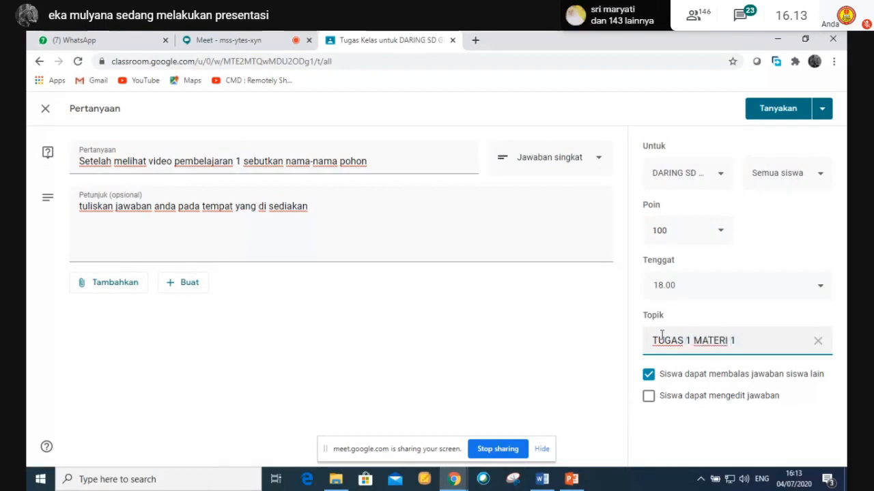
text(I 1)
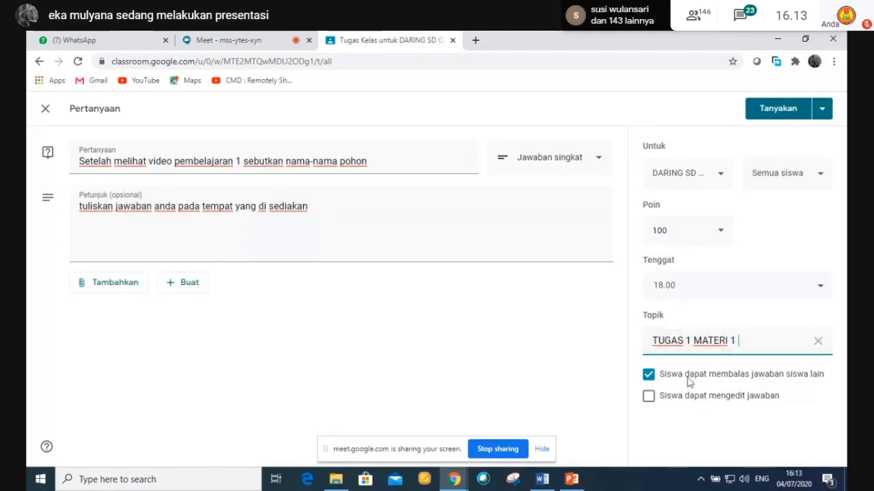
click(753, 437)
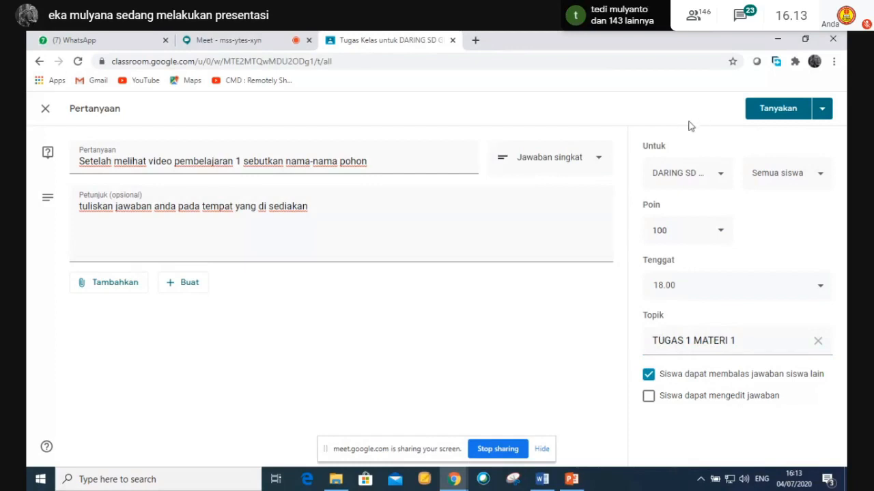
click(776, 113)
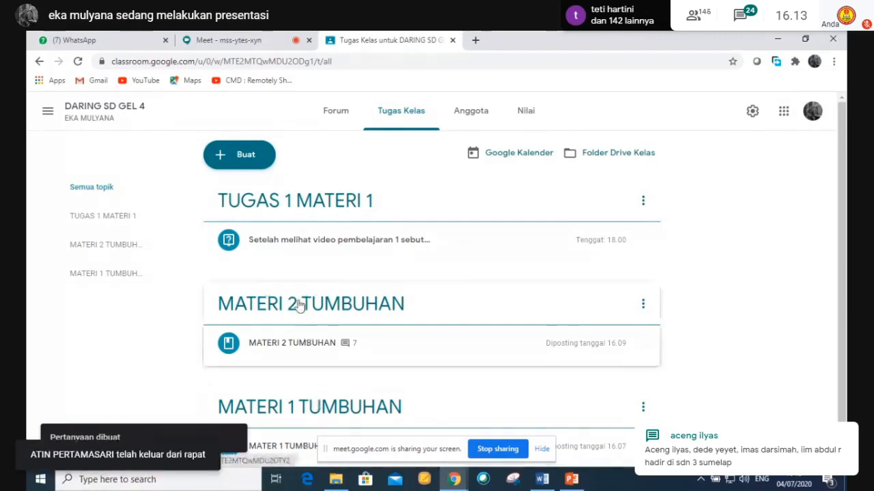
- View the TUGAS 1 MATERI 1 topic and Anggota, then expand the question card on Tugas Kelas
click(281, 211)
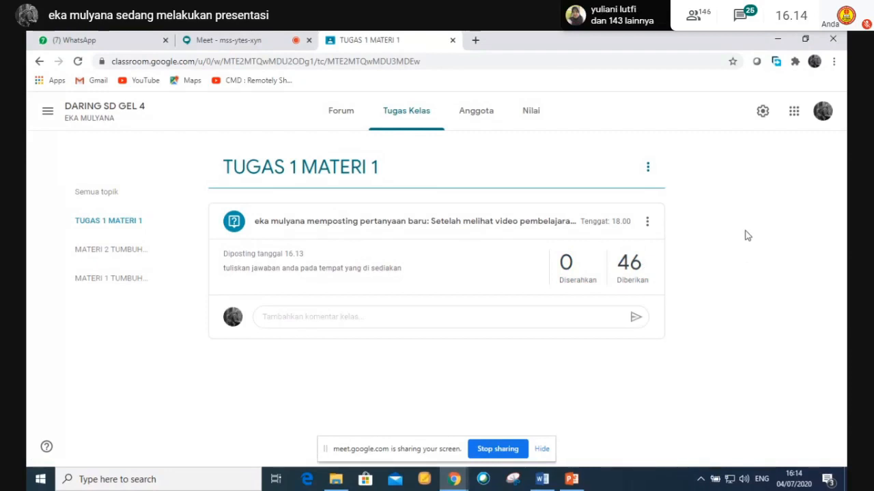
click(477, 118)
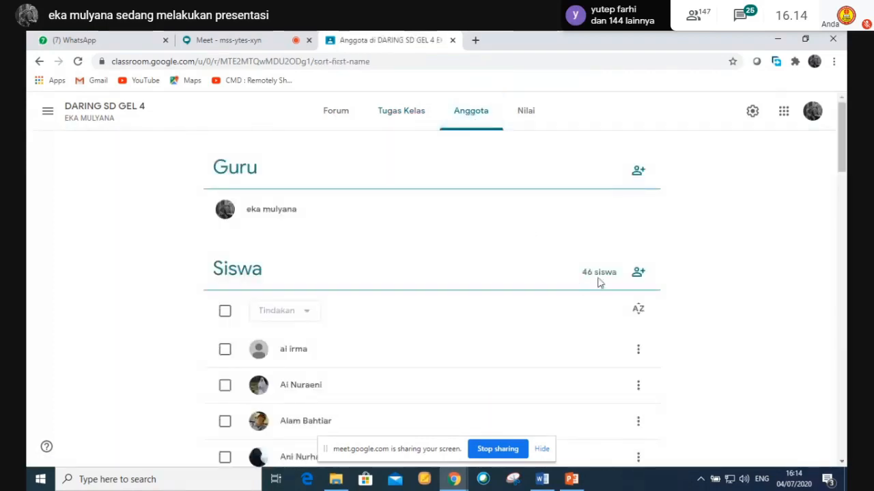
click(392, 110)
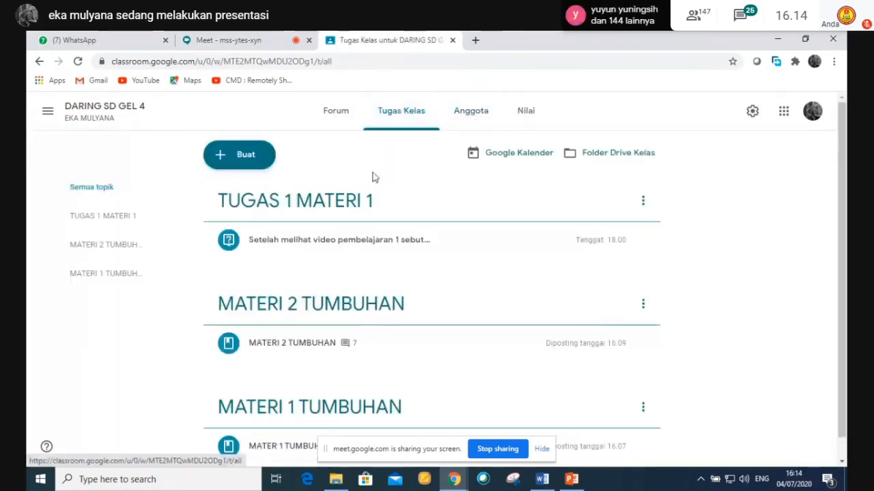
click(286, 242)
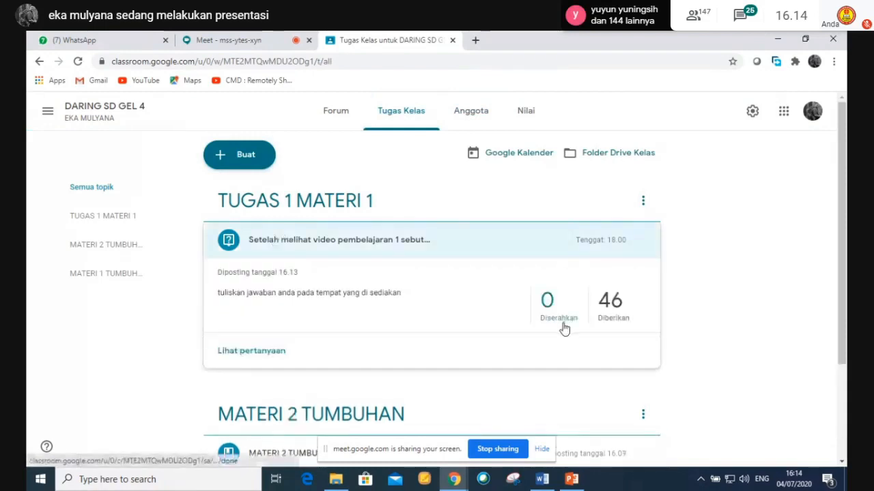
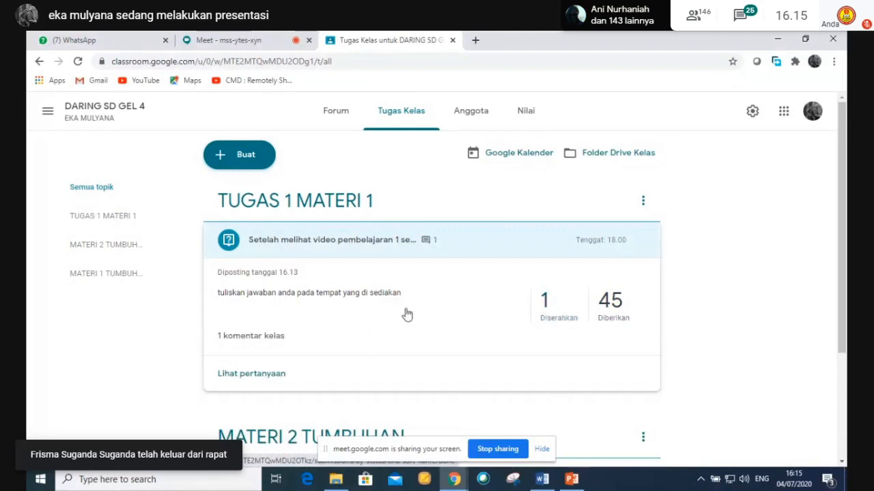
- Glance at the class comments, then open the 2 handed-in answers for the tree-names question
click(240, 338)
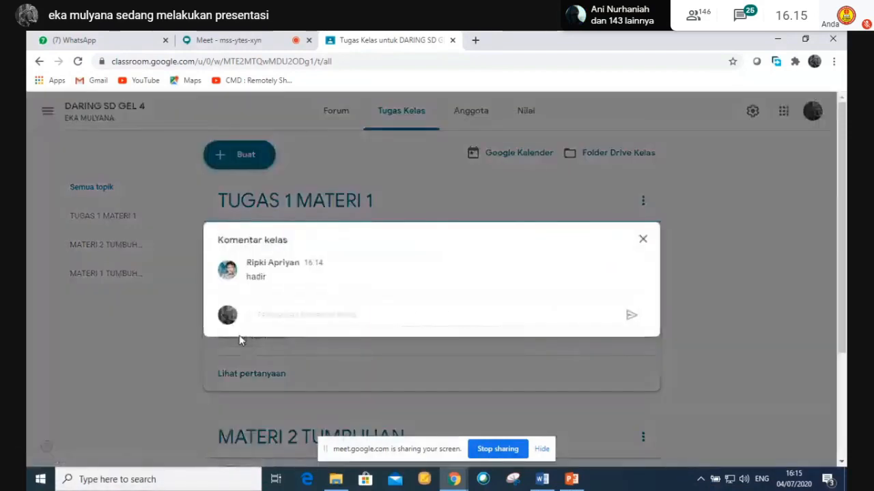
click(641, 243)
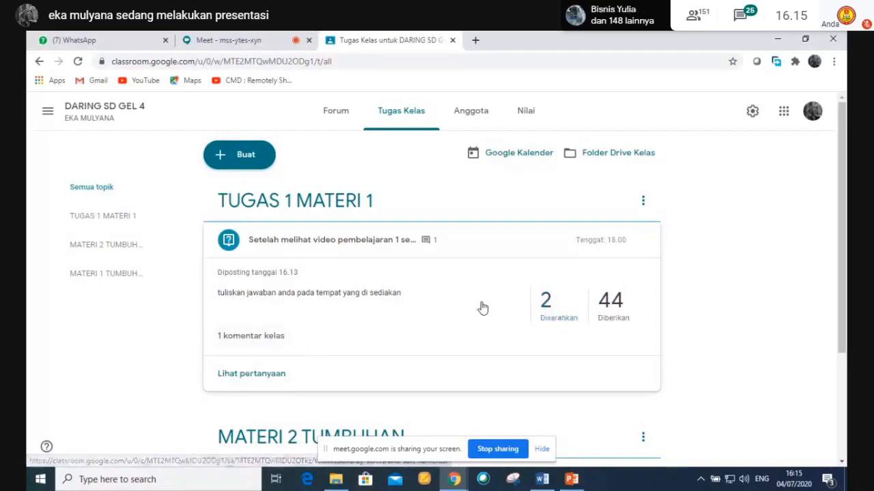
click(548, 305)
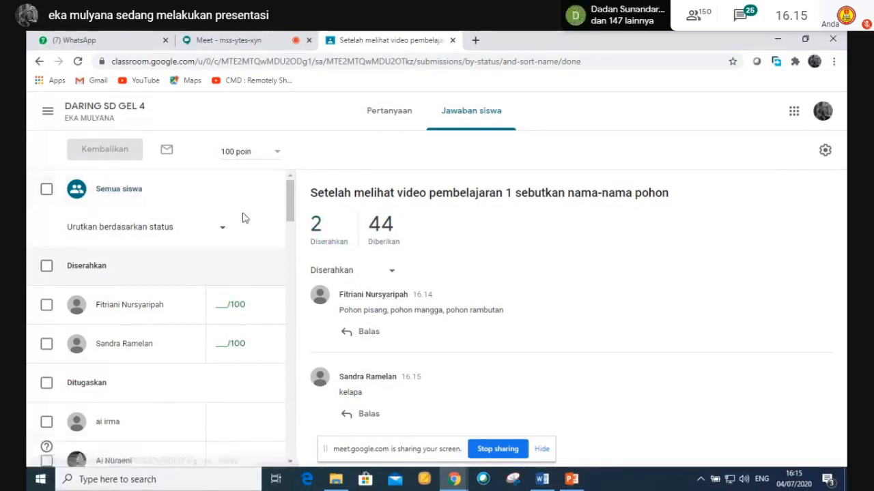
scroll(242, 217, down, 1)
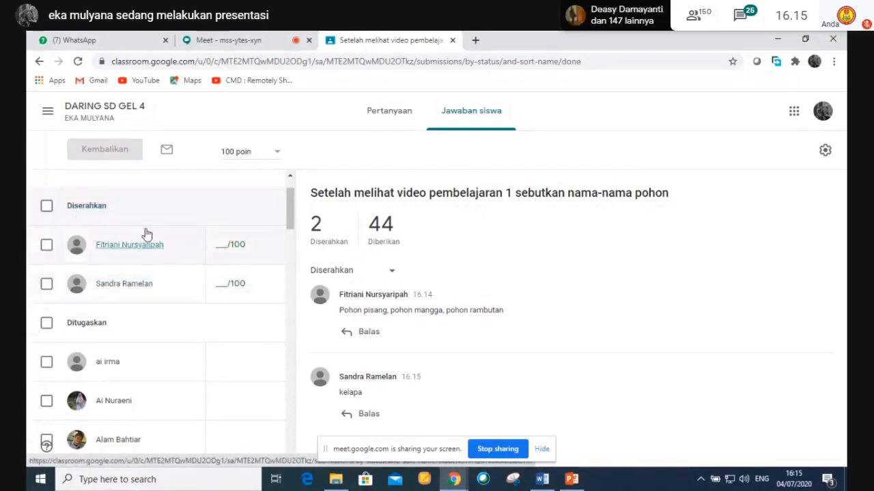
scroll(136, 296, down, 1)
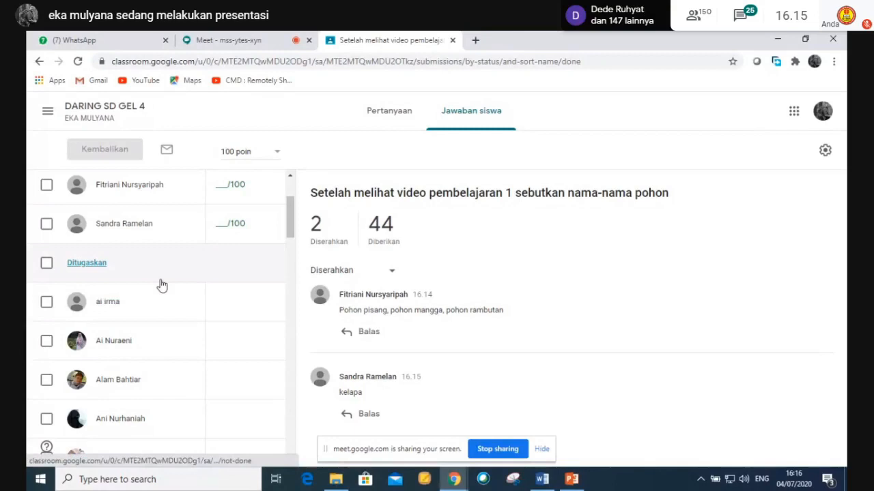
scroll(163, 304, down, 4)
scroll(167, 323, down, 17)
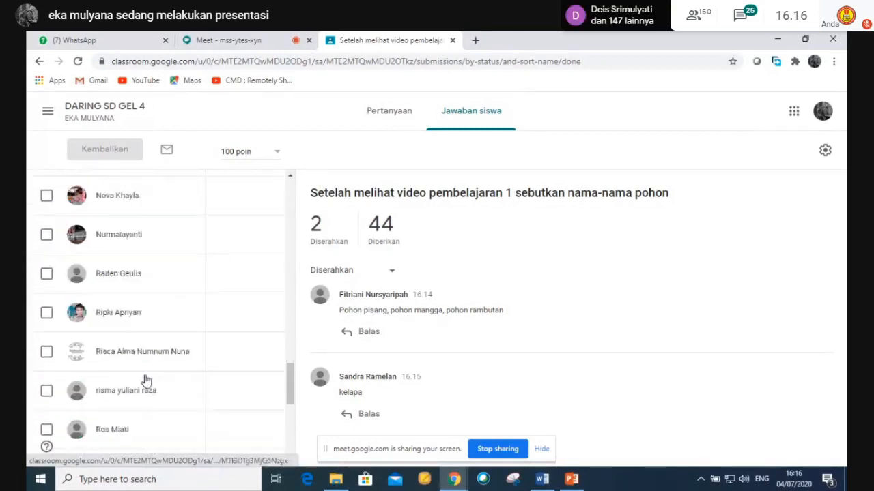
scroll(153, 400, down, 4)
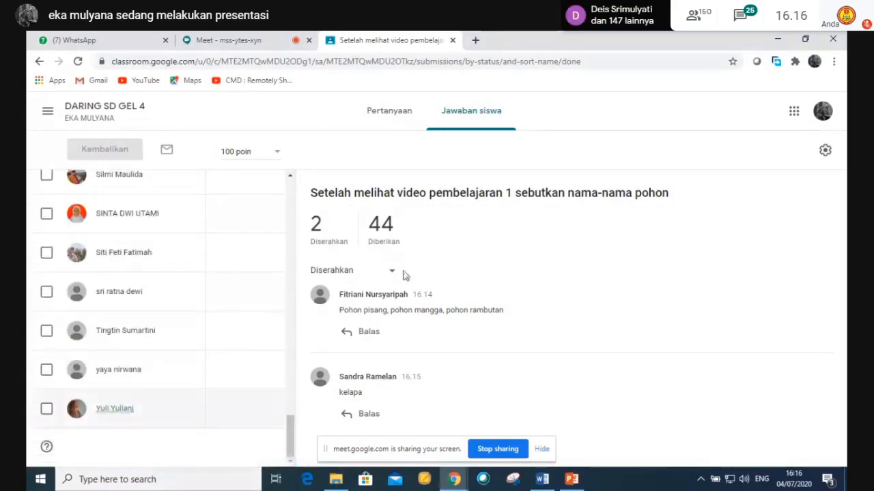
scroll(133, 205, up, 20)
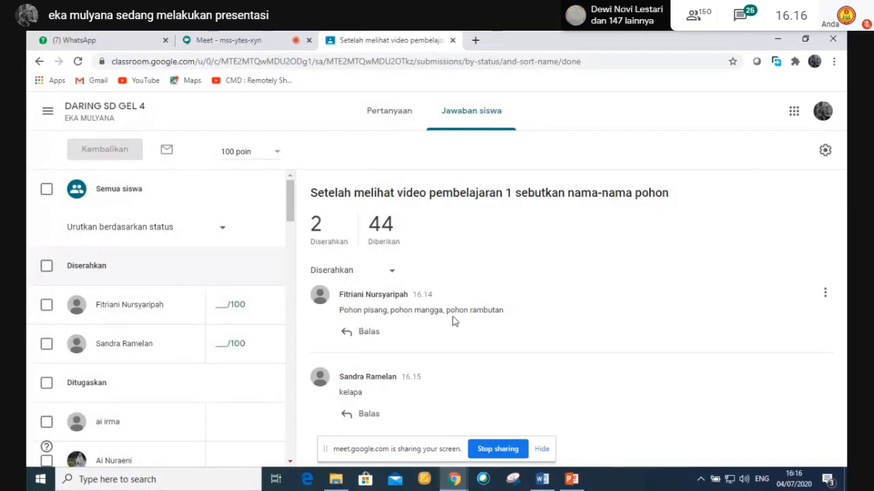
- Score the first handed-in answer 100 out of 100
click(222, 303)
text(100)
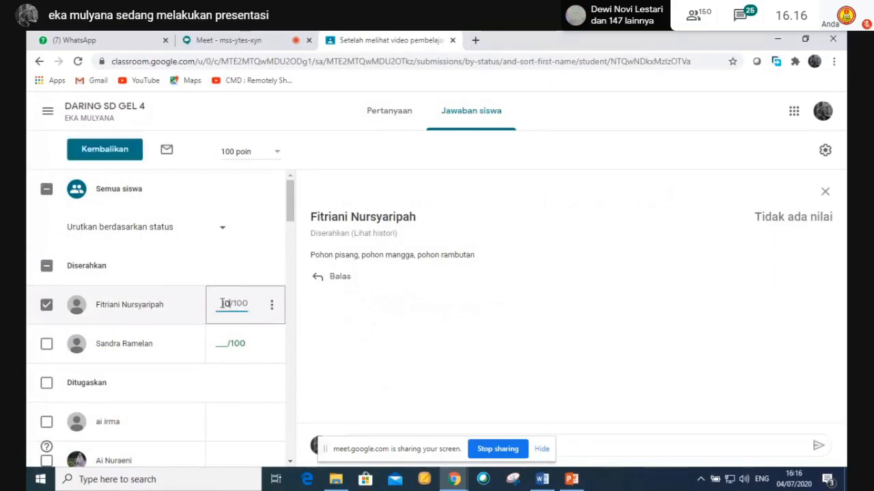
click(271, 305)
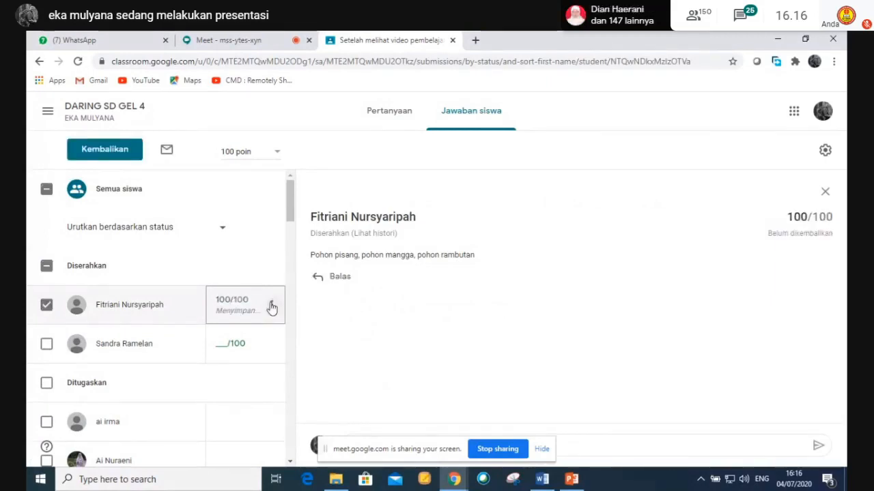
- Return the graded answer with the private comment 'kamu... pintar...'
click(190, 331)
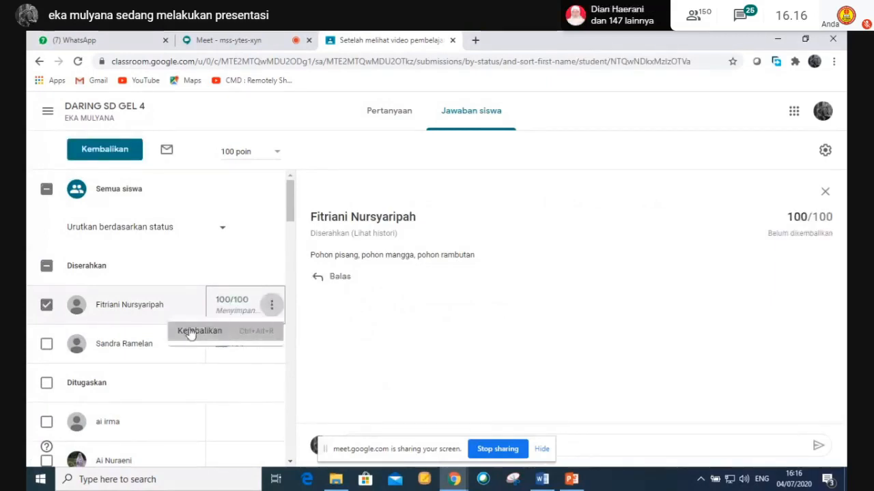
click(337, 310)
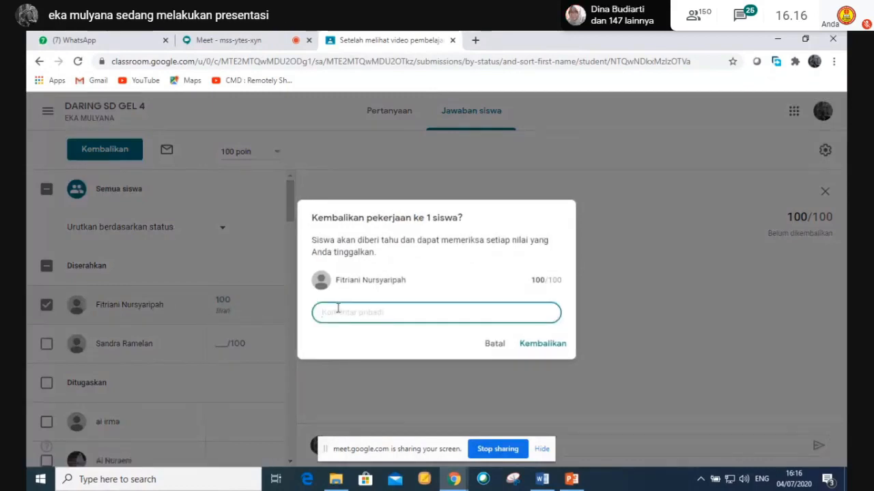
text(BANGUSS)
key(BackSpace)
key(BackSpace)
key(BackSpace)
key(BackSpace)
key(BackSpace)
key(BackSpace)
key(BackSpace)
key(BackSpace)
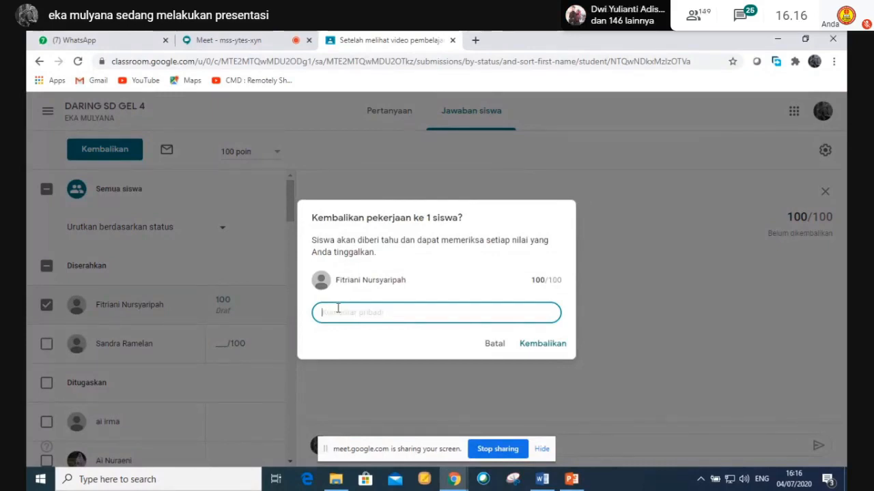
text(kamu... pintar...)
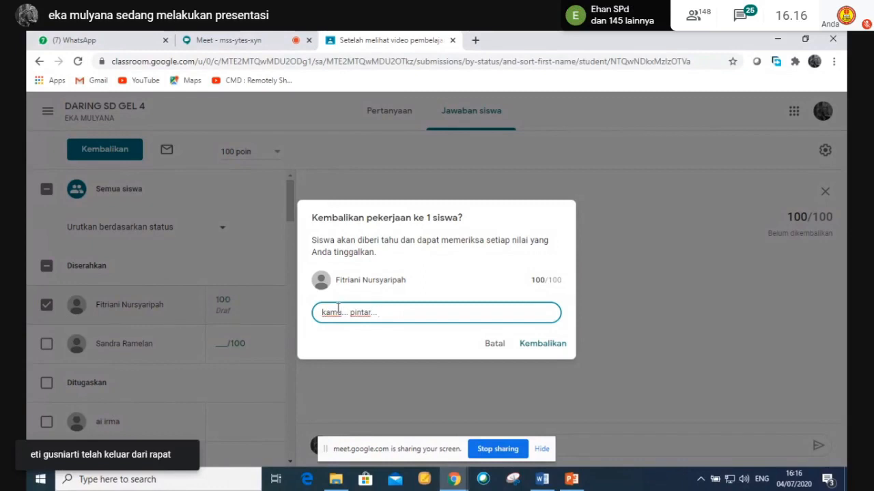
click(550, 346)
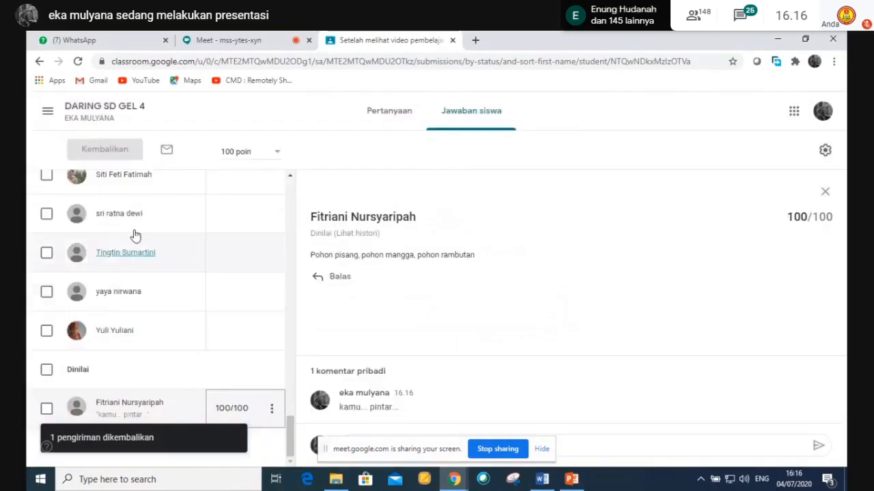
scroll(269, 308, up, 3)
scroll(270, 309, up, 15)
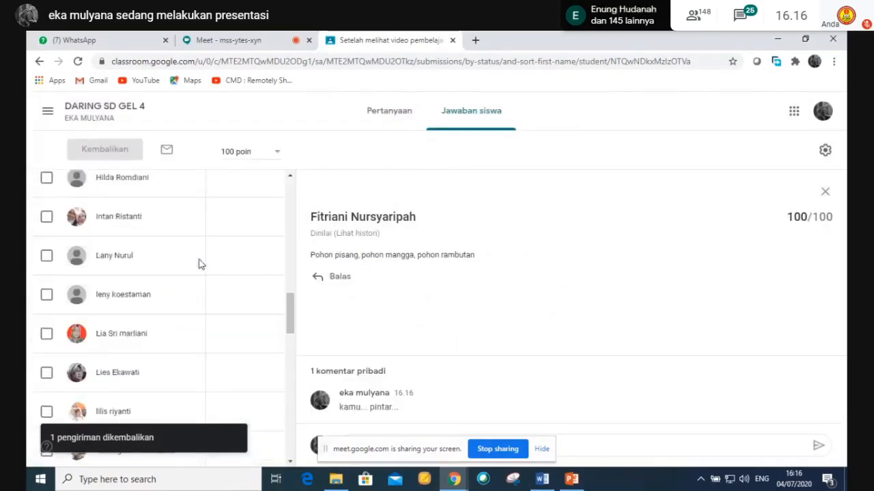
scroll(198, 264, up, 3)
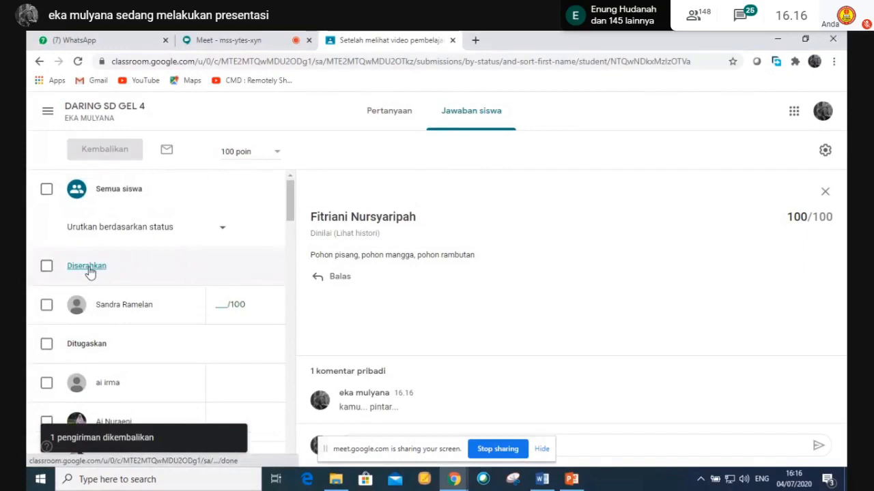
scroll(89, 271, down, 8)
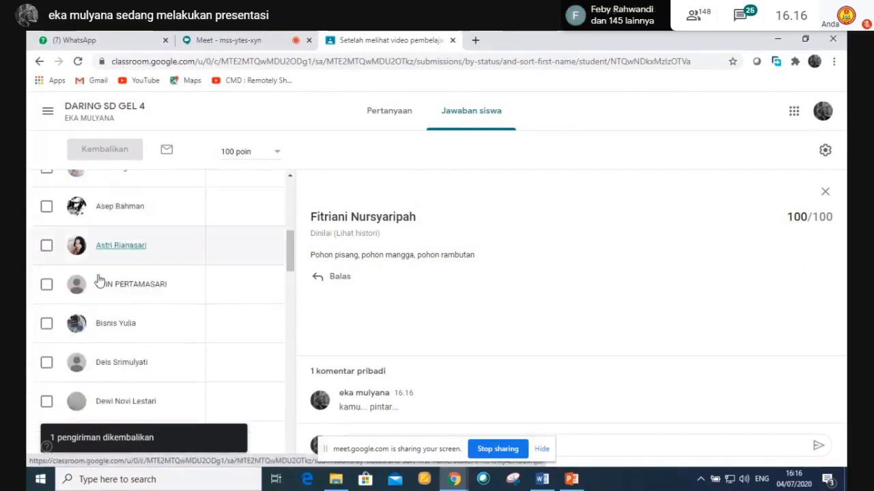
scroll(107, 294, down, 2)
scroll(106, 273, up, 7)
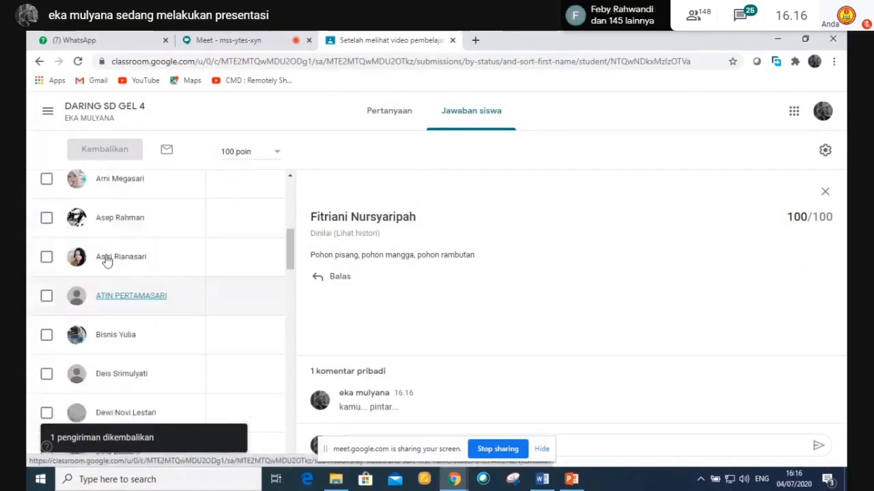
scroll(106, 261, up, 4)
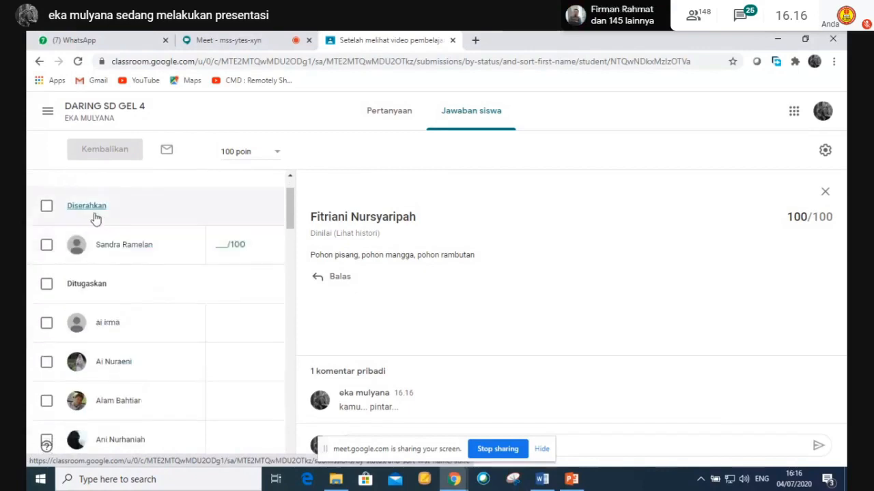
scroll(80, 289, down, 15)
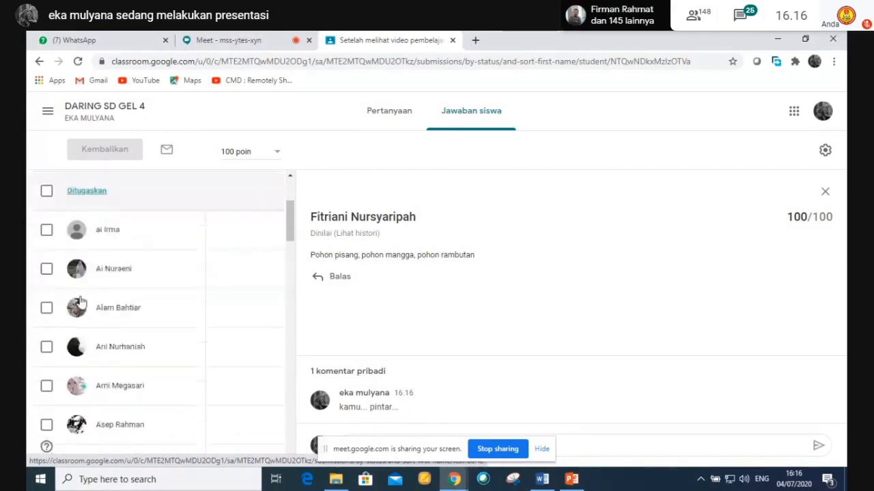
scroll(96, 385, down, 6)
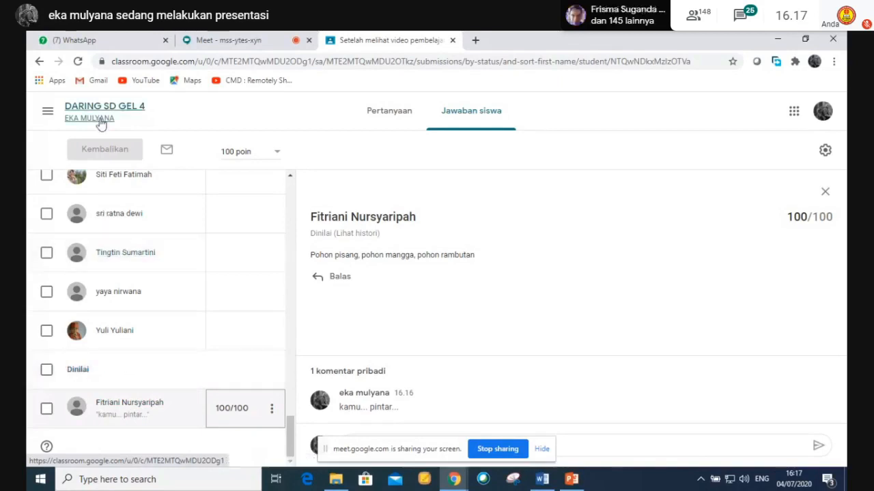
- Go from the DARING SD GEL 4 class page to the Nilai gradebook showing a class average of 100
click(72, 111)
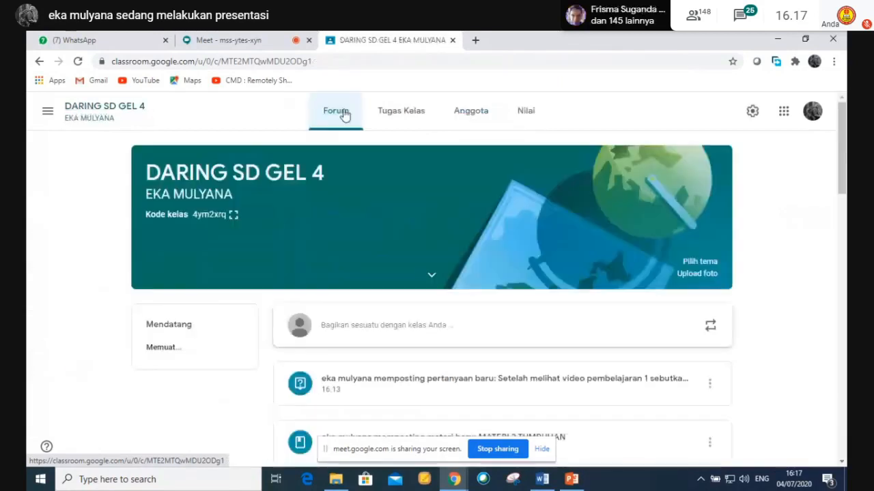
click(412, 118)
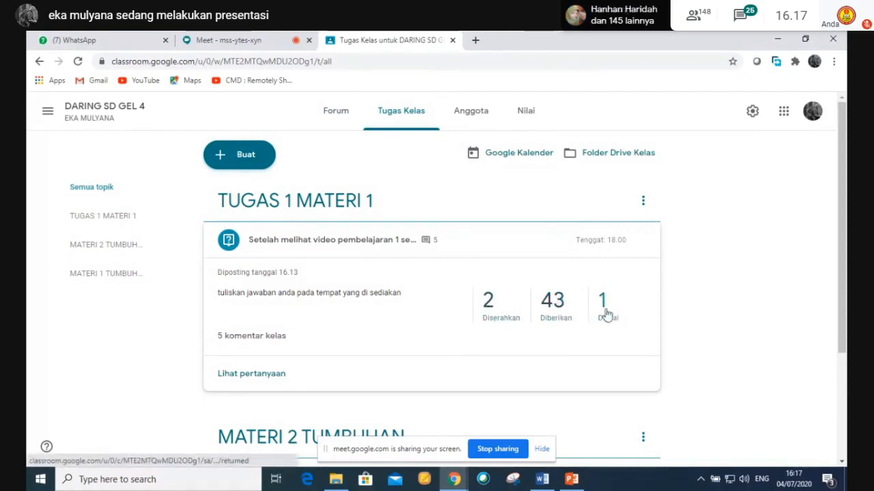
click(536, 112)
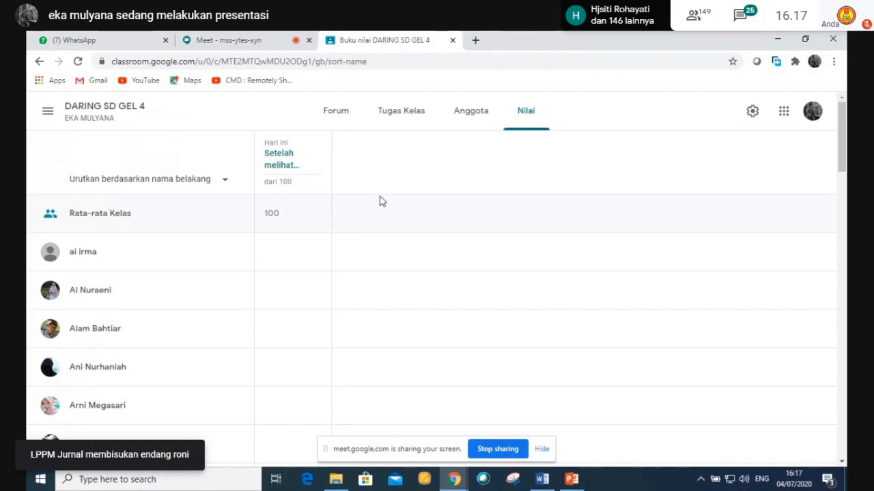
- Scroll through the gradebook's student scores, then switch to the Tugas Kelas assignment list
scroll(365, 213, down, 5)
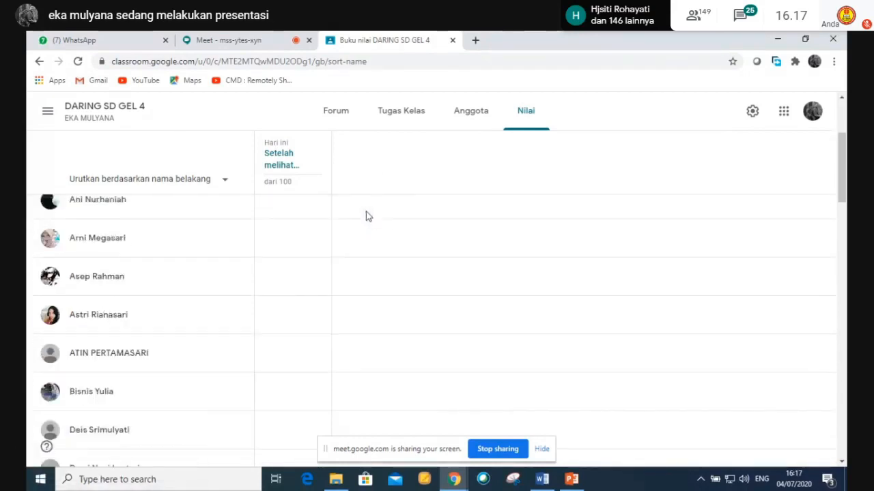
scroll(366, 214, down, 4)
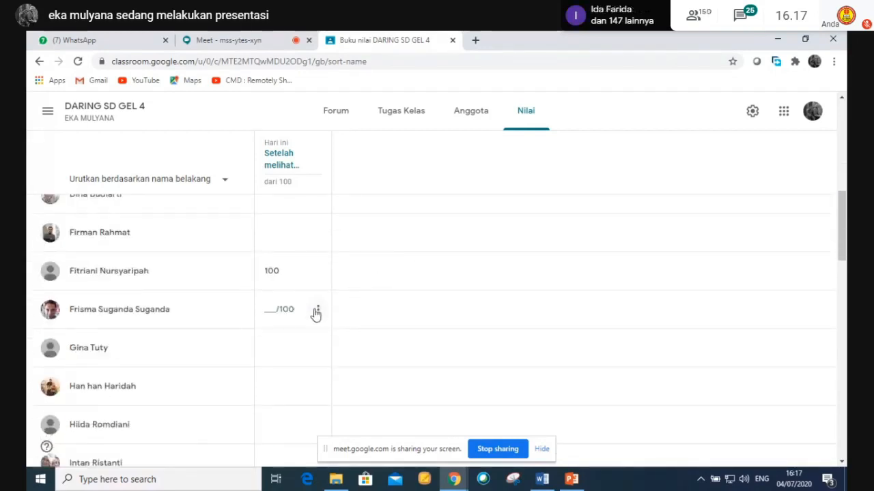
scroll(375, 305, down, 3)
scroll(372, 311, down, 3)
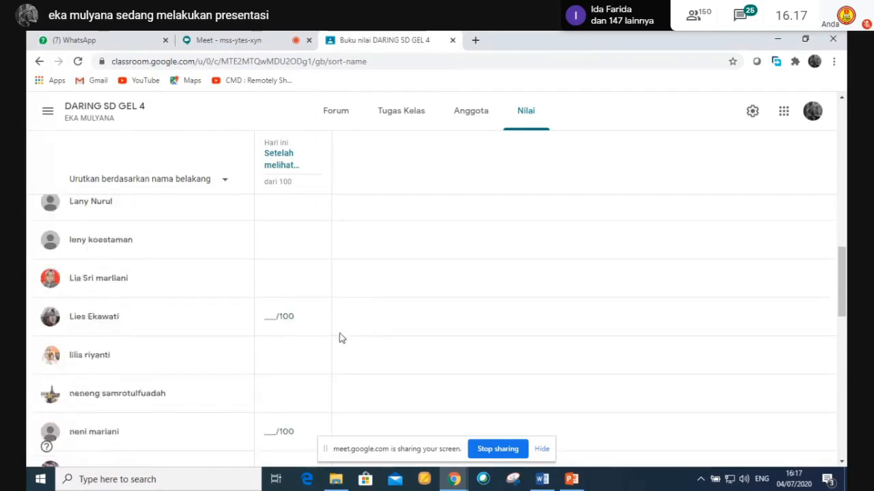
scroll(341, 338, up, 8)
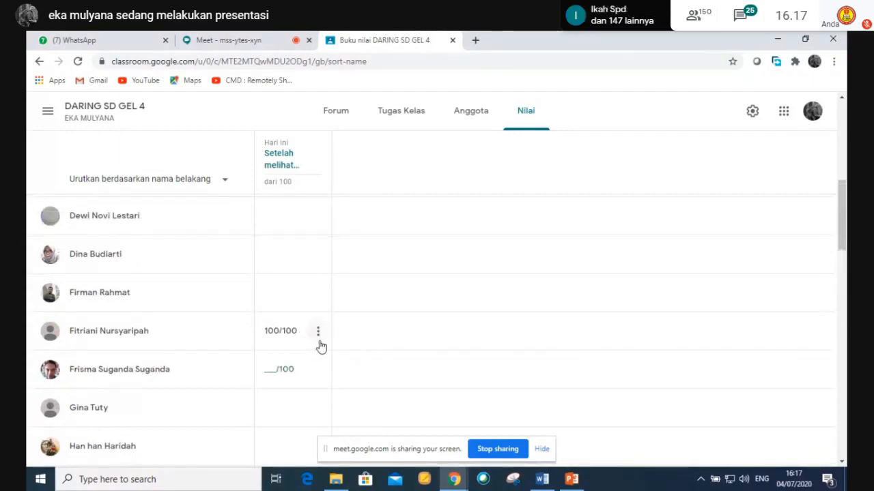
scroll(420, 332, down, 2)
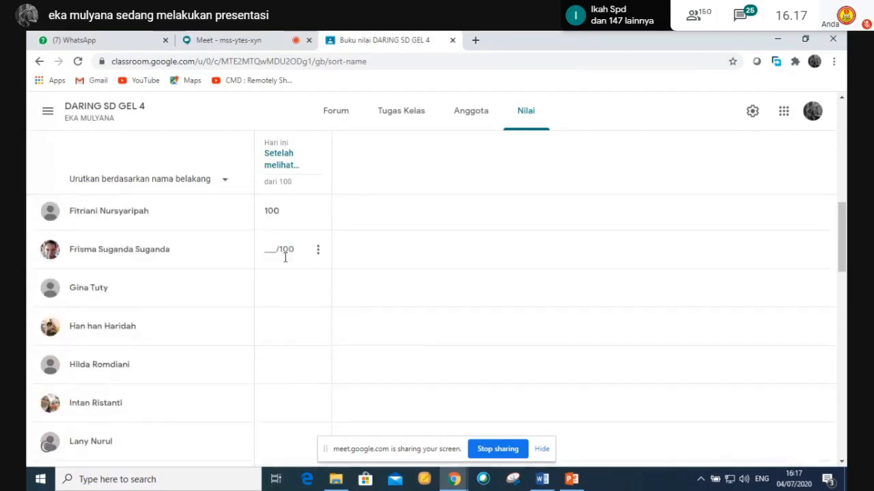
scroll(309, 335, down, 2)
scroll(309, 335, down, 2)
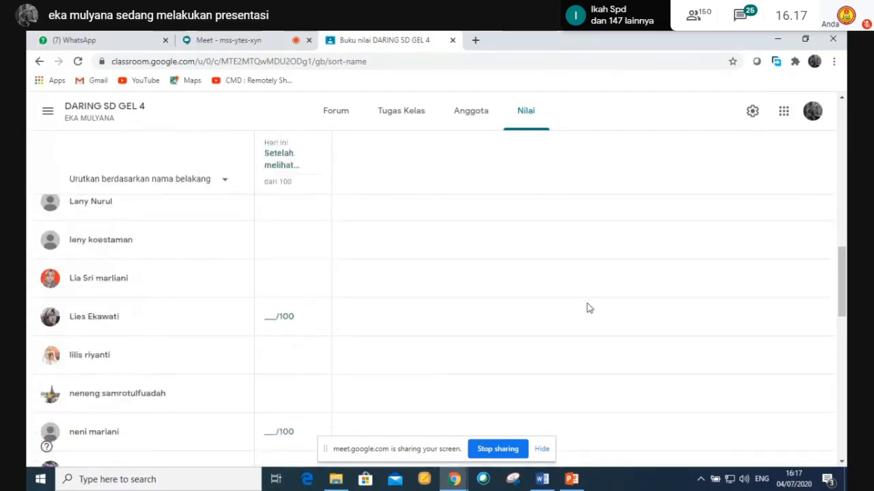
scroll(523, 372, down, 2)
scroll(523, 372, down, 1)
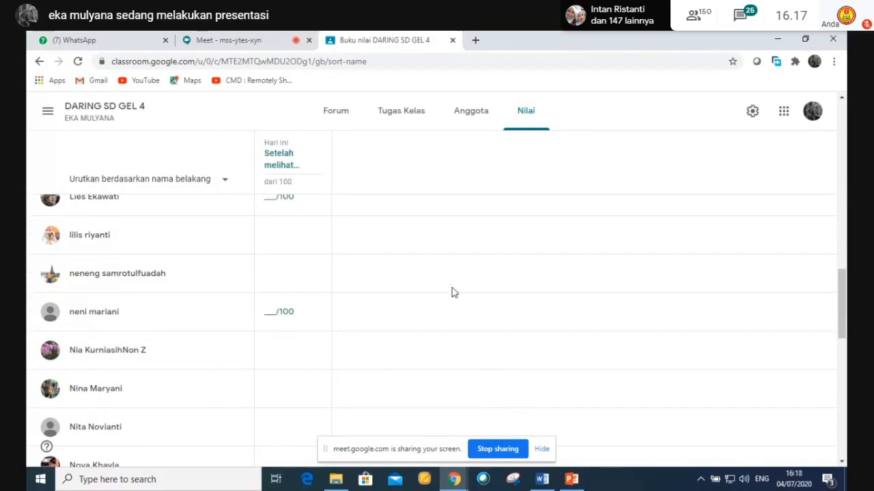
scroll(452, 287, up, 10)
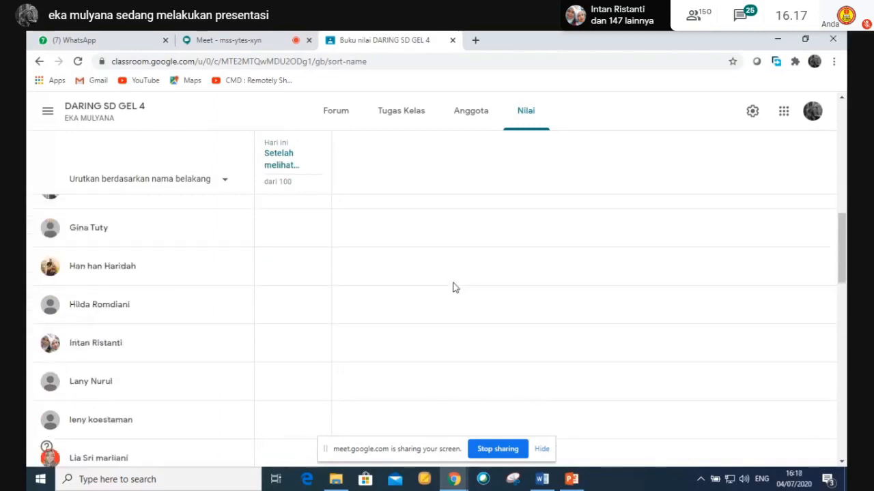
click(404, 115)
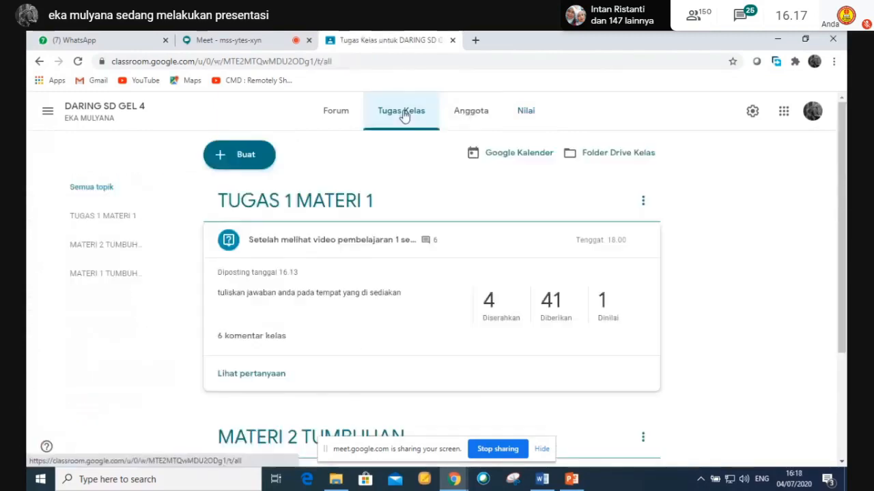
- Open the 4 handed-in answers and score the first one 80 out of 100
click(492, 303)
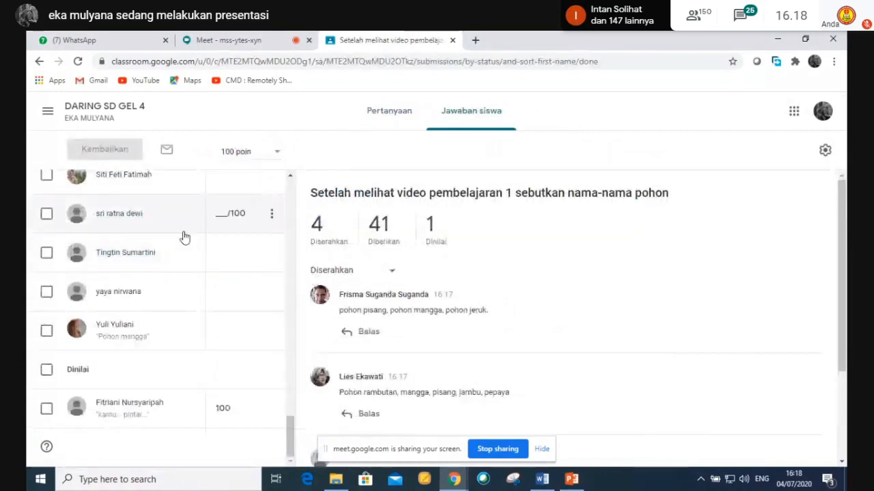
scroll(205, 232, up, 10)
drag(288, 334, 289, 198)
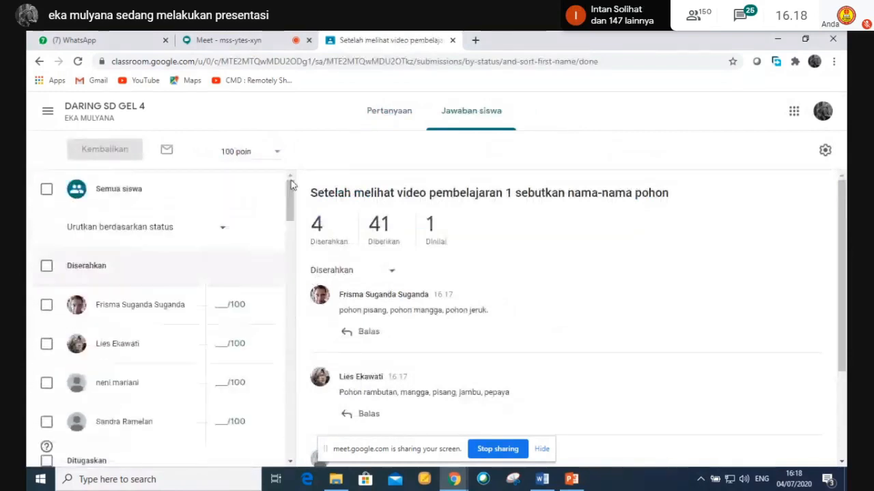
click(230, 309)
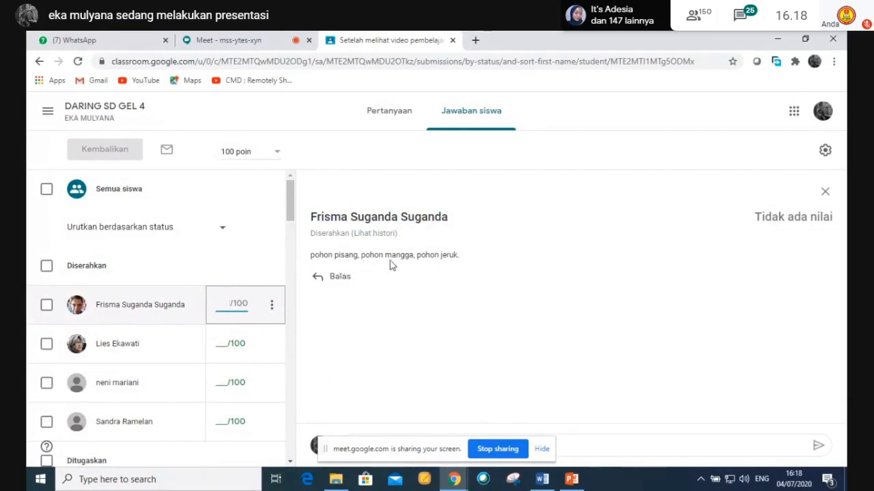
text(100)
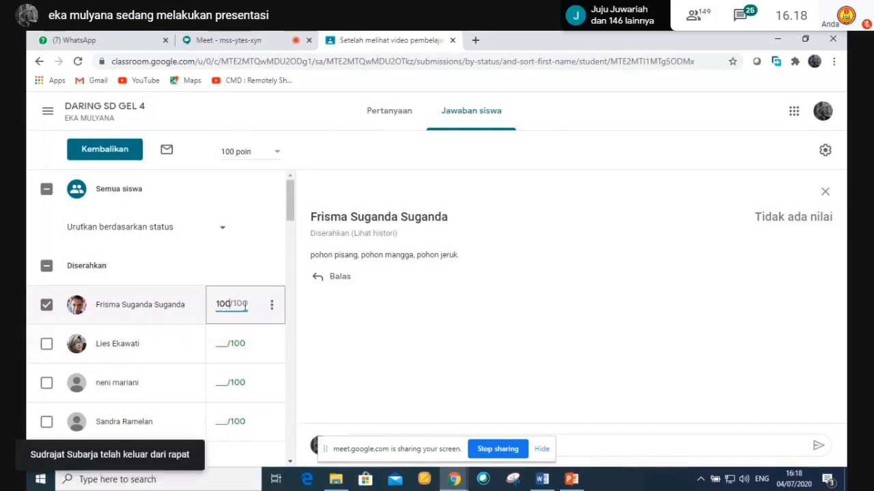
drag(230, 303, 203, 305)
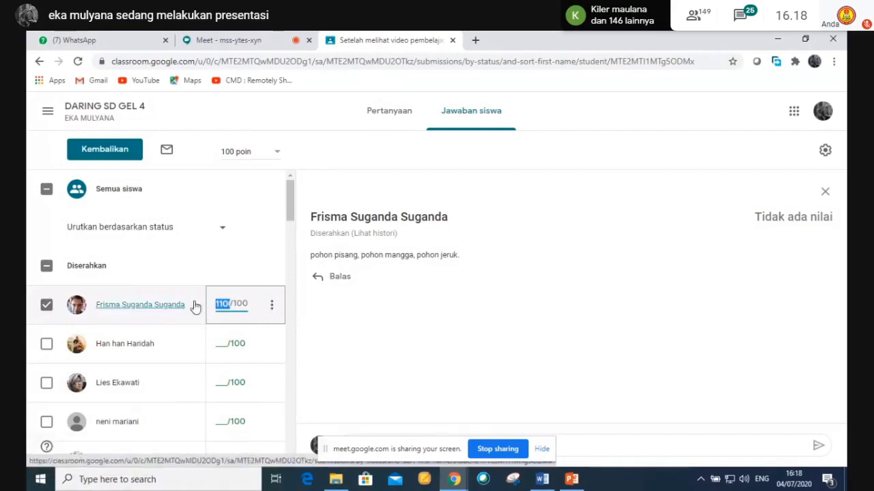
text(0)
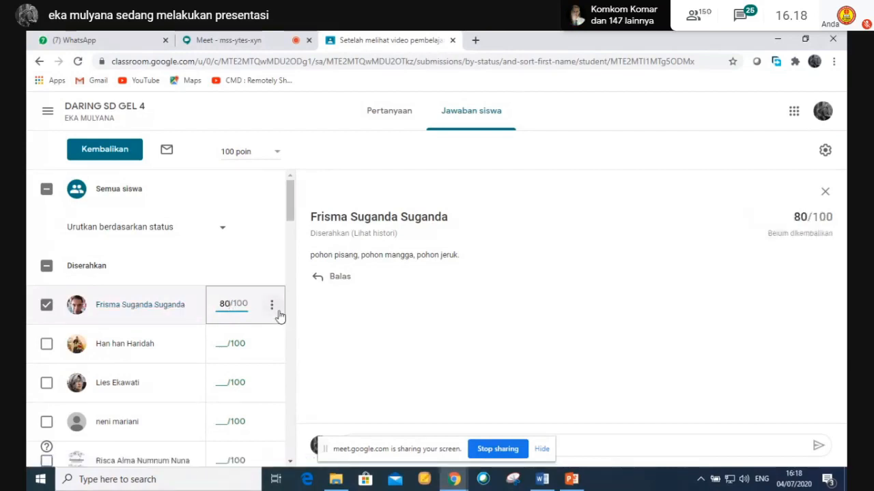
click(278, 315)
- Return the 80-point answer with the private comment 'silahkn lengkapi jawaban ananda'
click(204, 327)
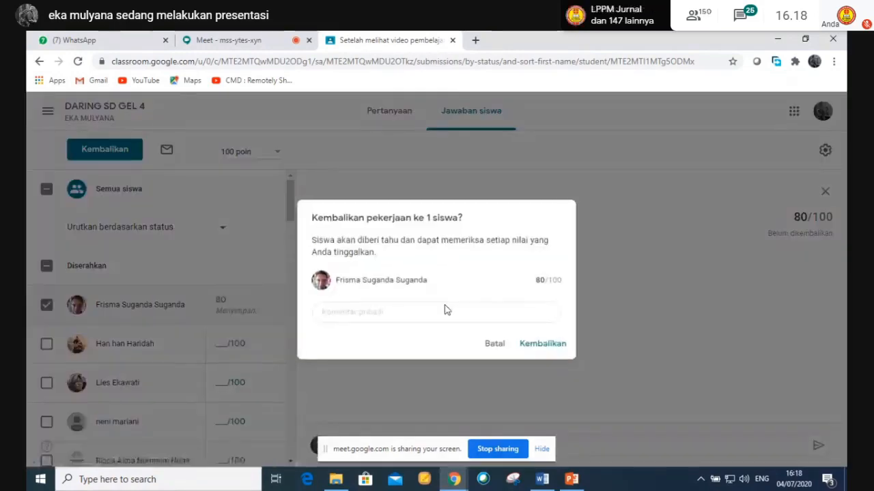
click(389, 312)
text(sil)
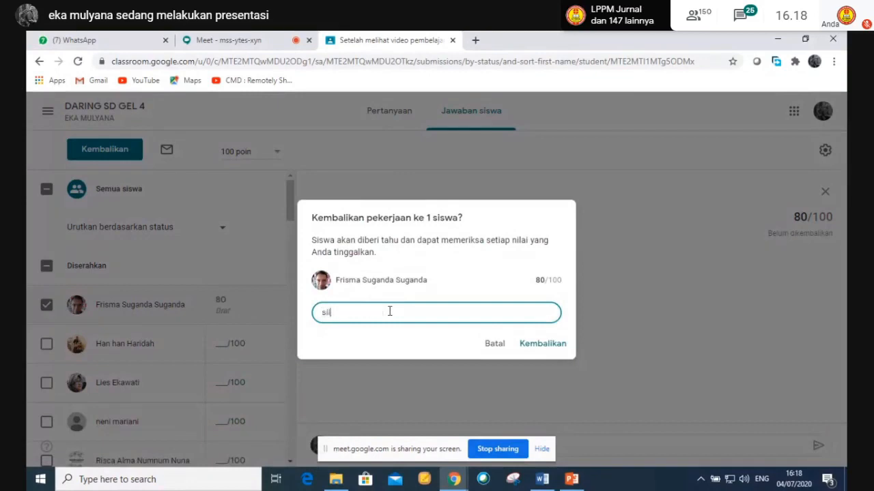
text(ahkn lengkapi jawa)
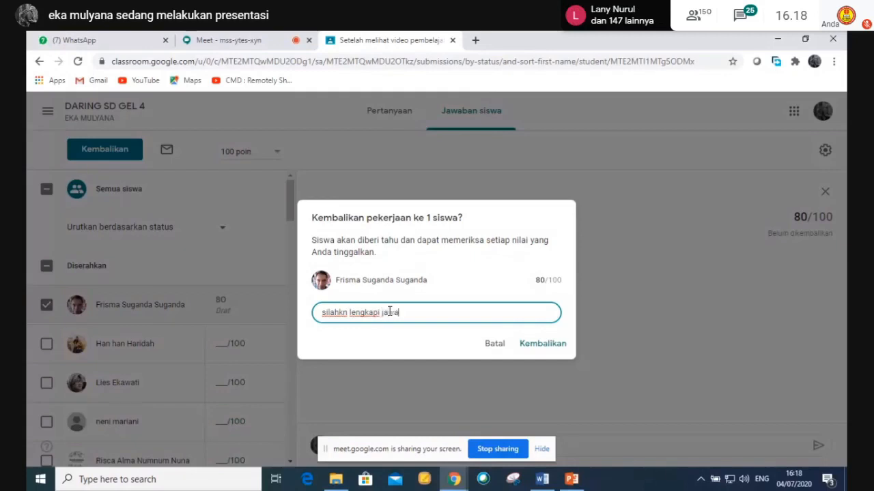
text(ban annada)
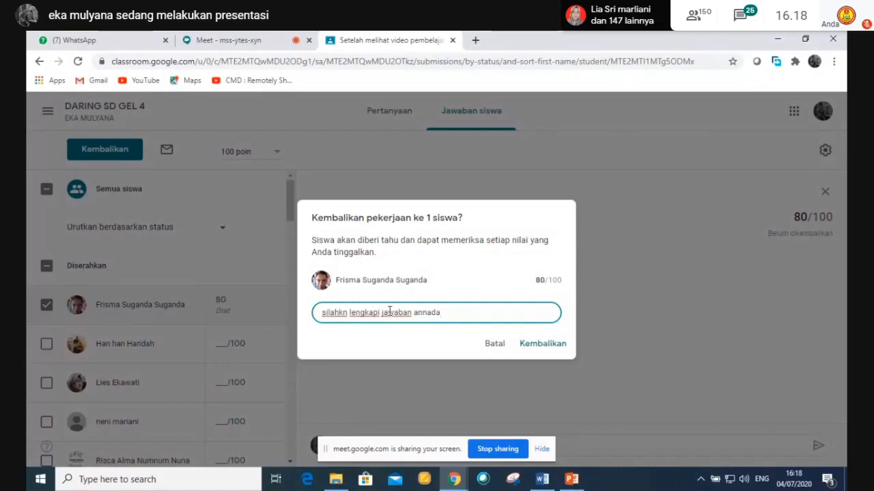
key(BackSpace)
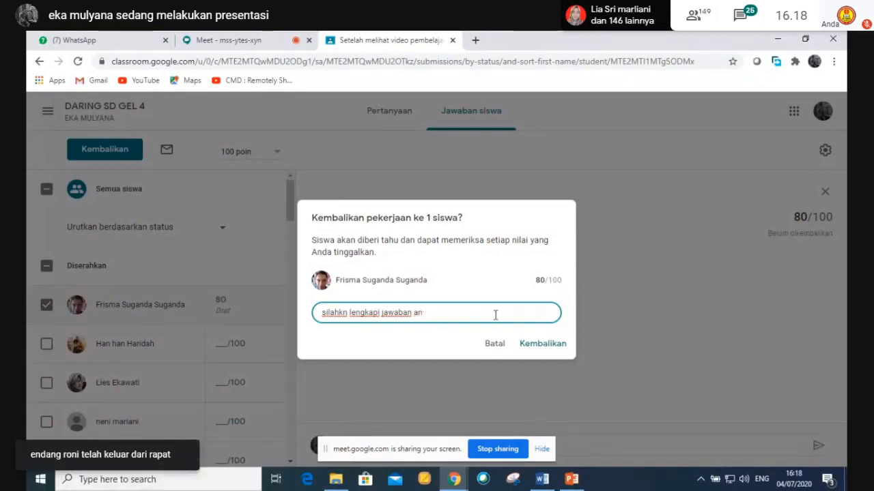
text(anda)
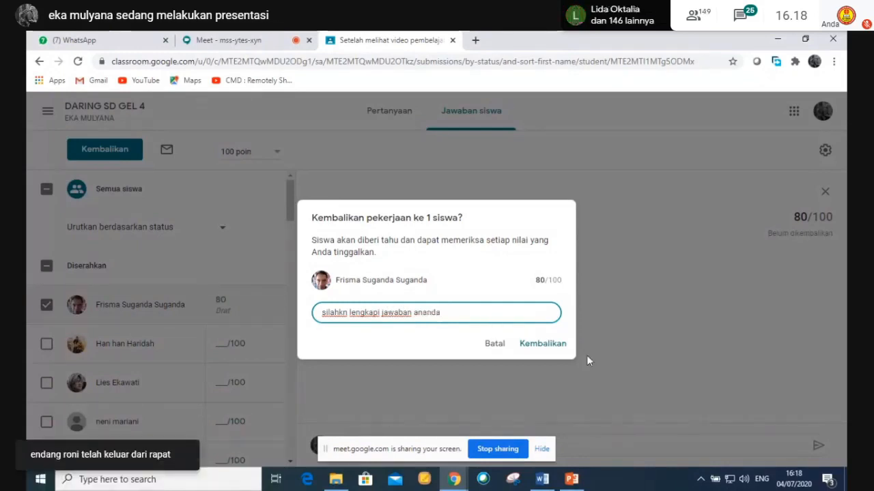
click(545, 345)
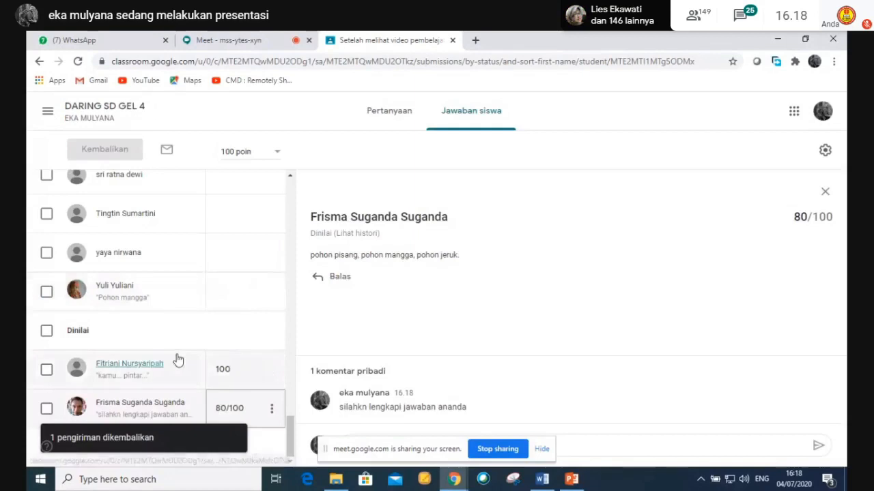
- Compare the graded submissions scored 100 and 80, then go back to the class page
scroll(248, 323, up, 6)
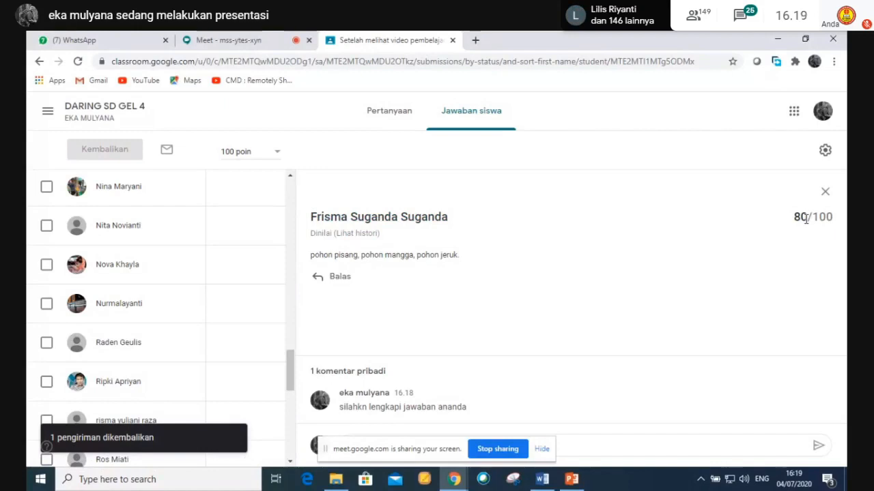
drag(287, 361, 296, 155)
drag(288, 187, 288, 462)
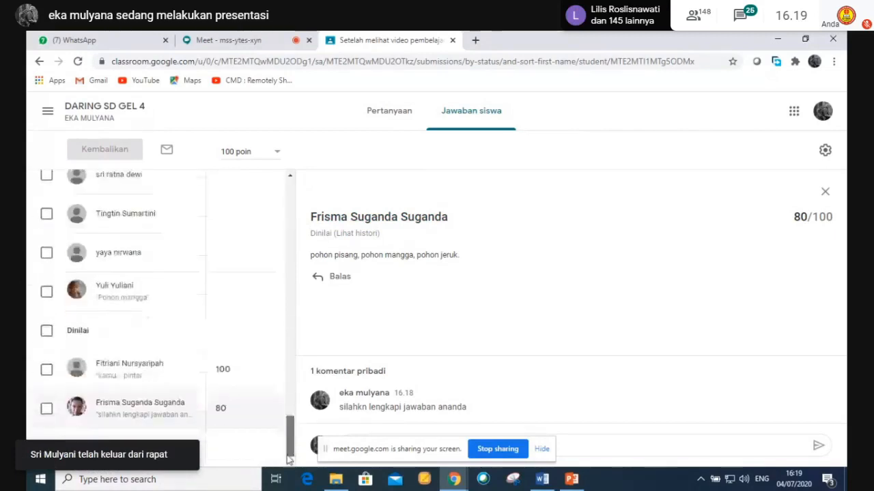
click(144, 366)
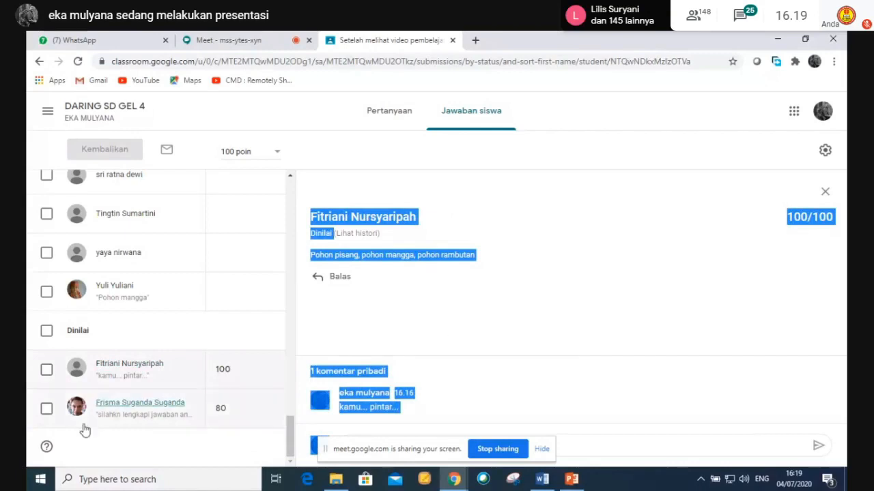
click(106, 407)
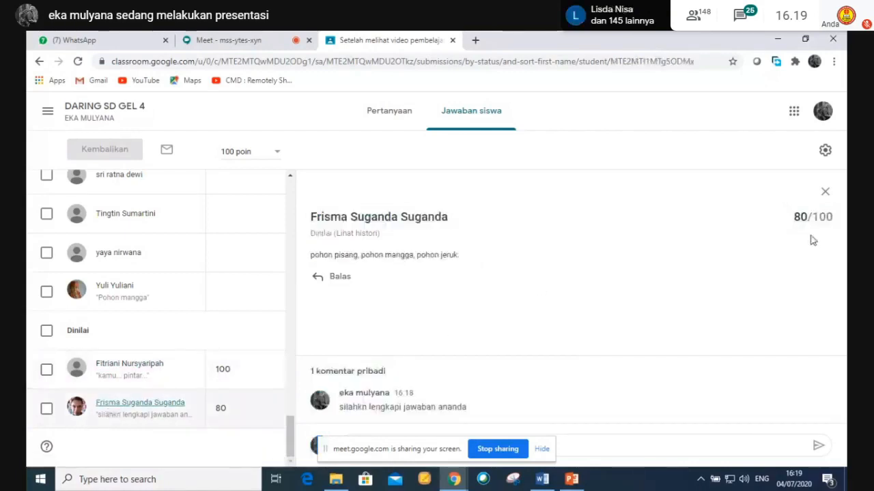
click(97, 118)
- Confirm the 80 grade in the Nilai gradebook, then return to the Tugas Kelas assignment list
click(537, 109)
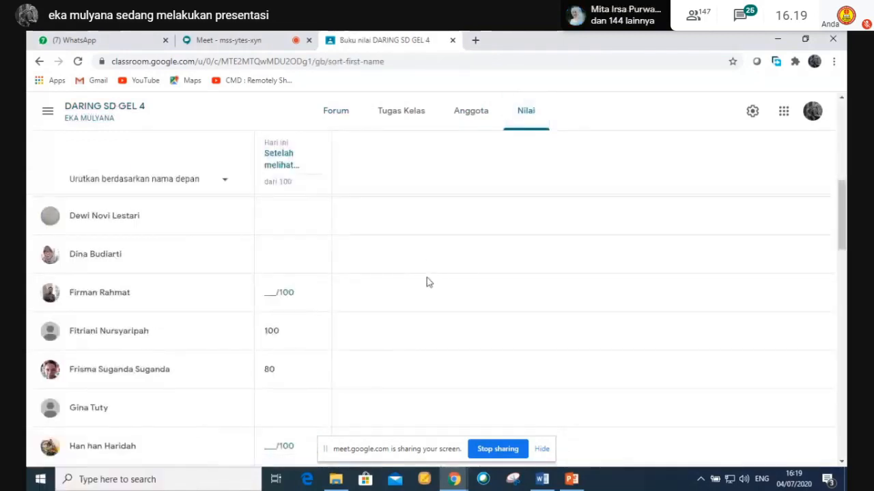
scroll(423, 201, up, 5)
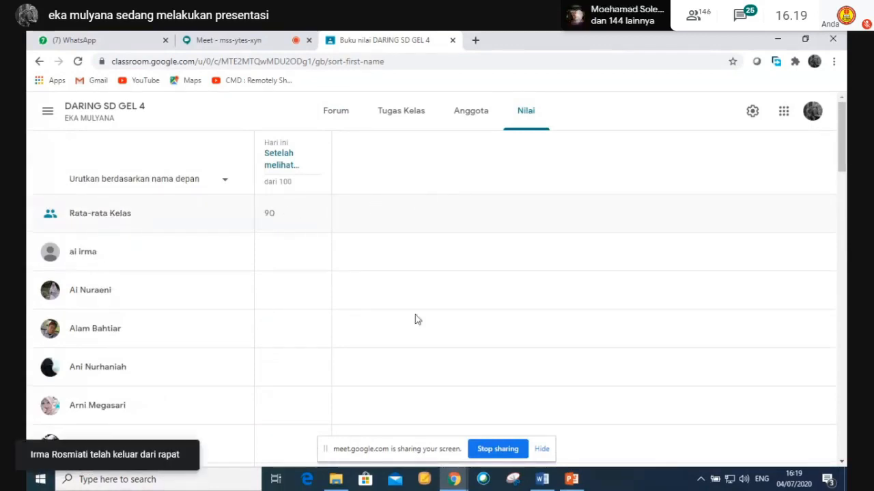
scroll(416, 319, down, 2)
scroll(417, 320, down, 4)
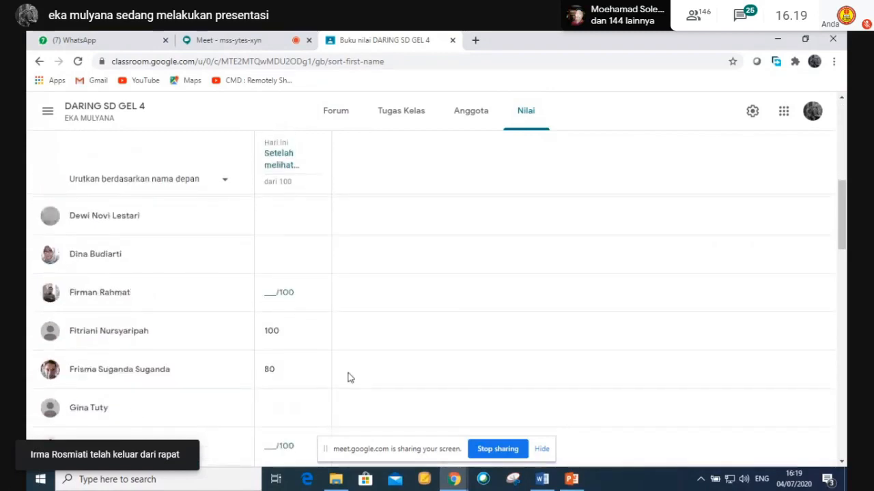
scroll(544, 372, down, 2)
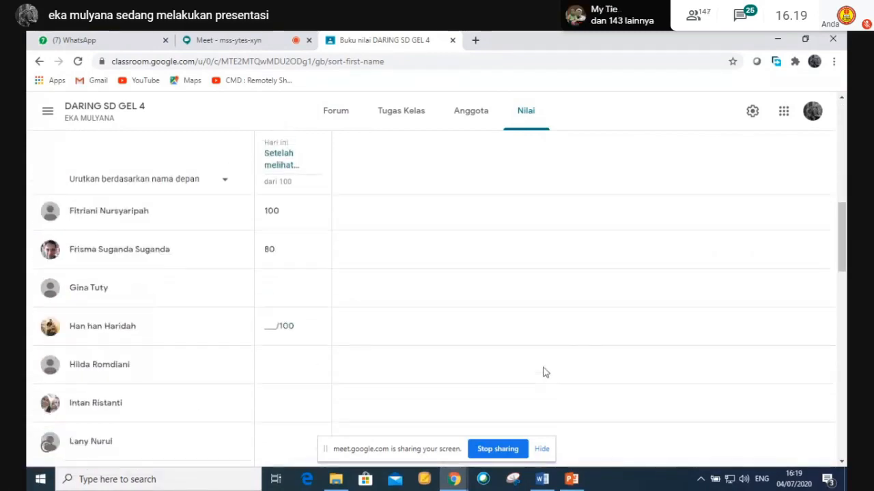
scroll(524, 285, up, 10)
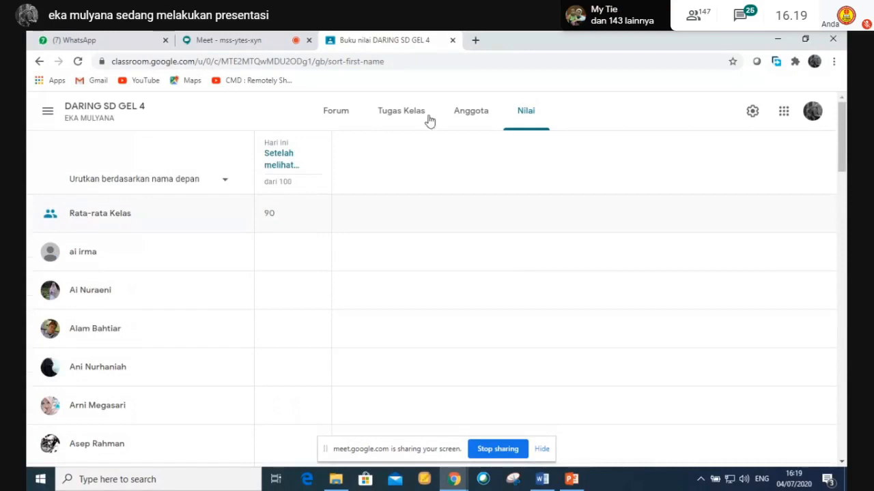
click(393, 115)
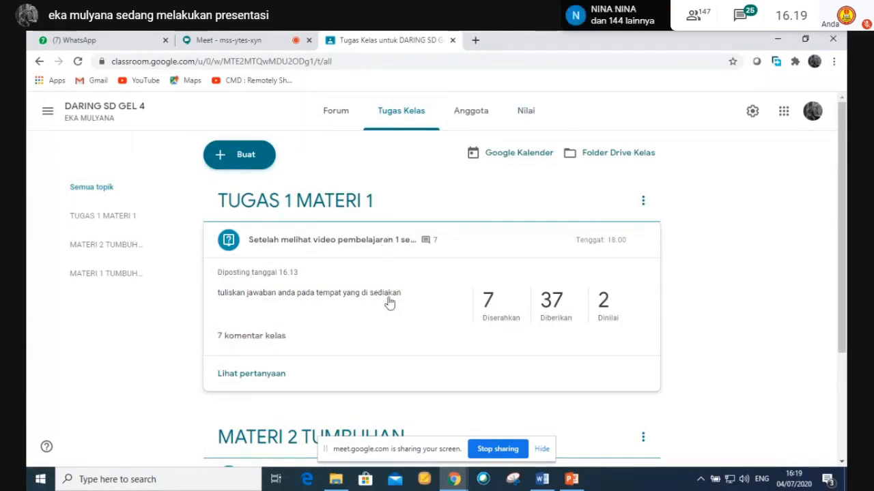
click(245, 164)
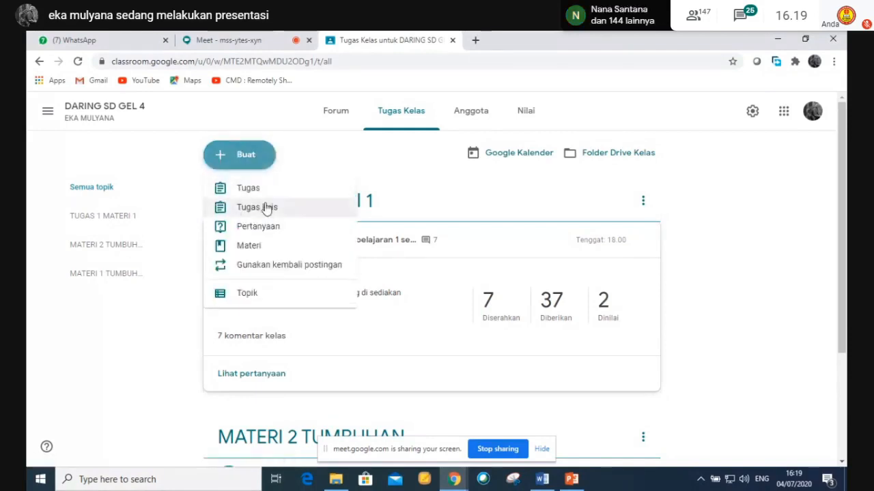
- Create quiz assignment 'TUGAS 2 MATERI TUMBUHAN' with instructions 'Kerjakan soal ini dengan memilih jawaban nya'
click(266, 206)
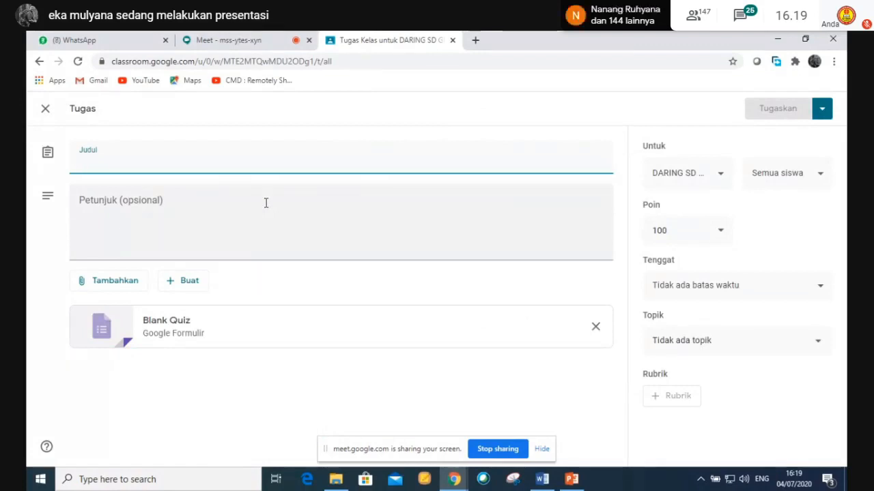
text(TUGAS 2)
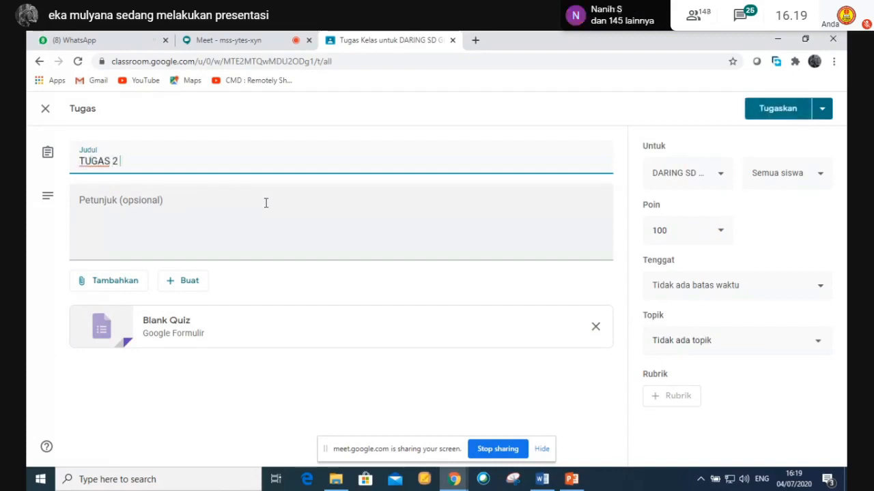
text( MATERI)
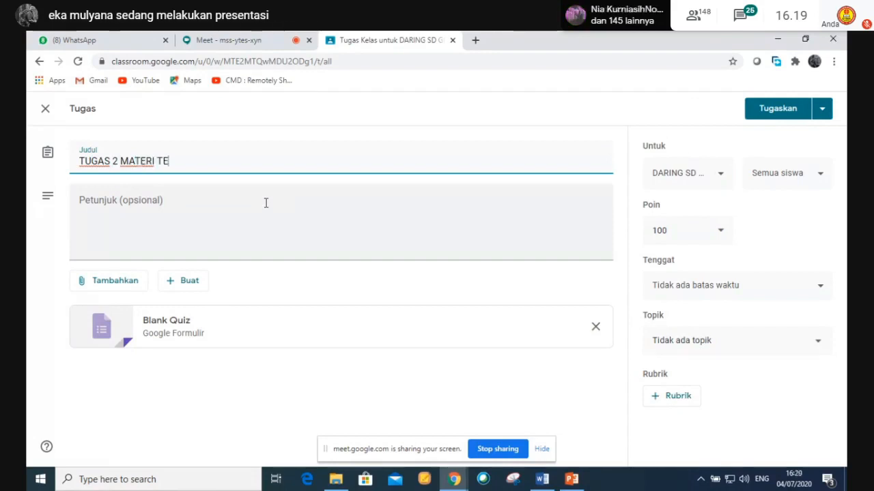
text( TUMBUHAN)
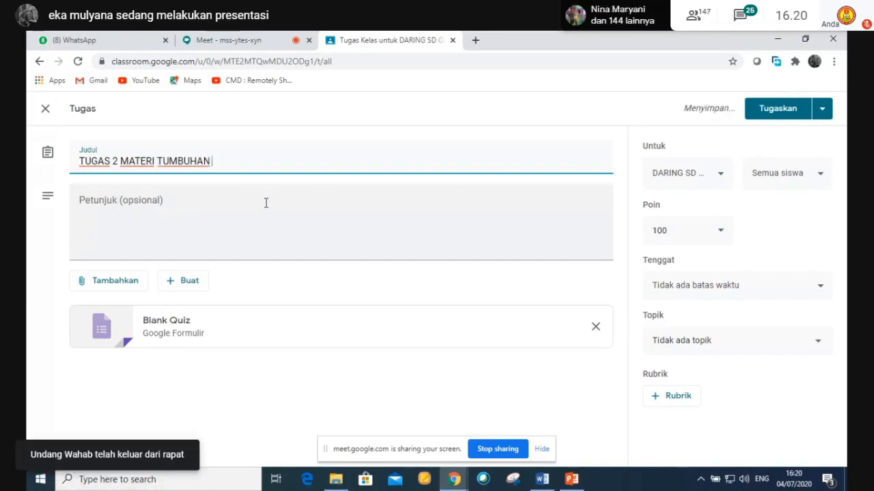
click(170, 221)
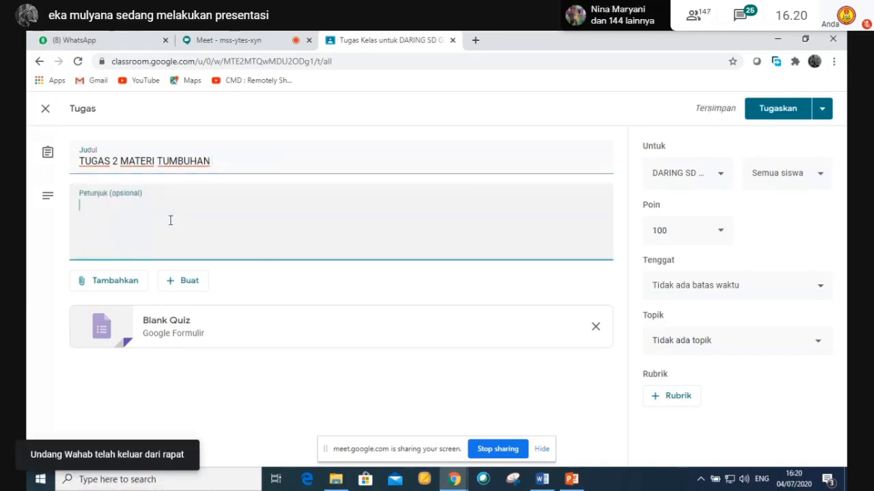
text(KER)
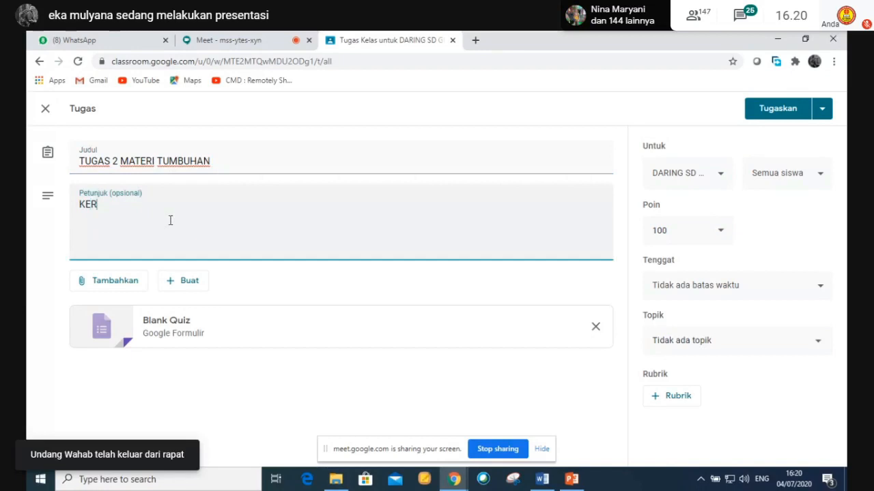
text(JAKAN)
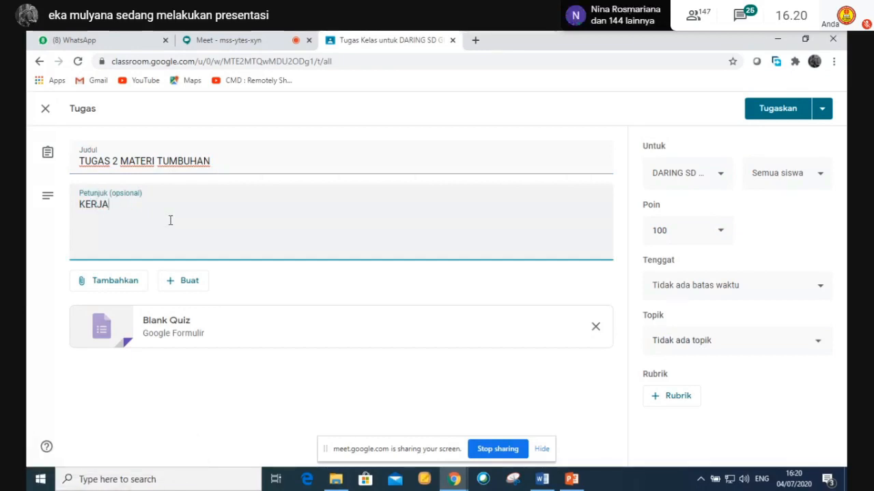
key(Tab)
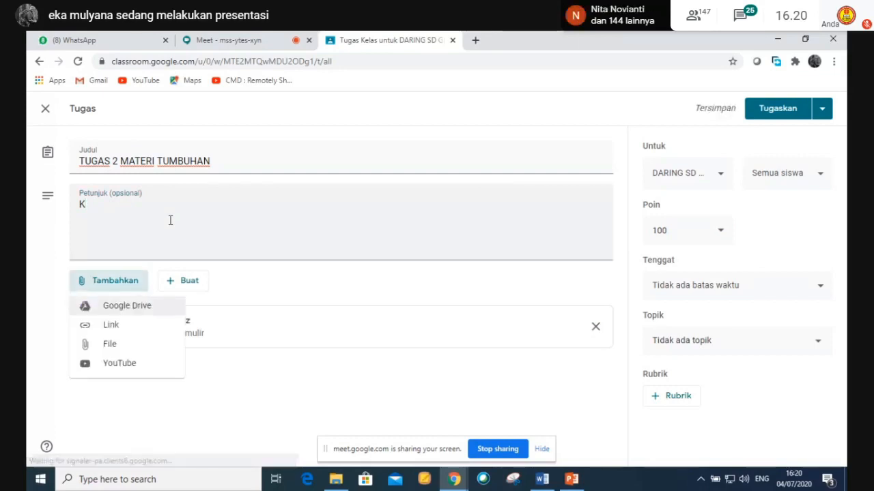
click(170, 220)
text(KER)
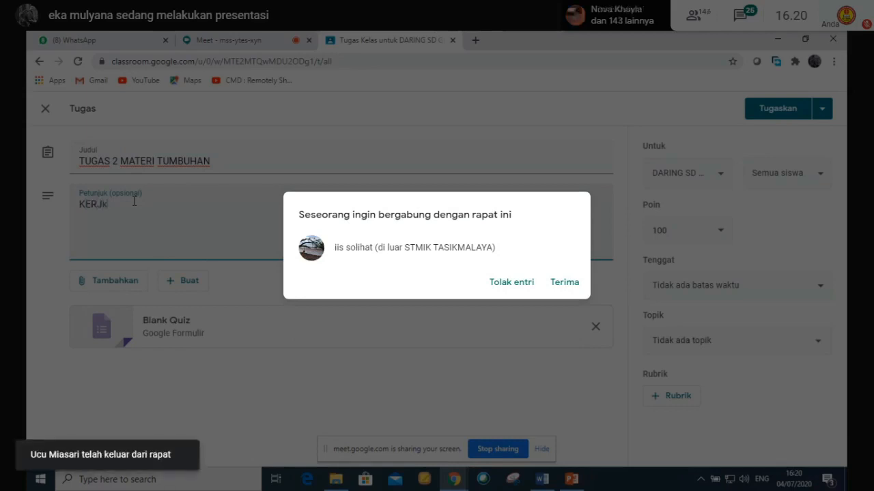
text(JkN SOLAINI)
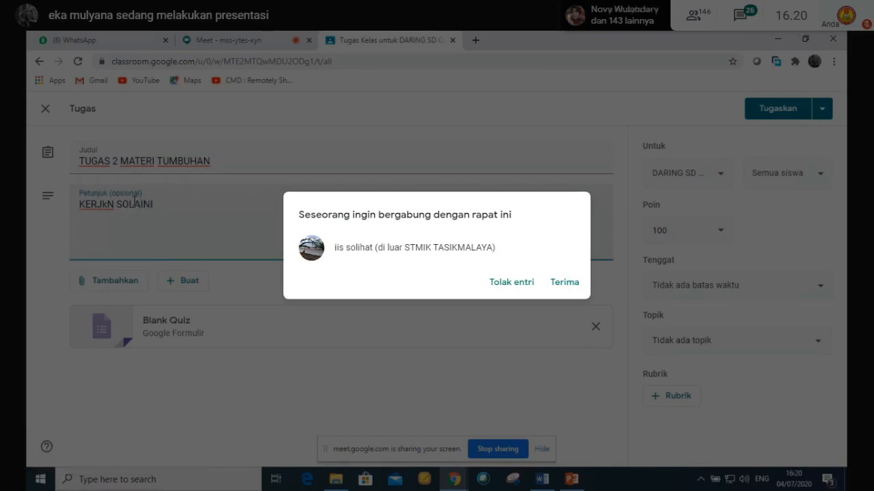
key(BackSpace)
key(BackSpace)
key(BackSpace)
key(BackSpace)
key(BackSpace)
key(BackSpace)
key(BackSpace)
key(BackSpace)
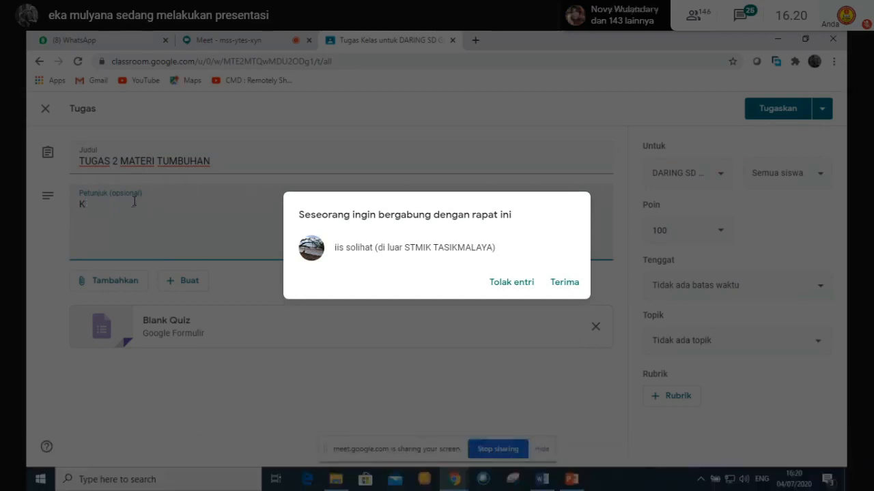
text(rjaka)
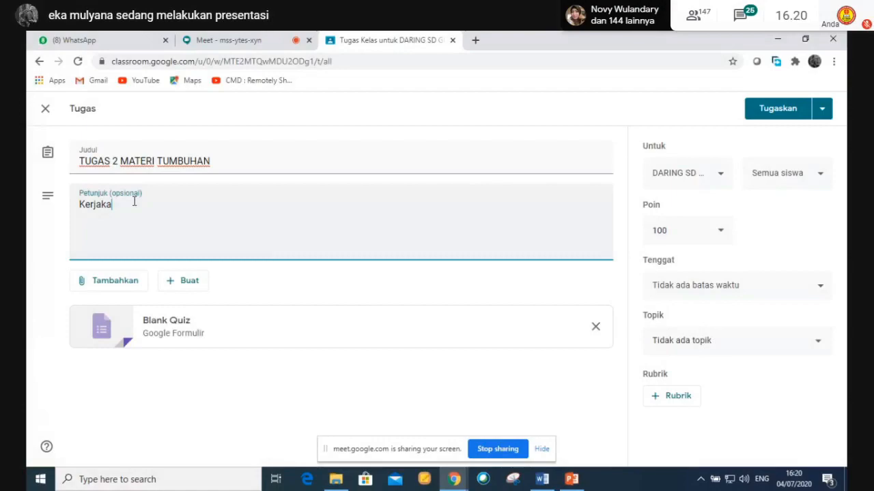
text(n soal ini de)
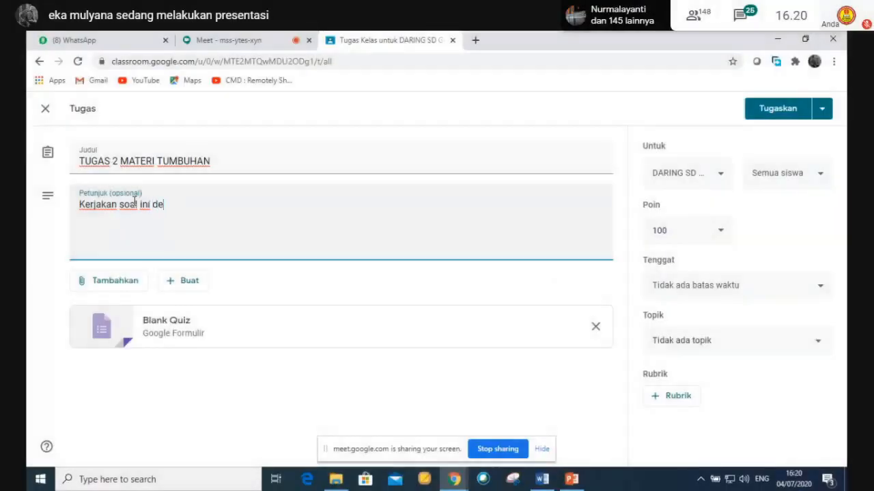
text(ngan me)
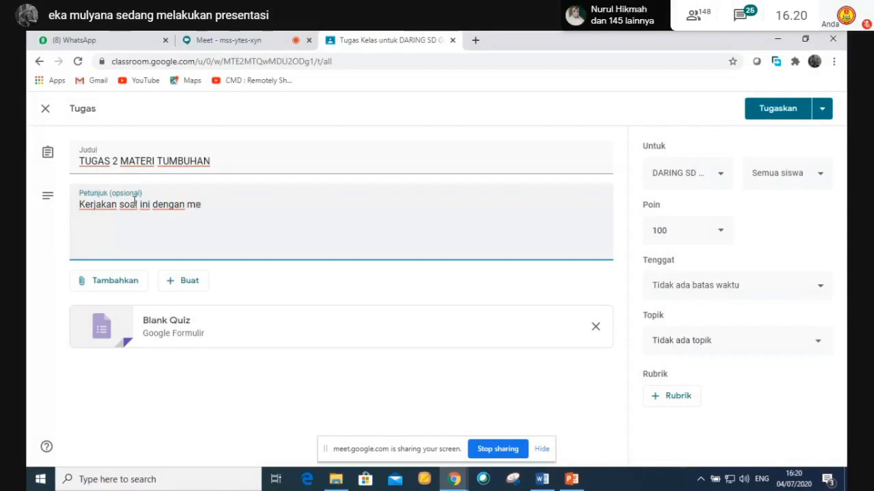
text(milih jawaban nya)
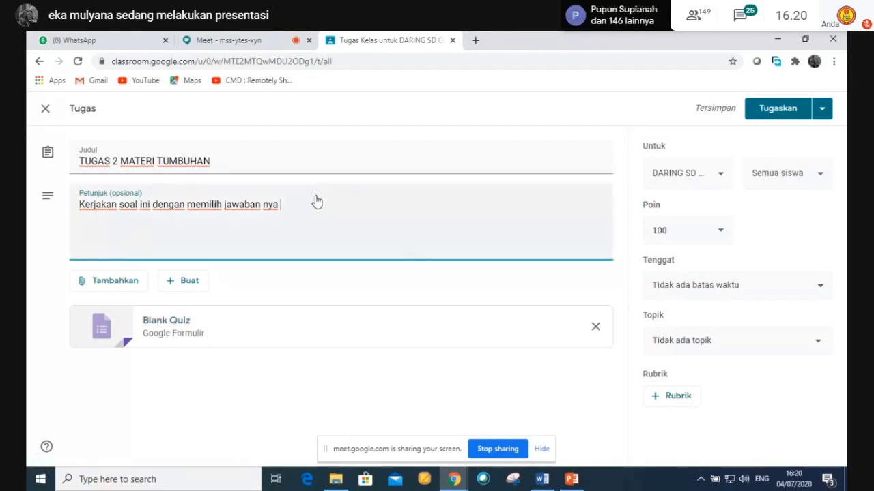
- Open the attached Blank Quiz in Forms and name its first question 'TUGAS 2'
click(104, 327)
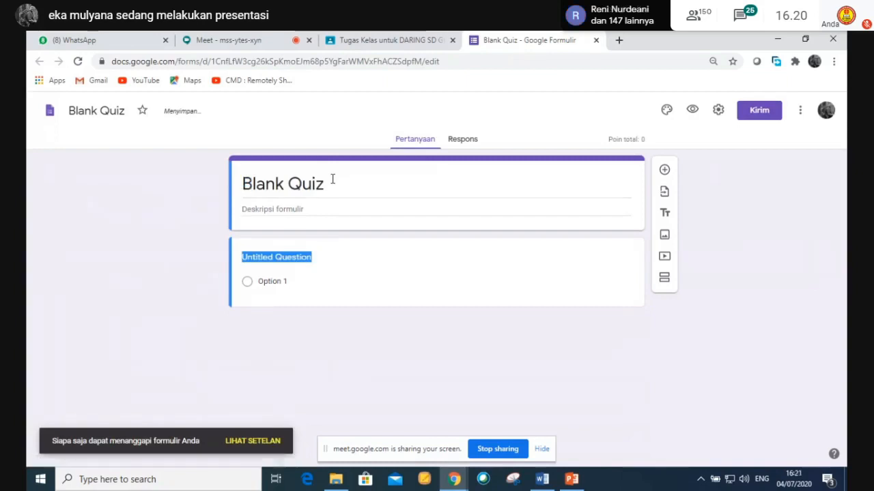
text(TU)
key(Return)
text(G)
key(Return)
text(AS)
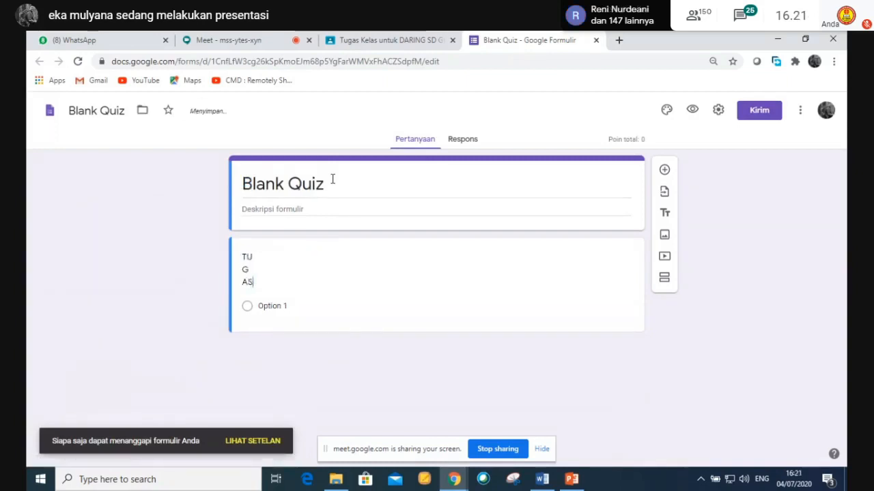
text( 2)
- Title the form 'TUGAS 2 MATERI 1 TUMBUHAN' and describe it 'SILAHKAN PILIH NAMA POHON YANG ADA DALAM MTERI 1'
click(332, 180)
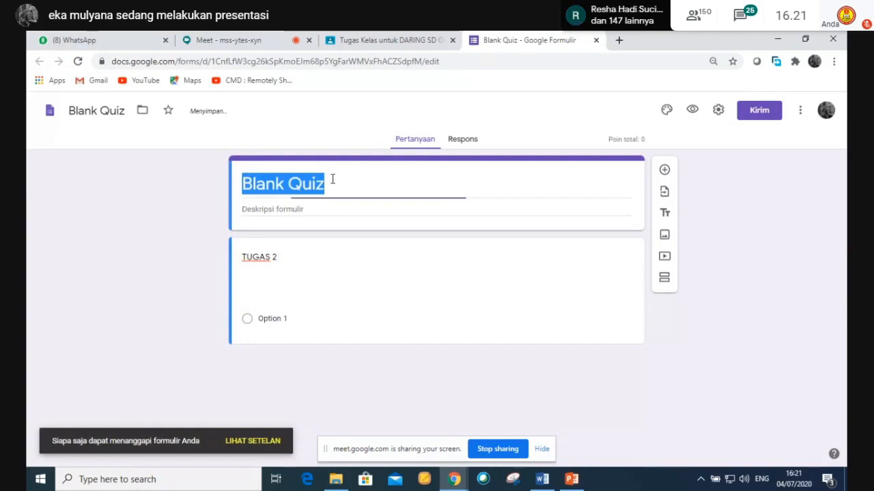
text(TU)
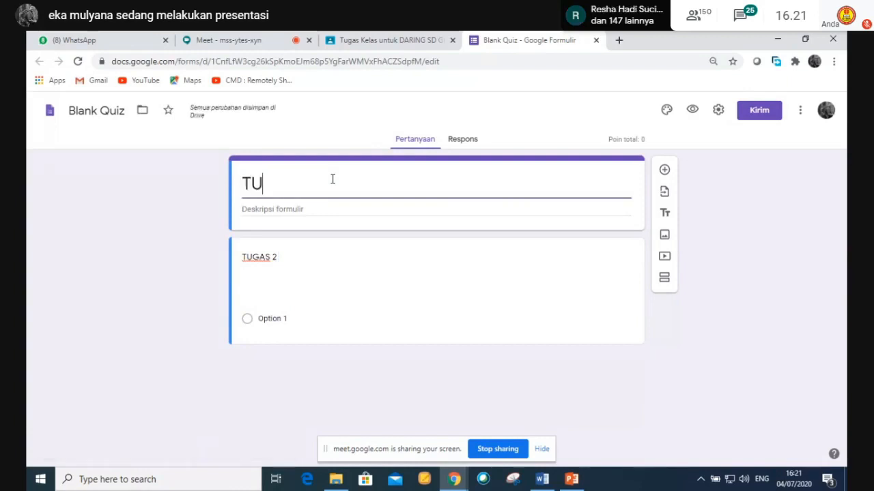
text(GAS 2 )
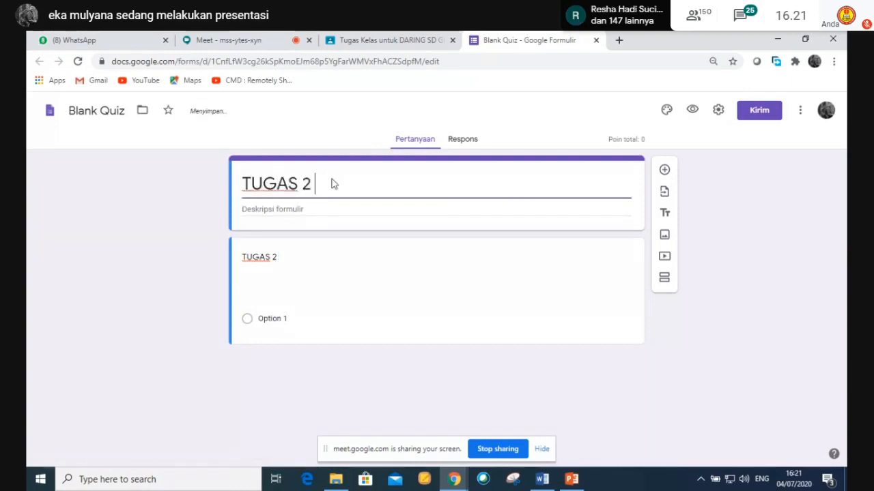
text(MATERI )
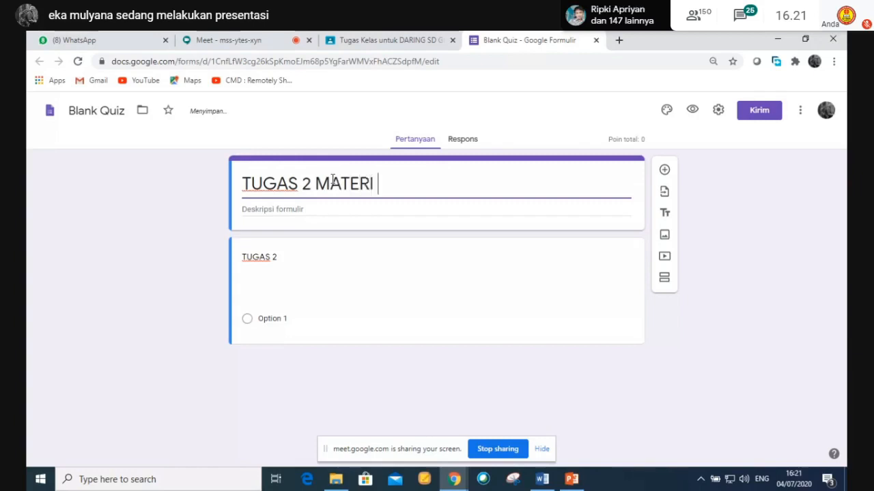
text(1 TUMBUHAN)
click(265, 209)
text(SIL)
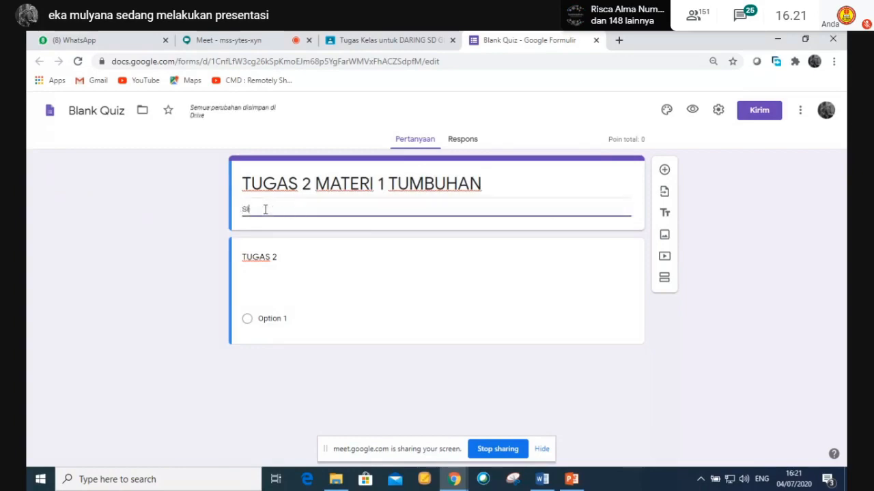
text(AHKAN)
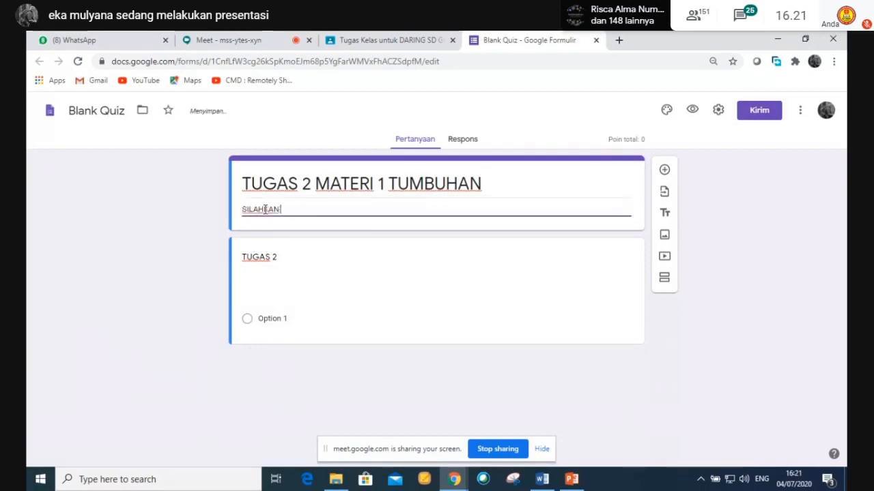
text( PILIH NAMA PO)
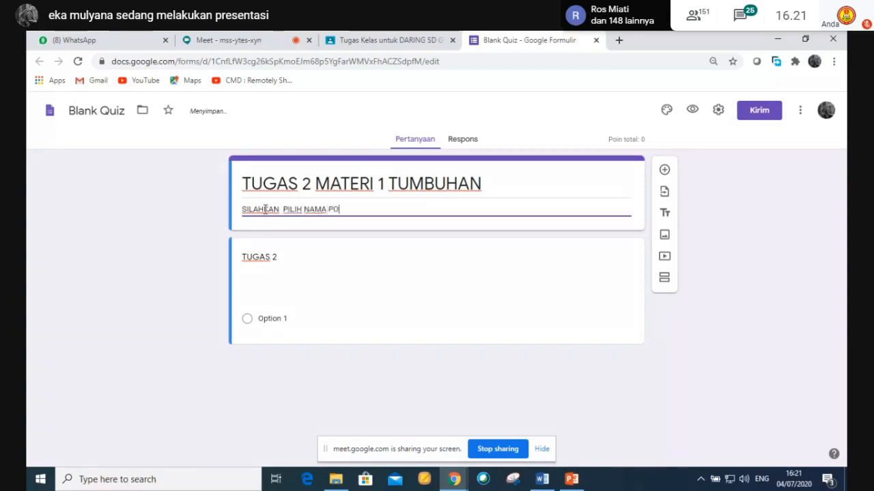
text(HON YANG)
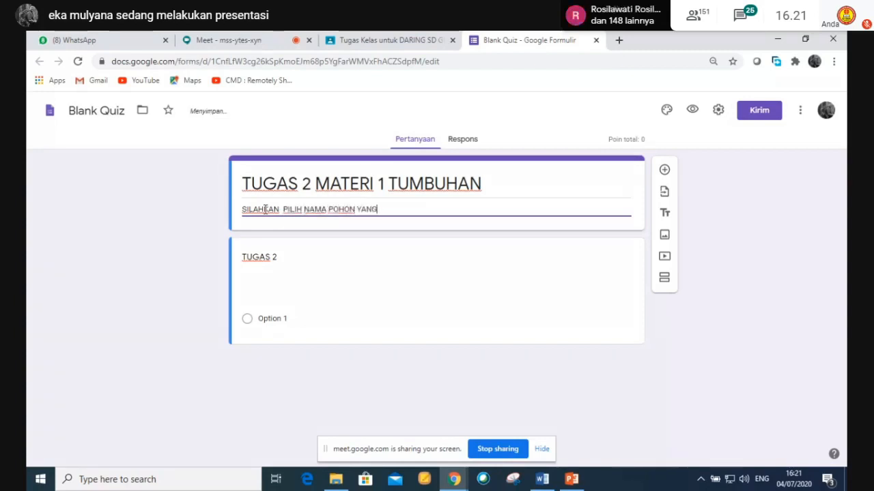
text( ADA DALAM)
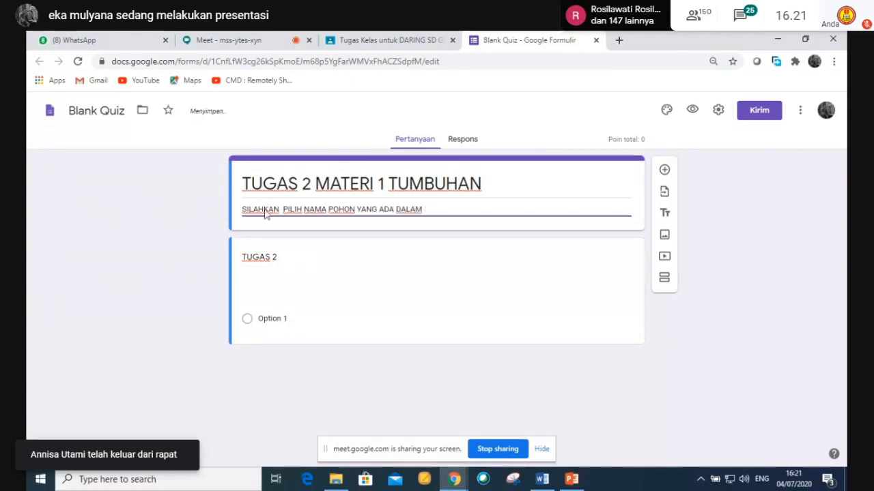
text( MTERI 1)
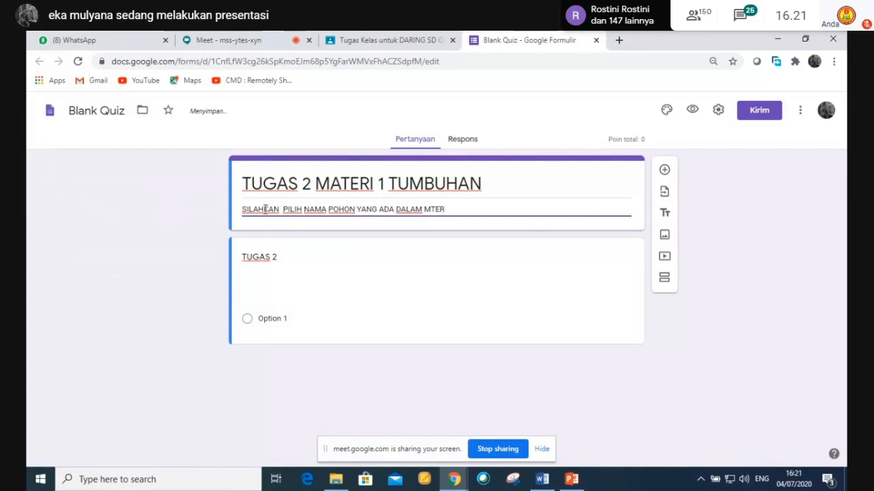
click(272, 258)
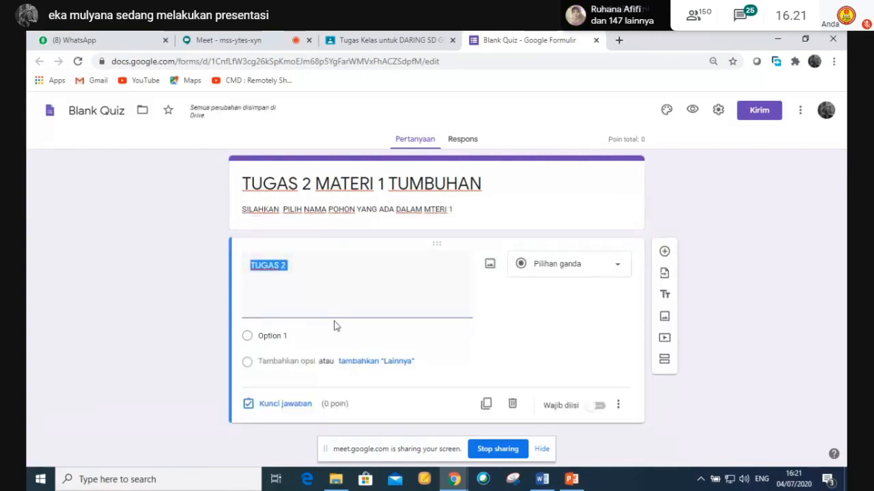
- Replace the question title with the copied form description and make it a checkbox question
click(531, 306)
click(356, 261)
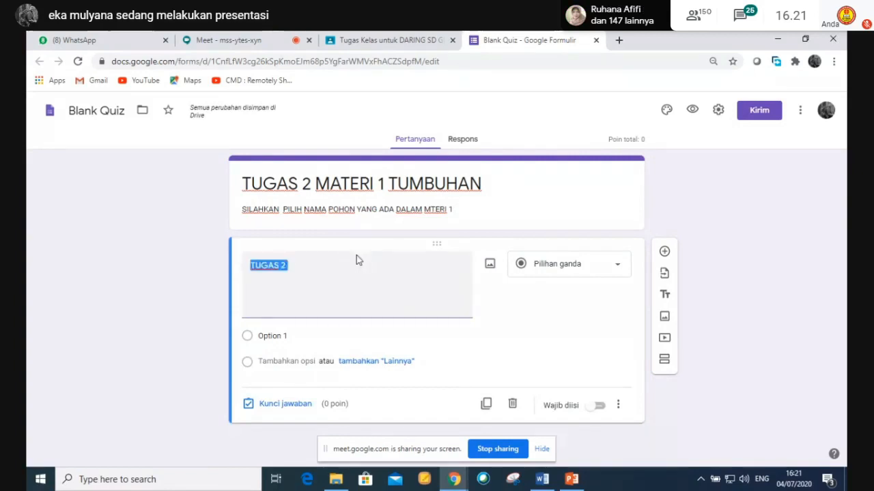
click(266, 211)
key(ctrl+c)
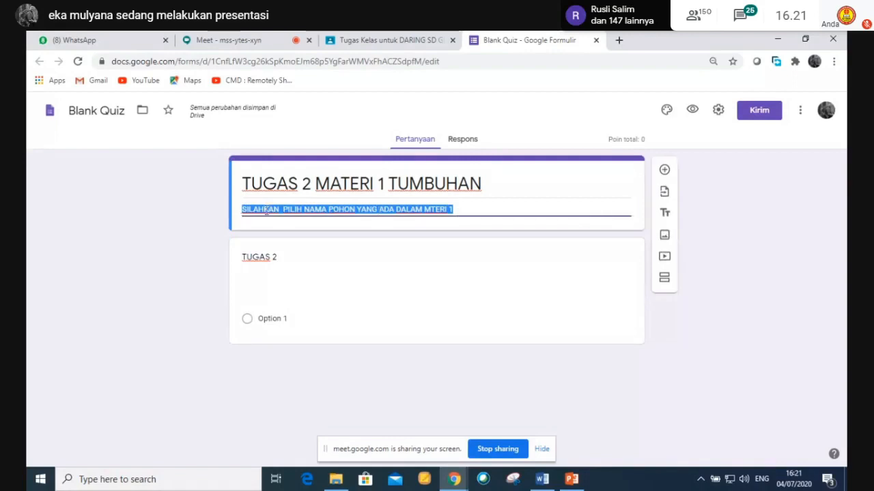
click(273, 254)
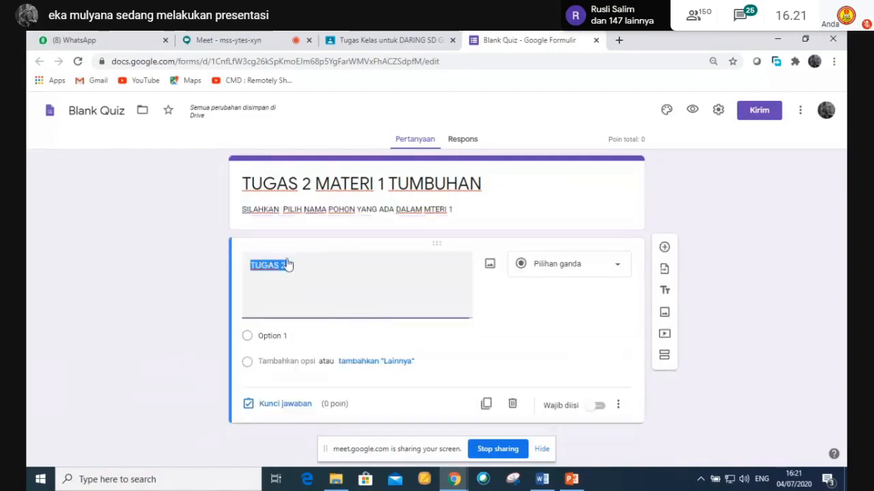
key(ctrl+v)
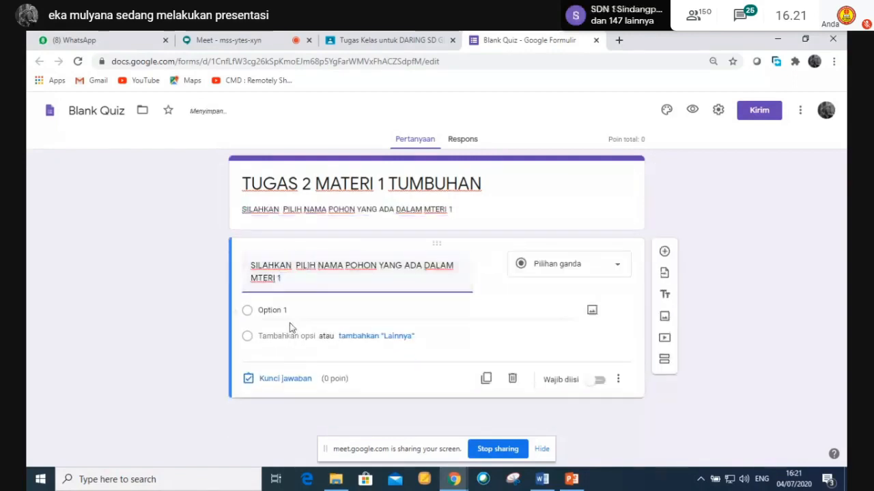
click(616, 269)
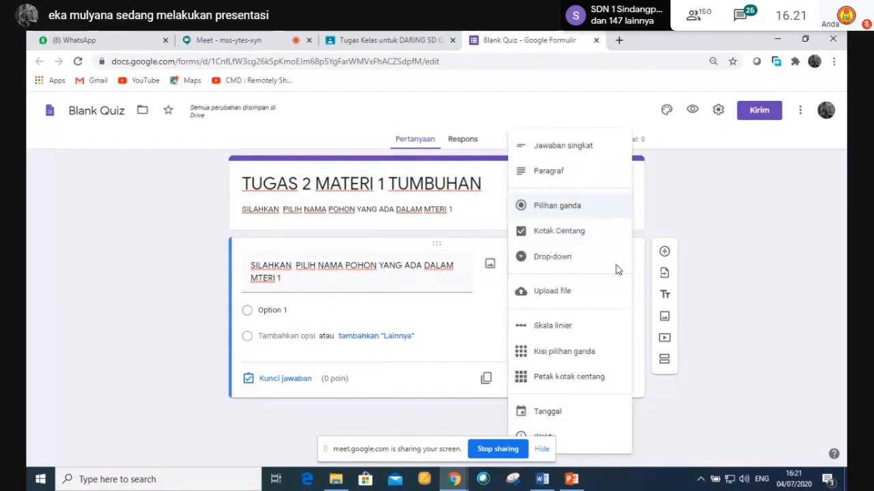
click(571, 234)
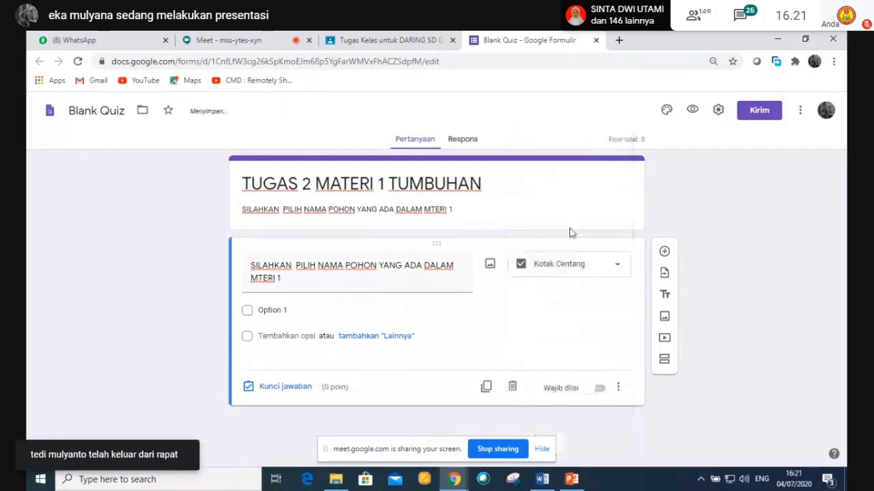
- Add choices POHAN MANGGA, POHON JERUK, POHON PEPAYA and RUMPUT, plus an Other option
click(277, 313)
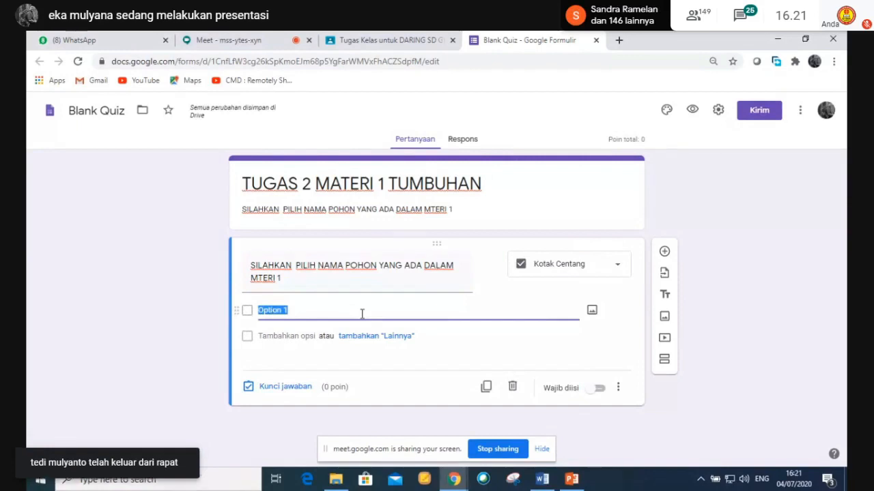
text(POHAN MANGGA)
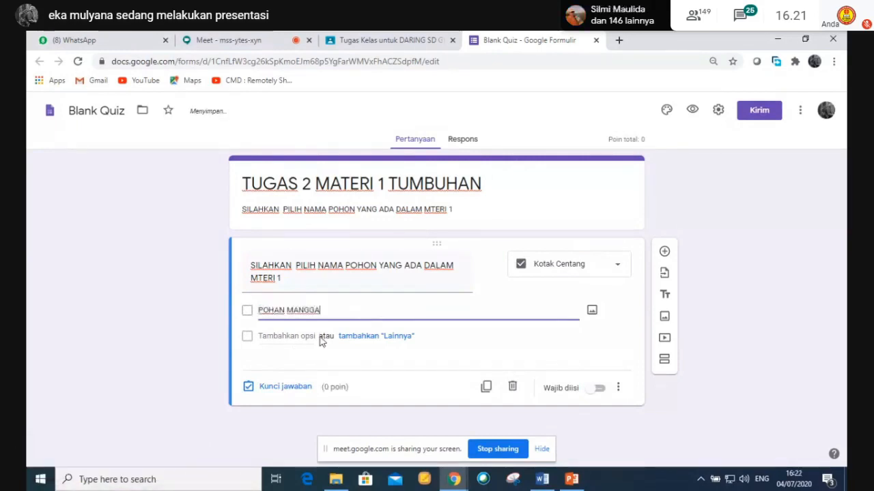
click(355, 340)
click(279, 361)
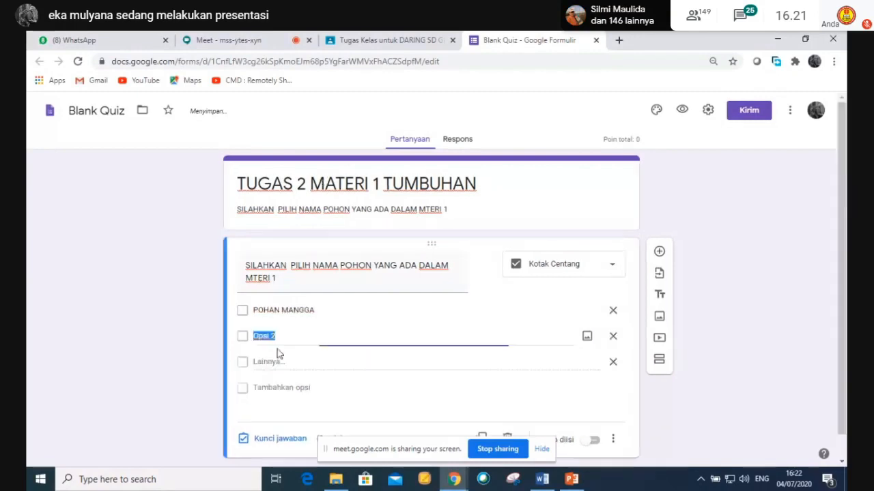
text(POH)
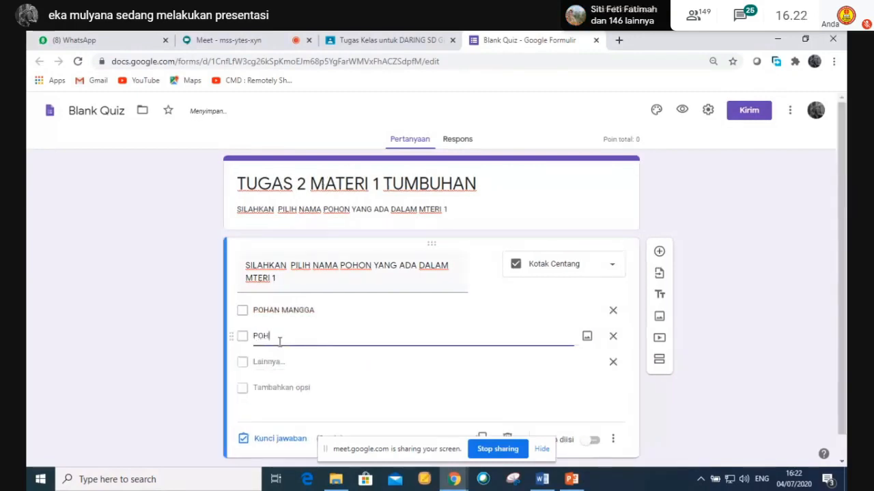
text(ON JERU)
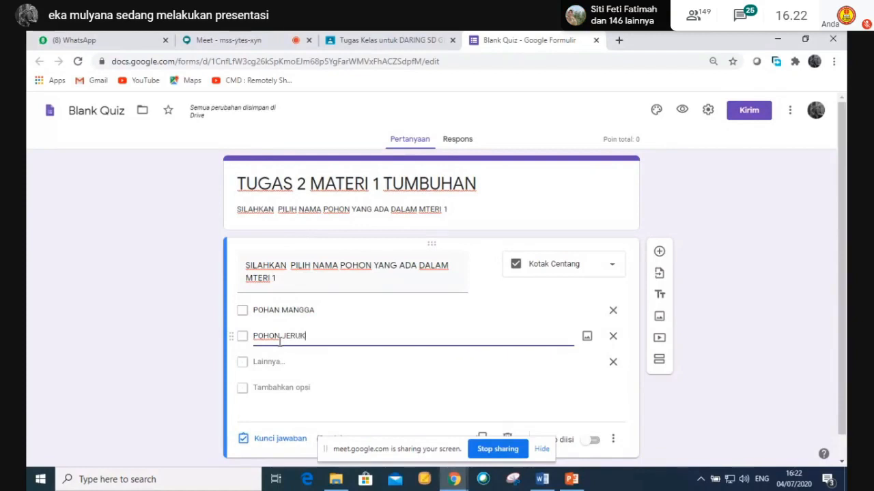
text(K)
click(268, 387)
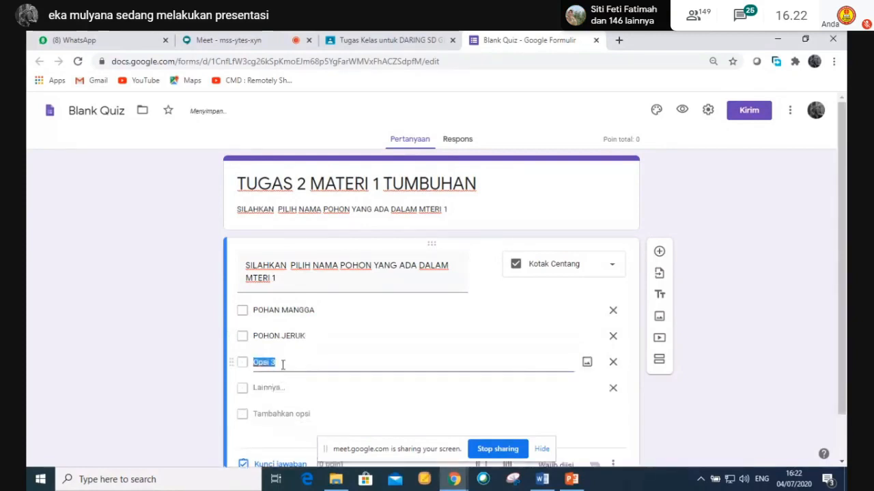
text(POHO)
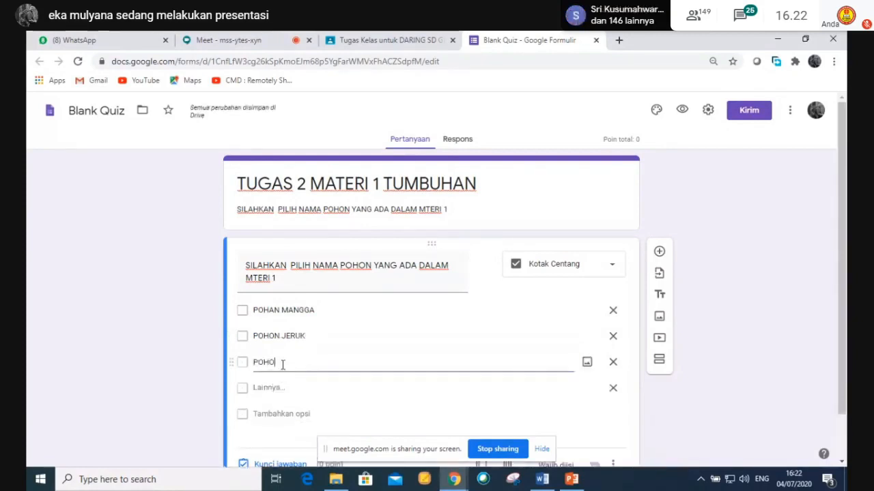
text(N TE)
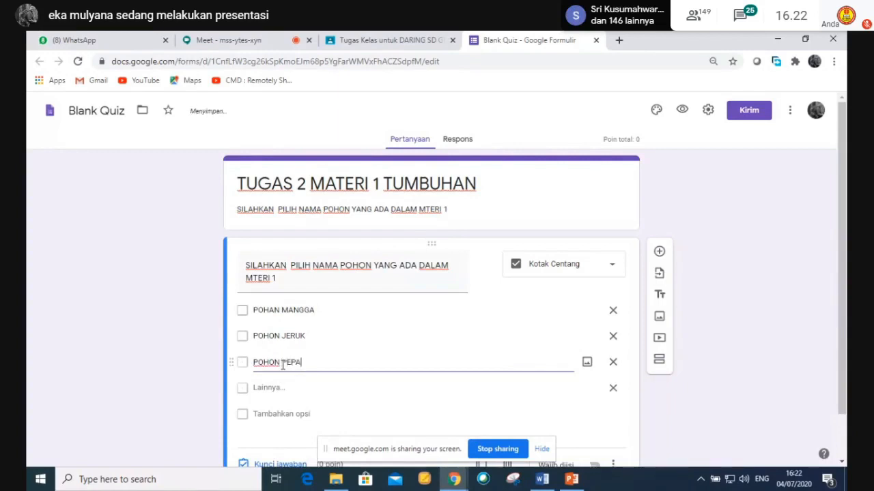
text(PAYA)
click(265, 413)
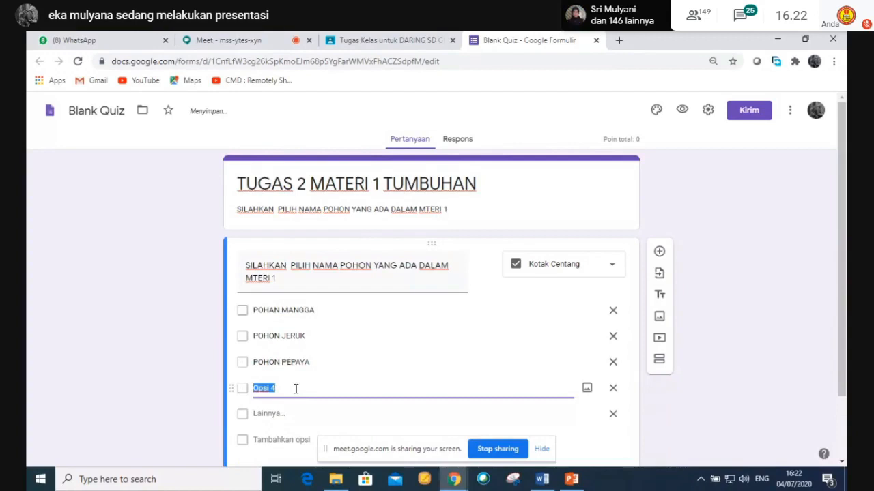
text(PU)
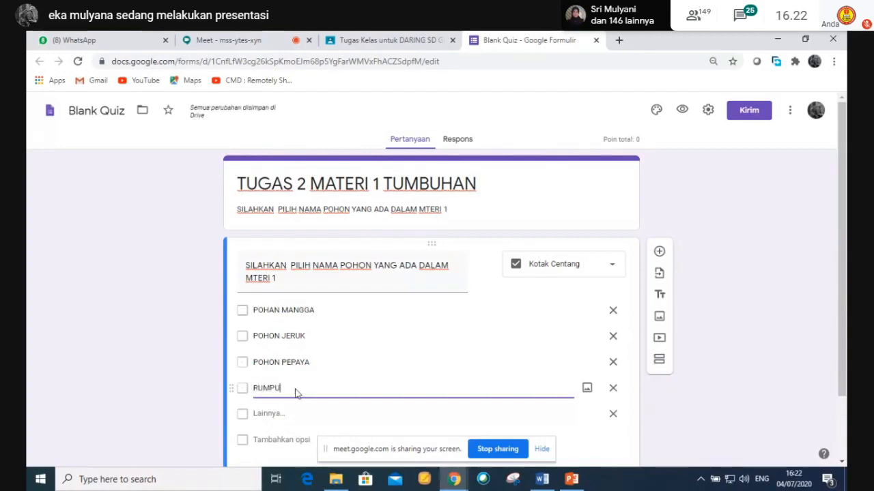
text(MPUT)
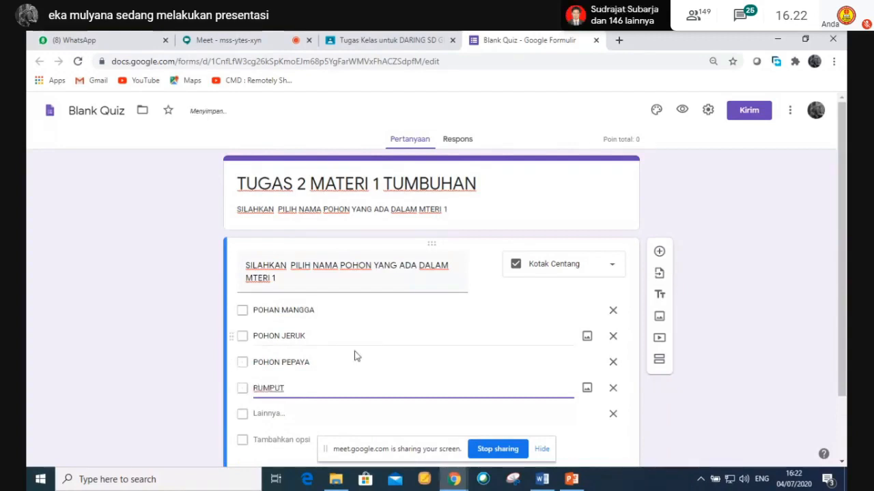
scroll(354, 351, down, 1)
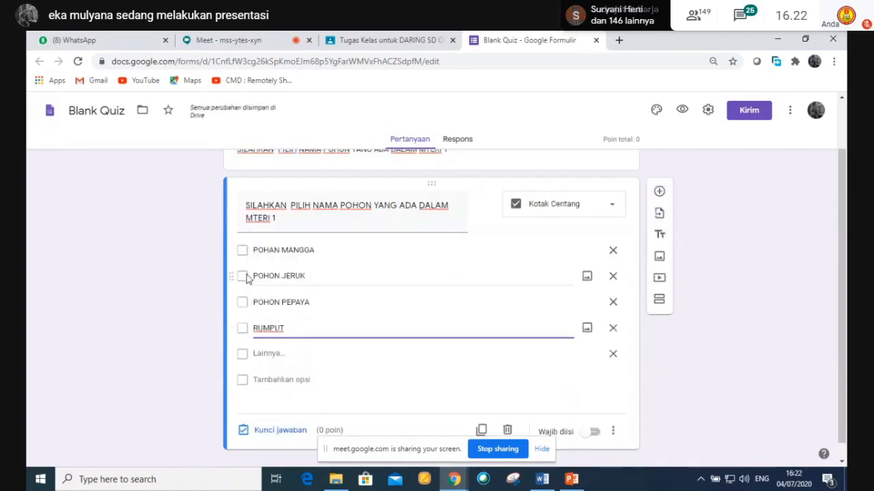
- In the answer key, mark POHAN MANGGA, POHON JERUK and POHON PEPAYA correct, worth 100 points
click(268, 431)
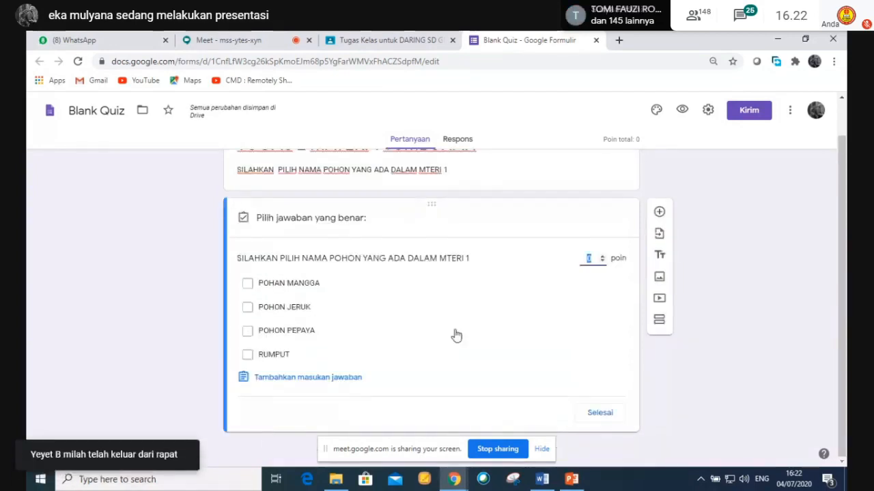
click(247, 282)
click(248, 308)
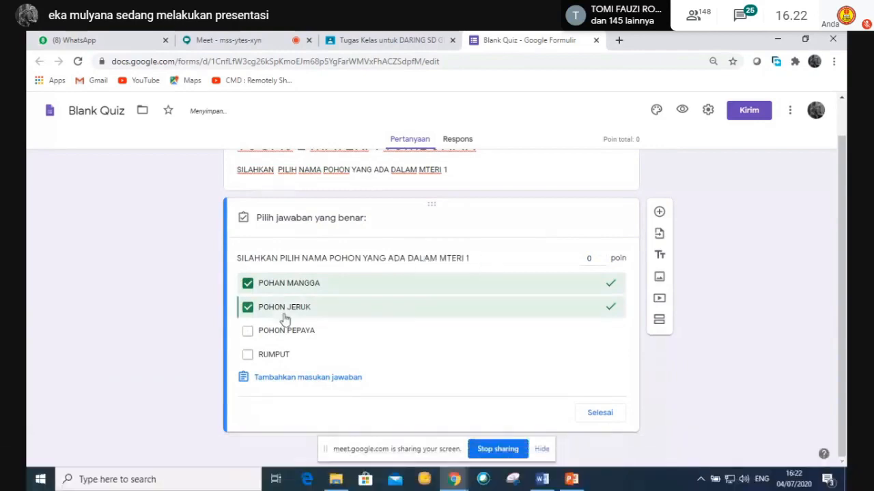
click(247, 331)
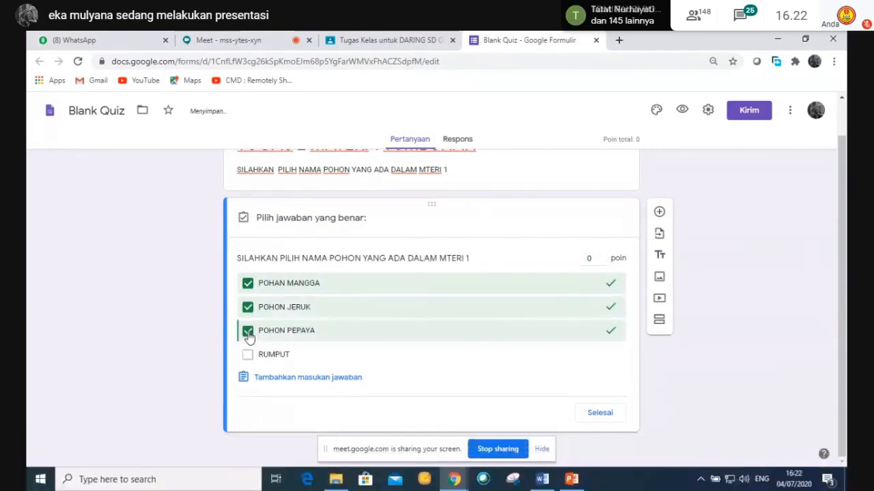
click(600, 262)
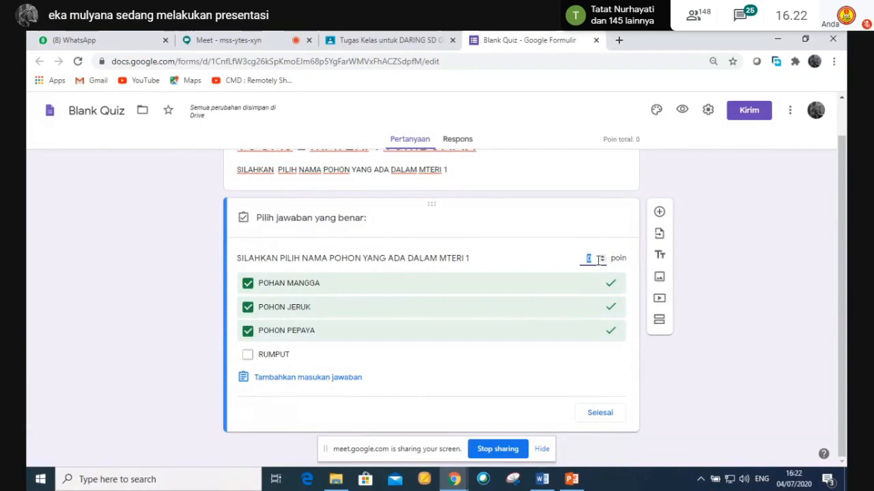
text(100)
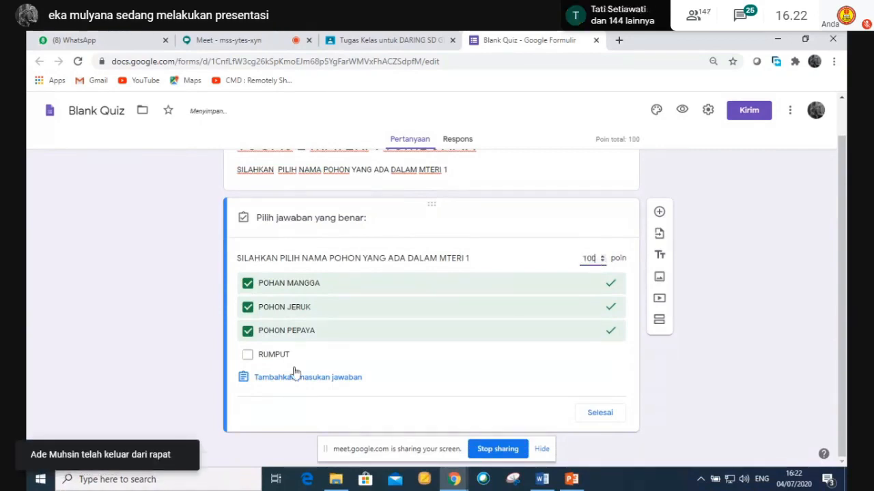
click(599, 413)
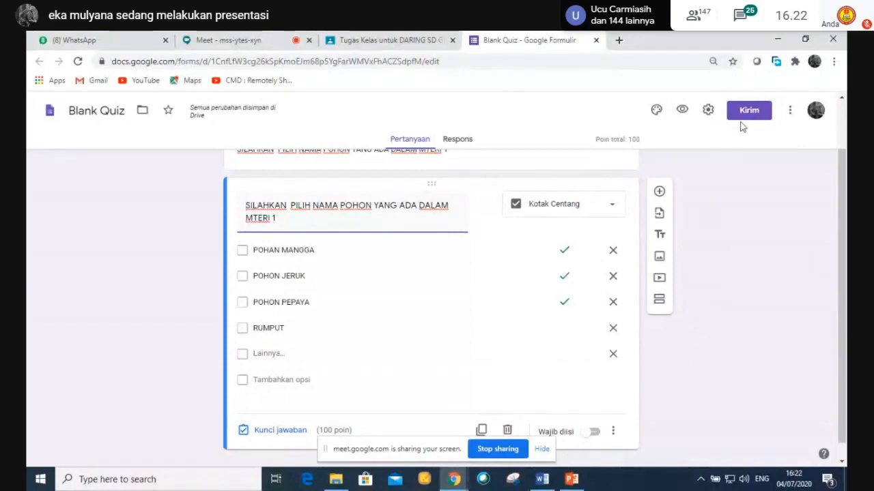
scroll(744, 136, up, 1)
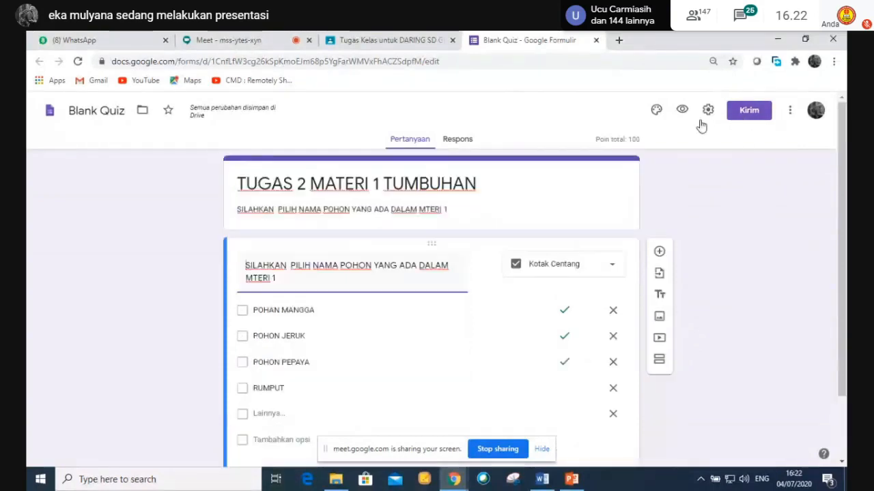
- Copy the quiz's response link from the send-form dialog, then close the dialog
click(749, 110)
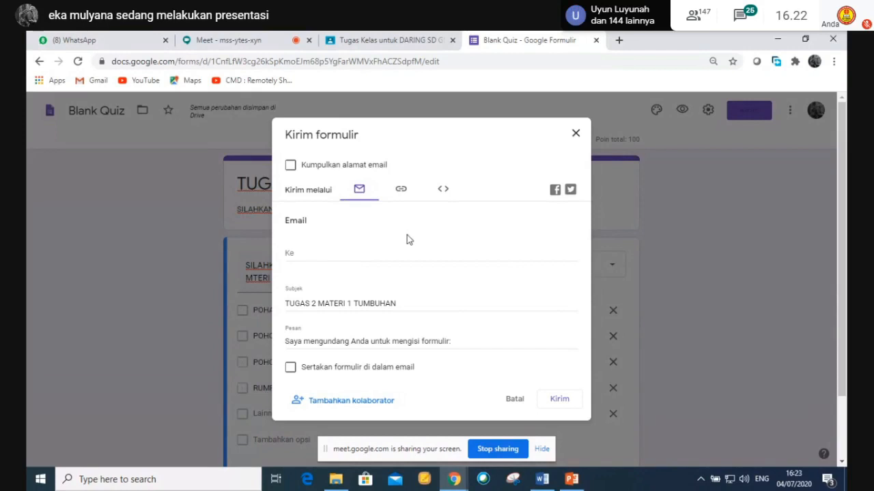
click(400, 190)
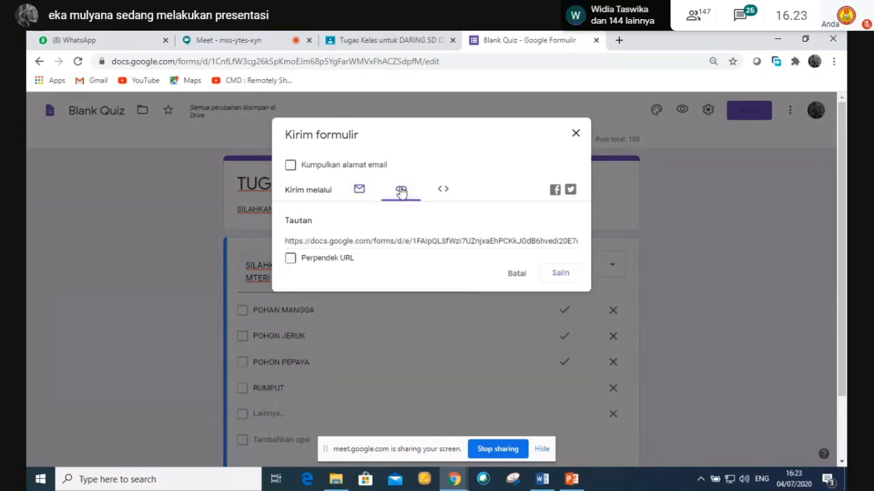
click(564, 274)
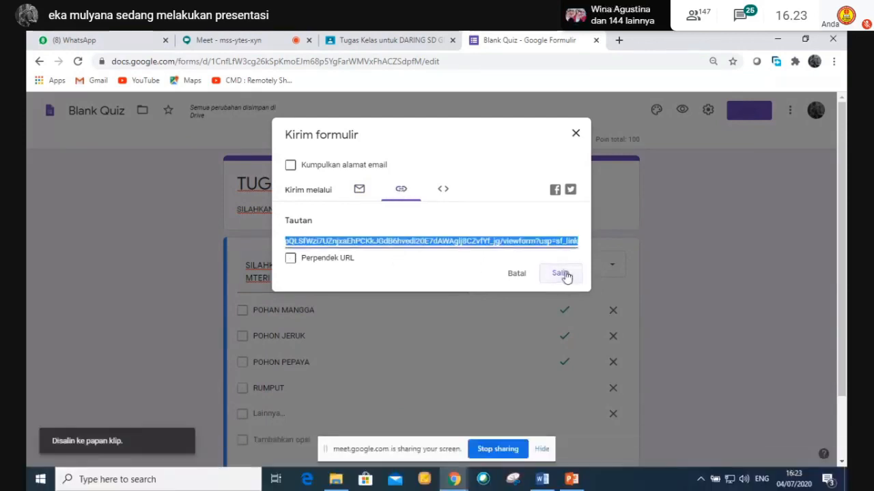
click(575, 134)
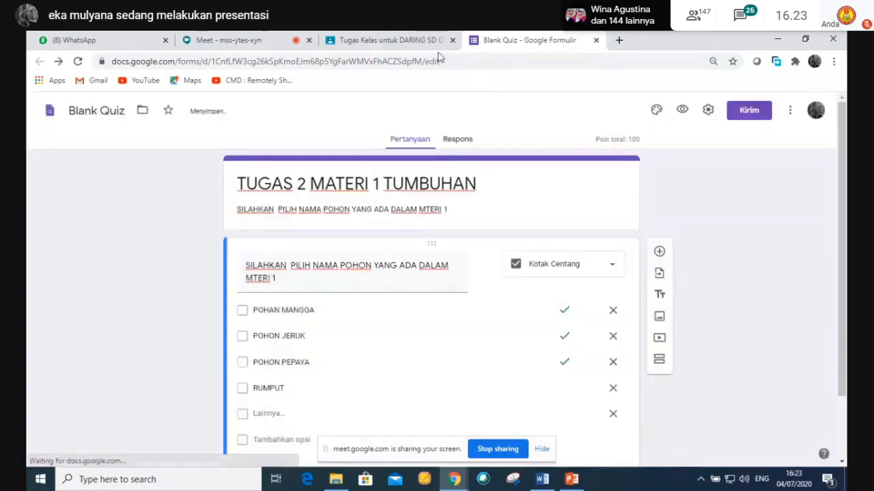
- Attach the pasted TUGAS 2 MATERI 1 TUMBUHAN quiz link and remove the Blank Quiz attachment
click(388, 41)
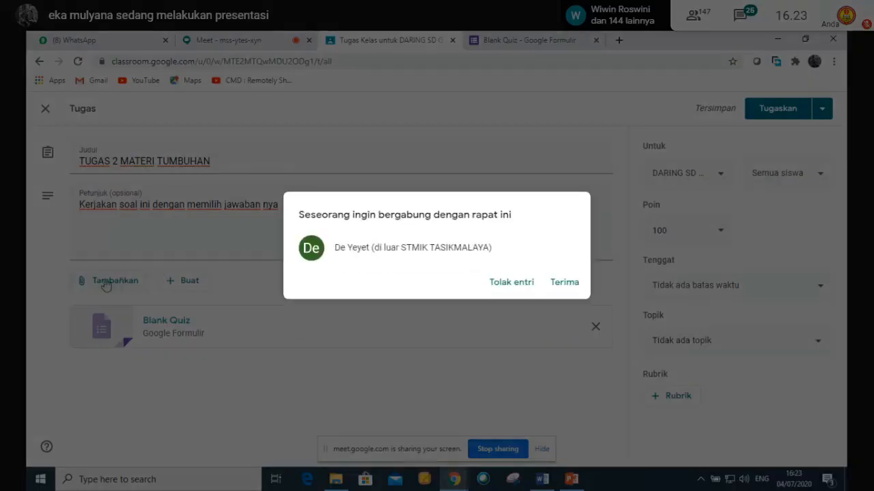
click(100, 284)
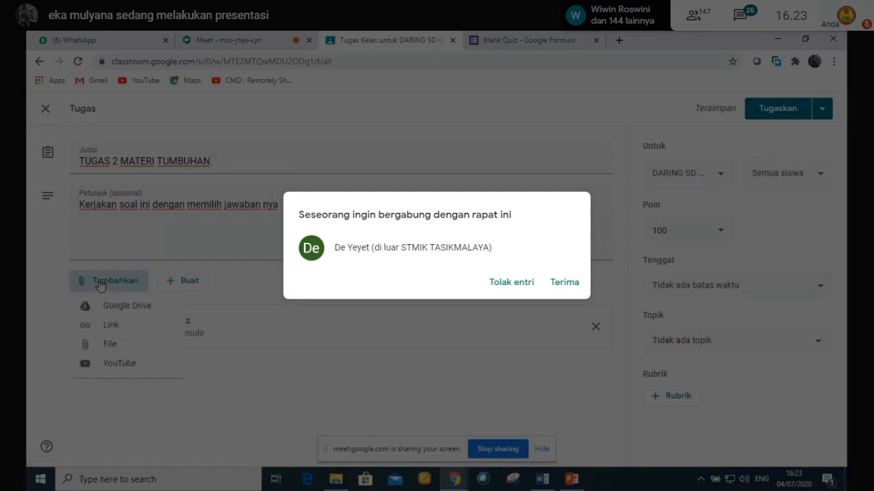
click(111, 326)
right_click(401, 286)
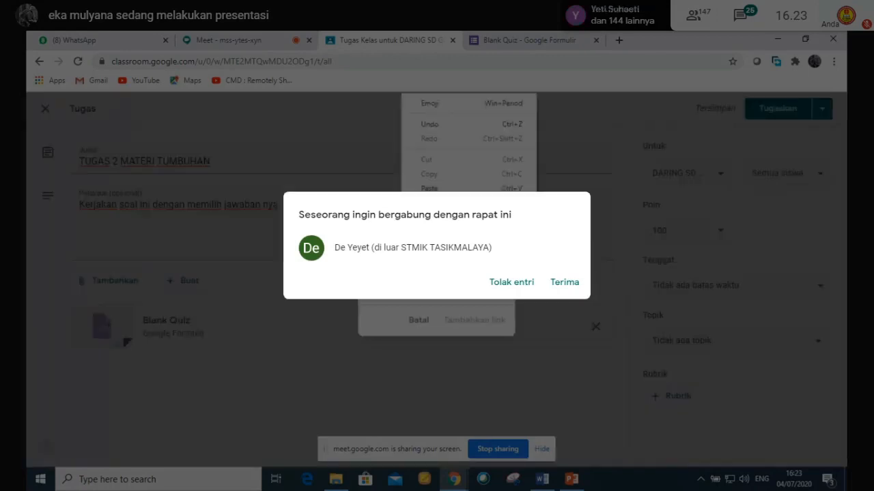
click(450, 187)
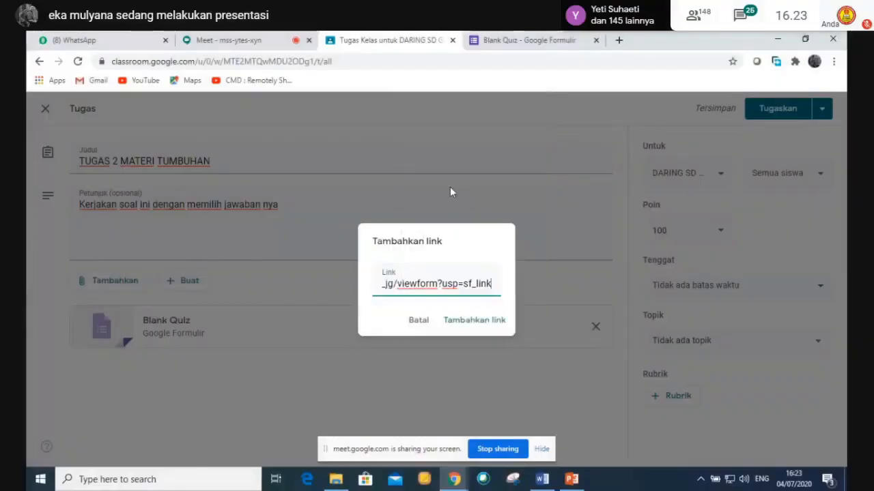
click(473, 322)
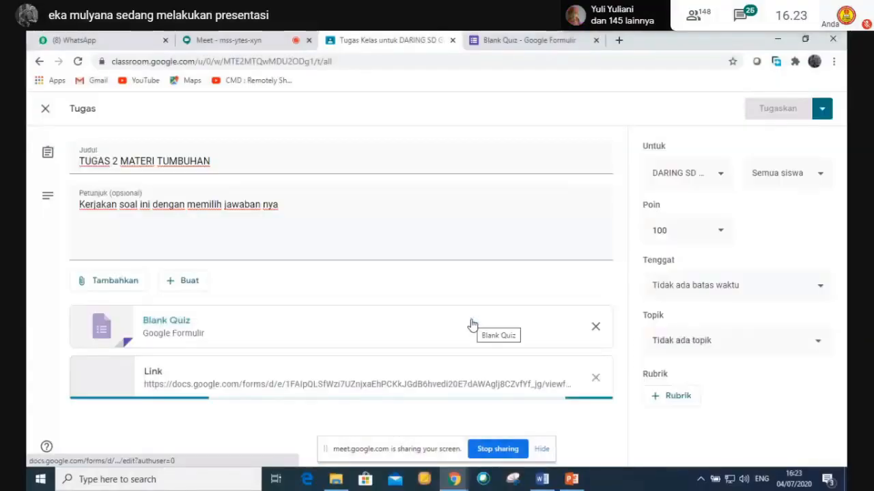
click(595, 327)
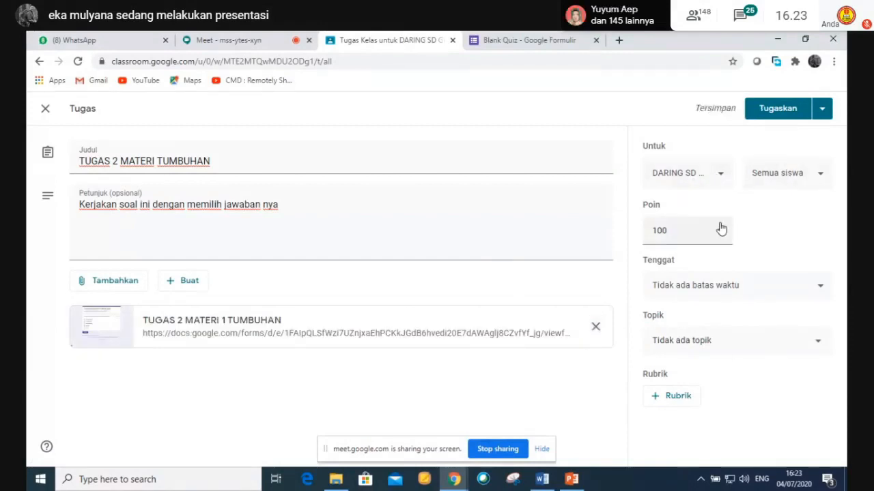
- Change the point value to 1 and set the deadline to 4 Jul 2020 at 20.00
click(691, 230)
drag(687, 234, 637, 238)
text(1)
click(789, 245)
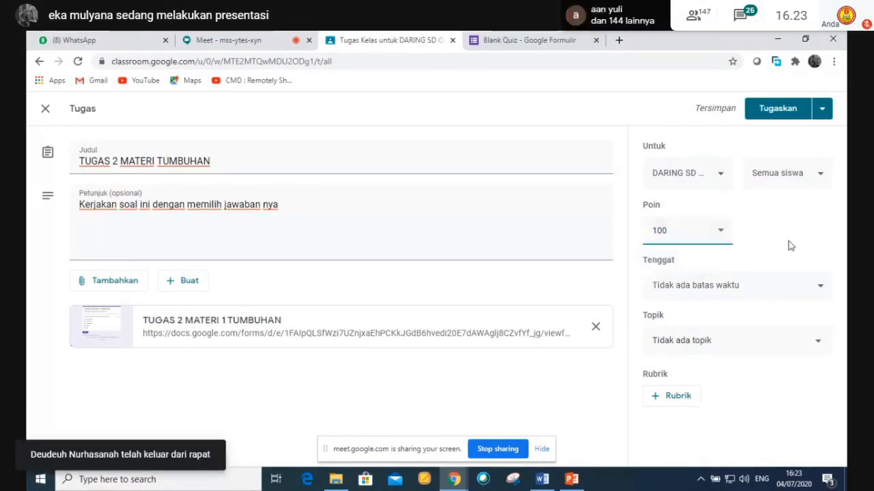
click(718, 290)
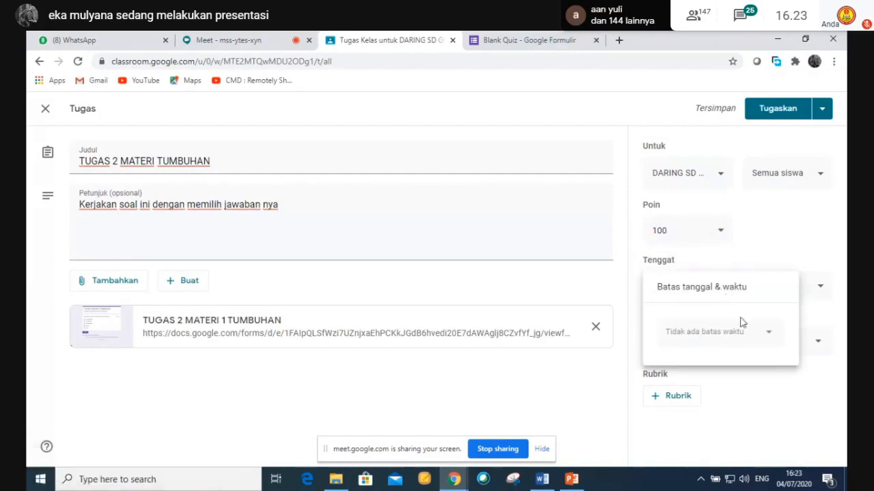
click(707, 336)
click(779, 232)
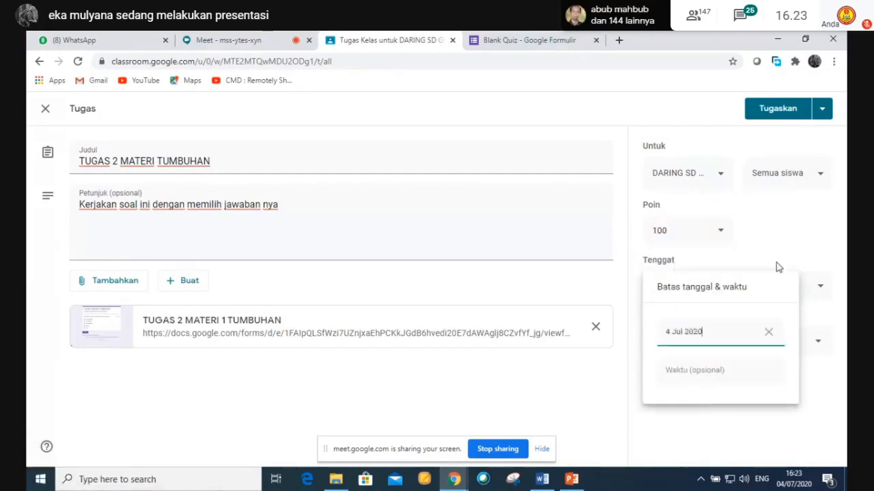
click(711, 373)
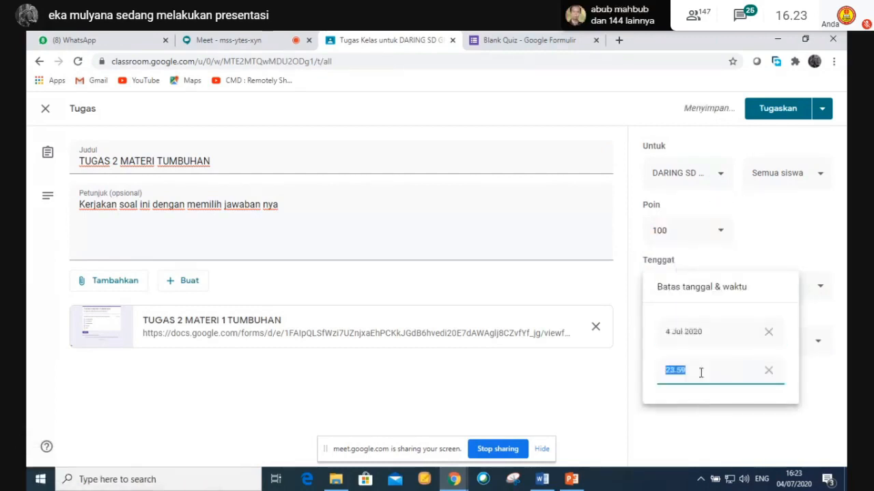
text(20)
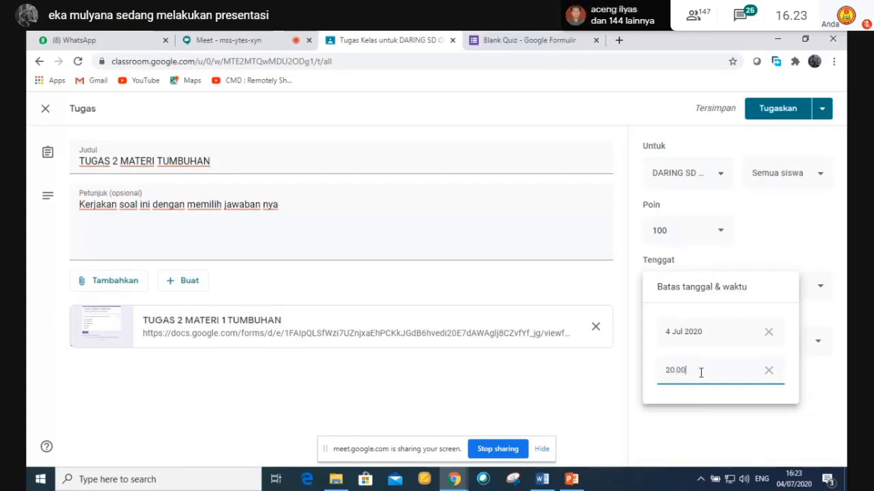
click(826, 382)
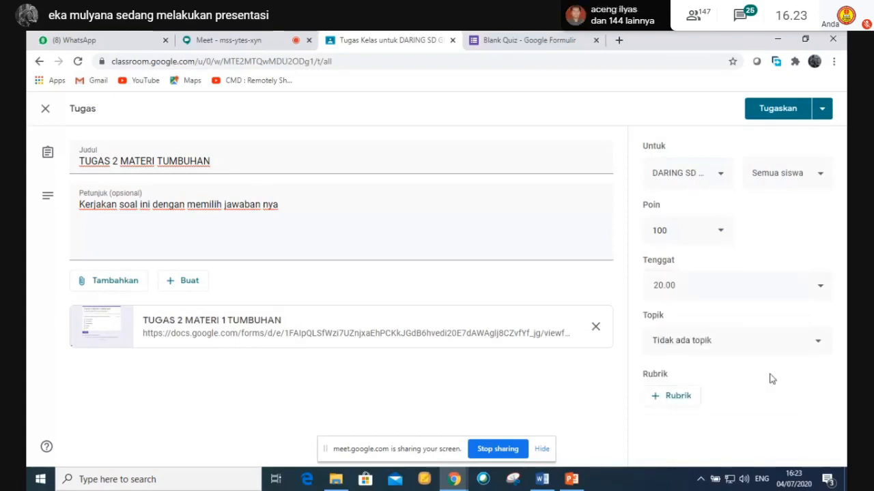
- Create the new topic TUGAS 2 MATERI TUMBUHAN and post the assignment
click(712, 350)
click(679, 343)
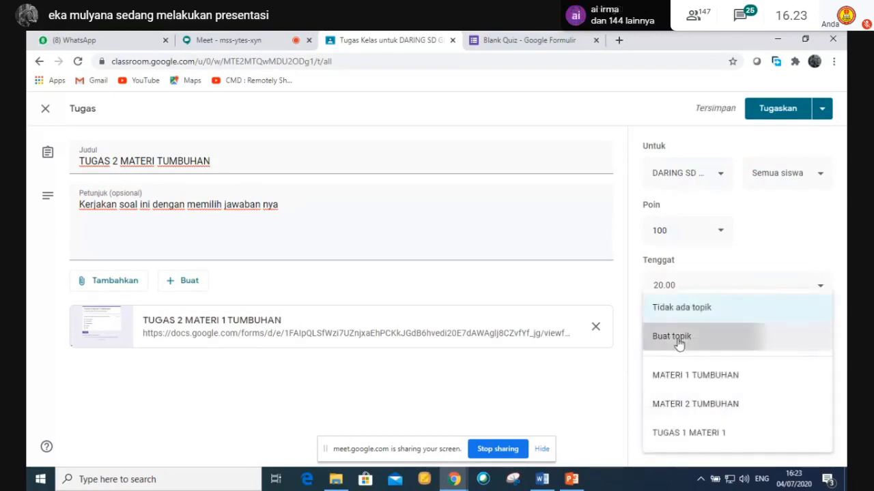
text(TU)
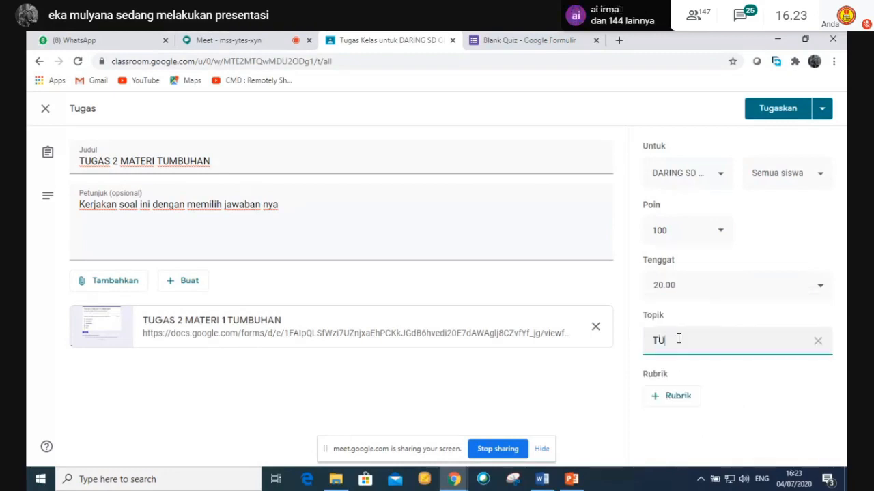
text(GAS 2 MATERI)
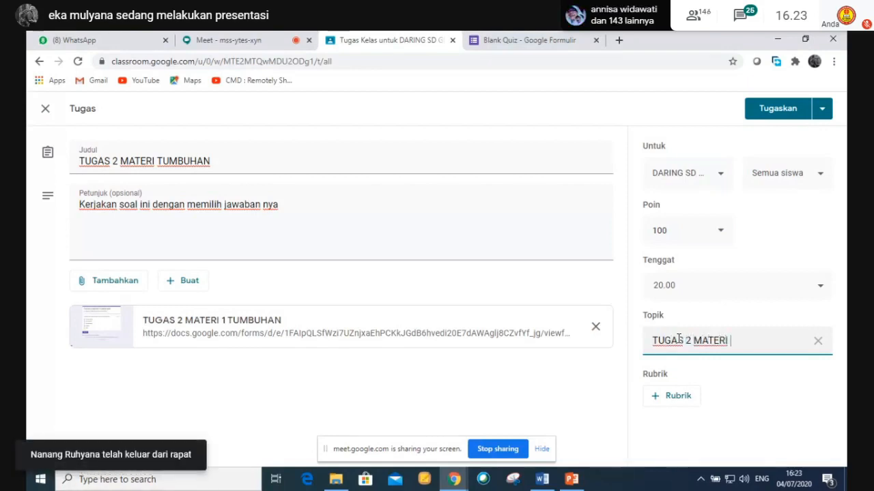
text( TUMBUHAN)
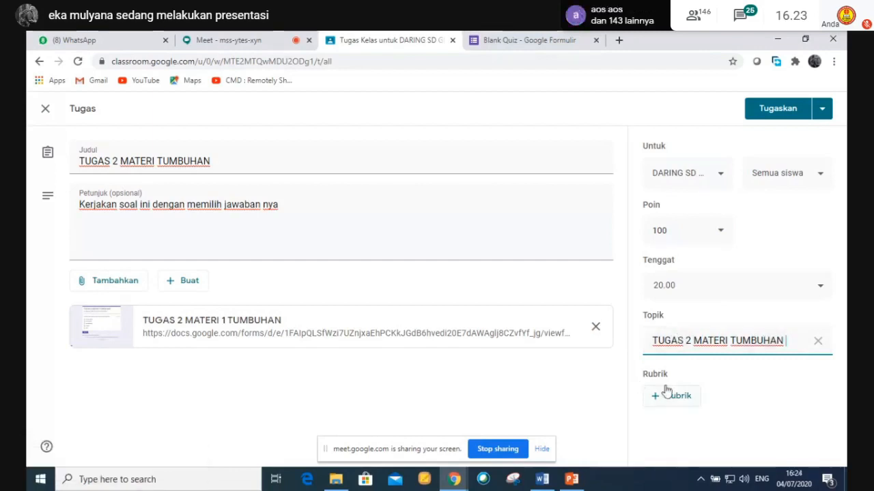
click(743, 425)
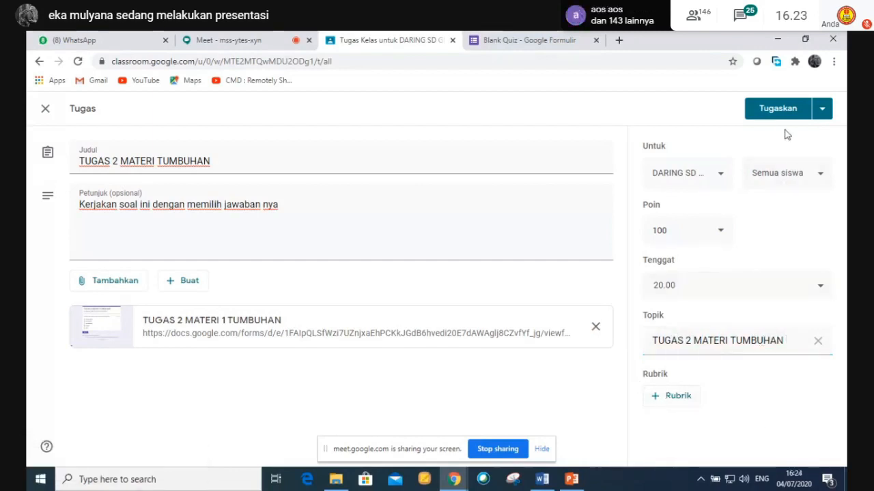
click(778, 109)
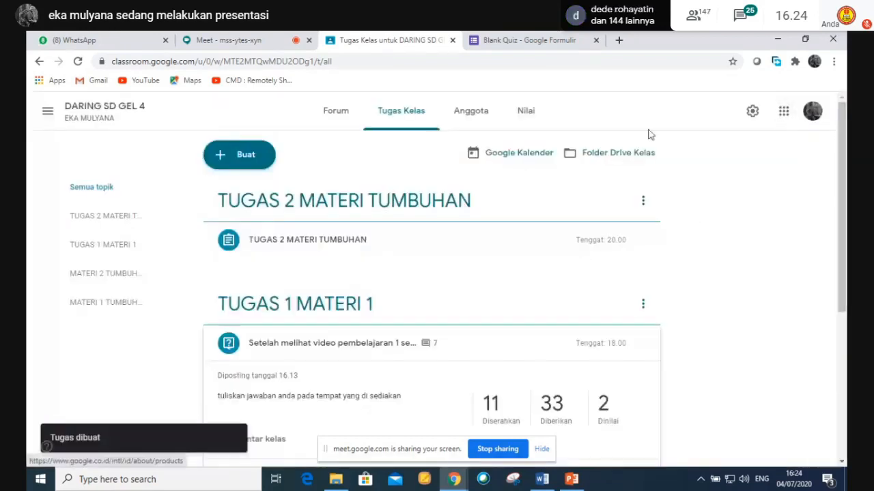
scroll(729, 216, down, 1)
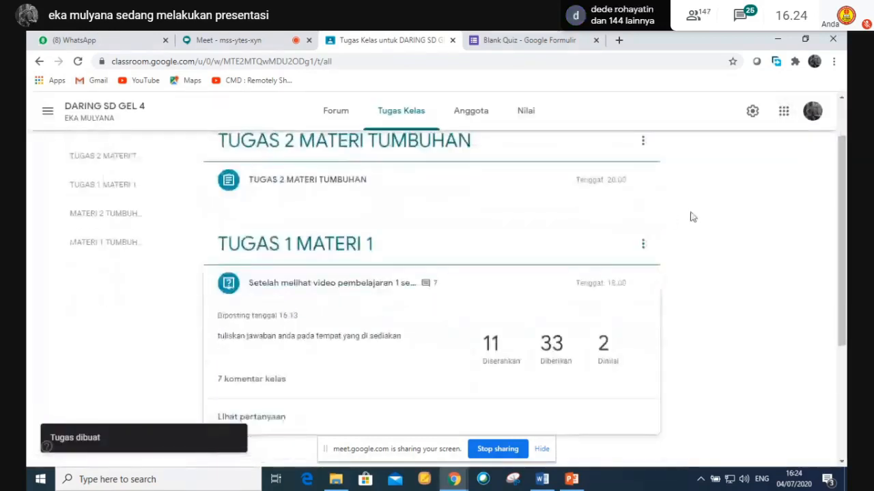
scroll(691, 216, up, 1)
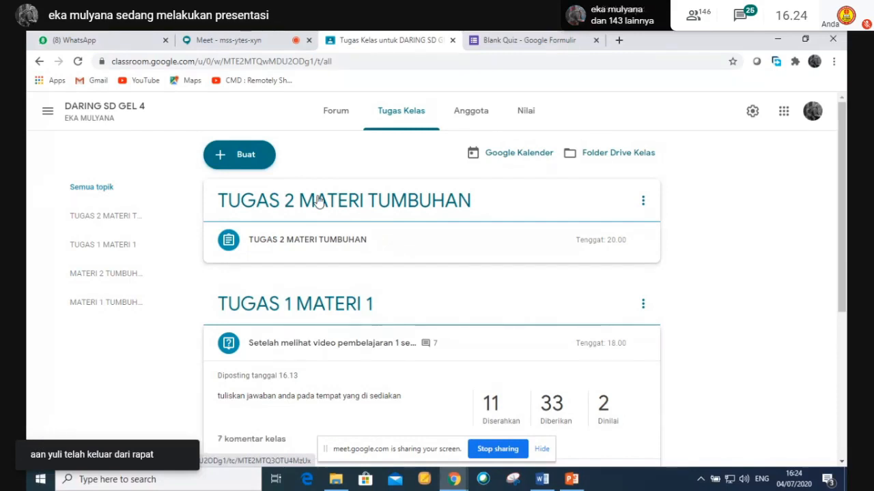
- Insert '1' to rename the topic TUGAS 2 MATERI 1 TUMBUHAN, then open the attached quiz form
click(643, 201)
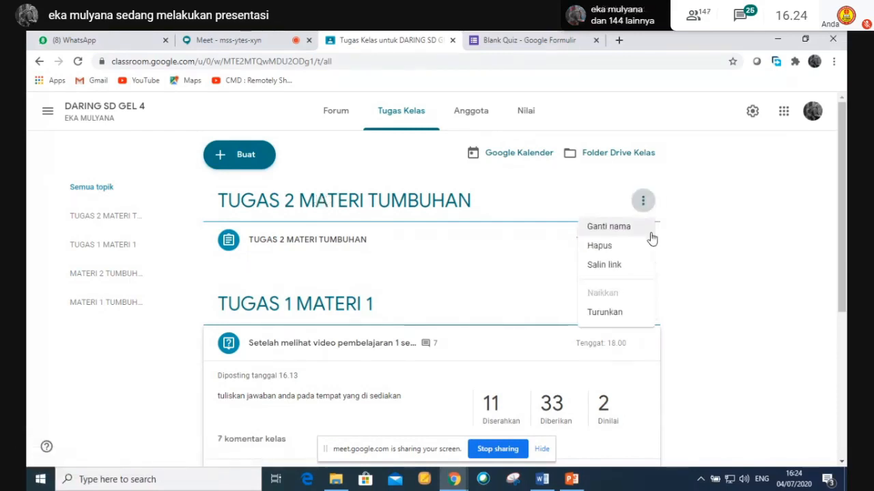
click(618, 226)
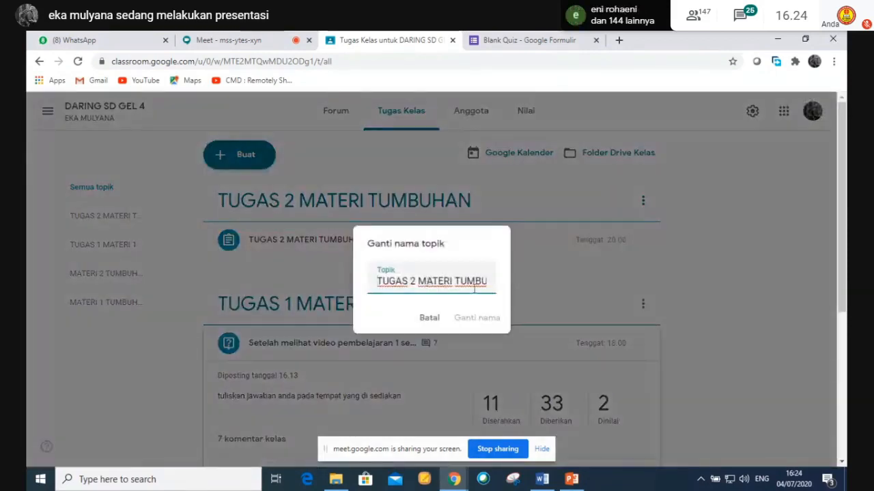
click(456, 280)
text(1)
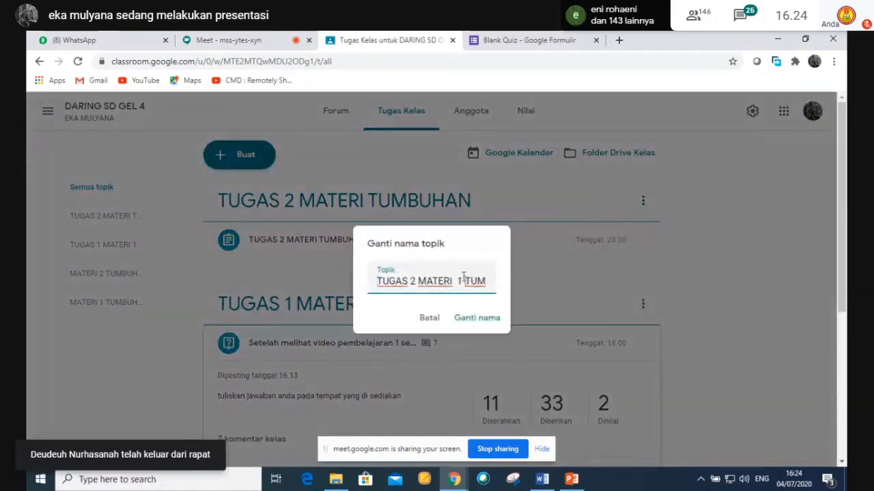
click(477, 321)
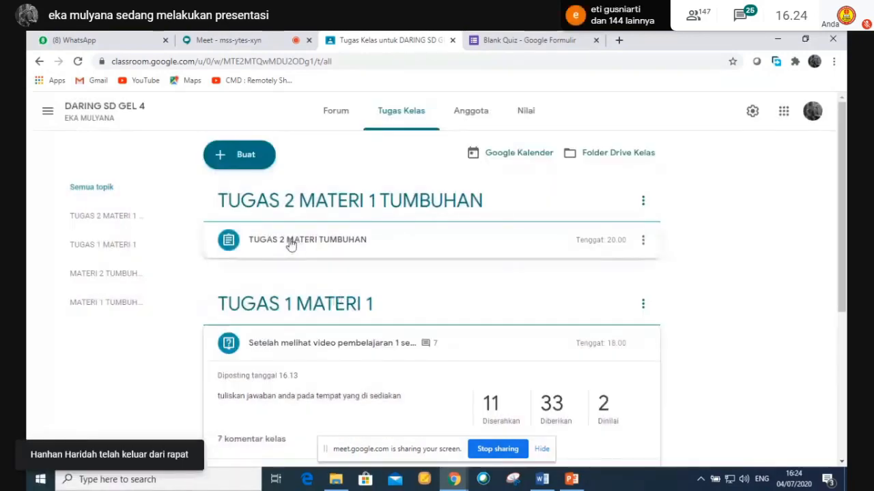
click(276, 244)
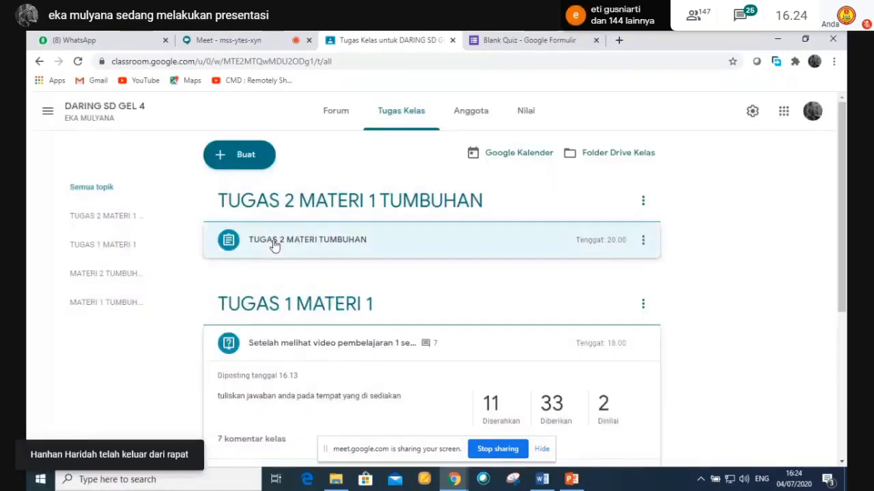
click(315, 354)
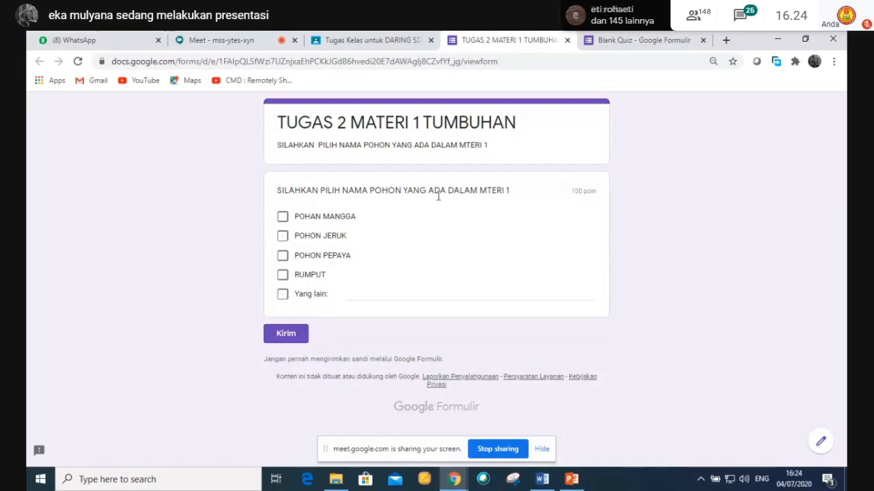
- Answer the quiz by ticking POHAN MANGGA, POHON JERUK and POHON PEPAYA, then submit
click(284, 217)
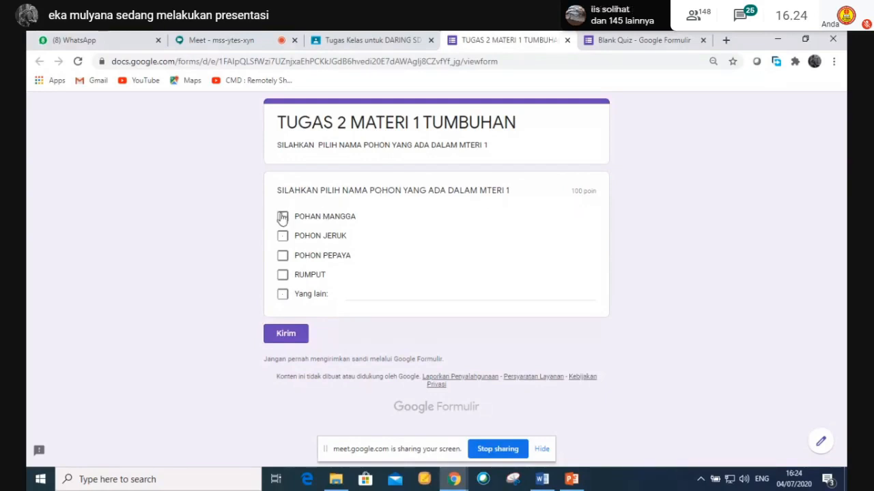
click(295, 239)
click(285, 256)
click(286, 336)
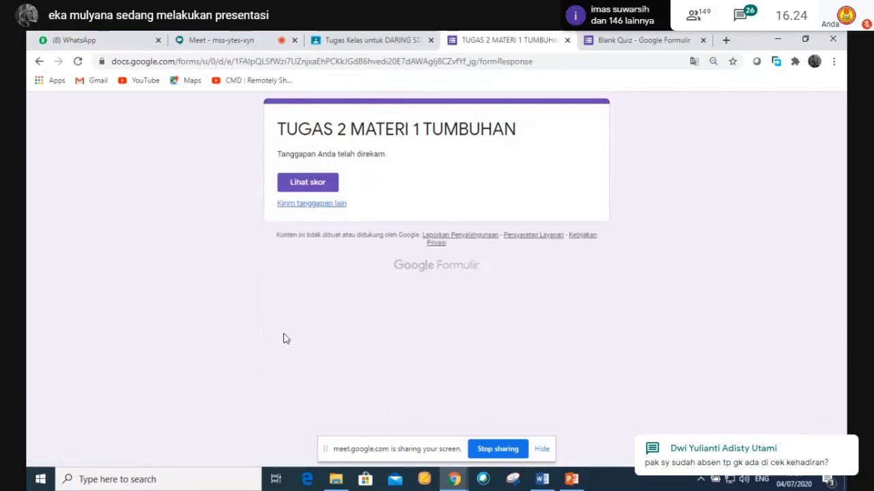
- Check the 100/100 score, then go back to the Classroom classwork page
click(322, 190)
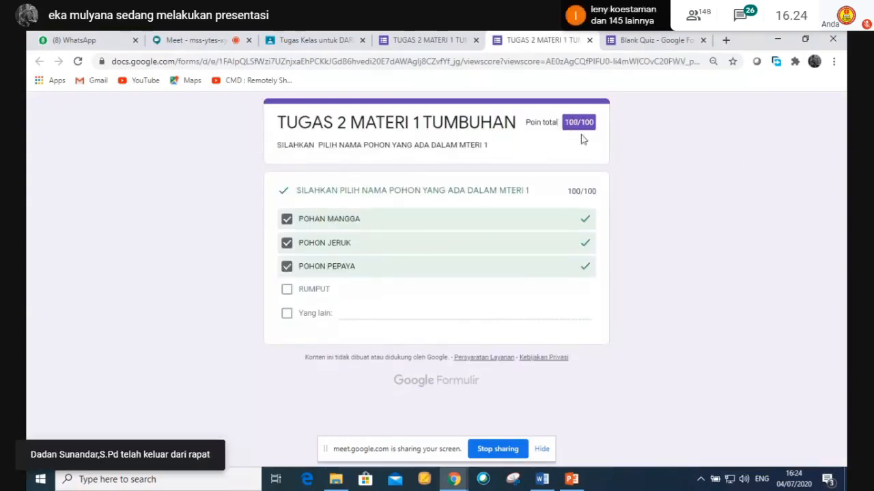
click(591, 40)
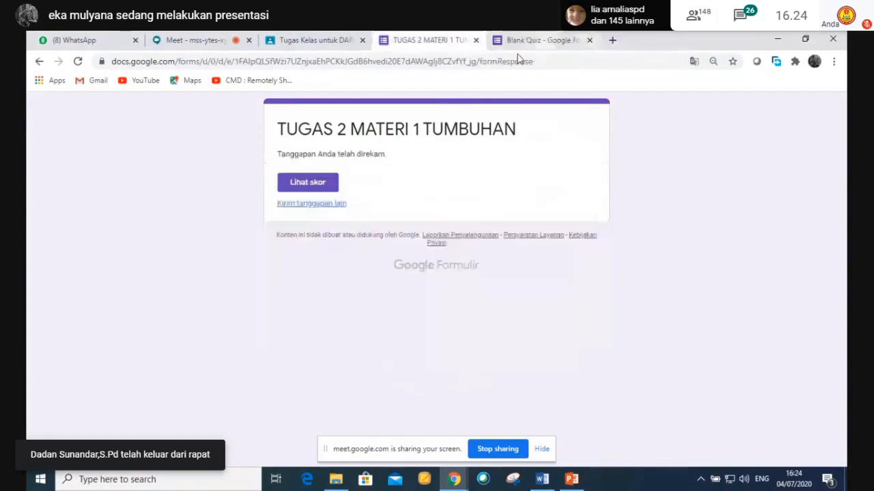
click(325, 42)
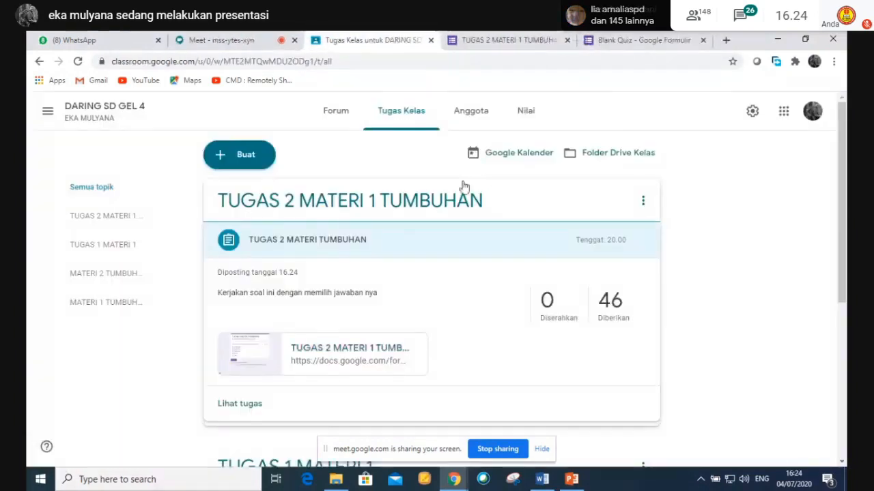
click(526, 114)
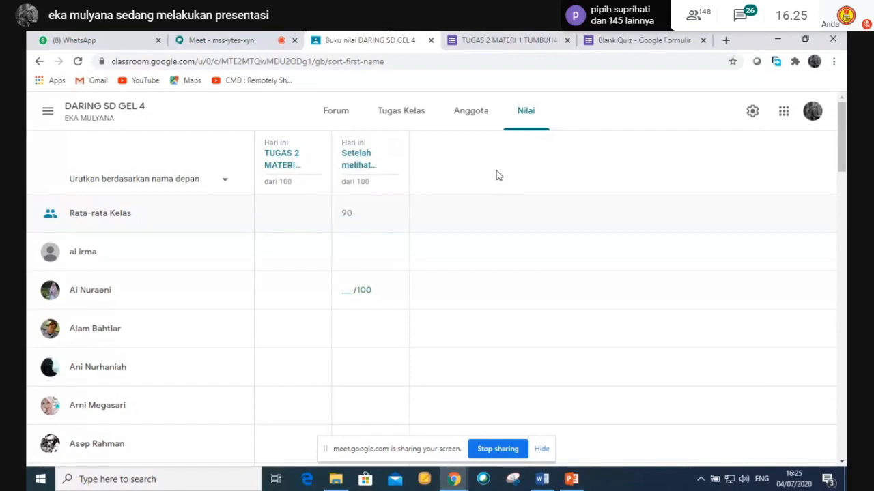
scroll(433, 216, down, 5)
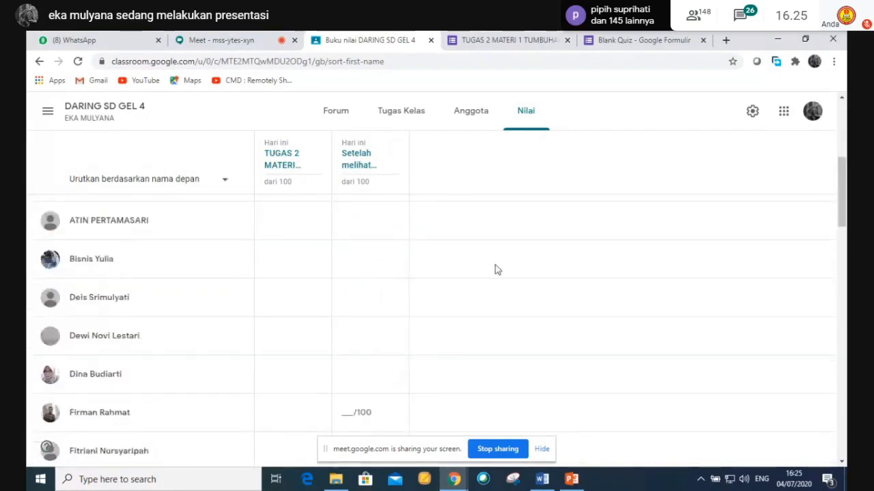
scroll(497, 269, up, 5)
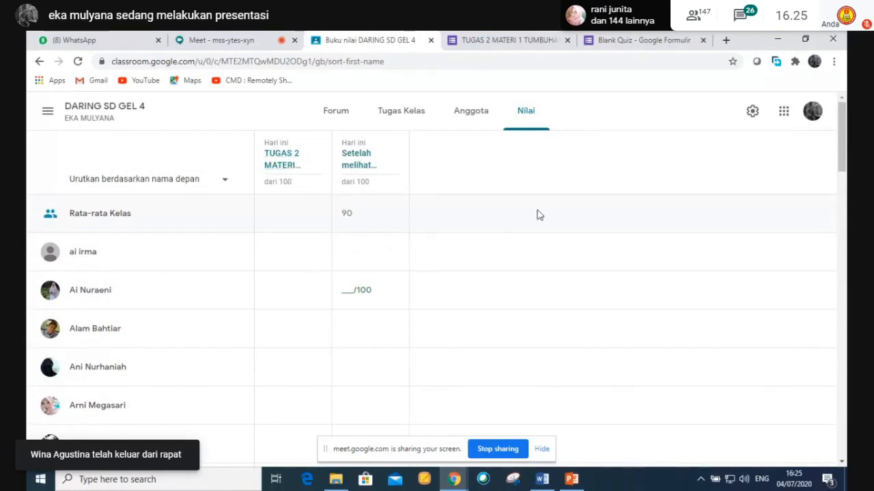
click(405, 116)
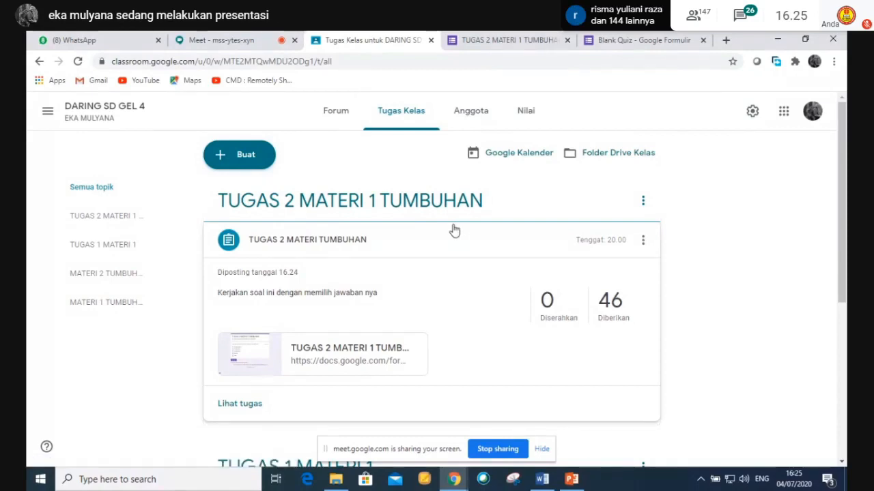
- Create a new quiz assignment titled TUGAS 3 MATERI 1 TUMBUHAN
click(244, 161)
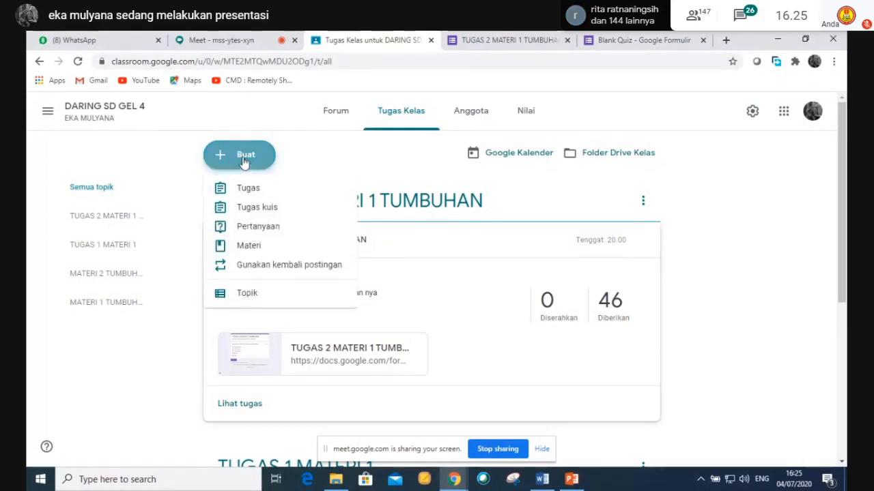
click(267, 208)
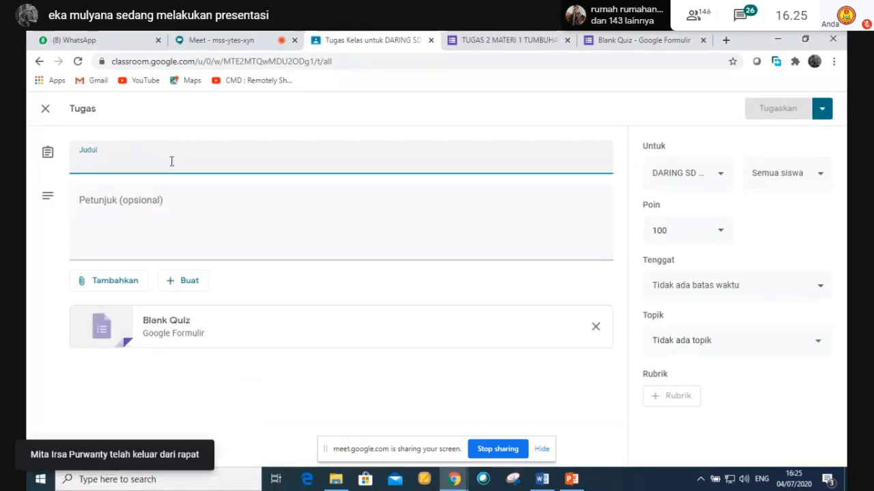
text(TUG)
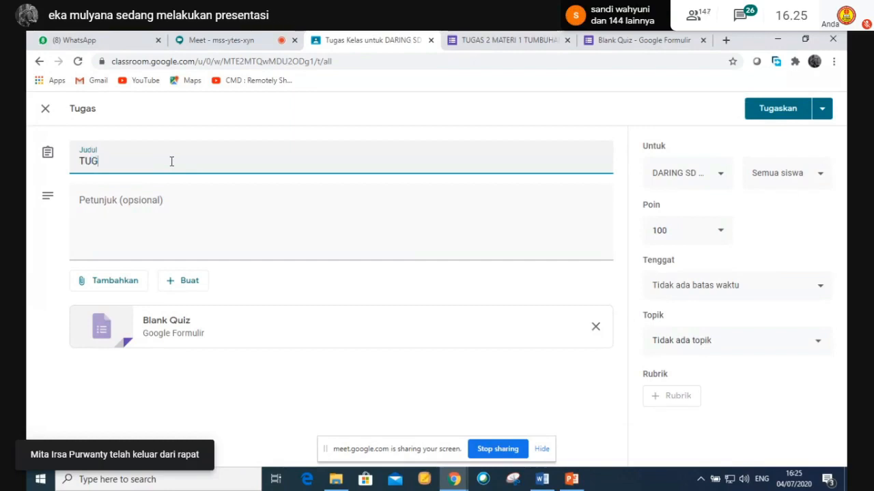
text(AS 3 MATERU)
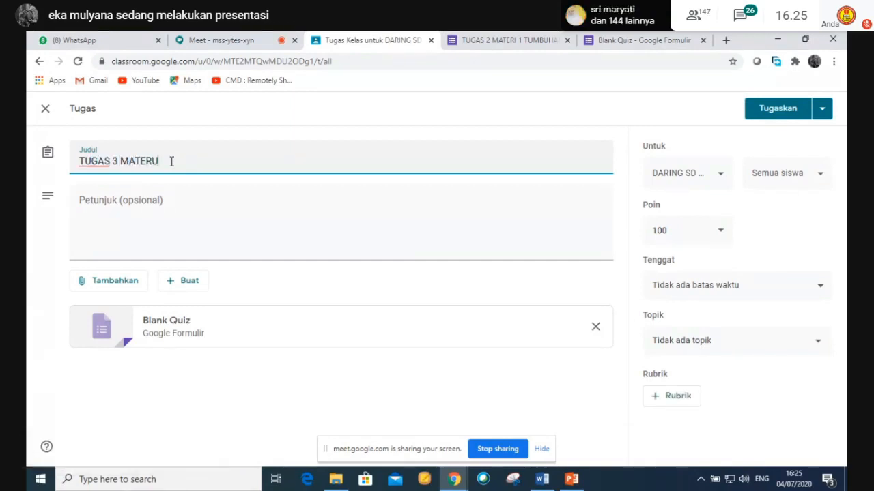
key(BackSpace)
text(I 1 TUMBU)
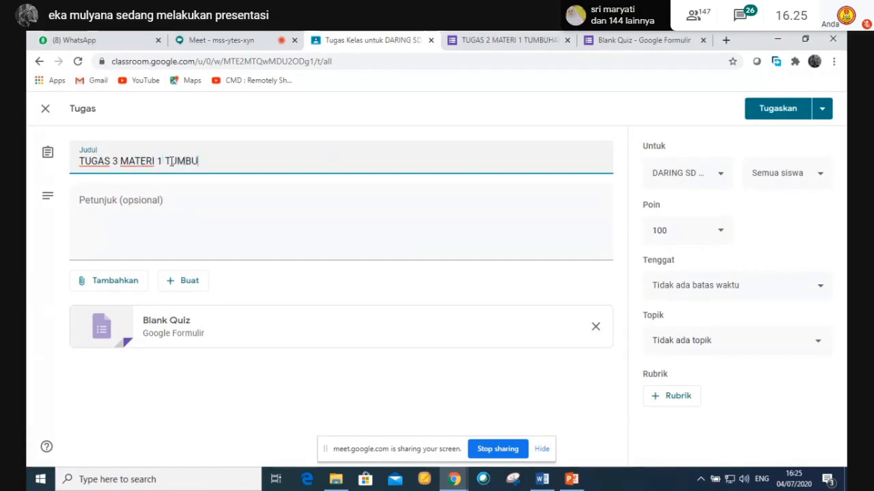
text(HAN)
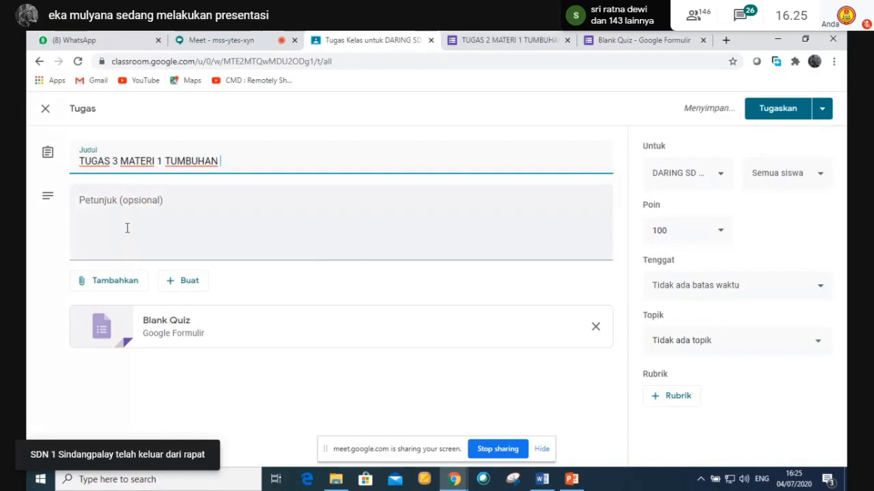
- Add the instructions SILAHKAN JAWAB PERTANYAAN, correcting the typo
click(127, 228)
text(SILAHKAN )
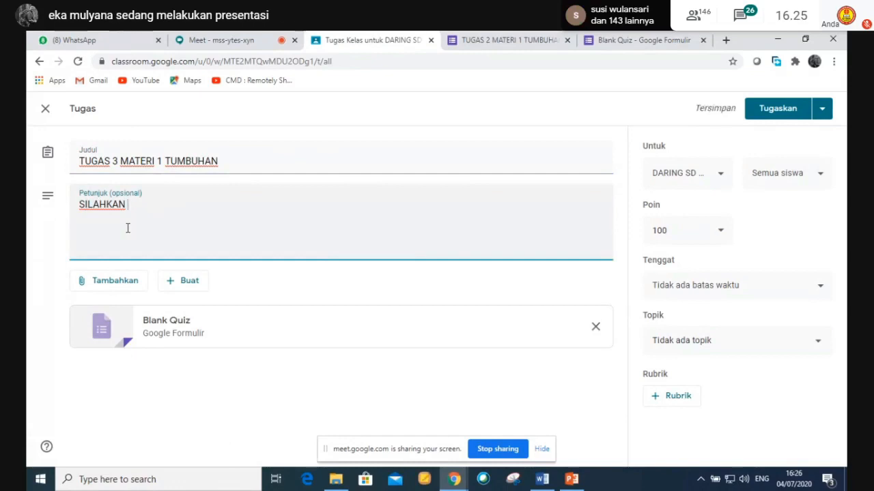
text(JWA)
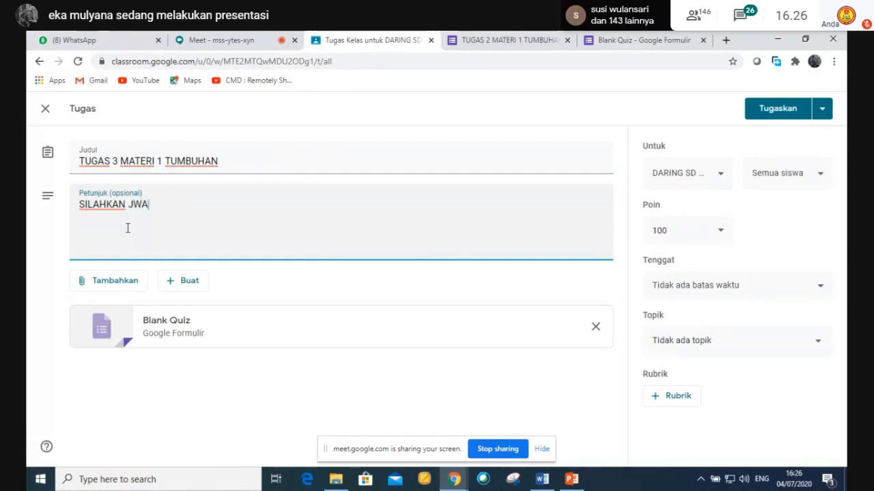
text(B)
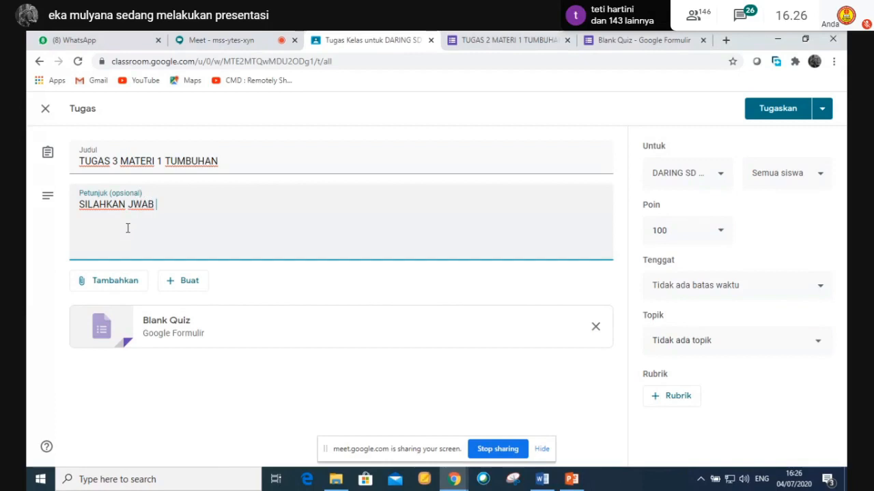
key(BackSpace)
key(BackSpace)
key(BackSpace)
text(AWAB)
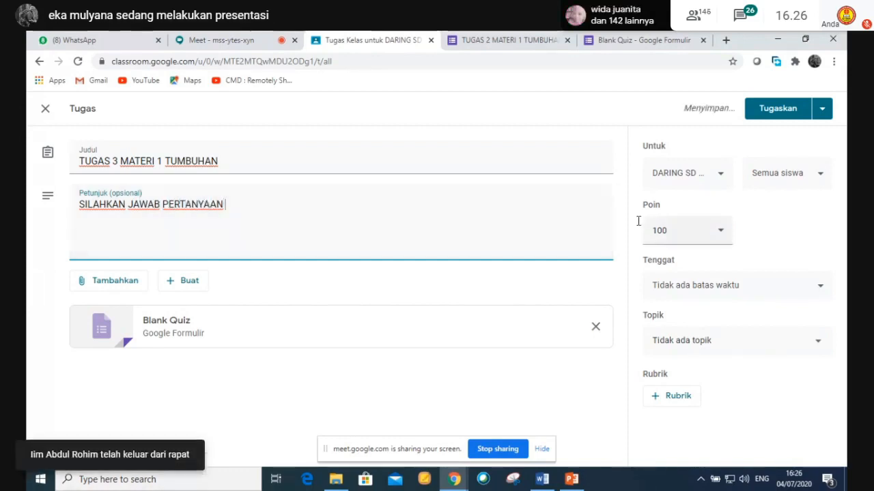
- Rename the Blank Quiz form to TUGAS 3 MATERI 1 TUMBUHAN with description SILIHKAN JAWAB PERTANYAAN
click(149, 326)
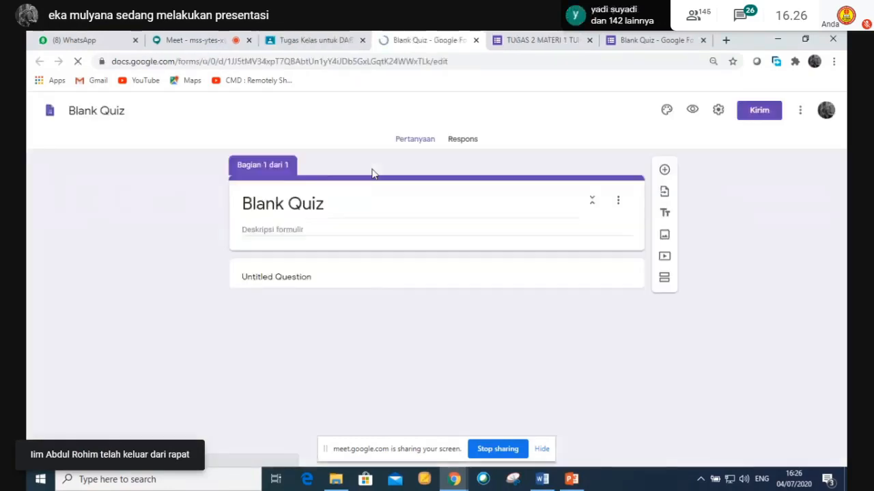
click(305, 178)
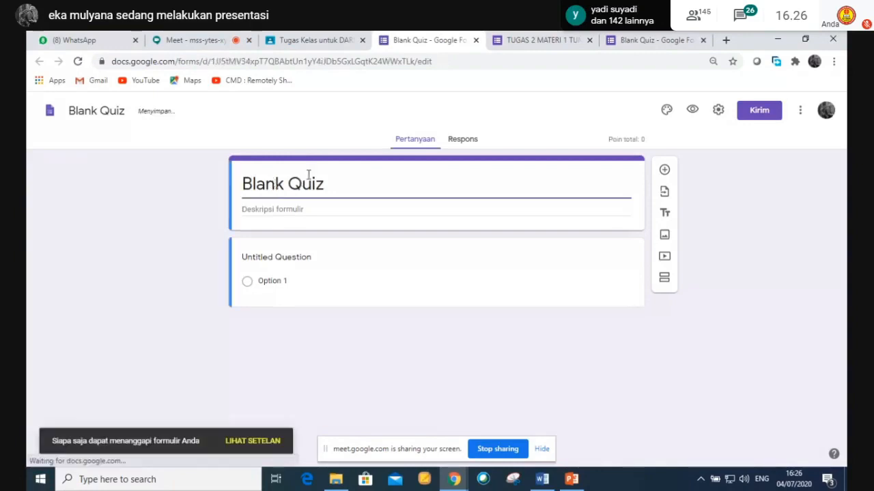
triple_click(319, 178)
text(T)
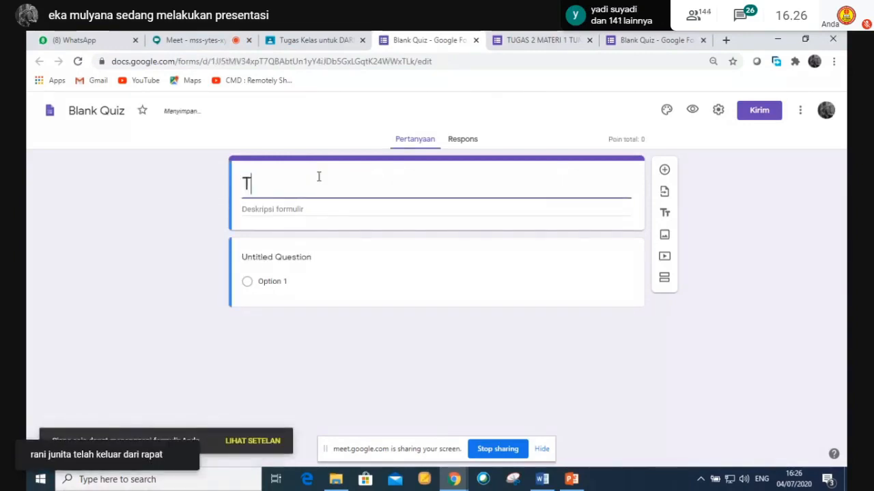
text(UGAS )
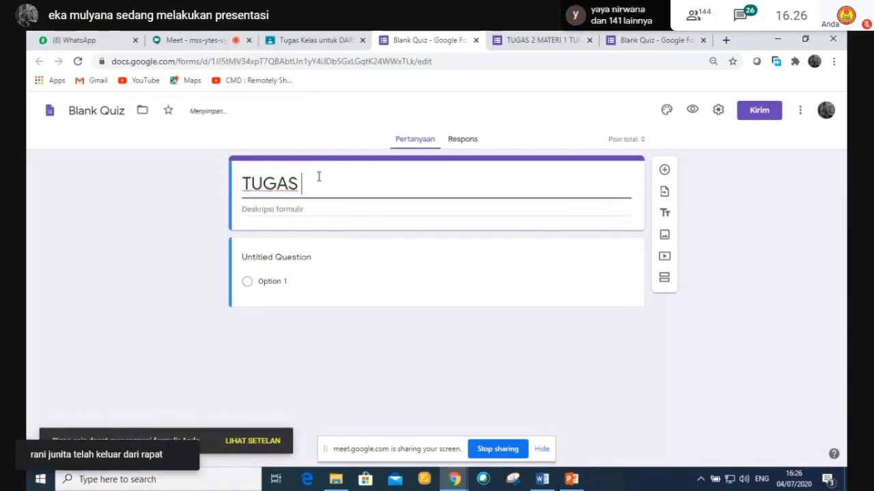
text(3 MATE)
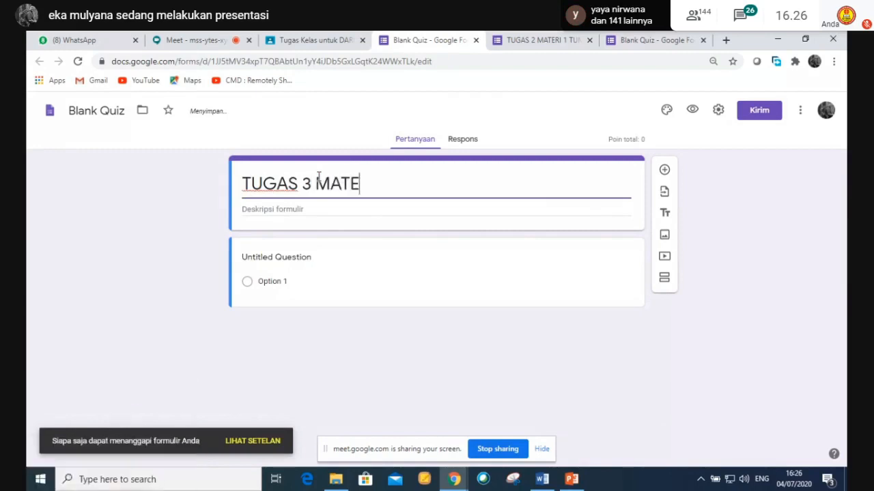
text(RI 1 T)
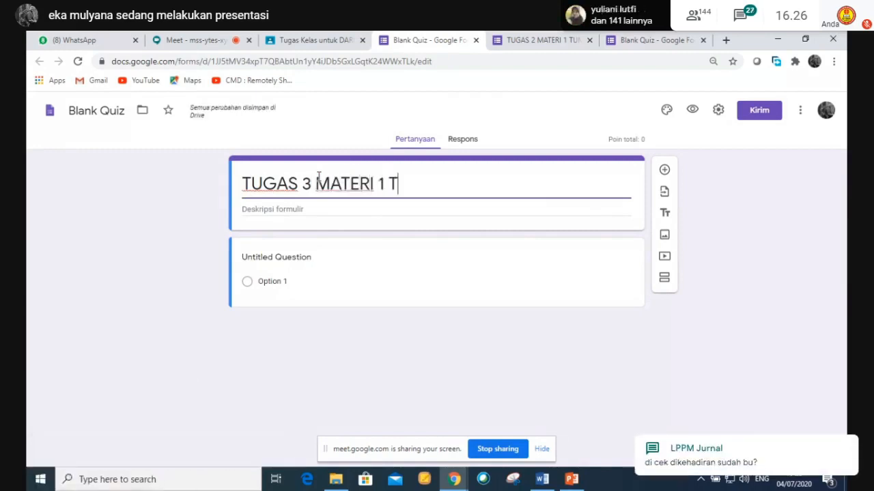
text(UMBUHAN)
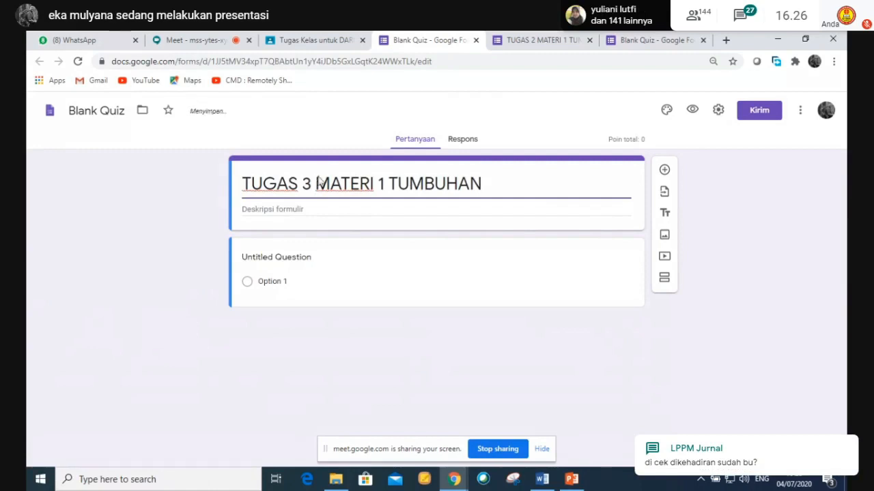
click(291, 209)
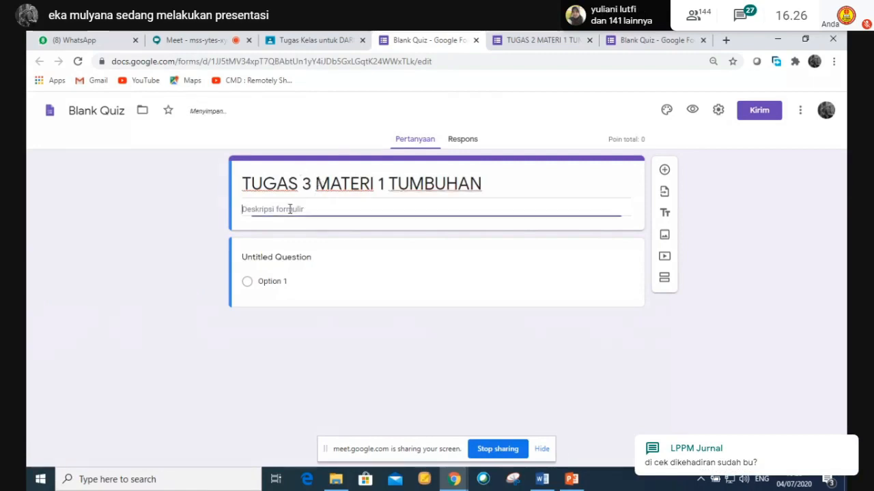
text(SilI)
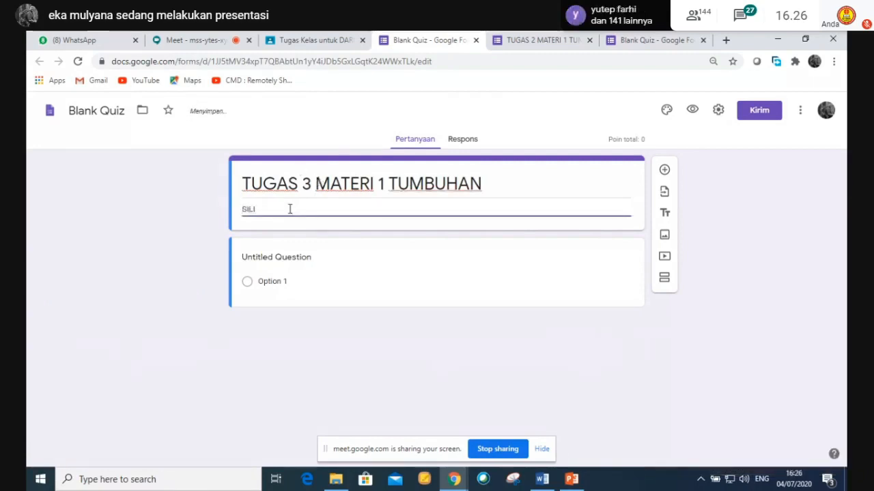
text(H)
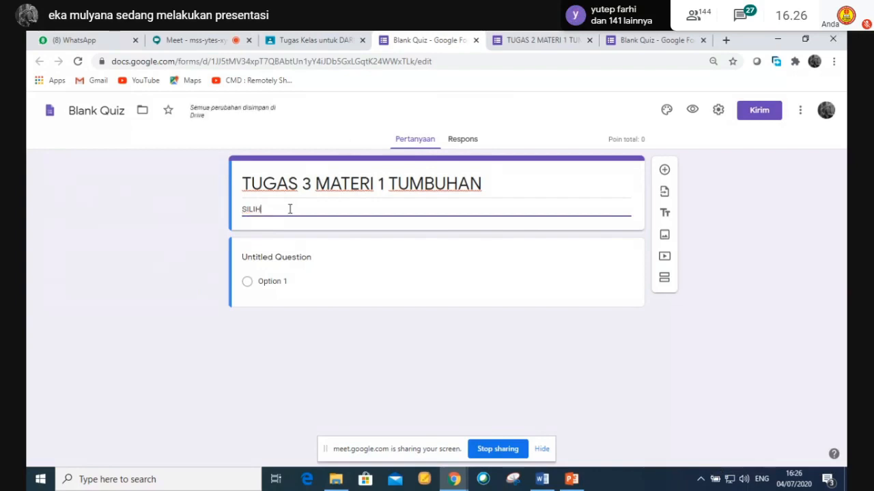
text(KAN JAWA)
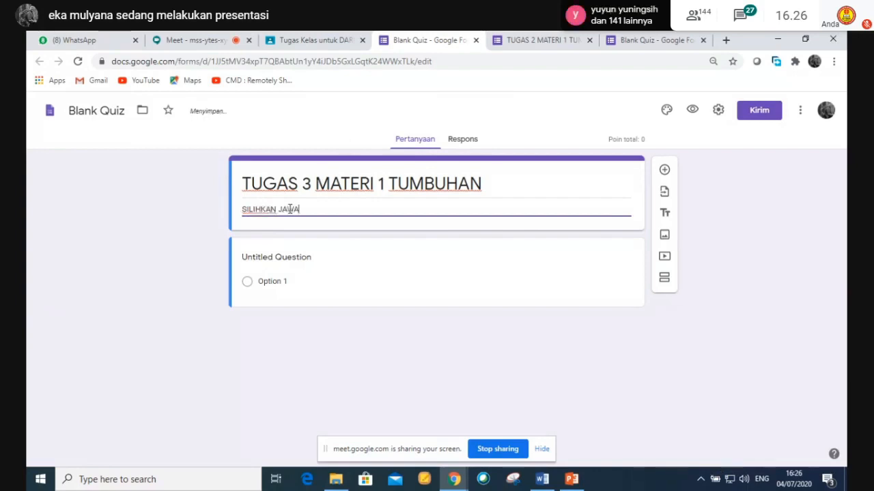
text(B PERTANYA)
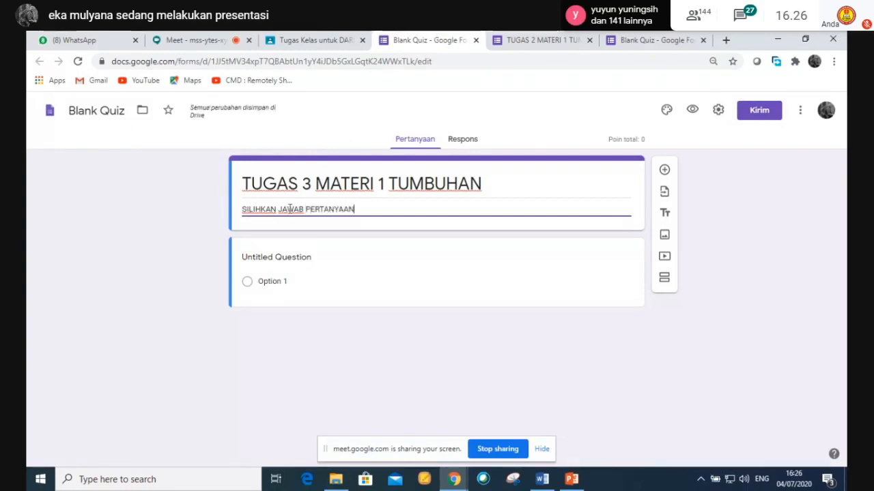
text(AN)
click(273, 257)
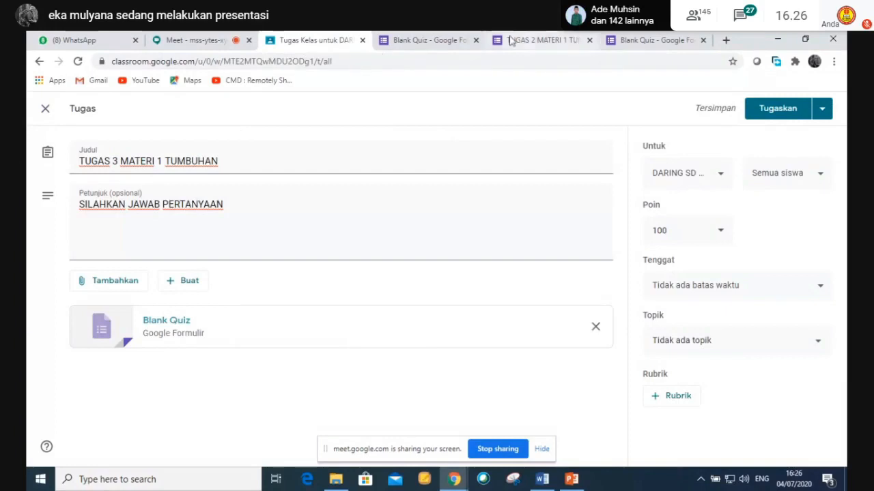
click(430, 40)
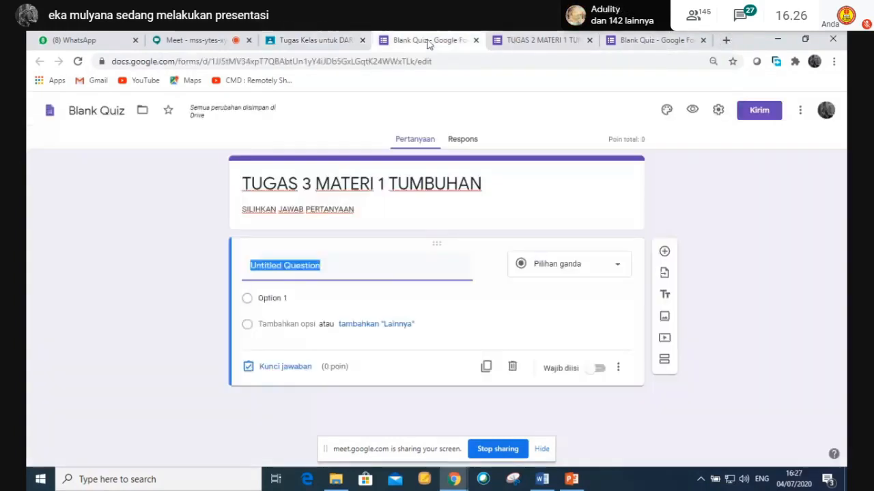
- Search Google for POHON MANGGA in a new tab to find mango tree images
click(726, 40)
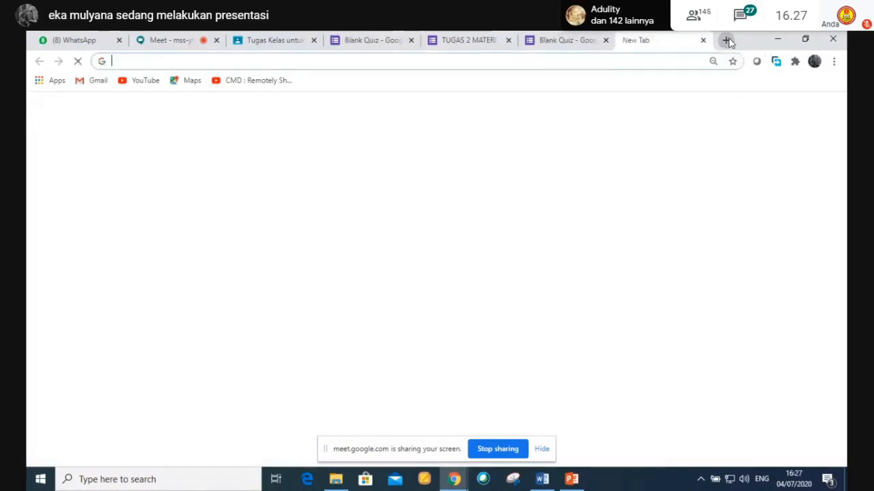
text(P)
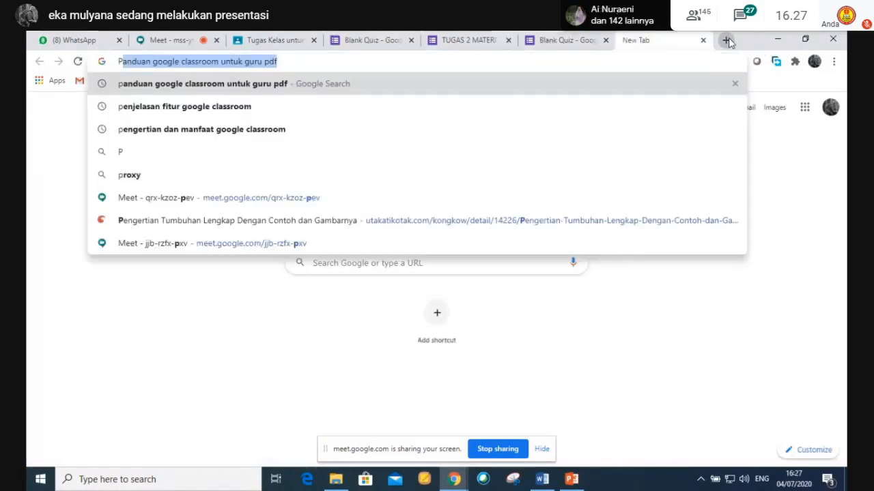
text(OHON MANGGA)
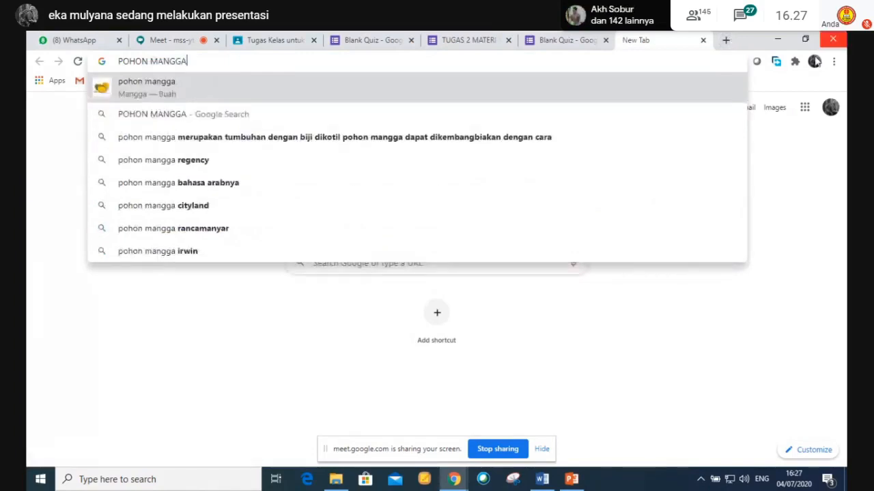
key(Return)
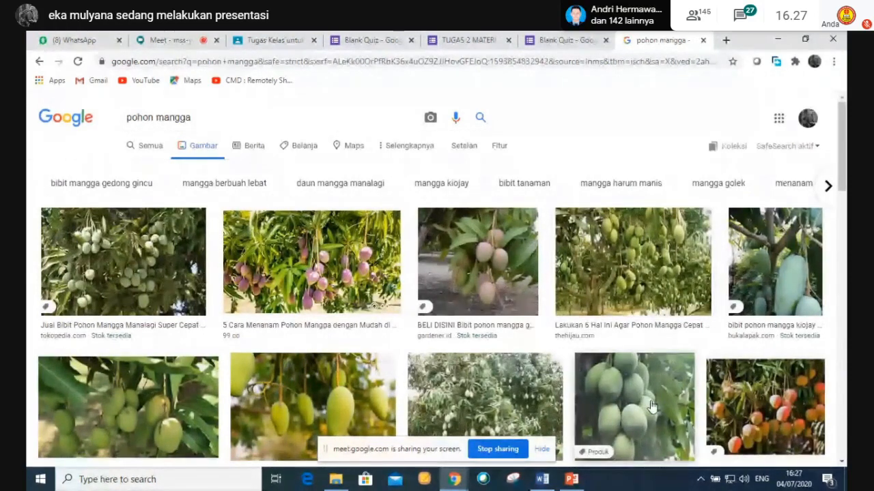
- Launch Snipping Tool and snip the third mango picture in the top row
click(129, 480)
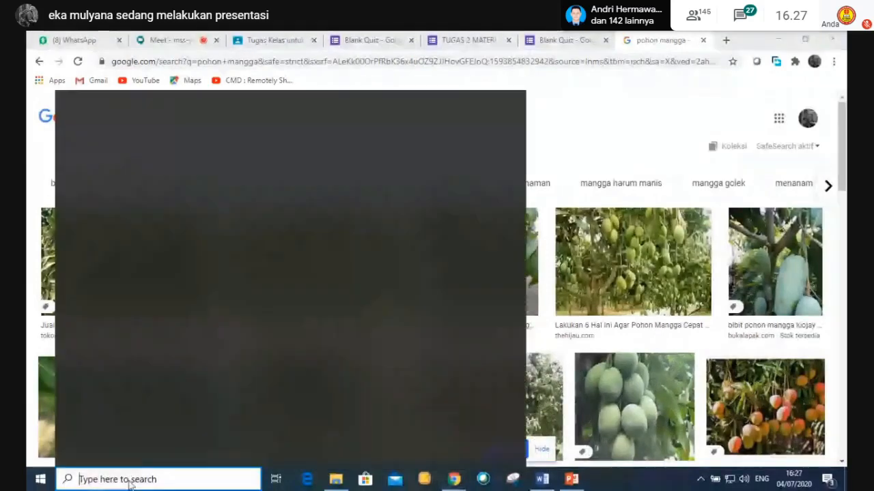
text(SN)
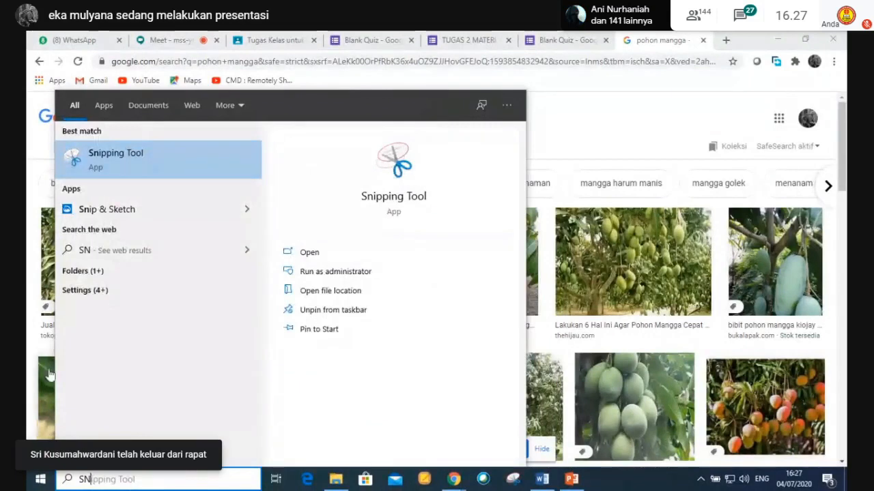
click(162, 161)
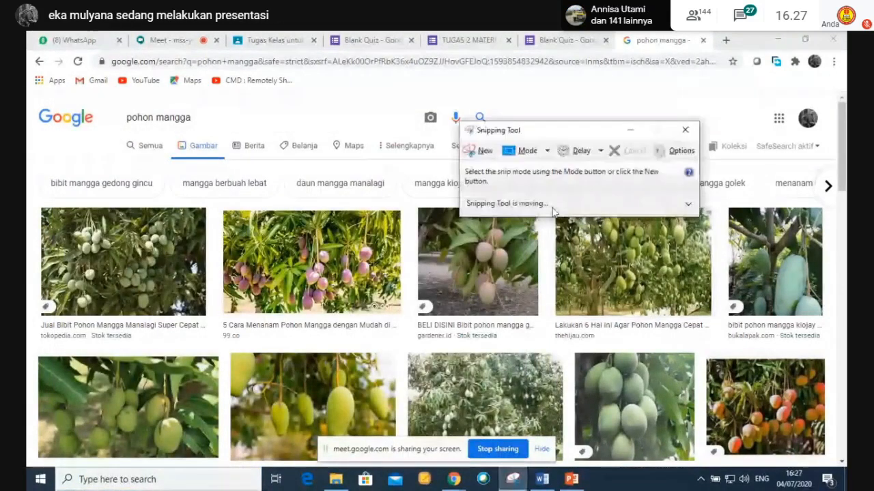
click(486, 151)
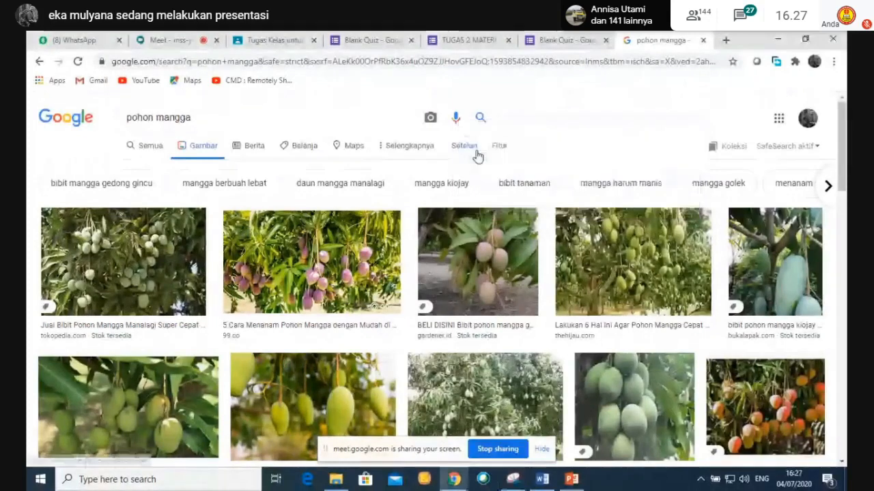
drag(560, 134, 523, 89)
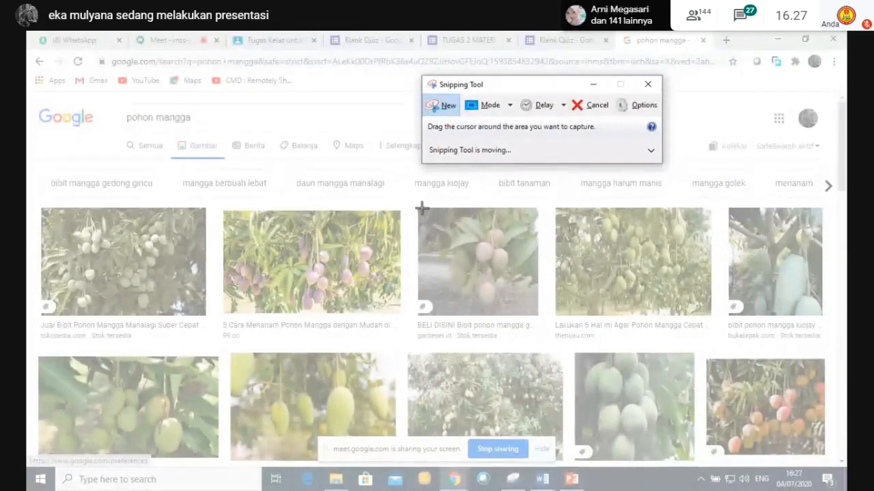
drag(418, 208, 538, 315)
- Save the snip as the JPEG 'MANGGA 2' in WORKSHOP DARING and close Snipping Tool
click(370, 121)
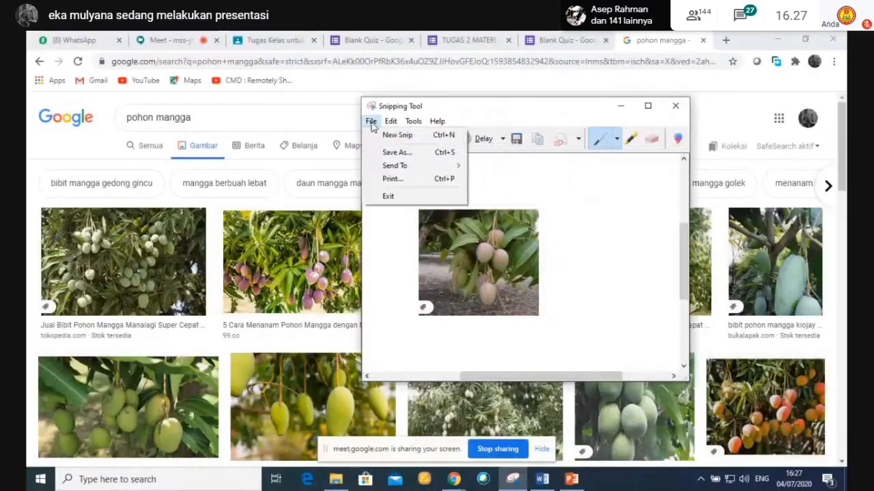
click(403, 156)
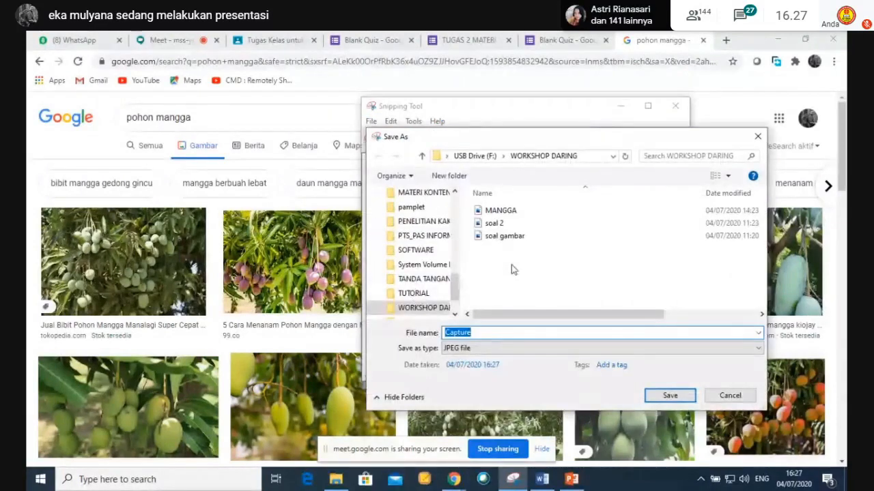
text(MANGGA 2)
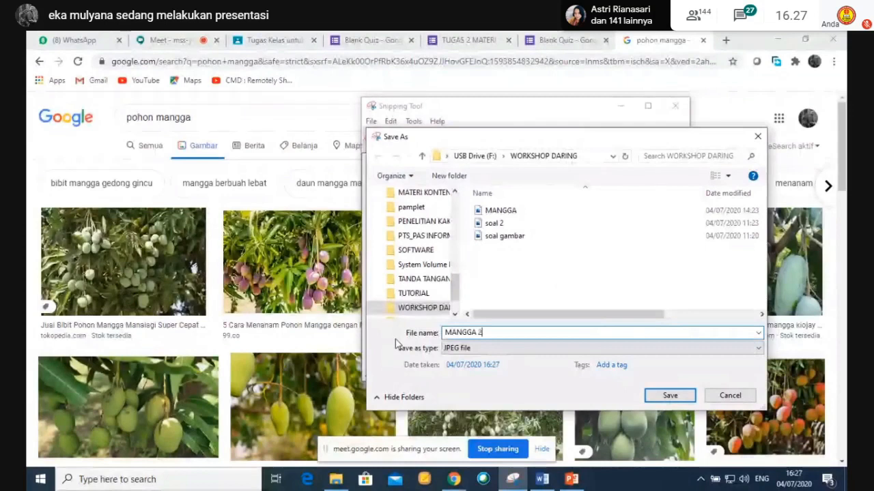
click(670, 396)
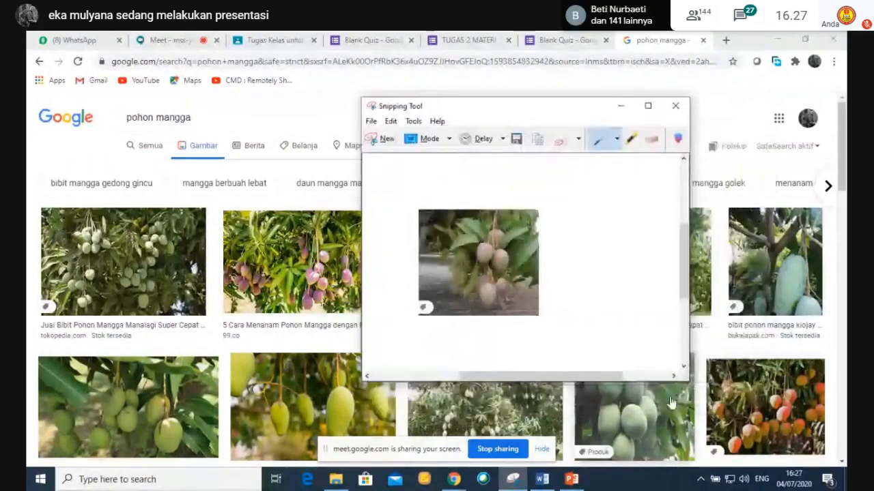
click(675, 106)
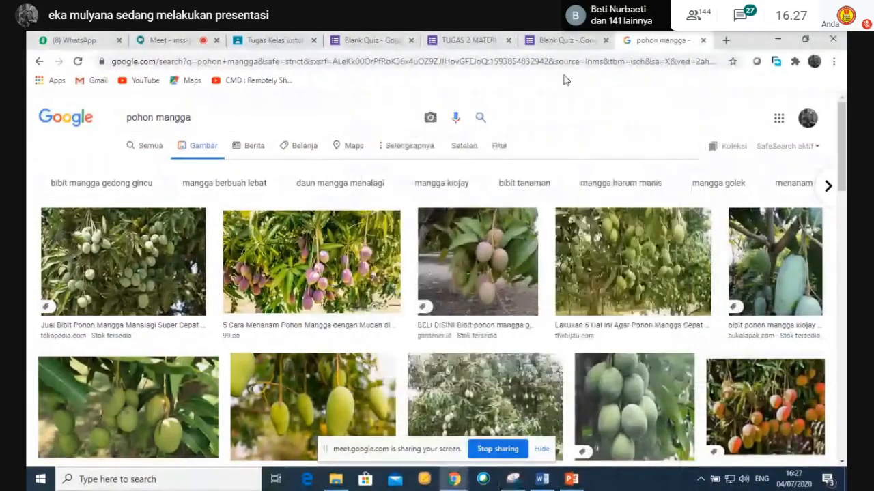
- Insert the saved MANGGA 2 mango image into the first Blank Quiz question
click(368, 40)
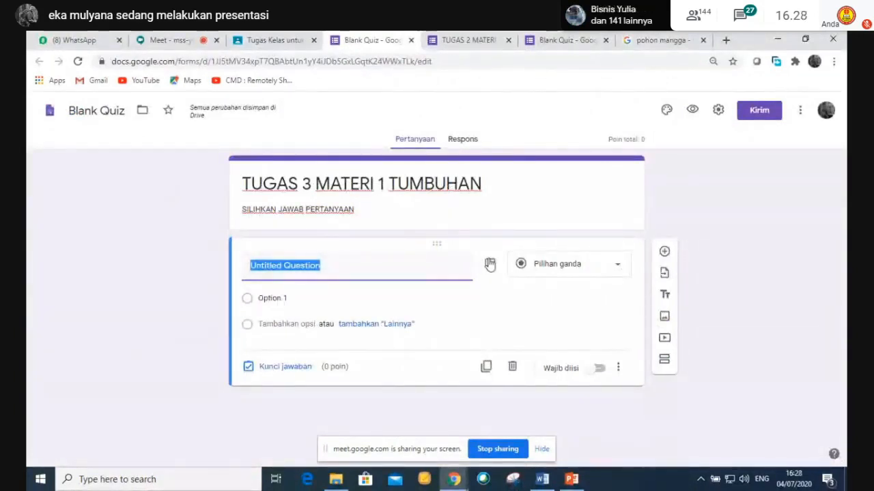
click(490, 265)
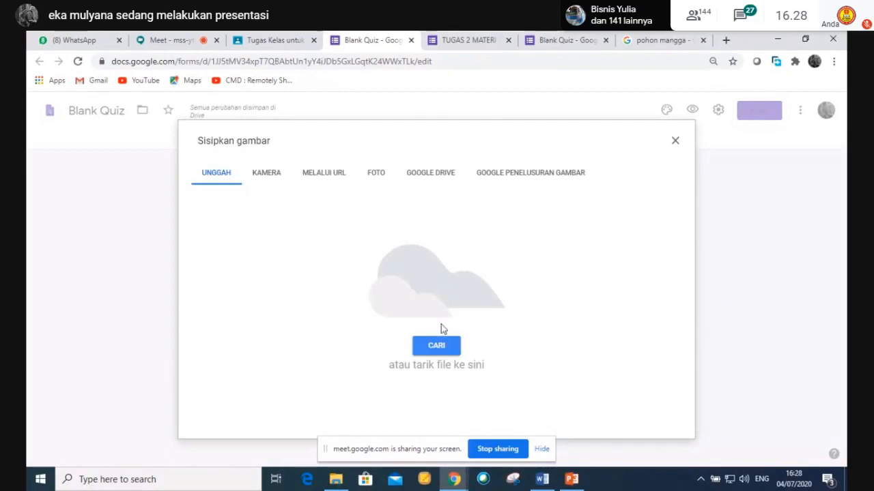
click(435, 348)
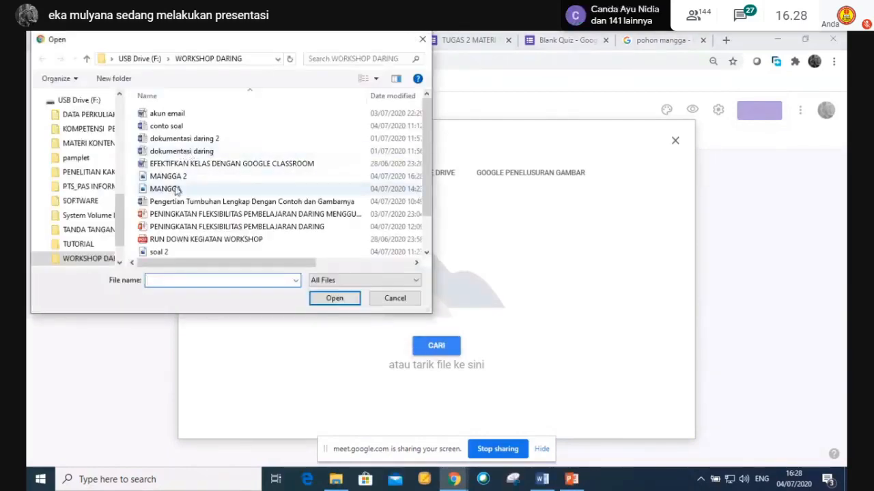
click(171, 176)
click(335, 298)
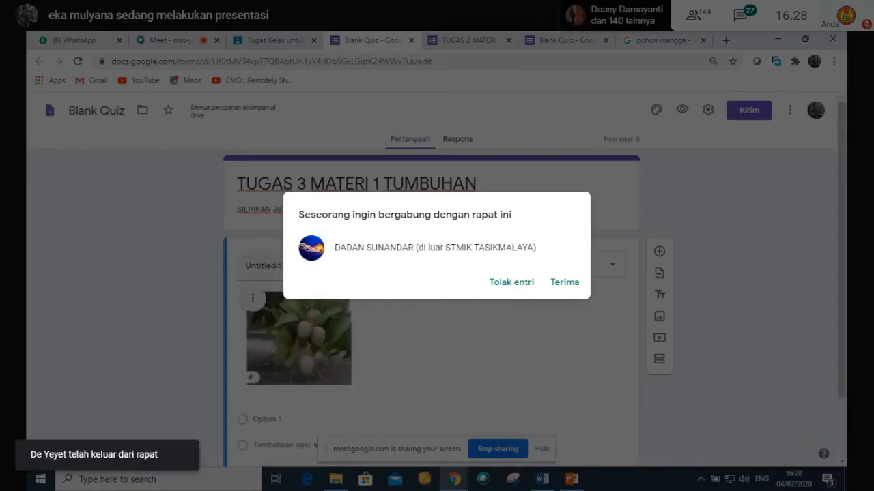
- Title the question 'POHON PA KAH INI' and make it a short-answer (Jawaban singkat) question
click(300, 262)
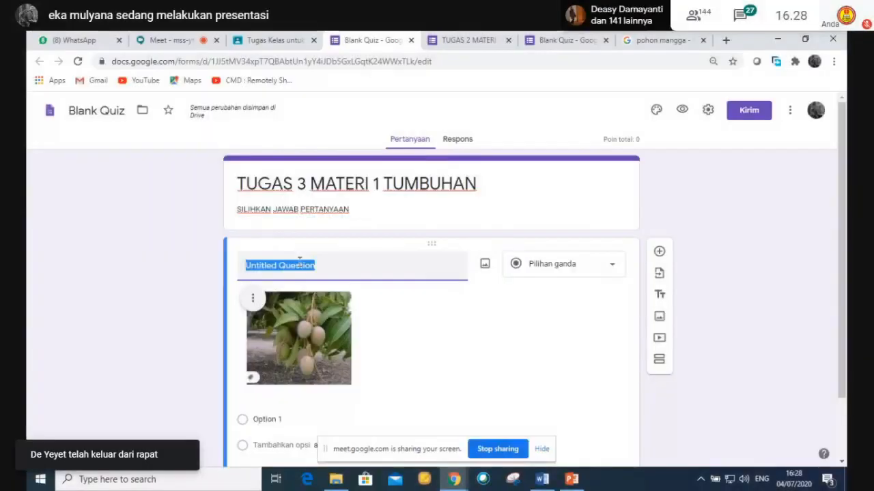
text(POHI)
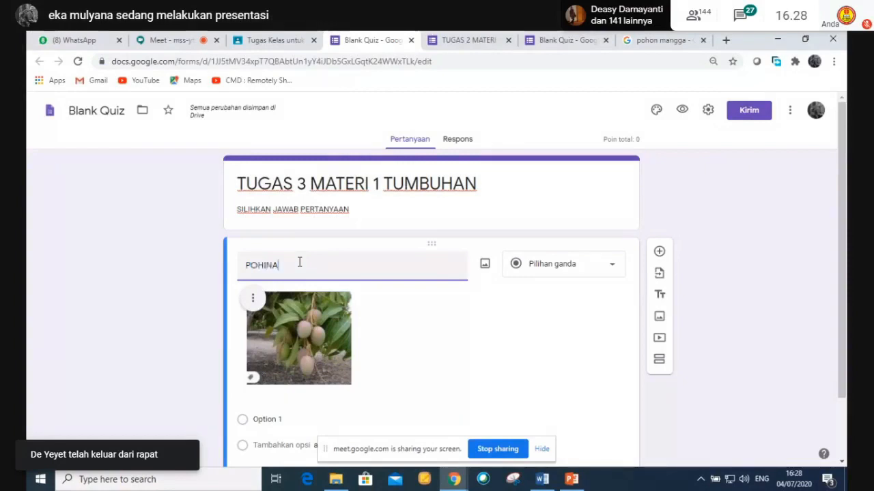
text(NA)
key(BackSpace)
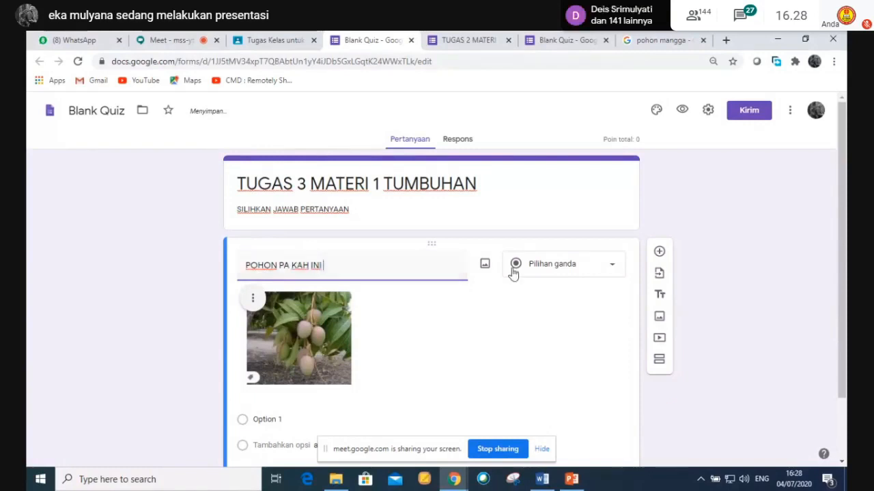
scroll(587, 325, down, 1)
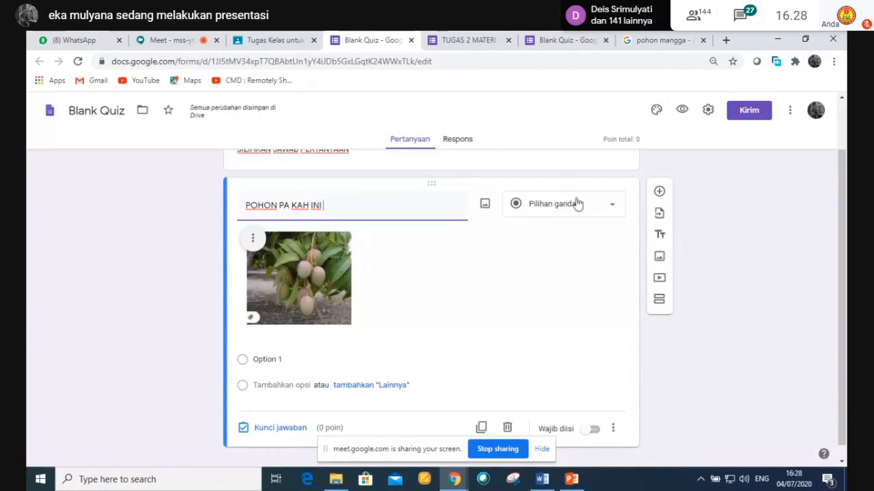
click(611, 211)
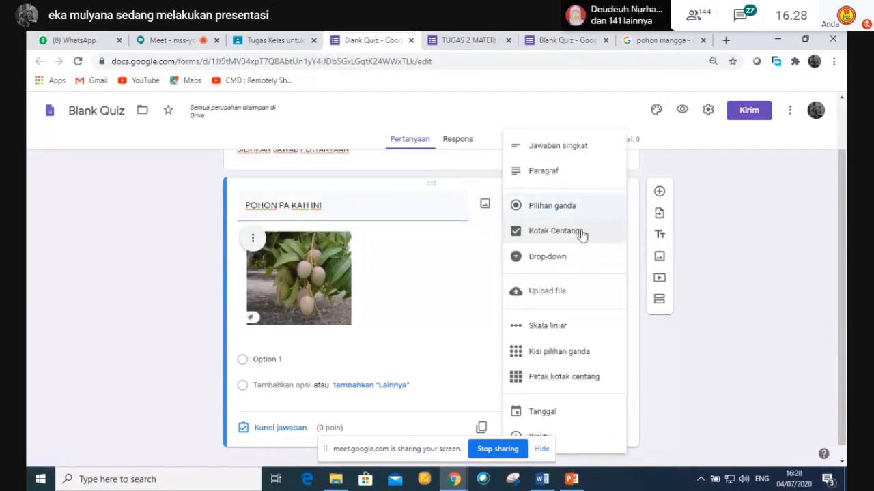
click(551, 146)
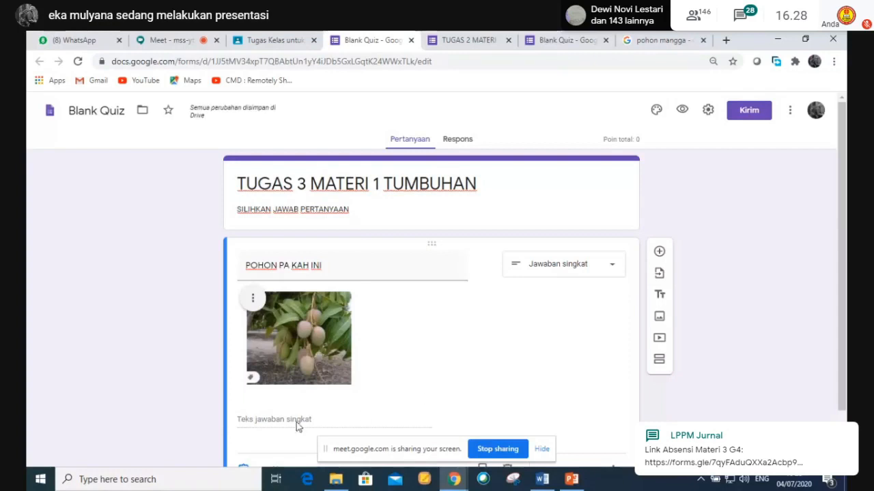
- Copy the quiz's share link and return to the Classroom assignment draft
scroll(346, 407, down, 1)
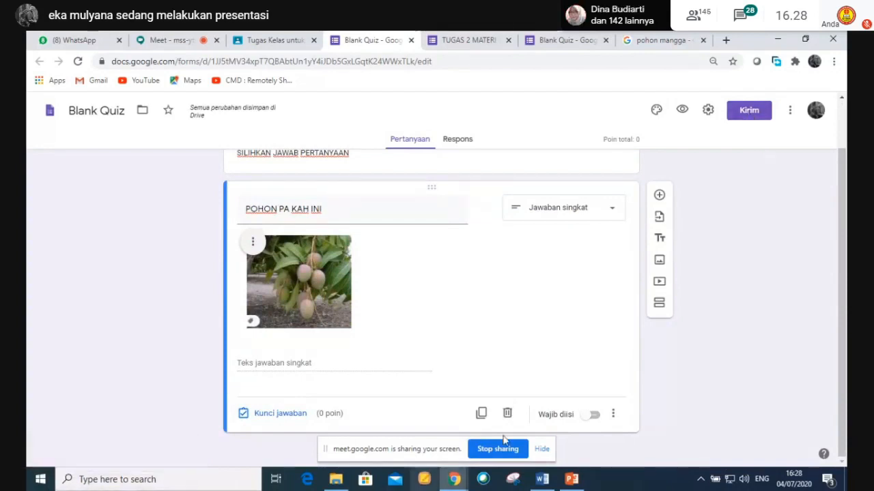
scroll(443, 380, up, 1)
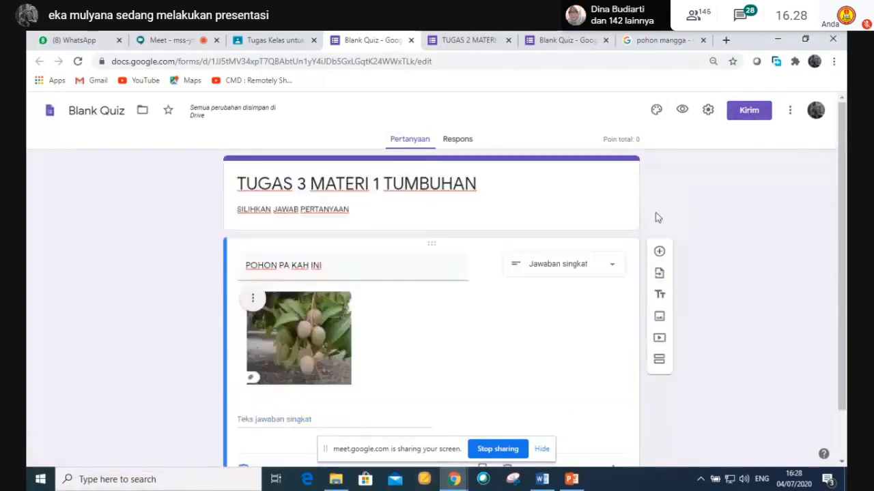
click(749, 113)
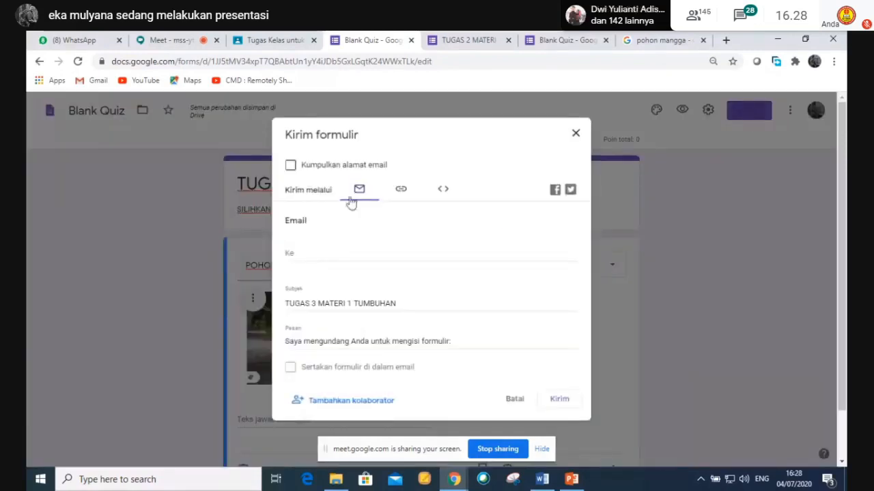
click(403, 190)
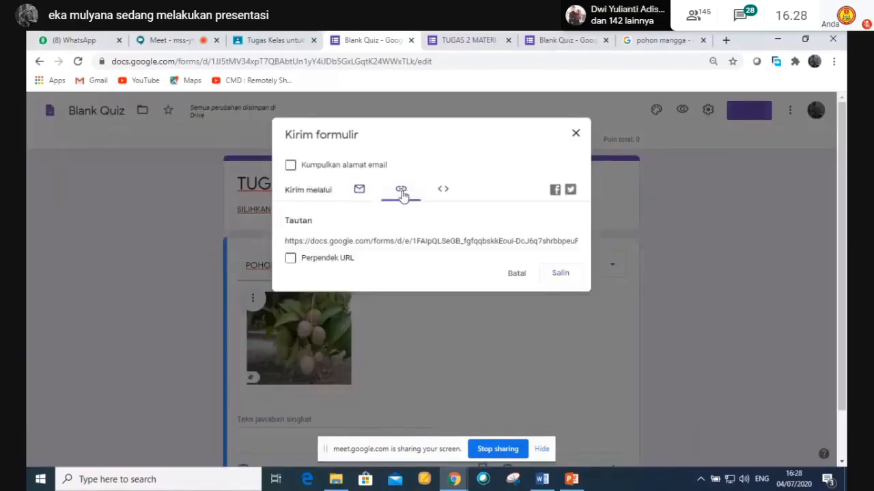
click(568, 277)
key(ctrl+c)
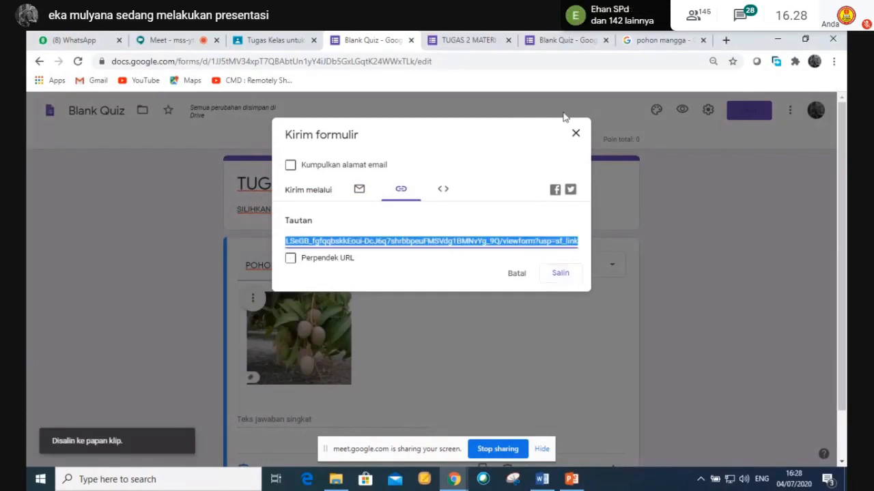
click(276, 41)
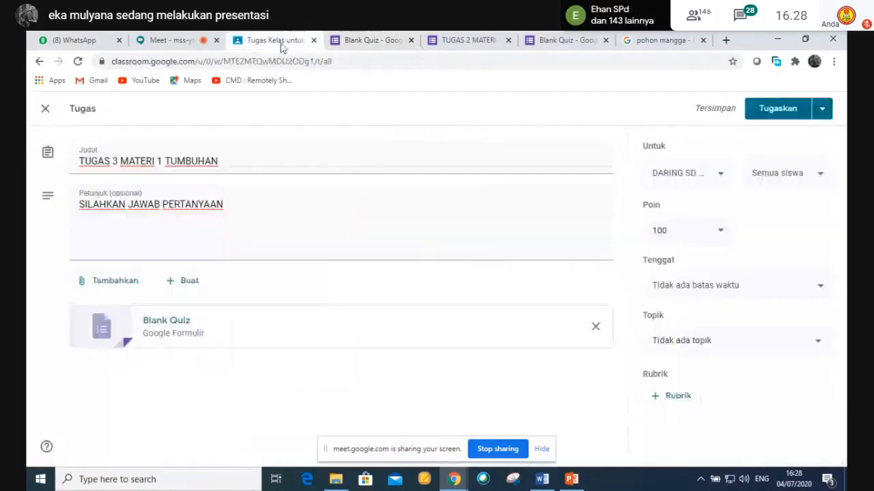
- Attach the copied quiz link and remove the Blank Quiz attachment
click(116, 286)
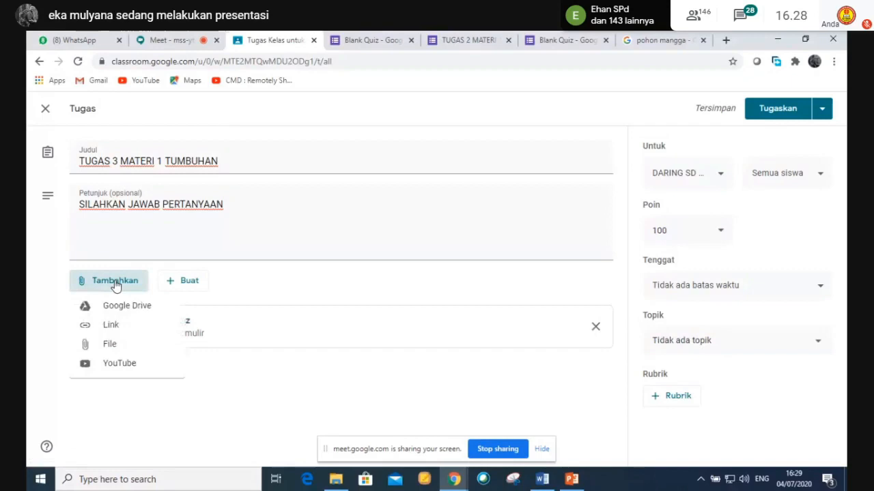
click(111, 326)
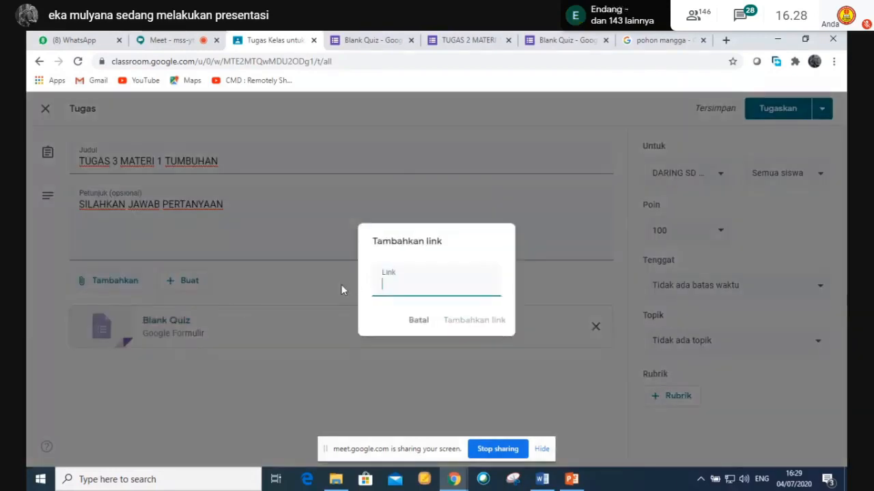
right_click(398, 289)
click(446, 192)
click(475, 320)
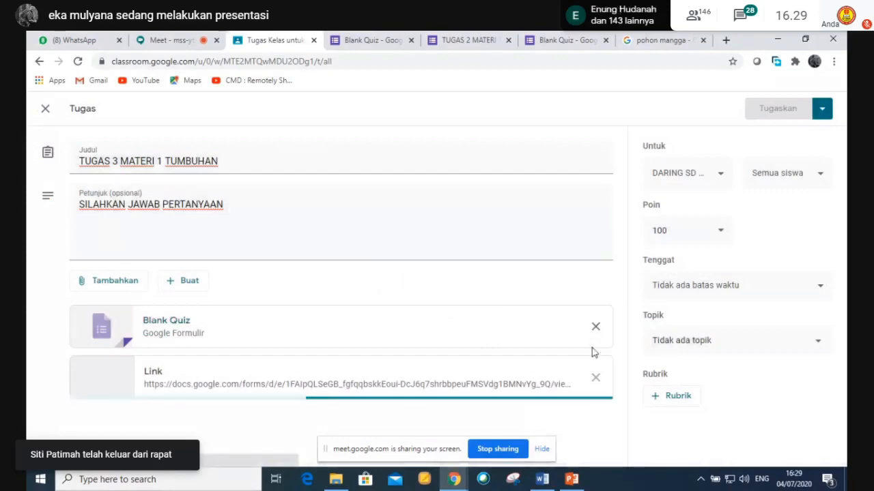
click(596, 329)
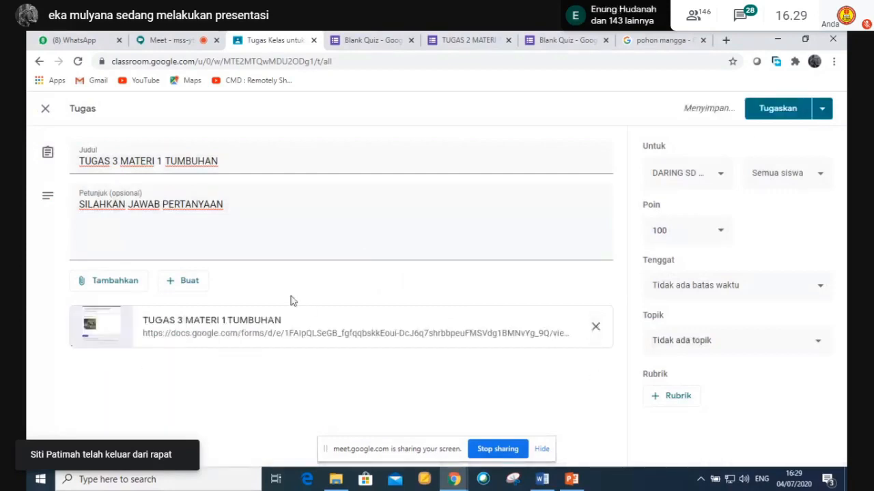
- File the assignment under a new topic 'TUGAS 3 MATERI 1 TUMBUHAN' and post it
click(694, 345)
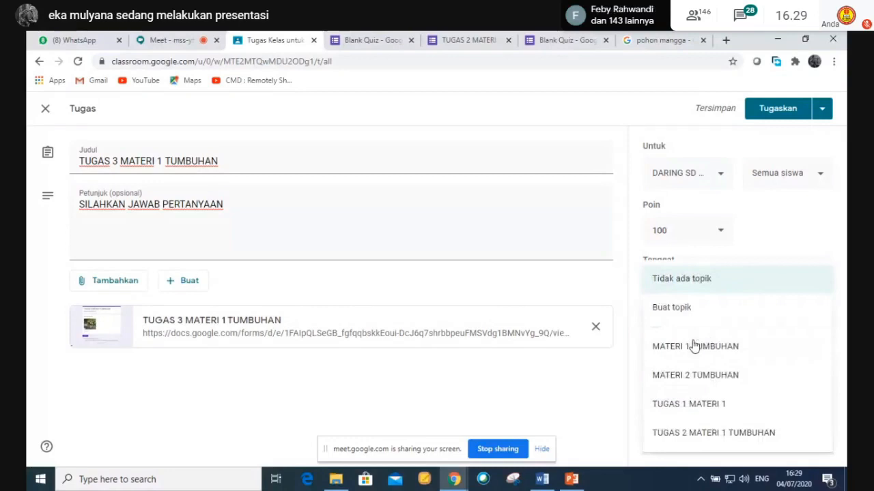
click(692, 436)
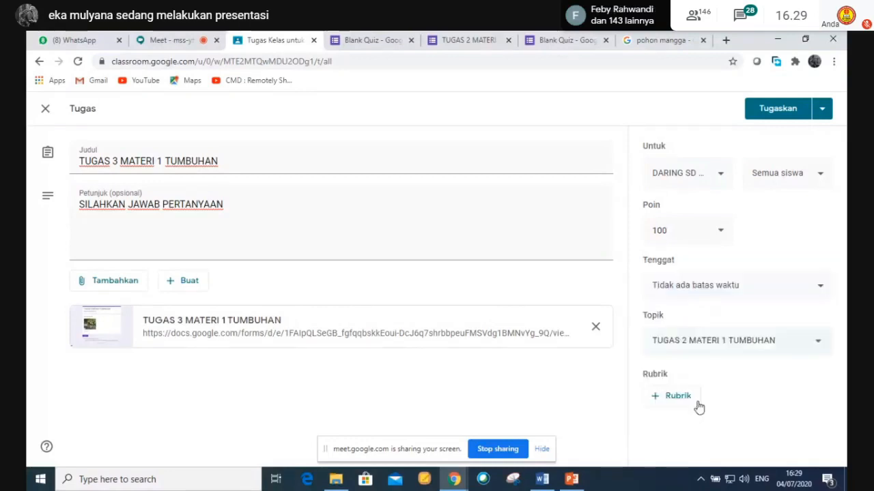
click(758, 342)
click(683, 186)
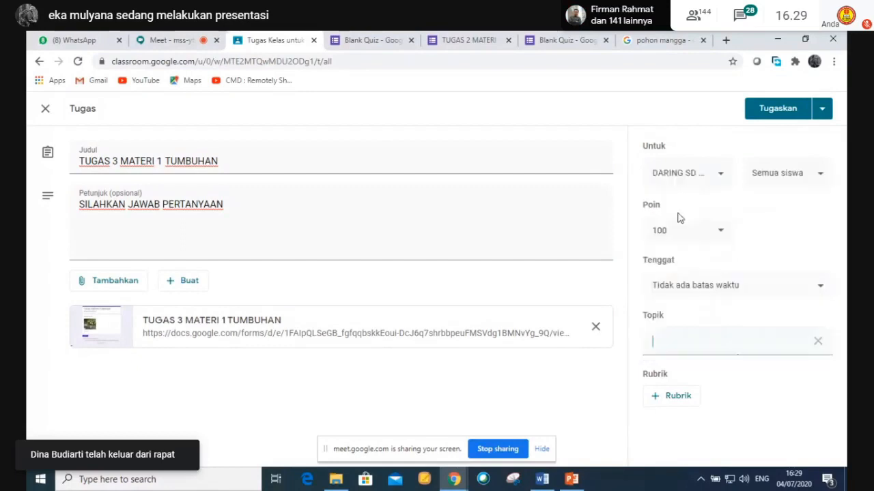
text(TUGAS 3 MA)
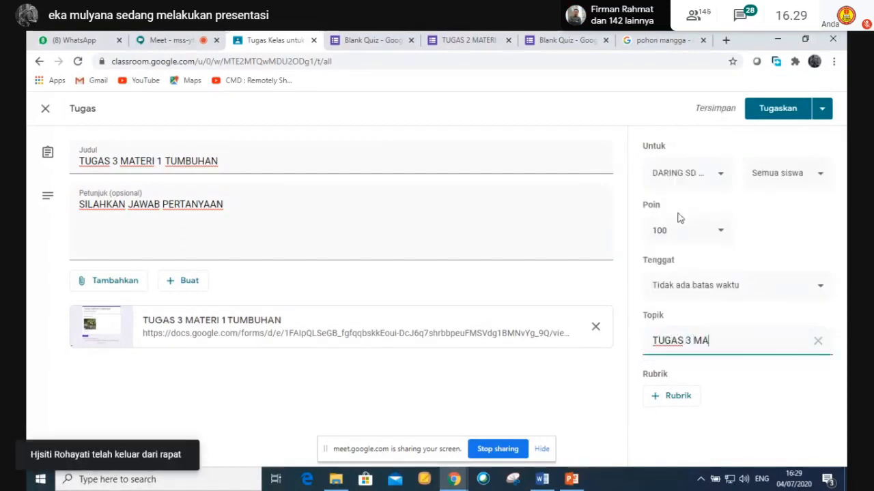
text(TERI 1)
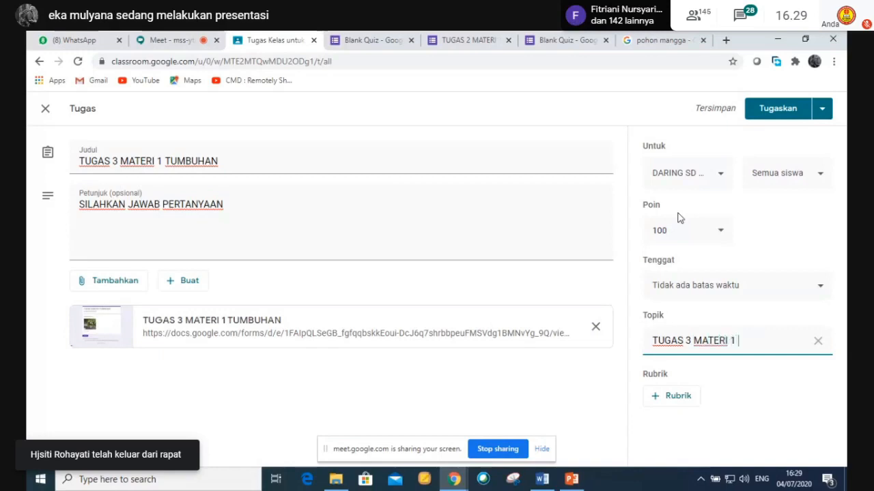
text( TUMBUHAN)
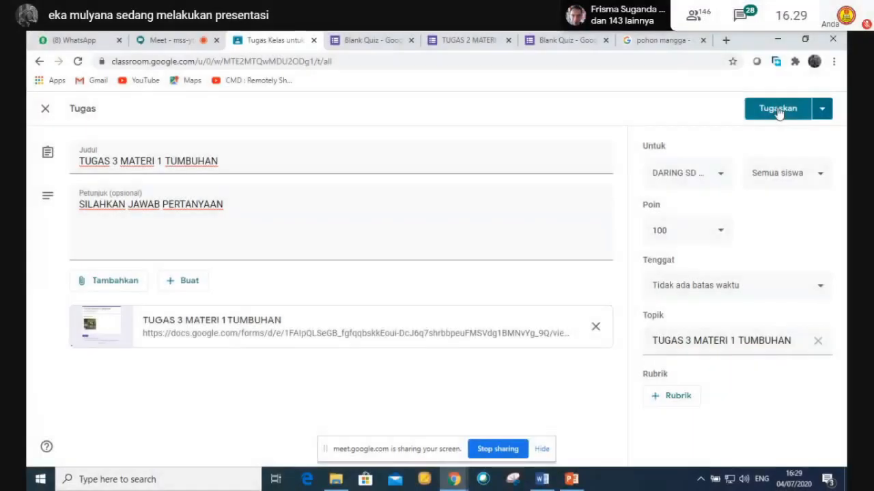
click(778, 111)
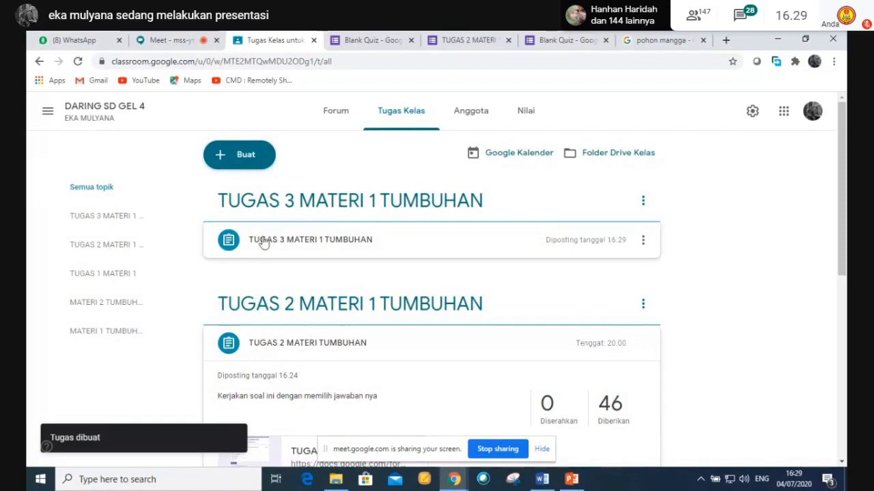
- Open the posted TUGAS 3 quiz and submit the answer 'POHON JAMBU'
click(232, 244)
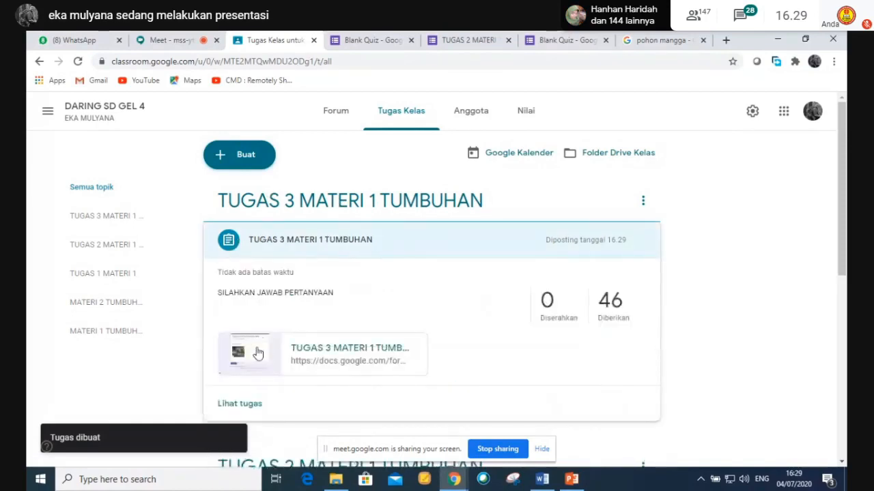
click(257, 353)
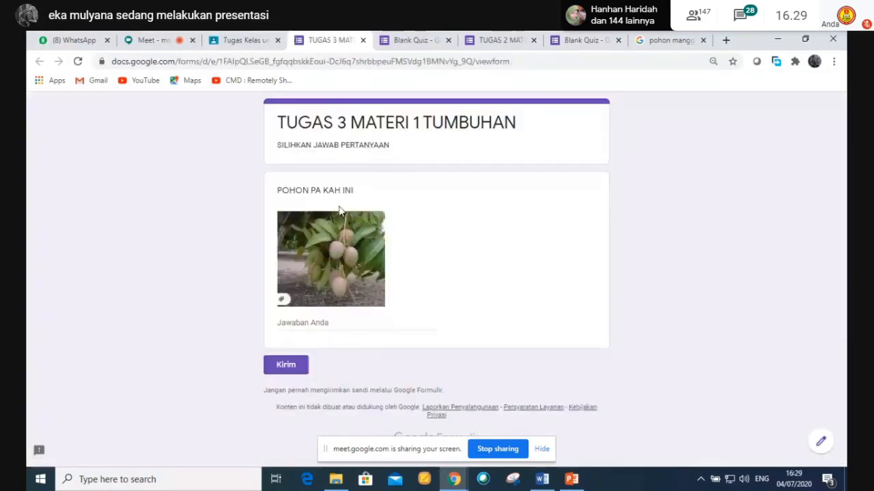
click(302, 320)
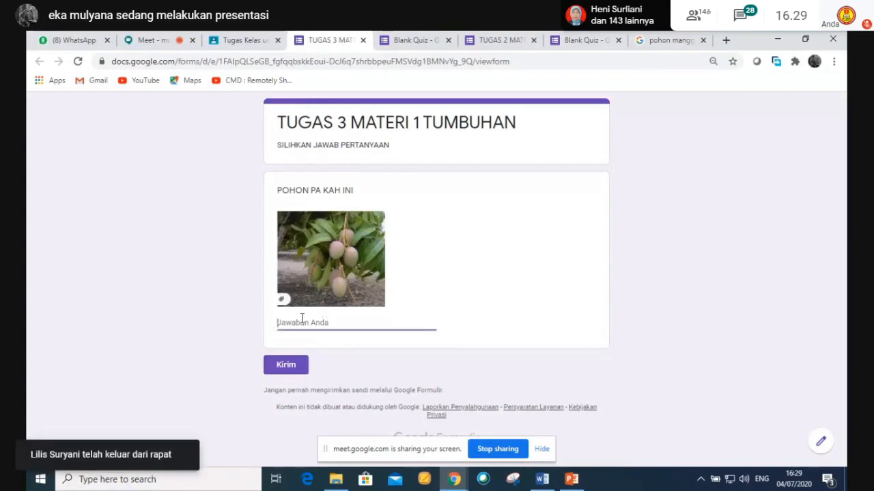
text(POHON JAMB)
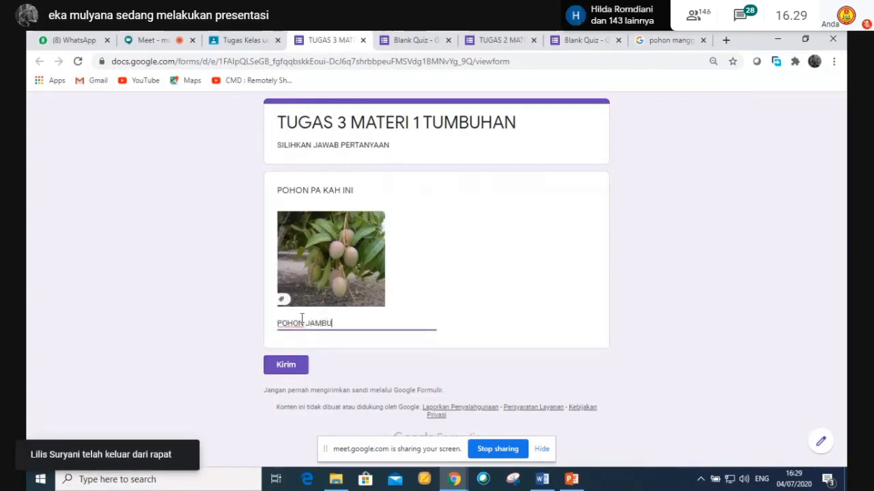
text(U)
click(286, 366)
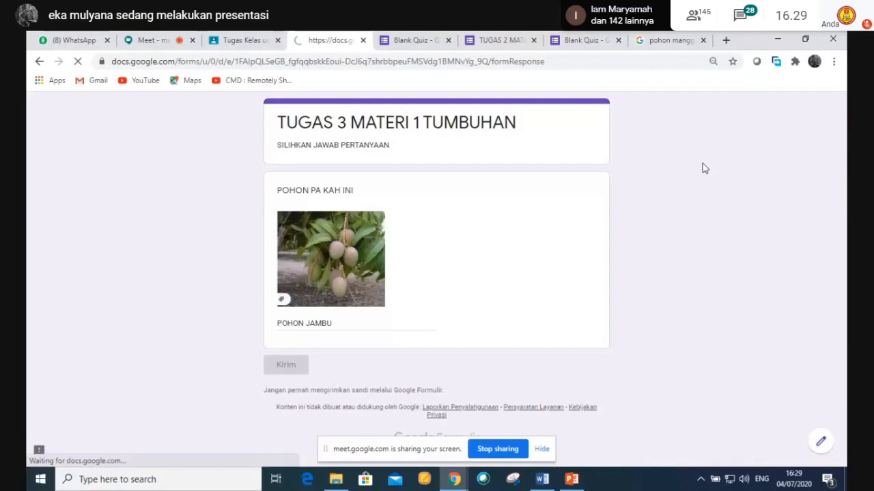
- Close the Blank Quiz, TUGAS 2 and TUGAS 3 form tabs and return to class assignments
click(399, 41)
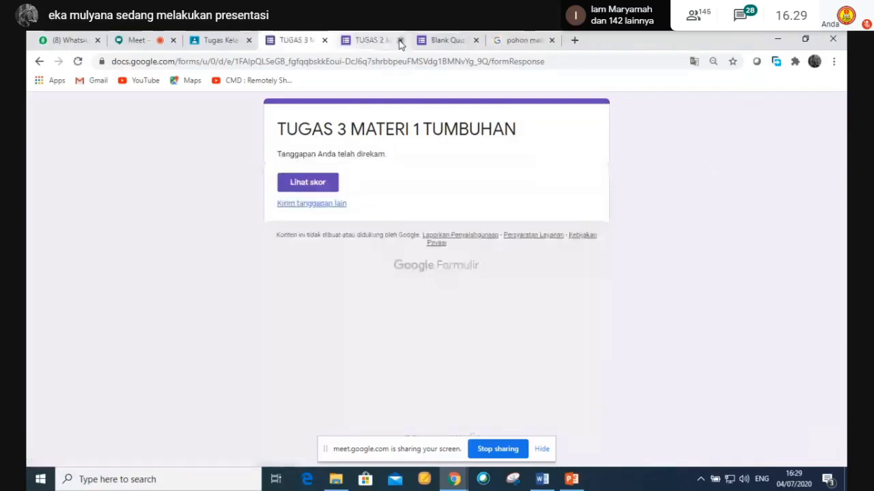
click(400, 41)
click(398, 40)
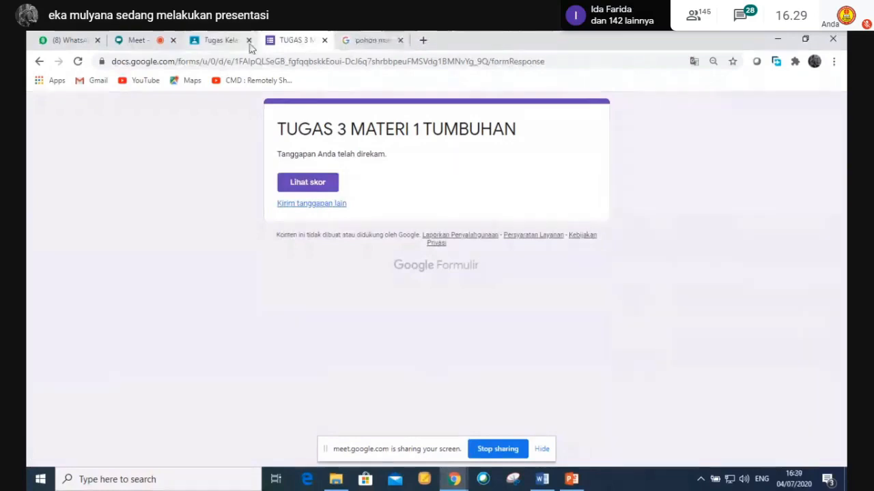
click(324, 40)
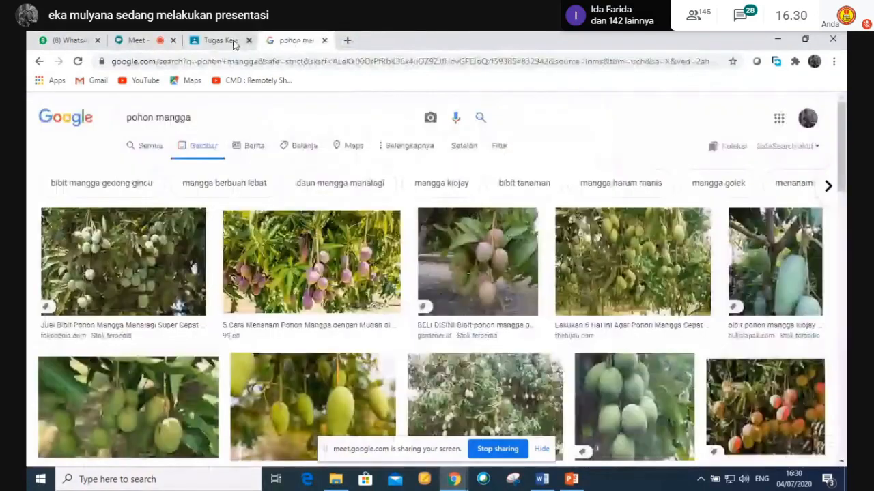
click(217, 40)
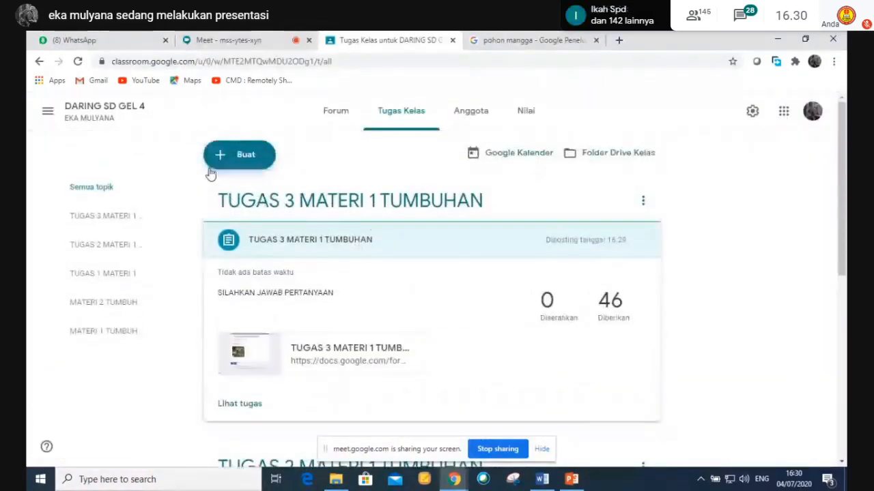
- Scroll through the Tugas Kelas list, open the Nilai grade book, then return to Meet
scroll(405, 335, down, 6)
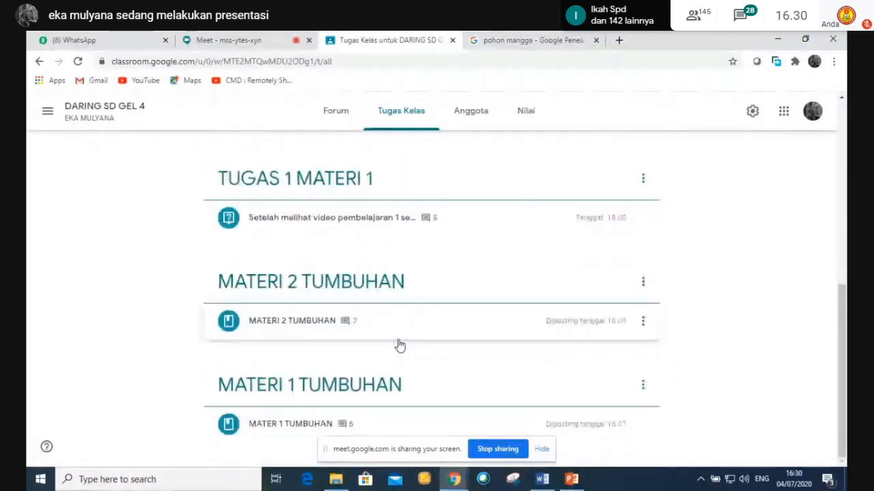
scroll(380, 204, up, 4)
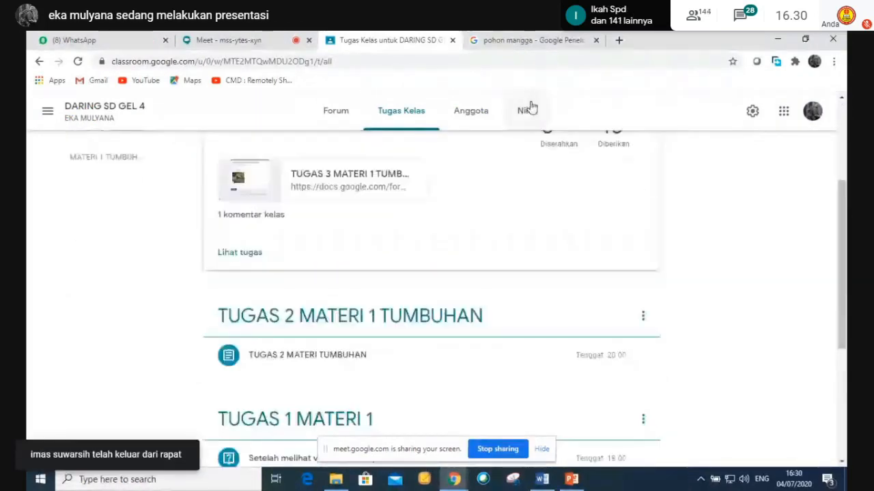
click(526, 112)
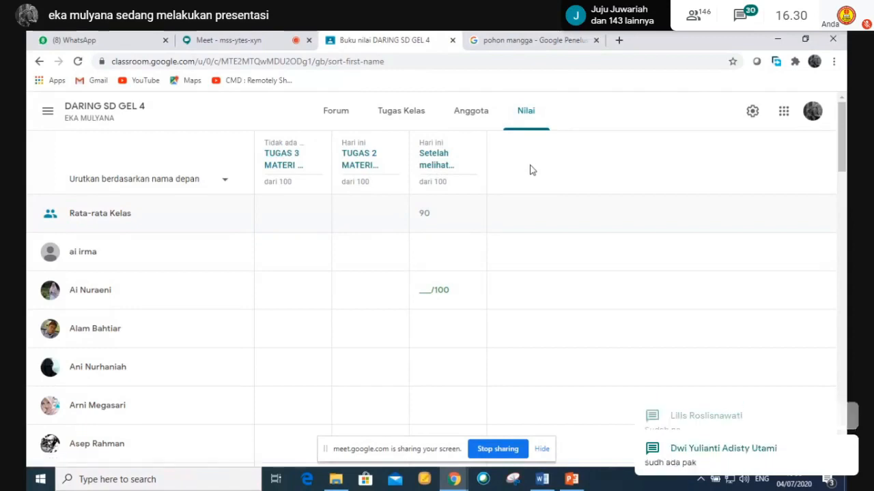
click(228, 40)
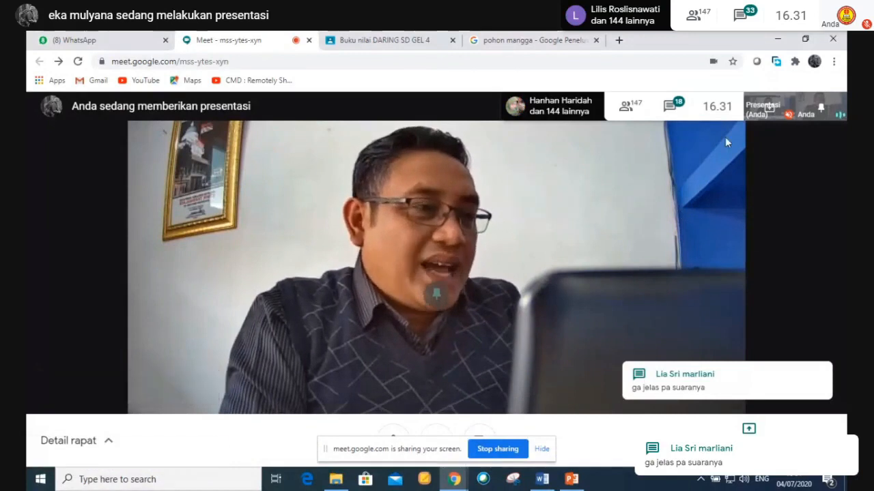
- Read through the Meet chat messages, close the chat, and switch to the Buku nilai tab
click(672, 106)
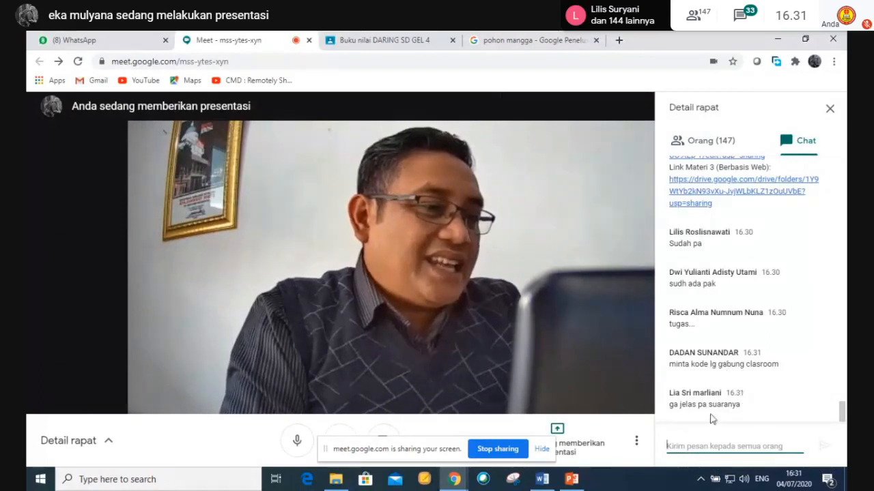
scroll(721, 331, up, 2)
scroll(723, 341, down, 2)
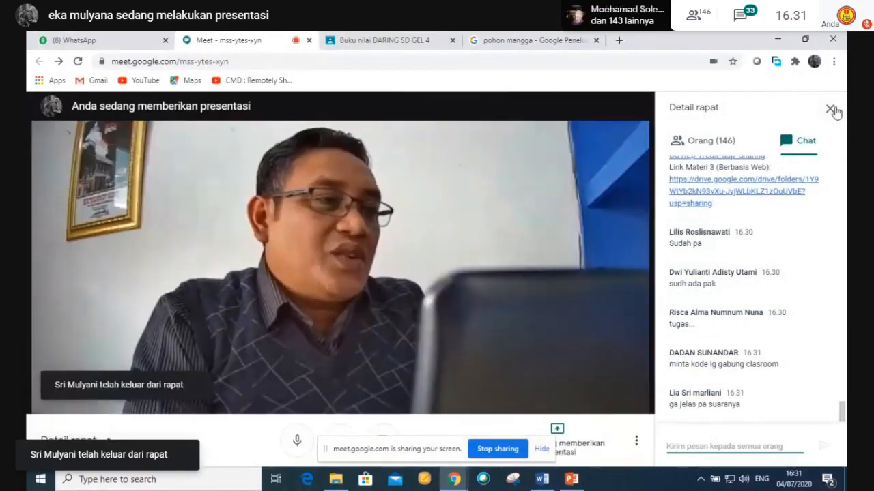
click(832, 110)
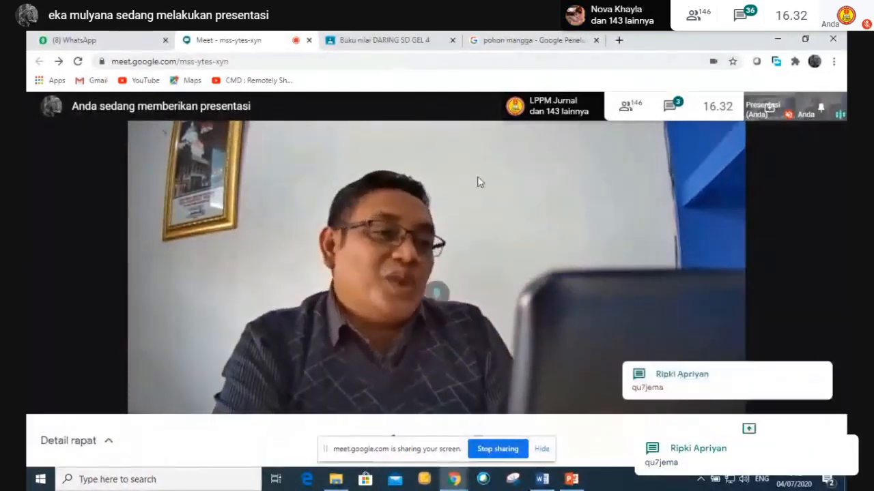
click(369, 40)
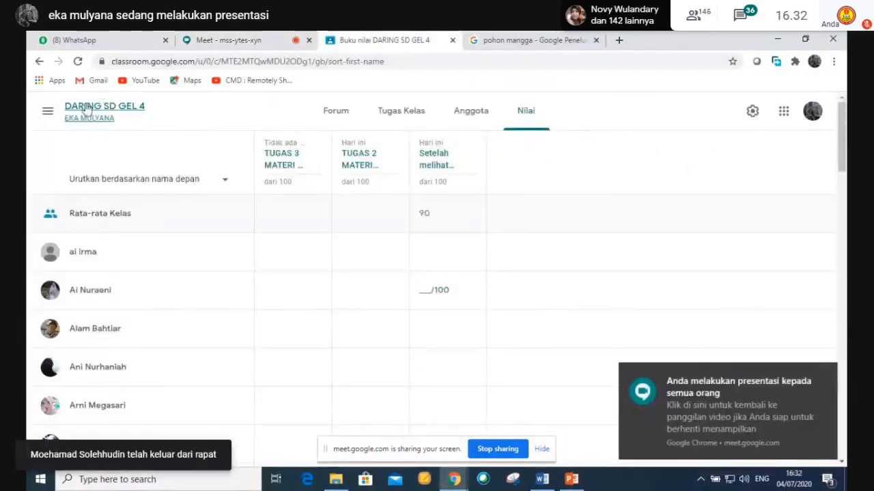
- Go from the DARING SD GEL 4 grade book to the Kelas home page and dismiss the sharing notice
click(87, 108)
click(47, 114)
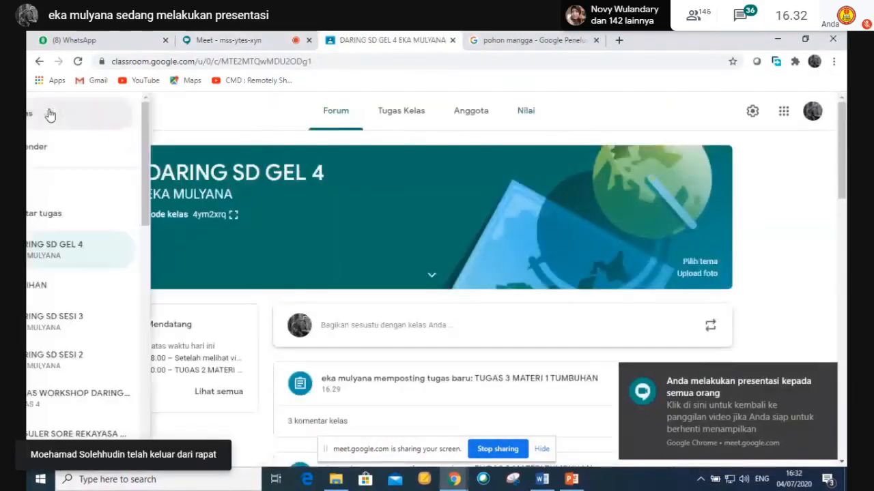
click(94, 129)
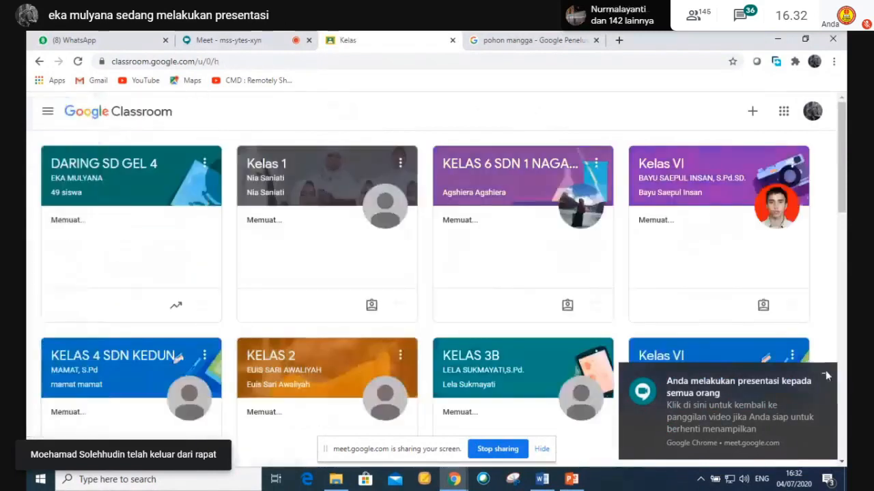
click(828, 375)
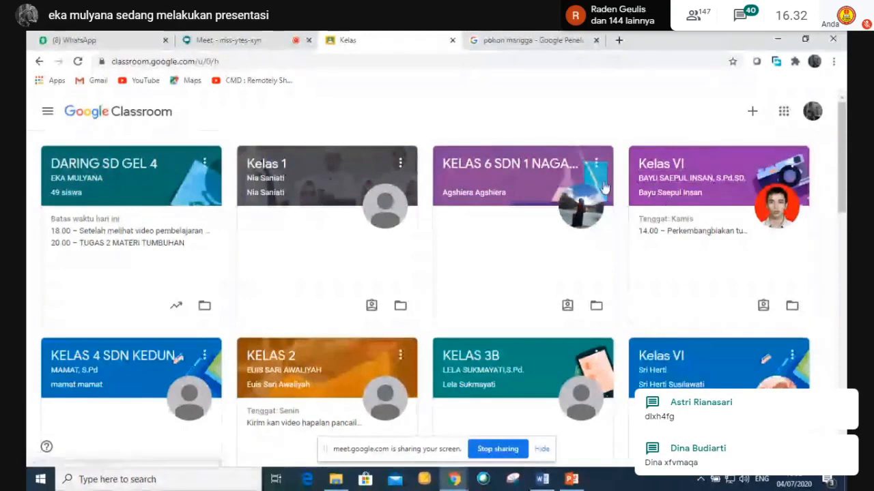
- Unenroll from the Kelas 1, KELAS 6 and Kelas VI classes, then switch back to Meet
click(401, 166)
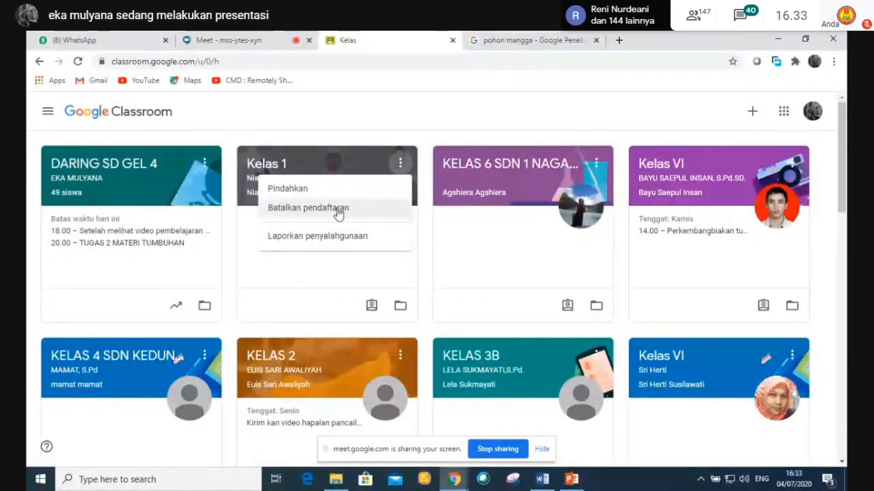
click(390, 117)
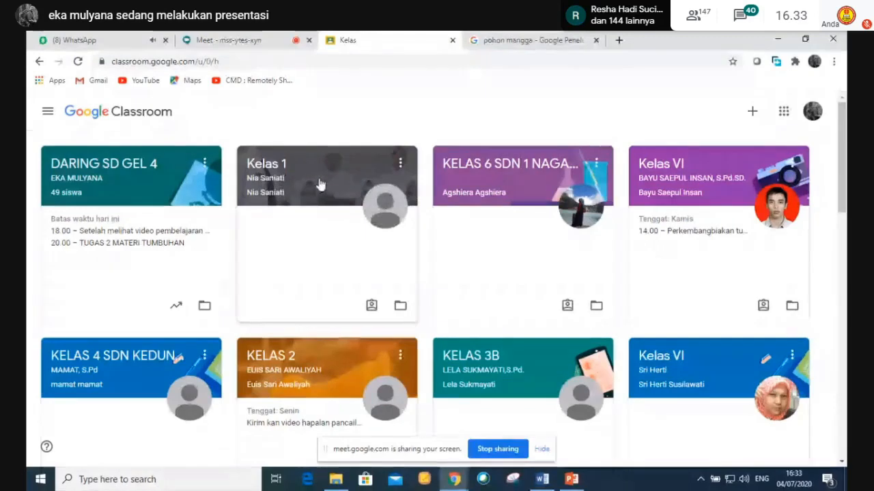
click(400, 164)
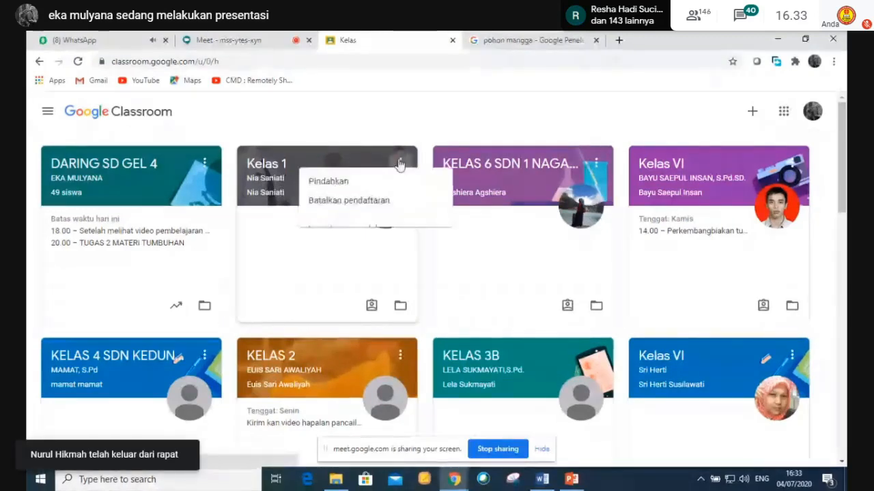
click(330, 210)
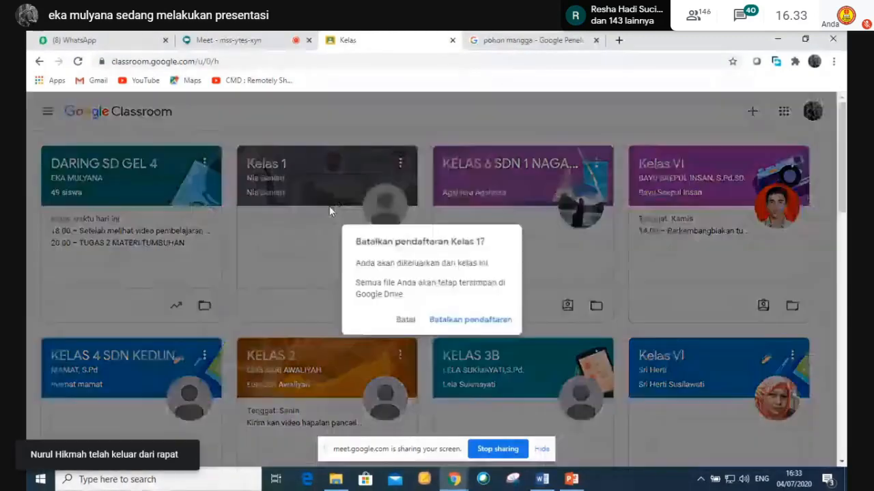
click(451, 324)
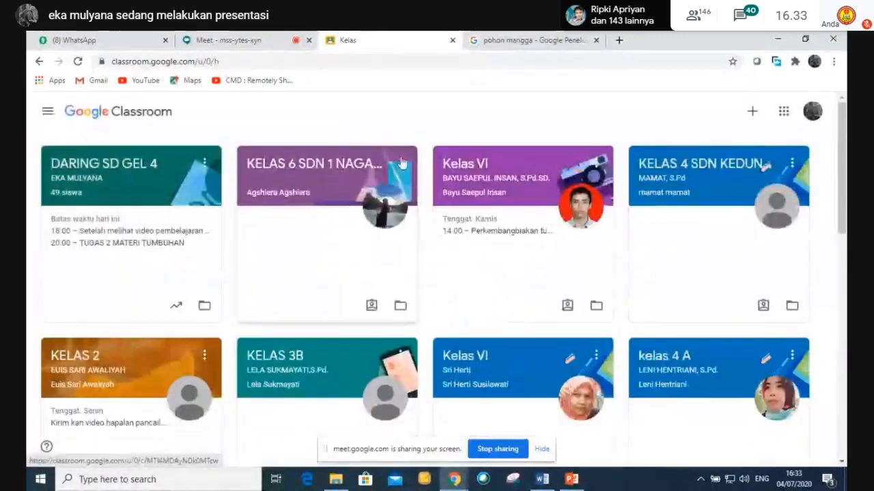
click(395, 168)
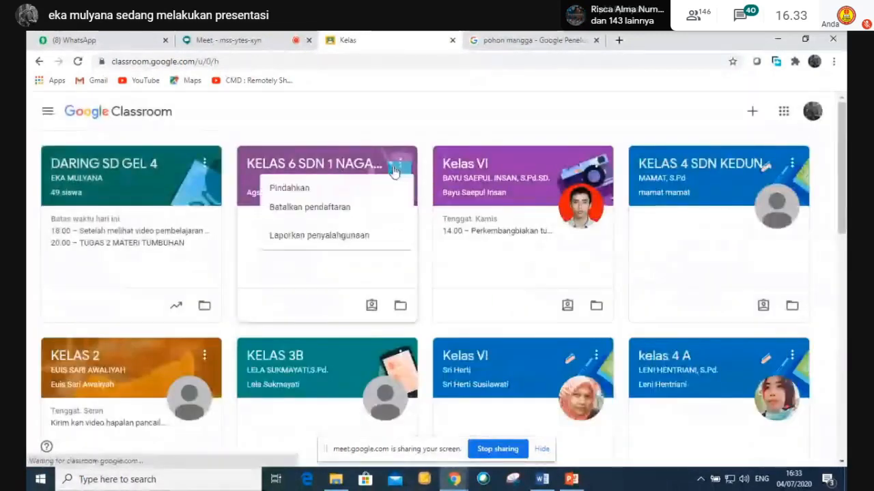
click(350, 207)
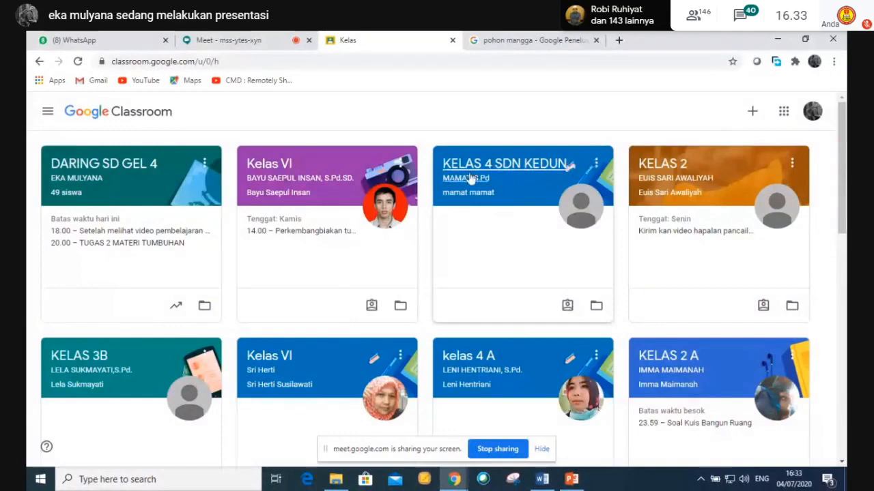
click(400, 164)
click(311, 214)
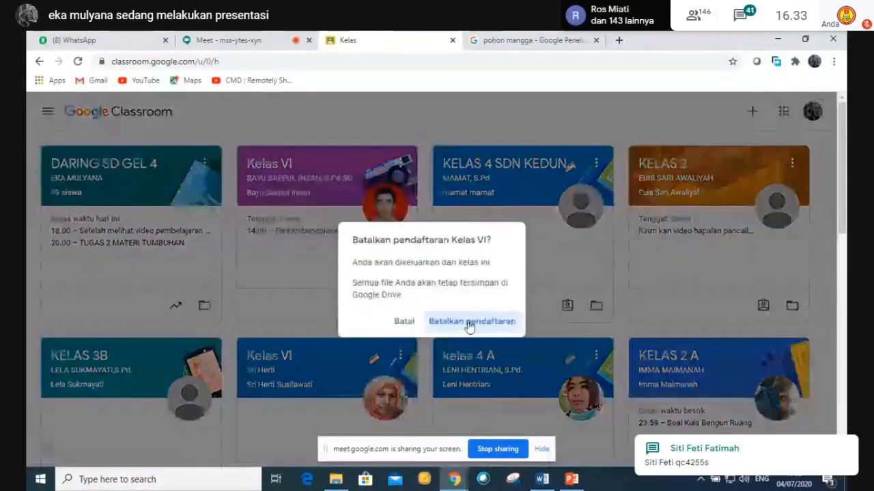
click(469, 325)
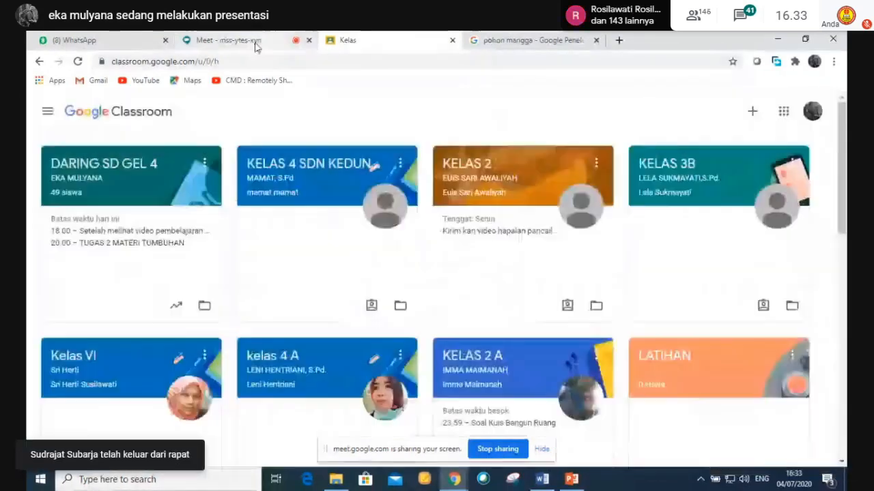
click(253, 41)
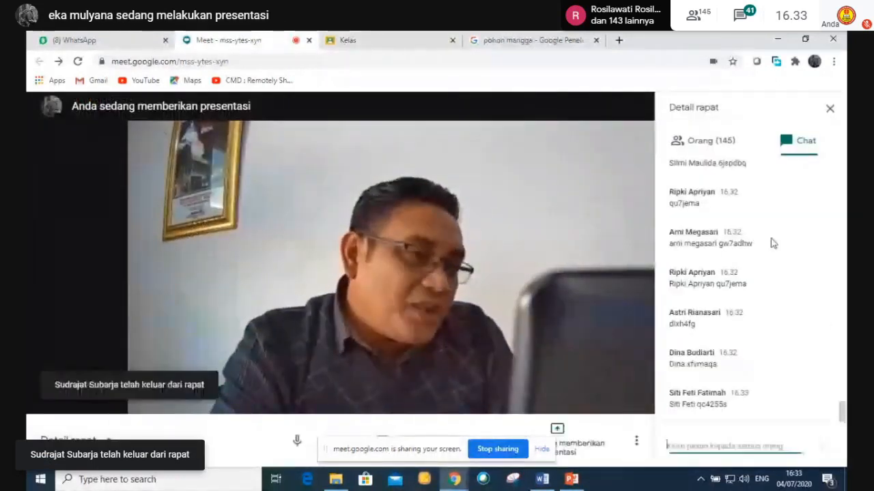
right_click(706, 208)
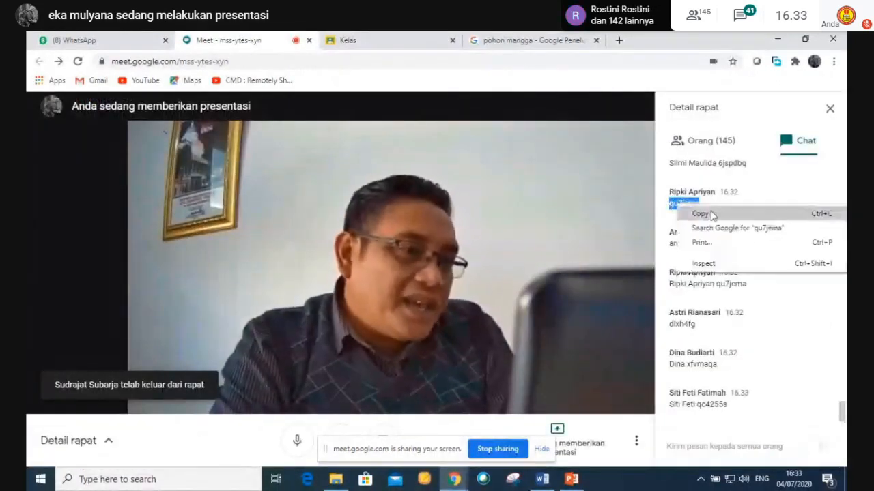
click(714, 216)
click(356, 41)
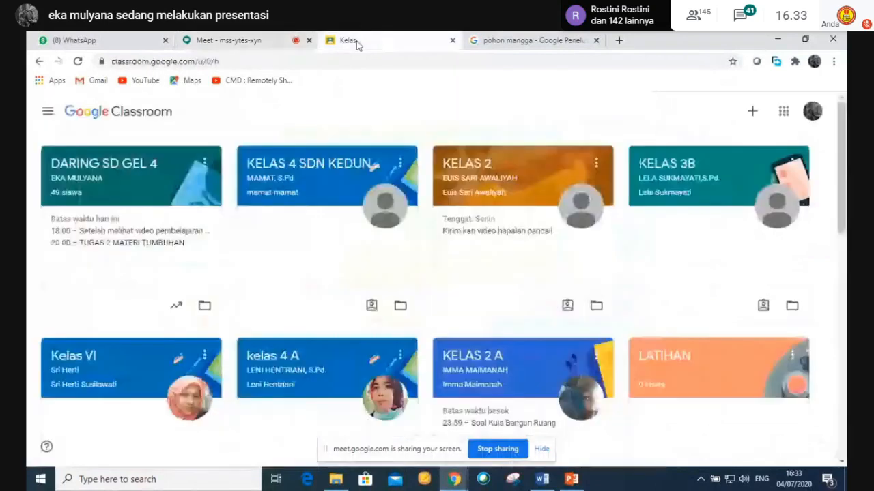
click(752, 112)
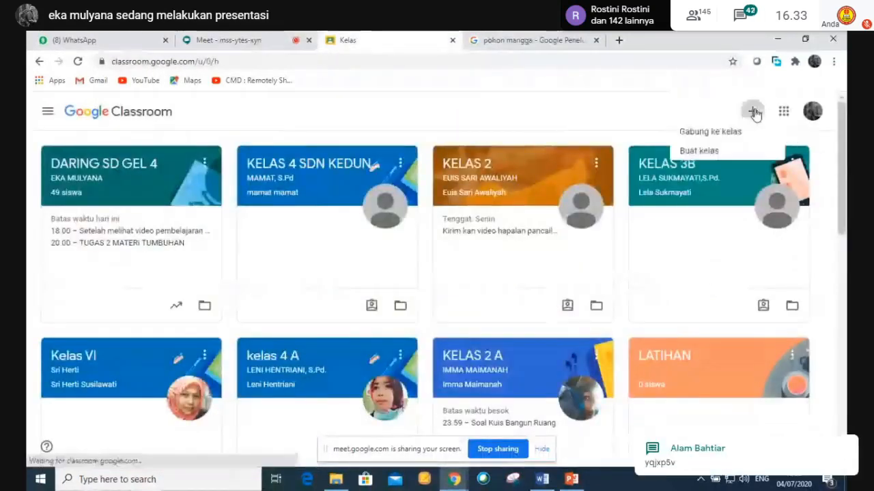
click(683, 138)
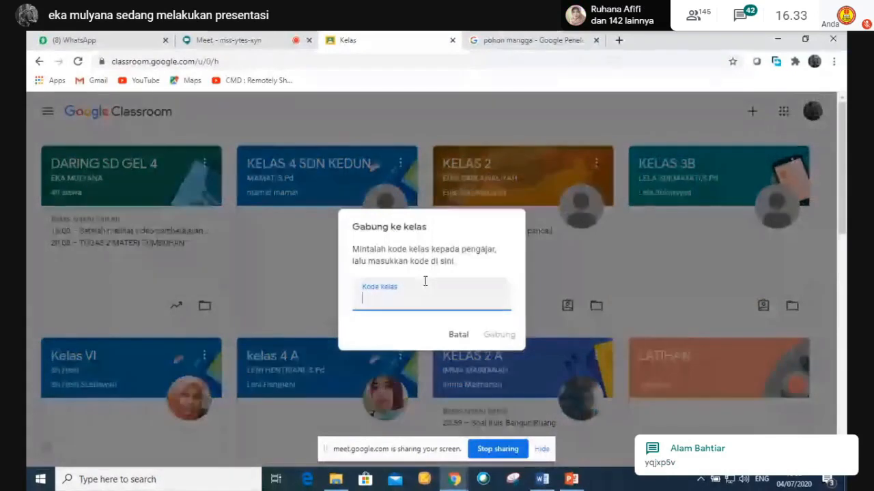
click(497, 335)
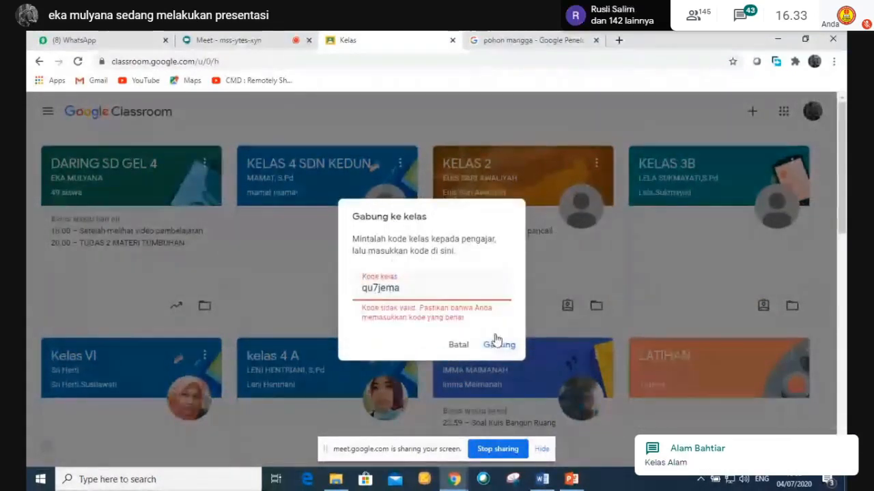
click(364, 292)
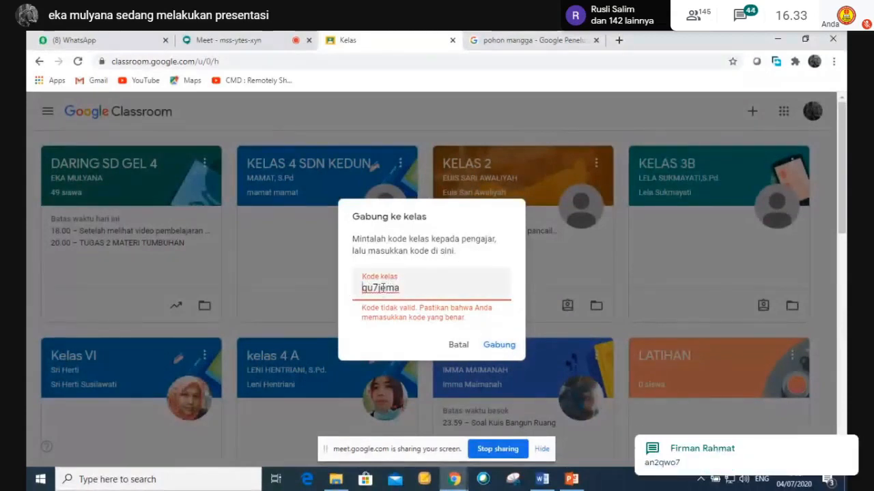
click(498, 345)
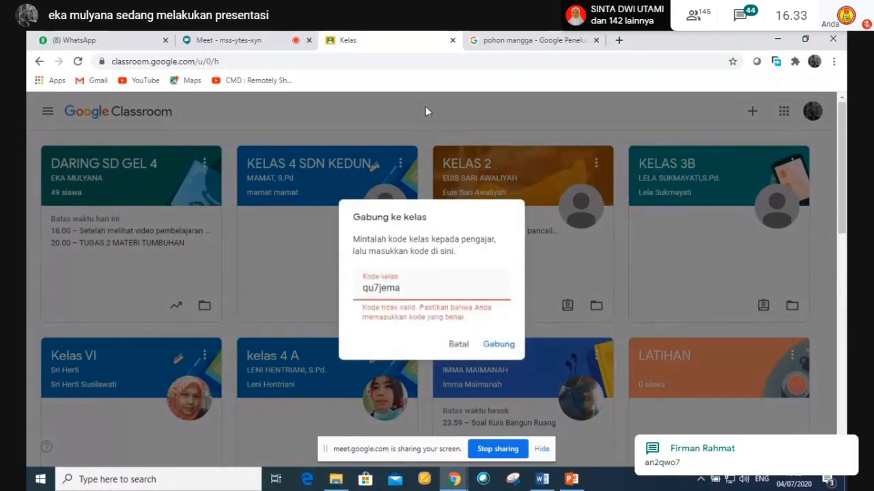
click(425, 106)
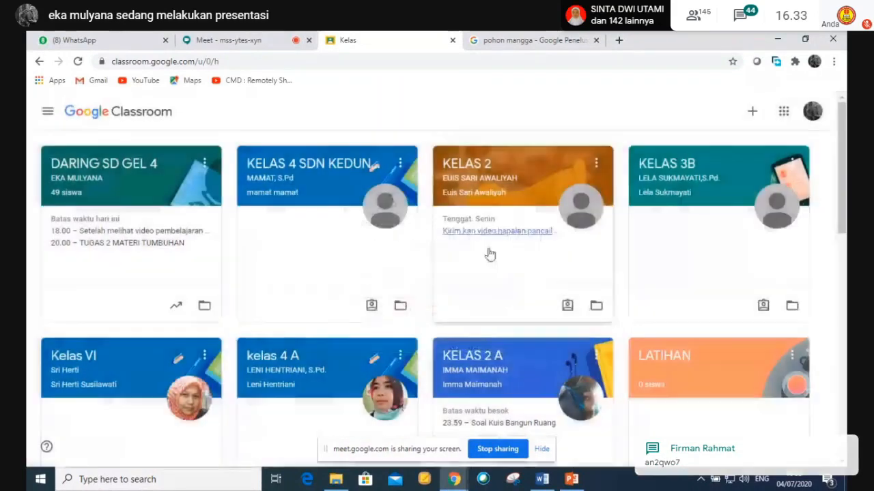
click(263, 67)
- Reload Classroom, switch to the second Google account, and archive the KELAS 5 B class
drag(258, 65, 128, 65)
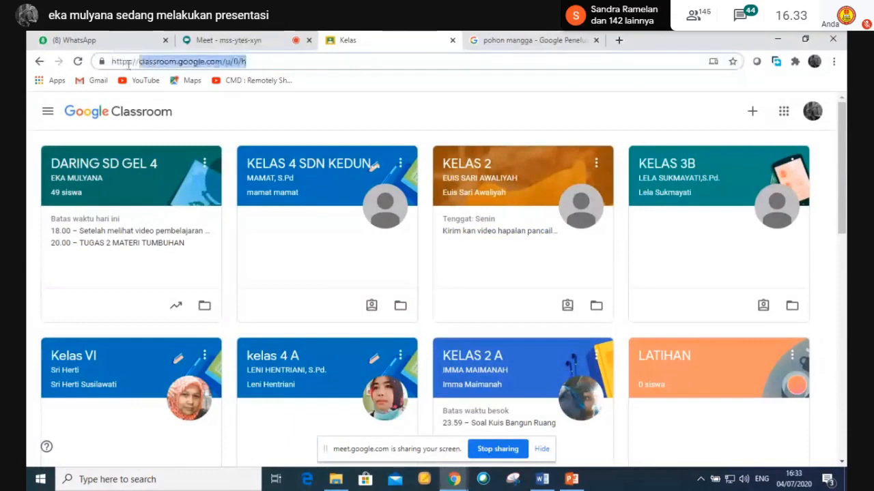
click(78, 61)
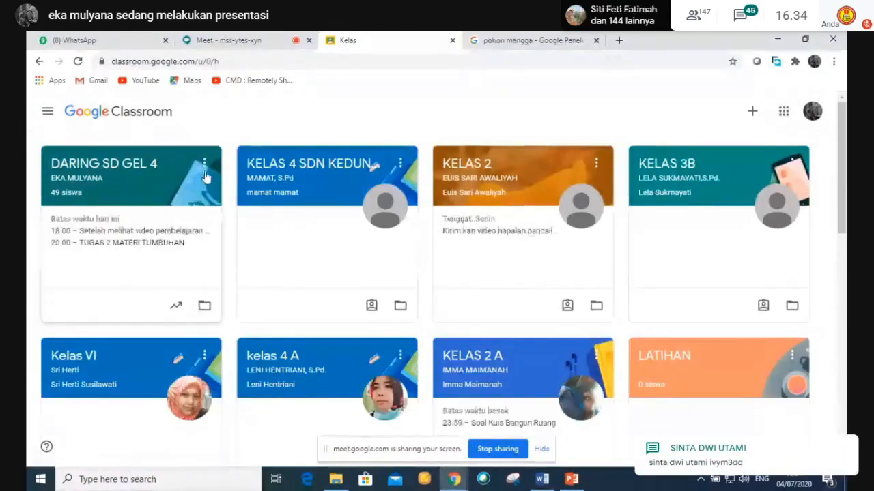
click(812, 112)
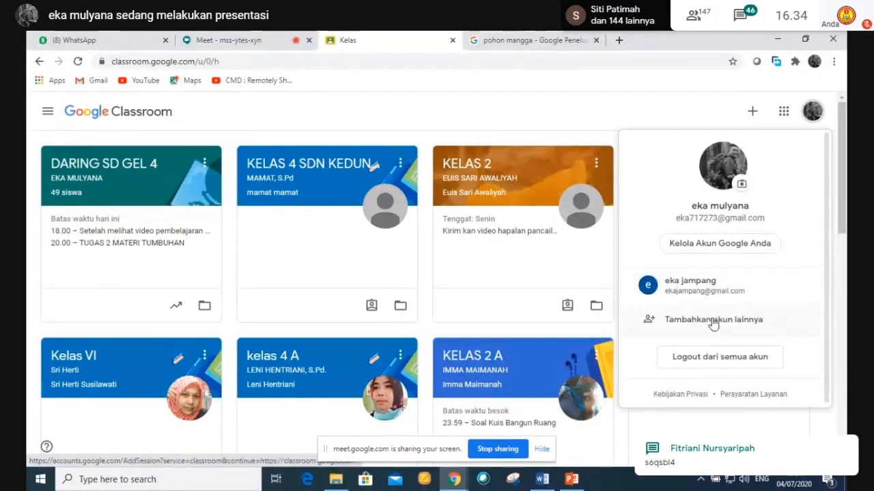
click(698, 291)
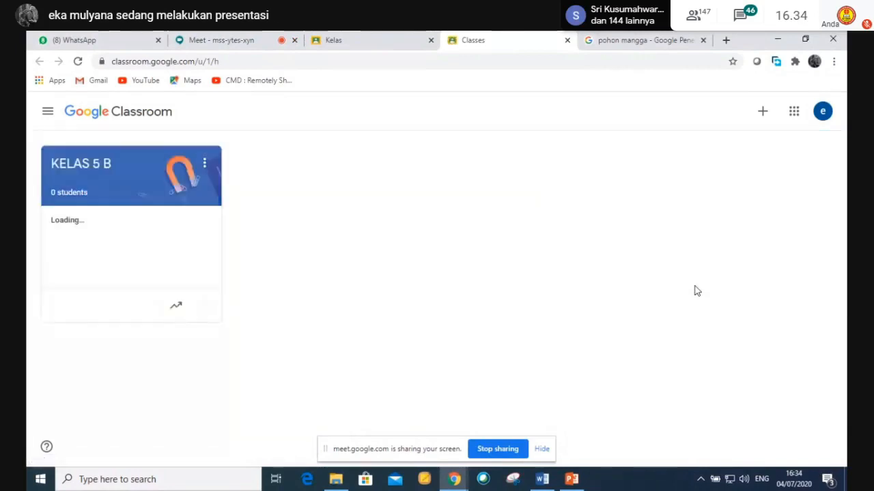
click(204, 164)
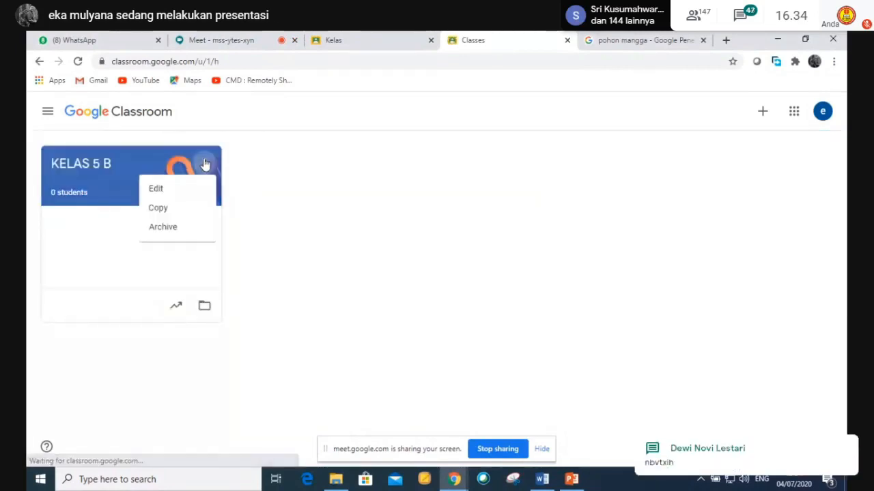
click(164, 227)
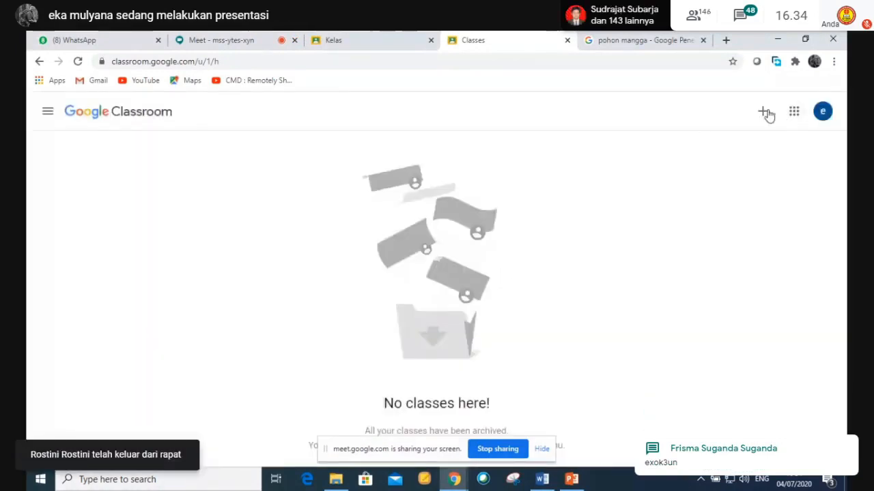
- Join the class Kelas 6 SDN 1 Gobras with its class code
click(764, 112)
click(724, 139)
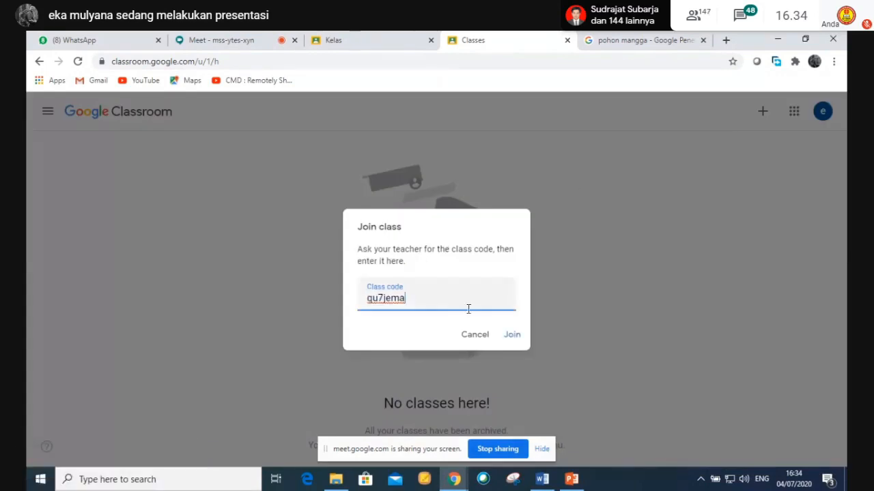
click(512, 338)
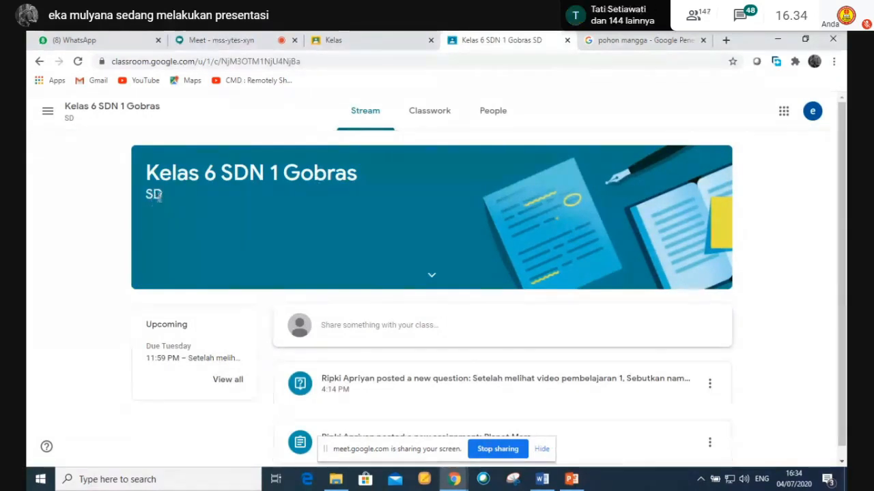
- Open the classwork list and expand the IPA question and the Planet Mars assignment
click(429, 112)
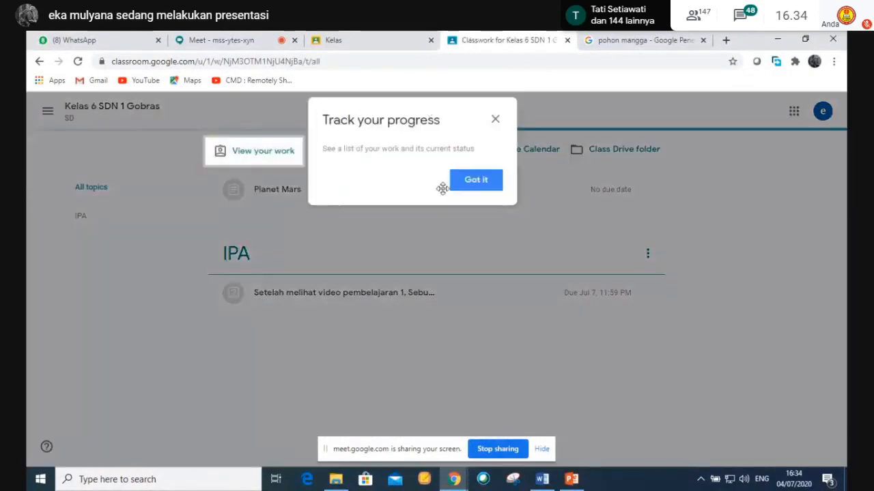
click(495, 121)
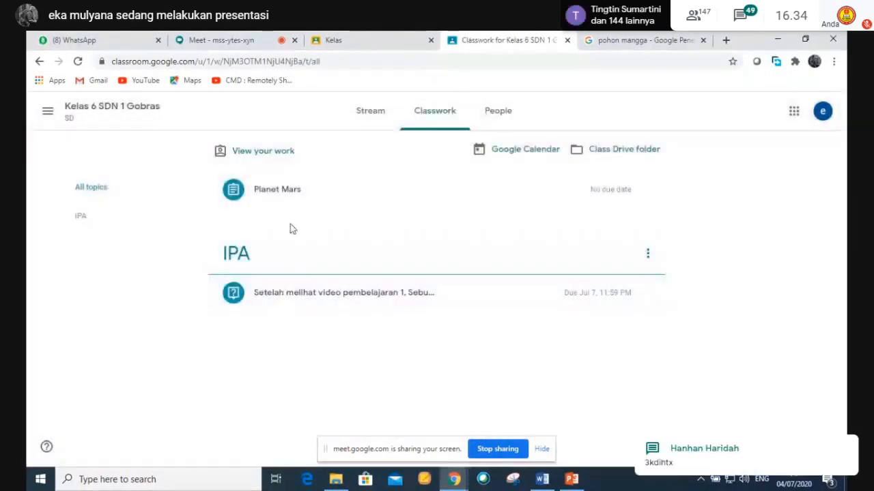
click(307, 299)
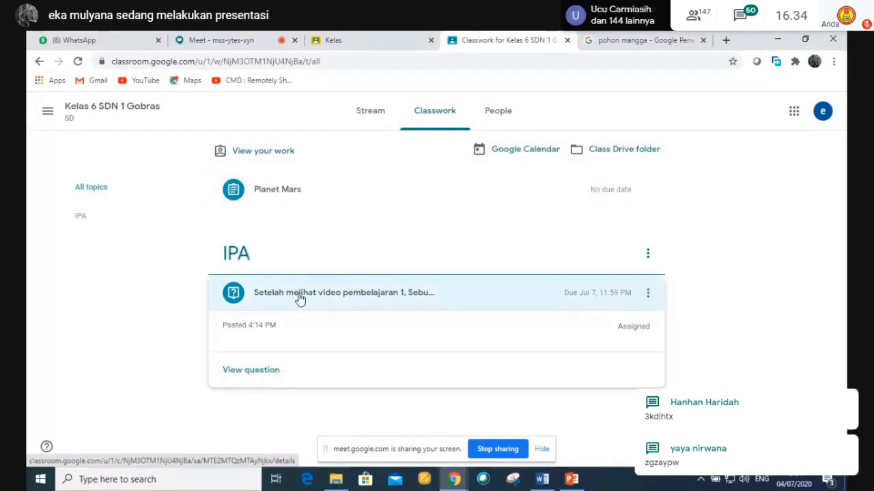
click(269, 190)
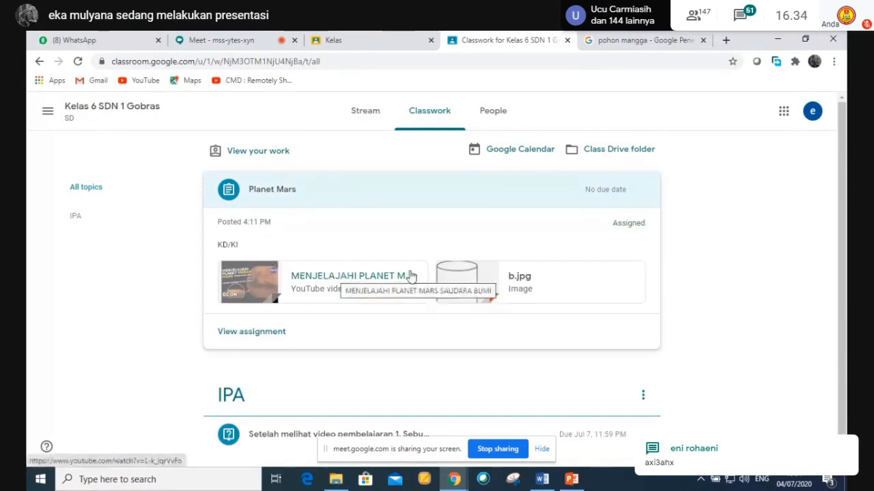
- Play the Planet Mars YouTube video to 0:34, then open the b.jpg cylinder picture
click(314, 281)
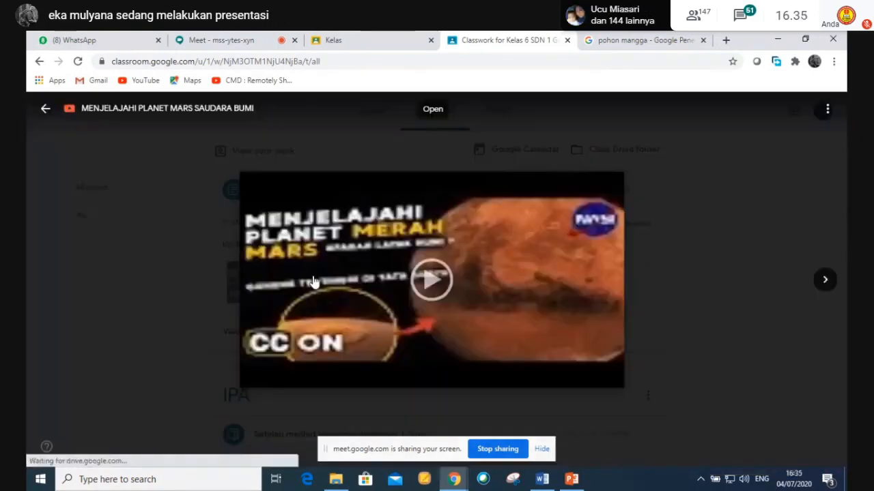
click(430, 280)
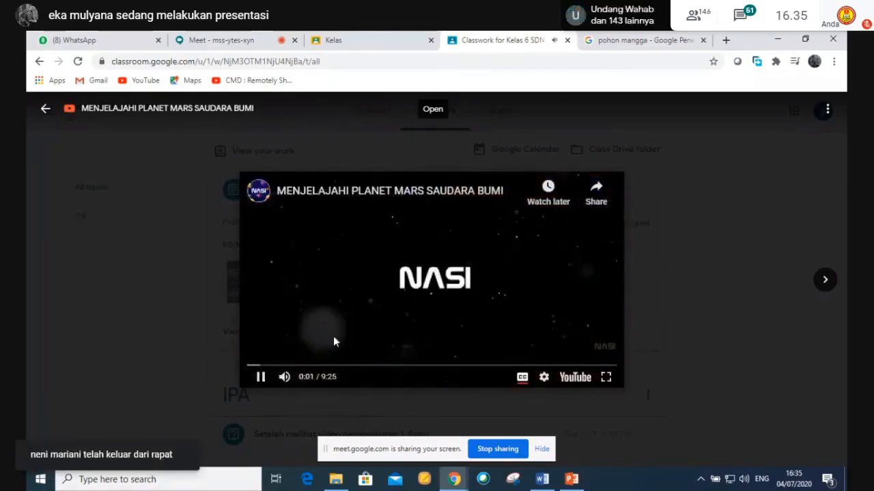
click(270, 367)
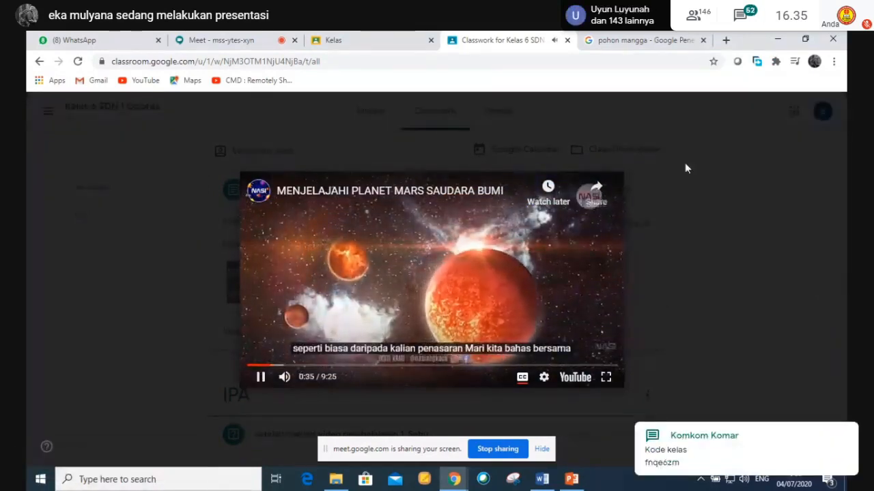
click(691, 169)
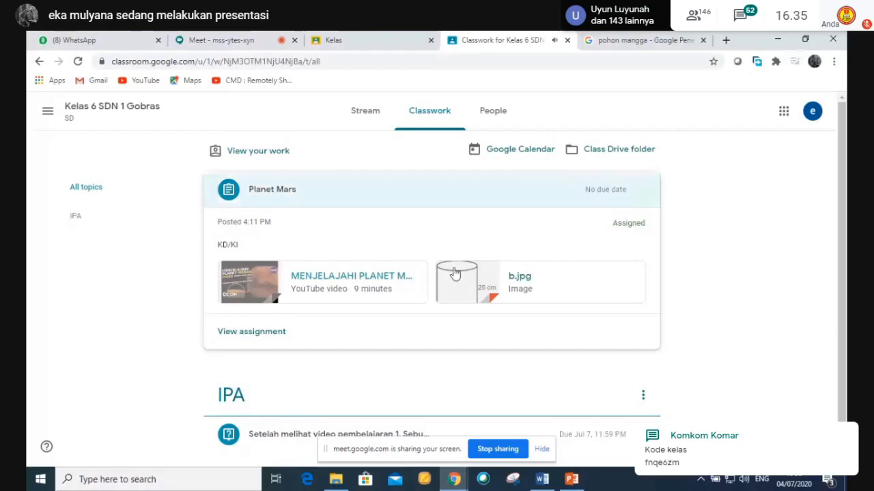
click(464, 286)
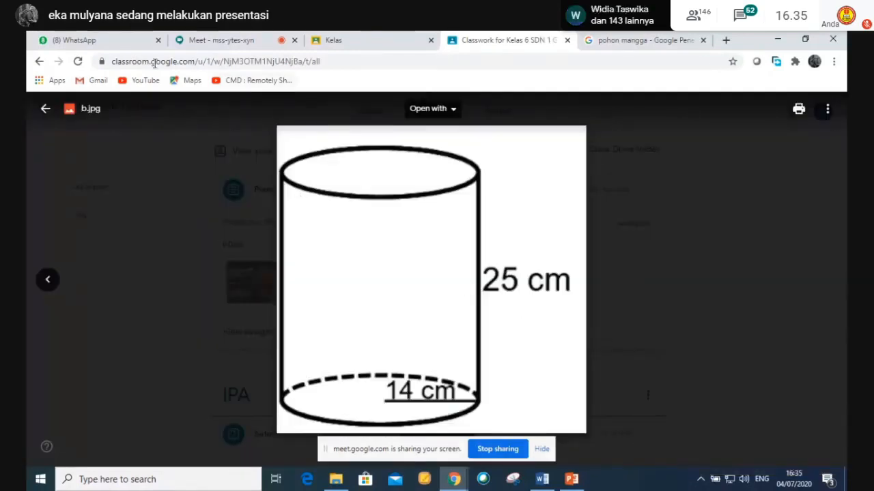
click(39, 61)
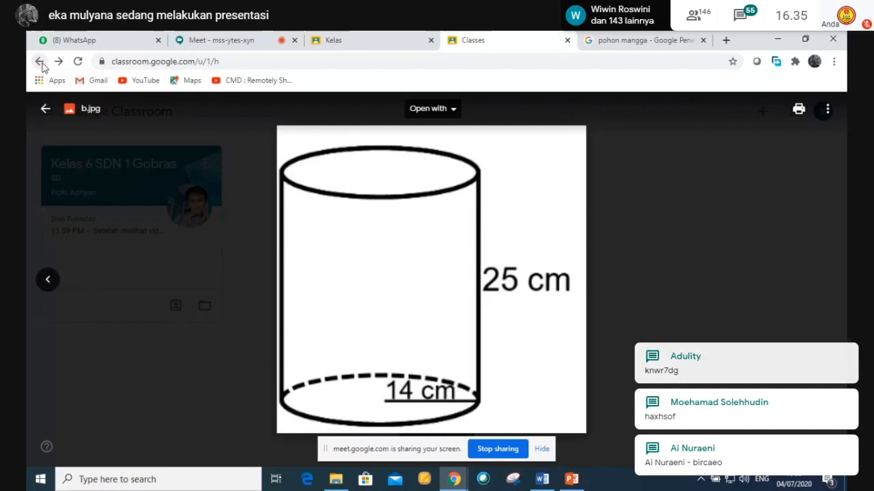
- Trim the end of the Classroom page address and reload it
click(253, 62)
click(254, 62)
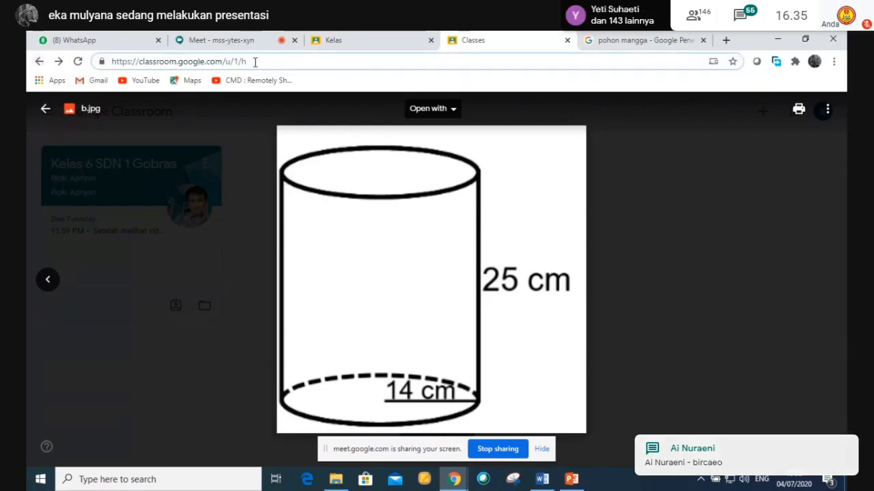
key(BackSpace)
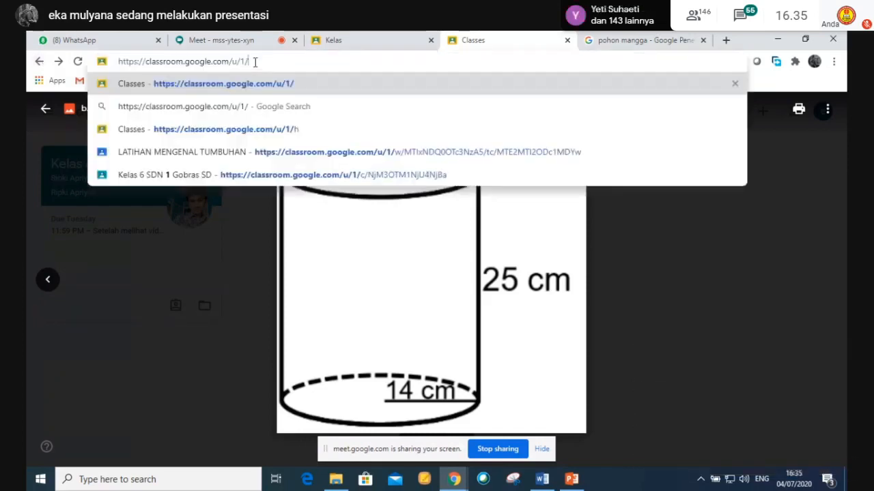
key(Return)
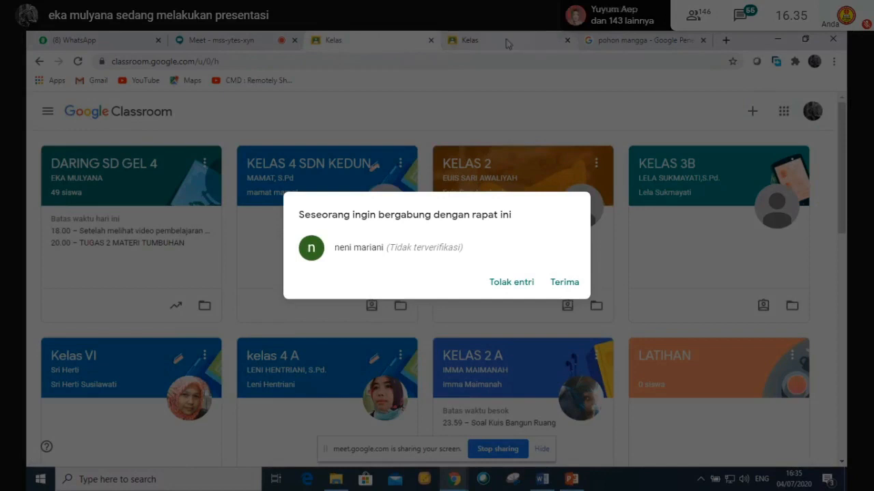
- Open Classroom on the second account in the Kelas tab, then return to the Meet call
click(506, 43)
click(813, 112)
click(688, 286)
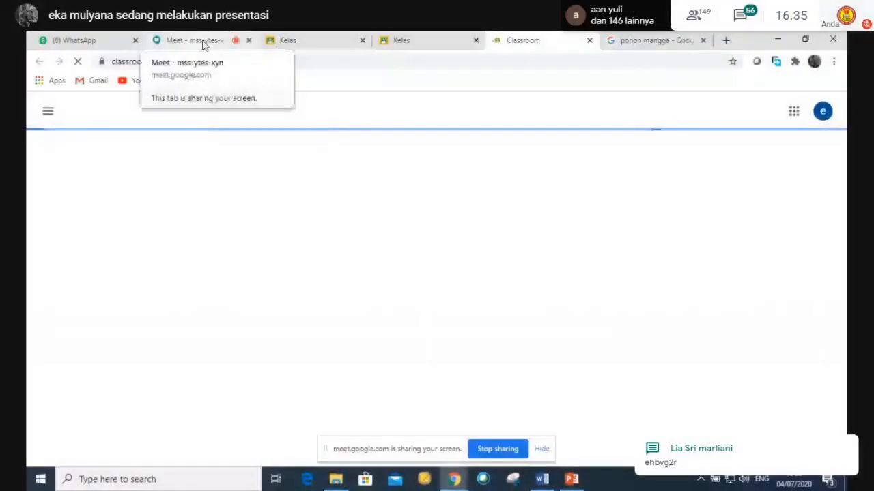
click(203, 42)
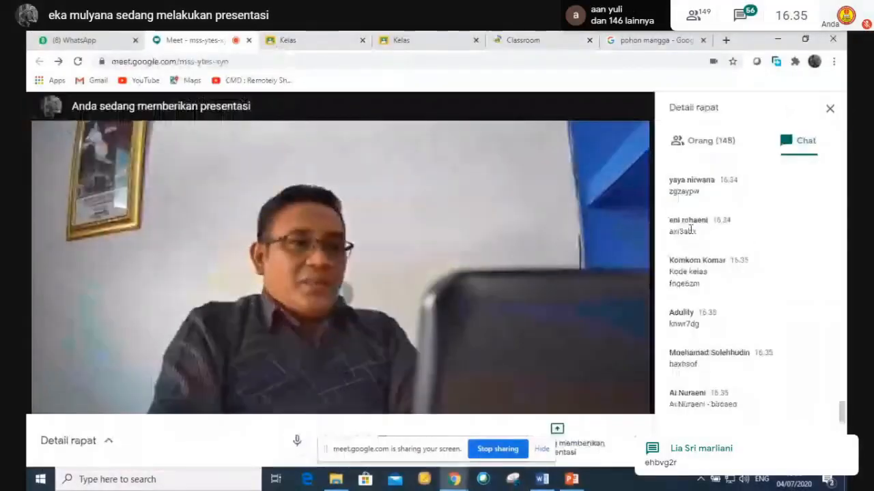
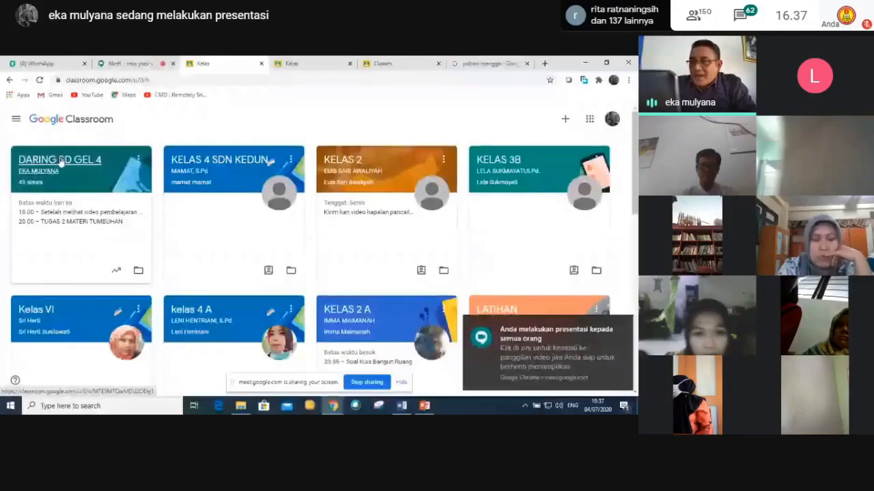
- Append ' VIRTUAL' to the DARING SD GEL 4 class name, save, and open the renamed class
click(62, 159)
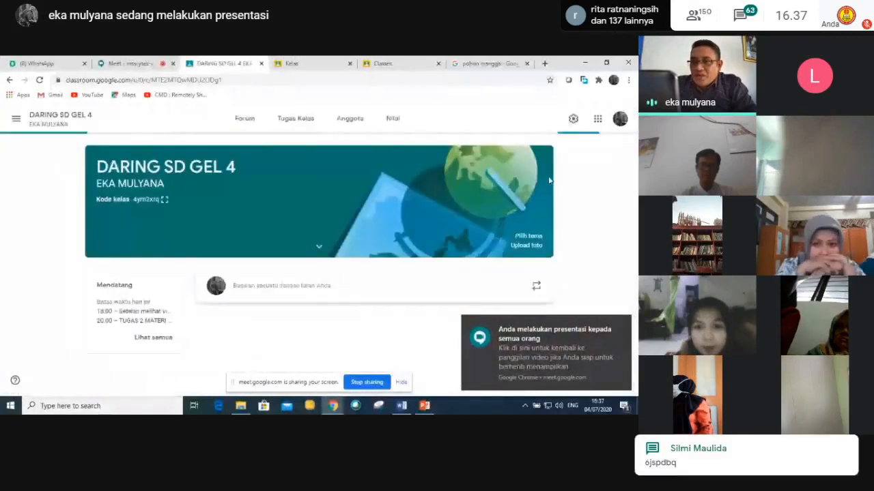
click(17, 119)
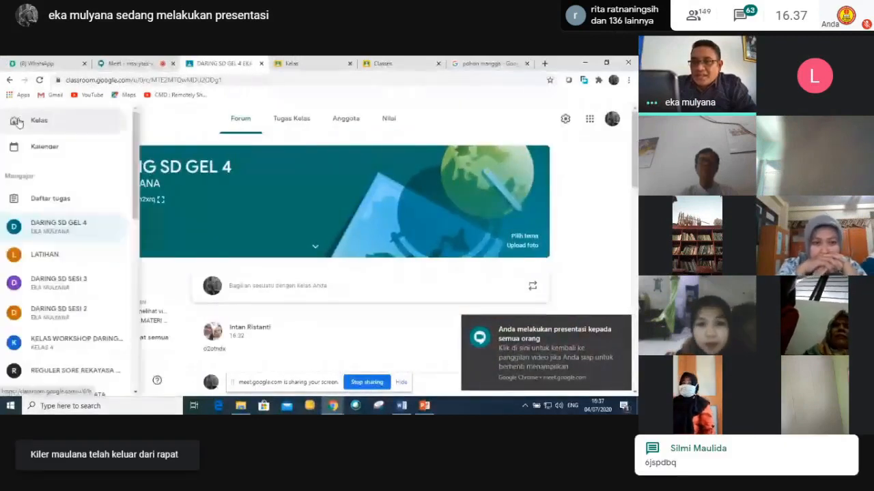
click(45, 119)
click(140, 160)
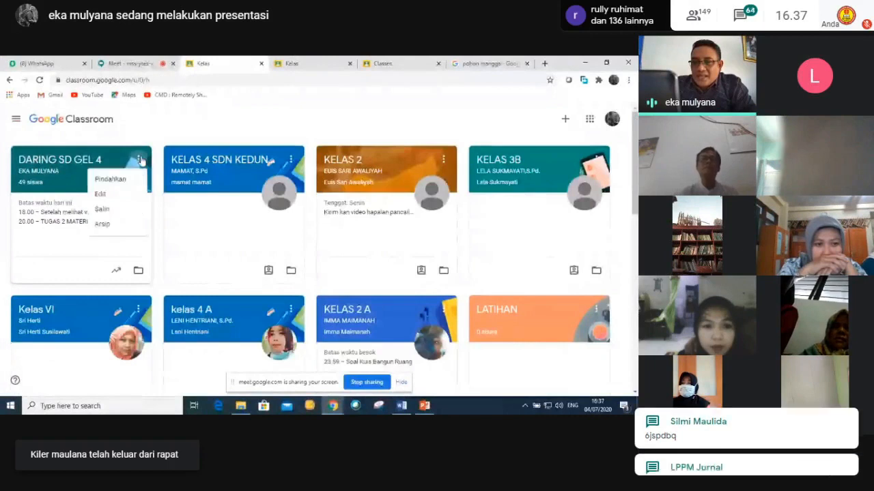
click(103, 195)
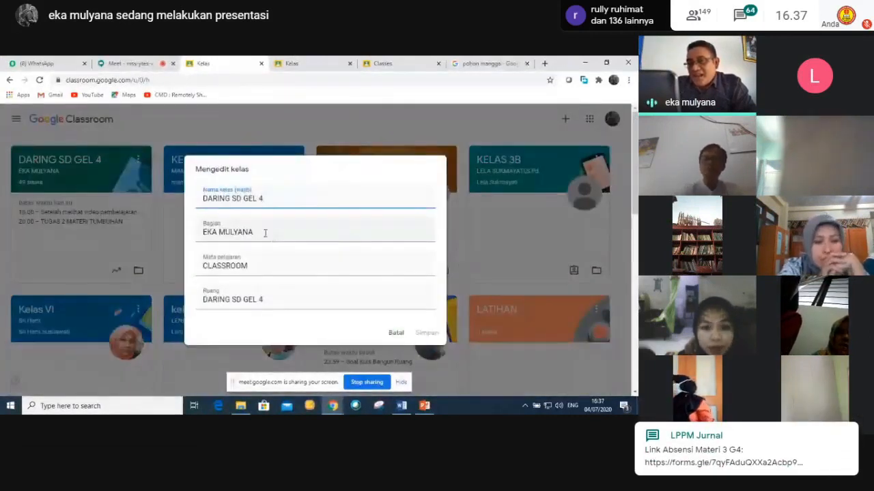
click(265, 233)
drag(259, 231, 197, 235)
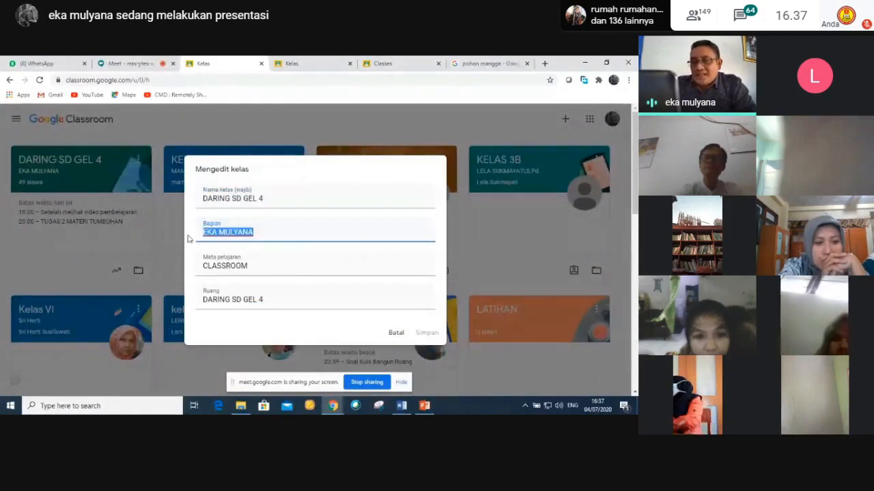
click(269, 197)
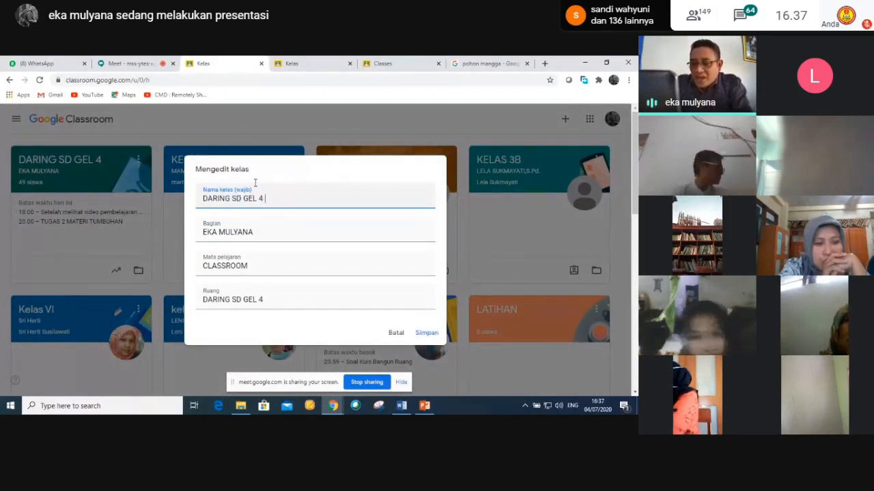
text(VIRTU)
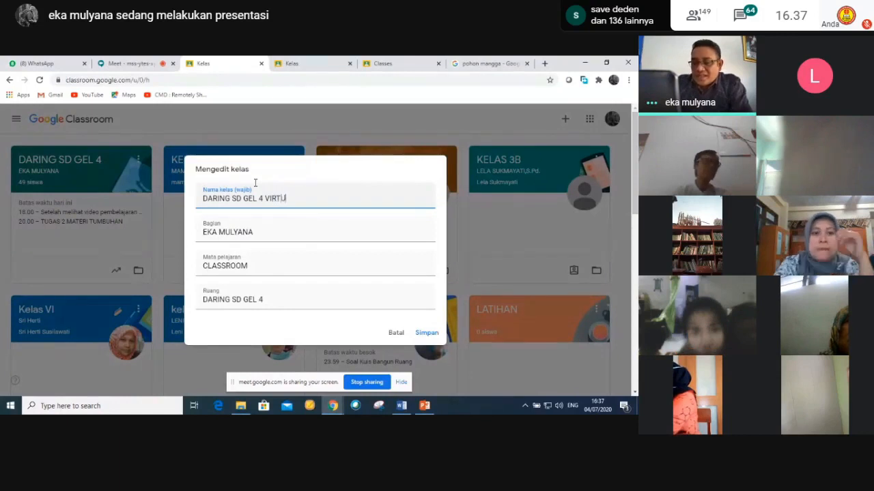
text(AL)
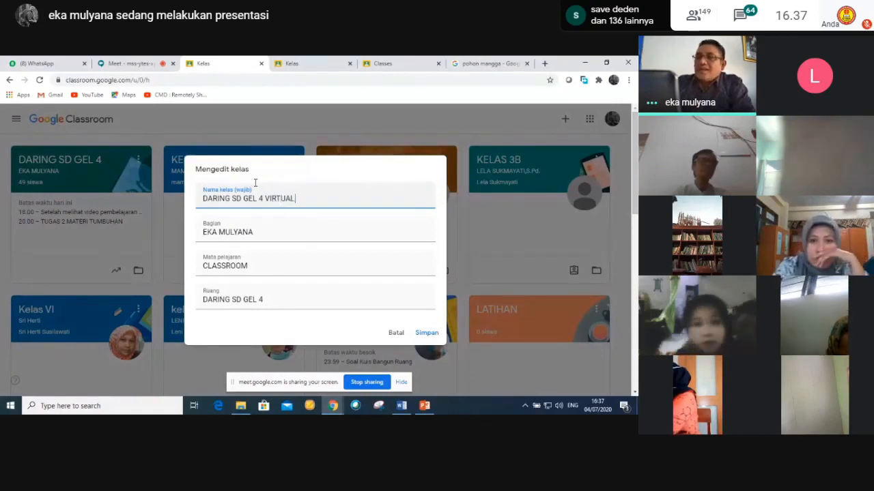
click(425, 333)
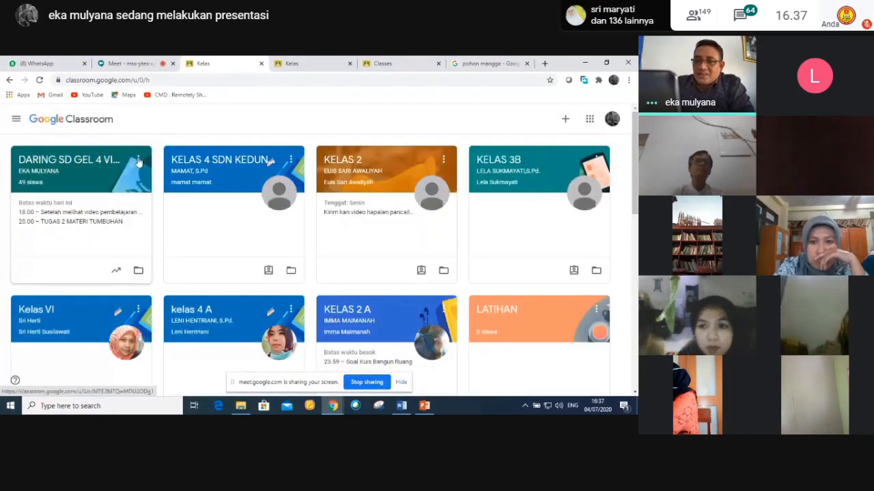
click(111, 162)
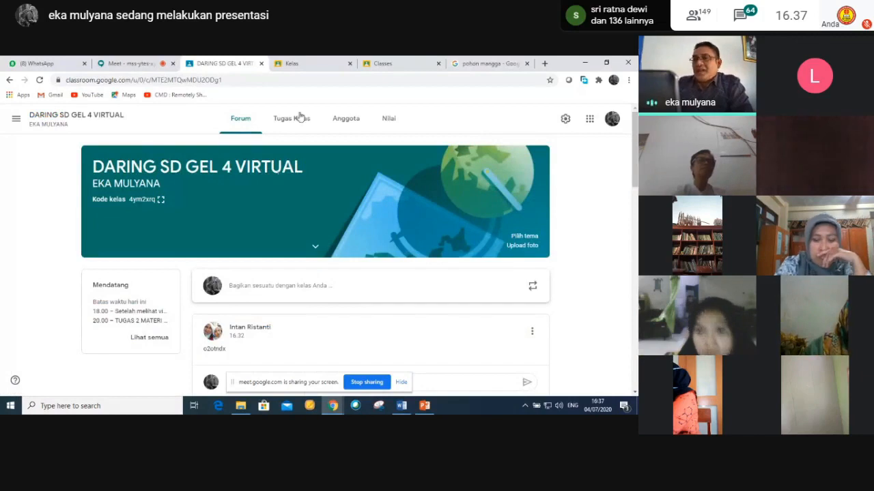
- Send 'CALSS ROOM' to everyone in the Meet chat and look back through the chat
click(135, 65)
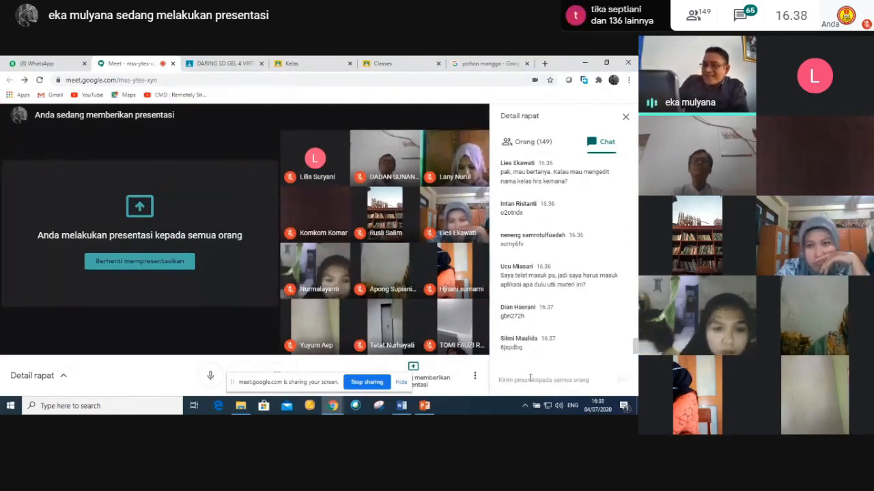
click(507, 378)
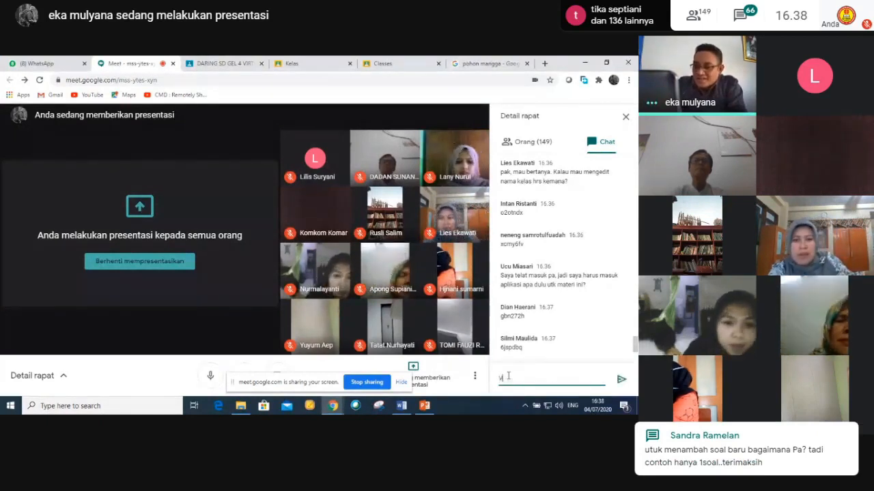
text(CALSS)
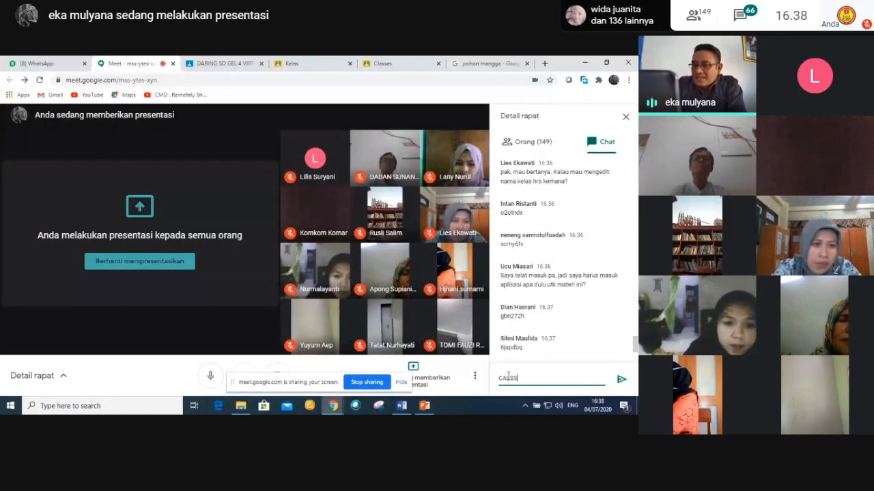
text( ROOM)
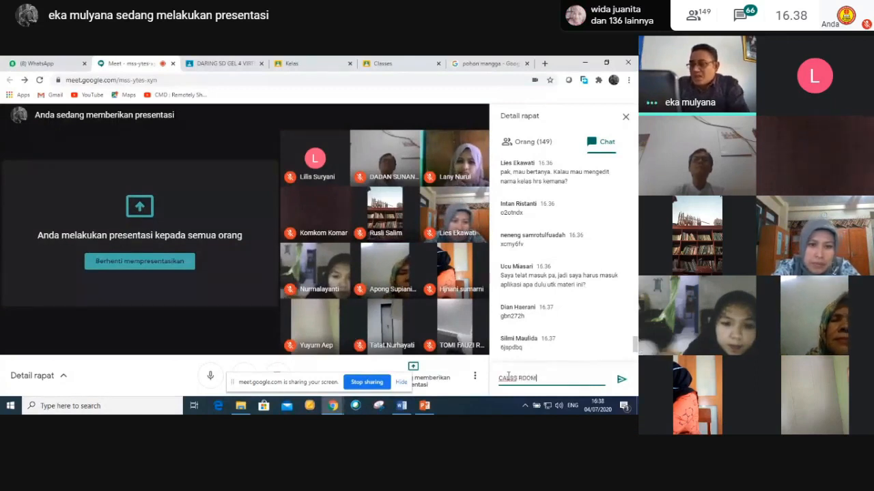
key(Return)
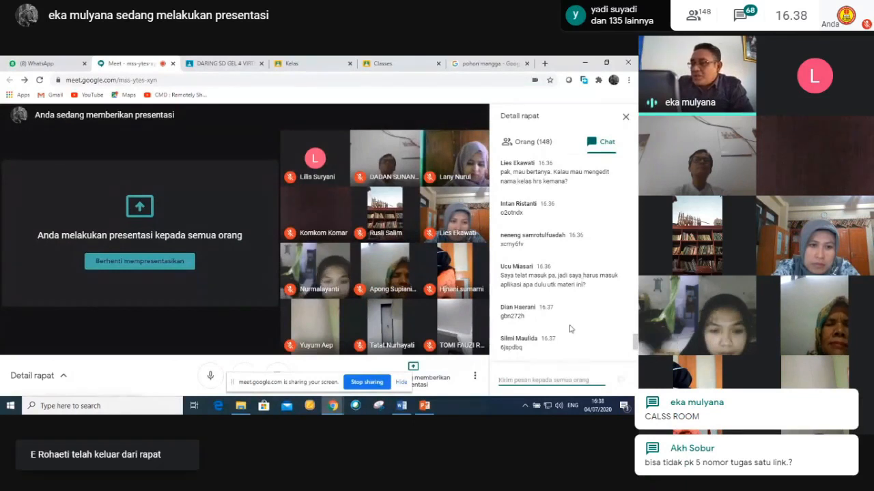
scroll(579, 314, up, 5)
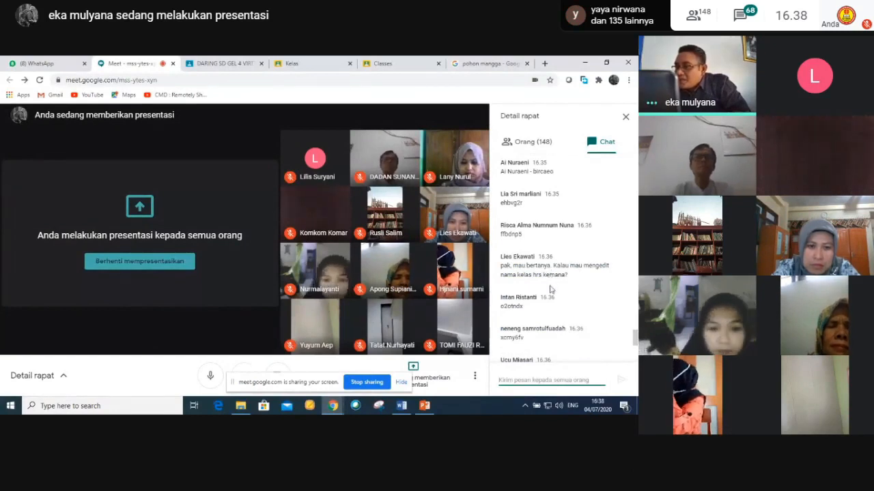
scroll(550, 281, up, 2)
scroll(553, 282, up, 4)
scroll(555, 275, down, 5)
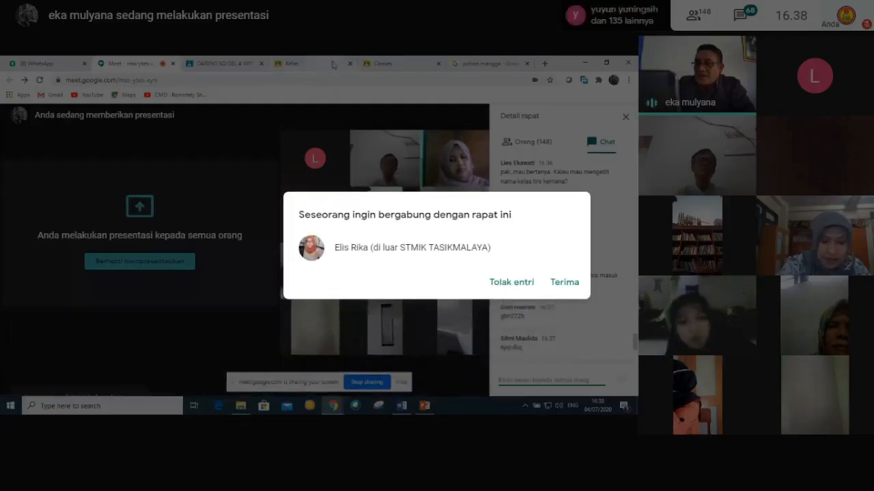
click(307, 63)
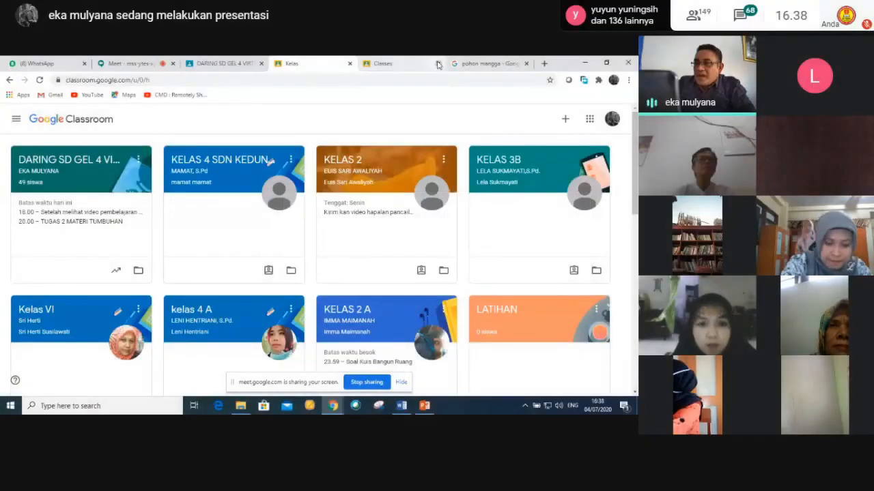
- Close the Classes, pohon mangga and duplicate Kelas browser tabs
click(438, 63)
click(438, 64)
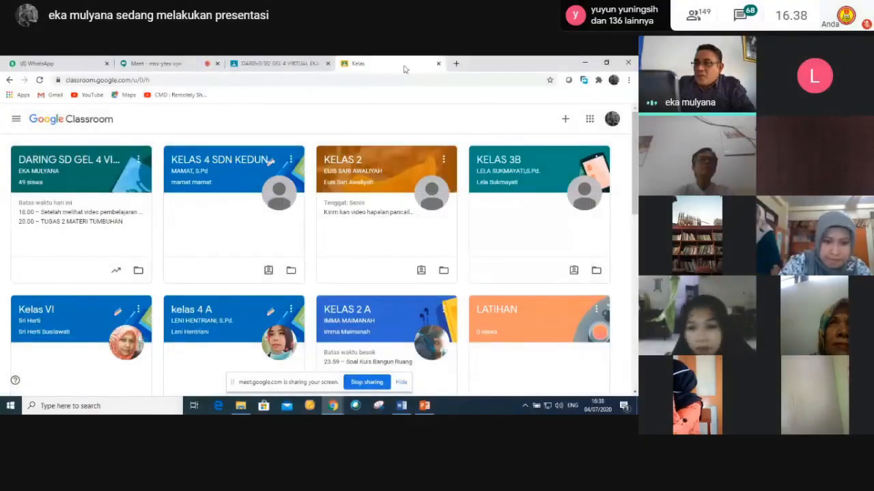
click(439, 64)
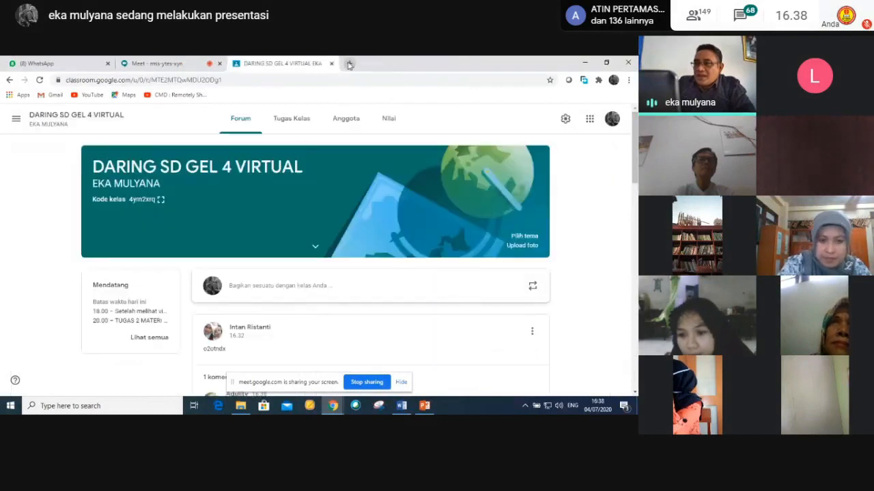
- Search Google for 'classroom', open Google Classroom, and show the join-or-create class options
click(349, 63)
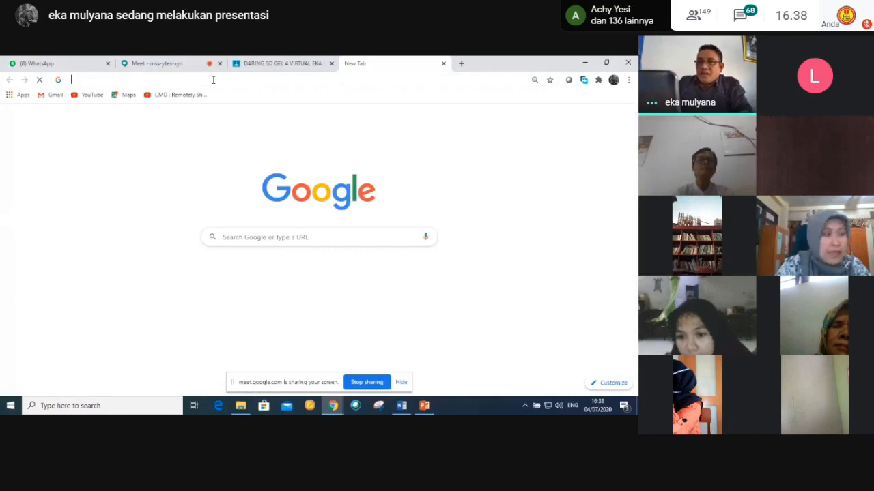
text(classroom)
key(Return)
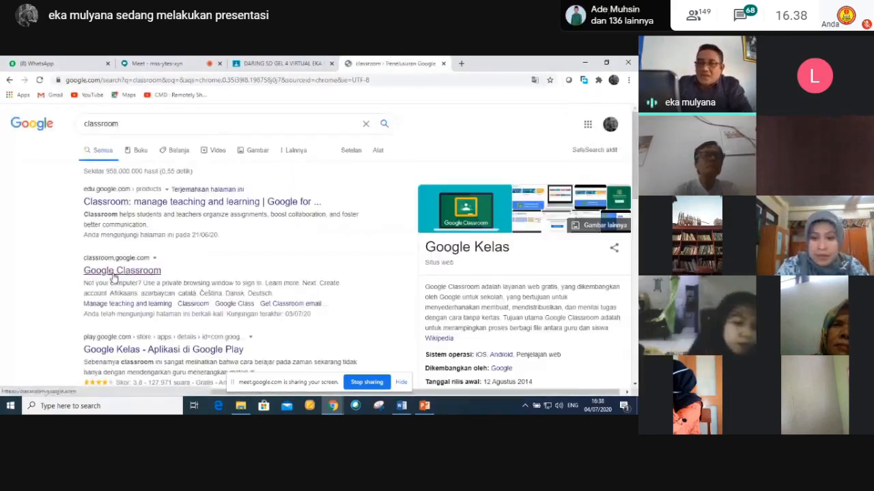
click(105, 272)
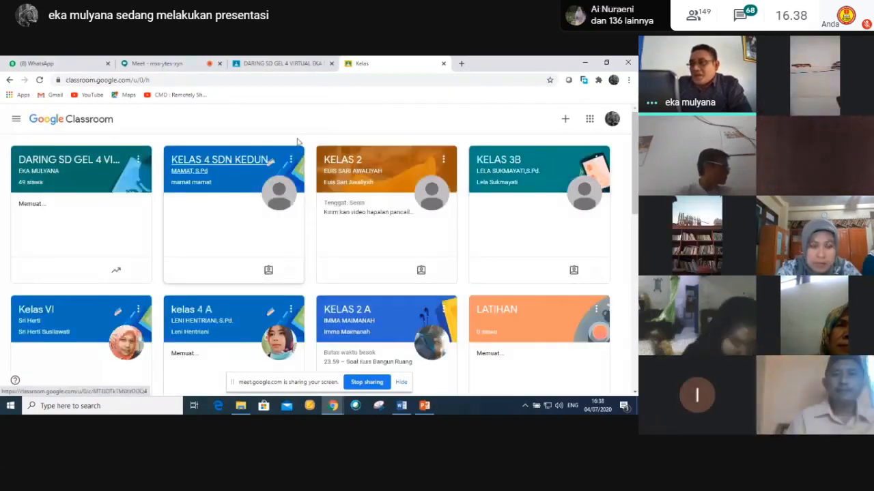
click(565, 119)
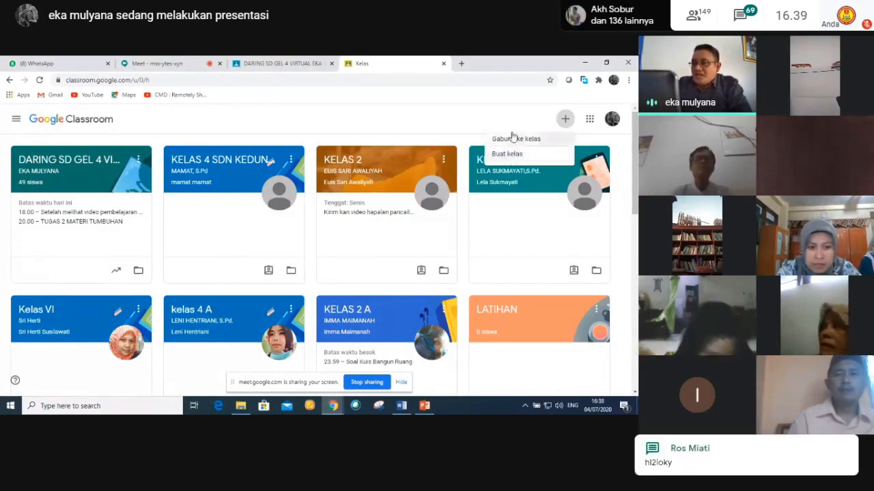
- Accept the usage notice and create class KELS 3 with section UCU, subject and room KLS 3
click(506, 154)
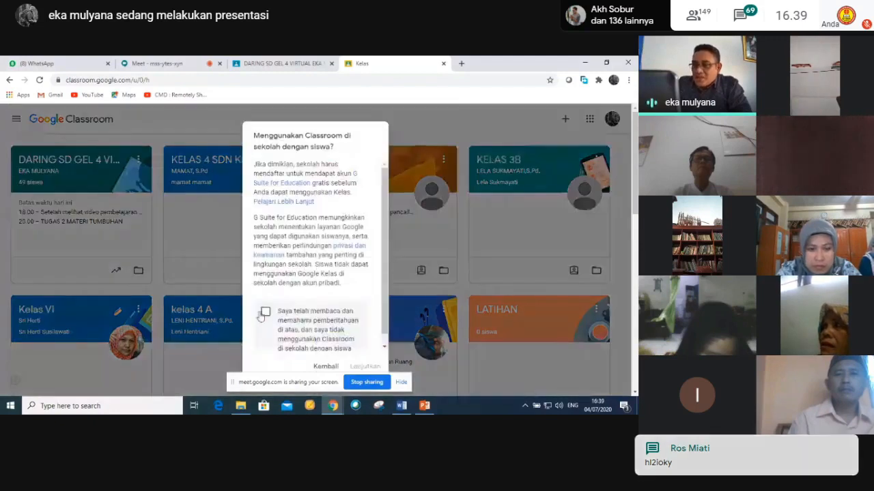
click(264, 312)
click(364, 367)
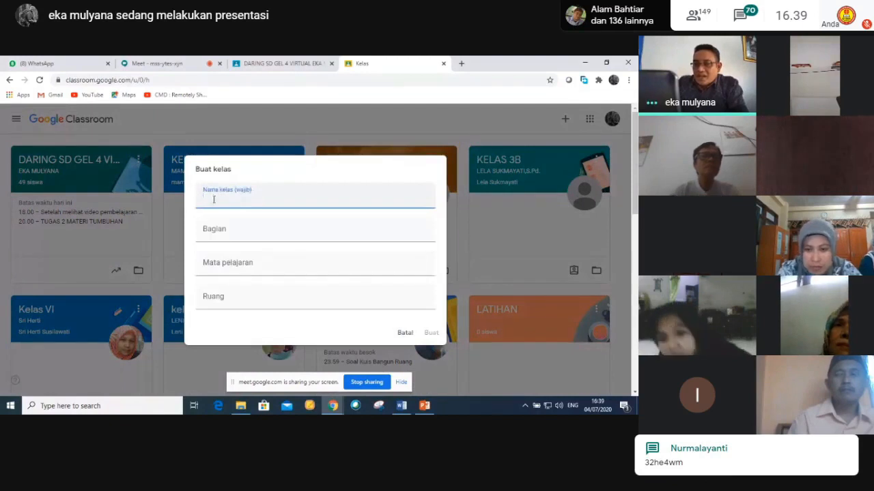
text(KLIS)
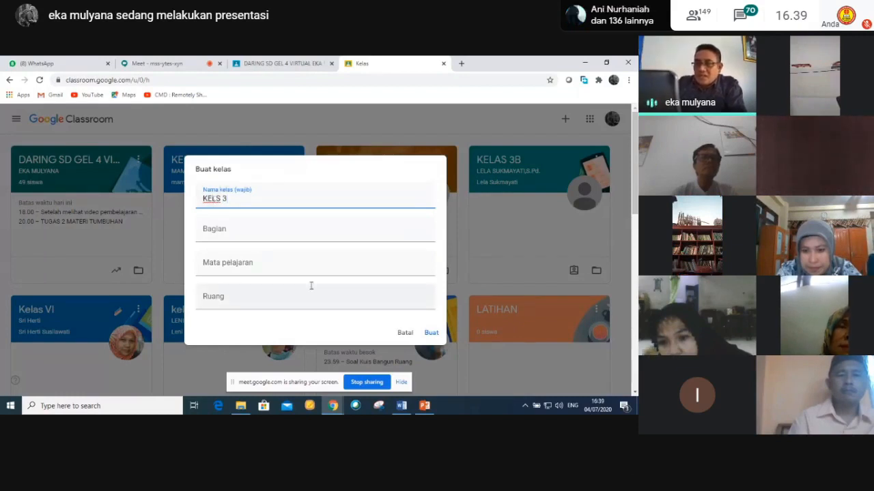
click(235, 226)
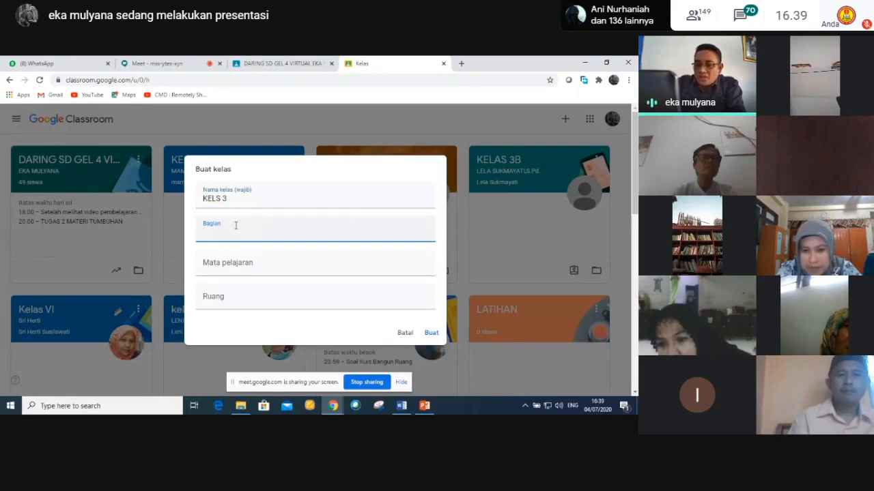
click(227, 266)
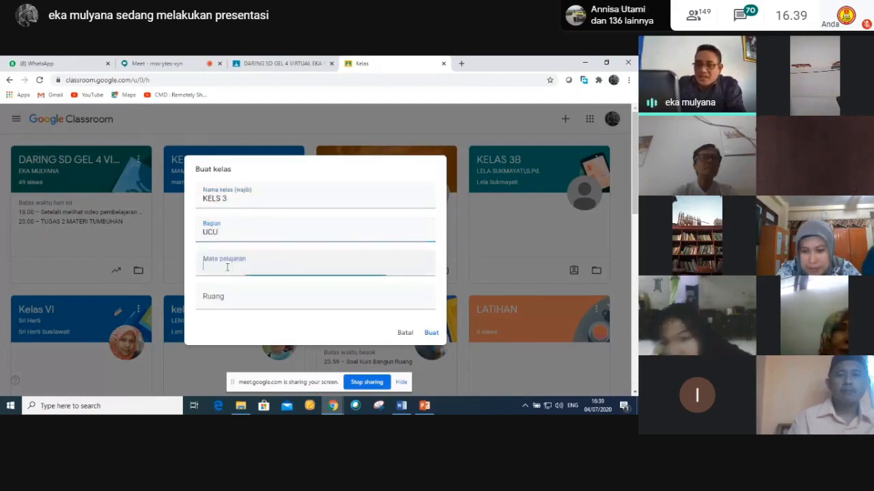
text(KLS 3)
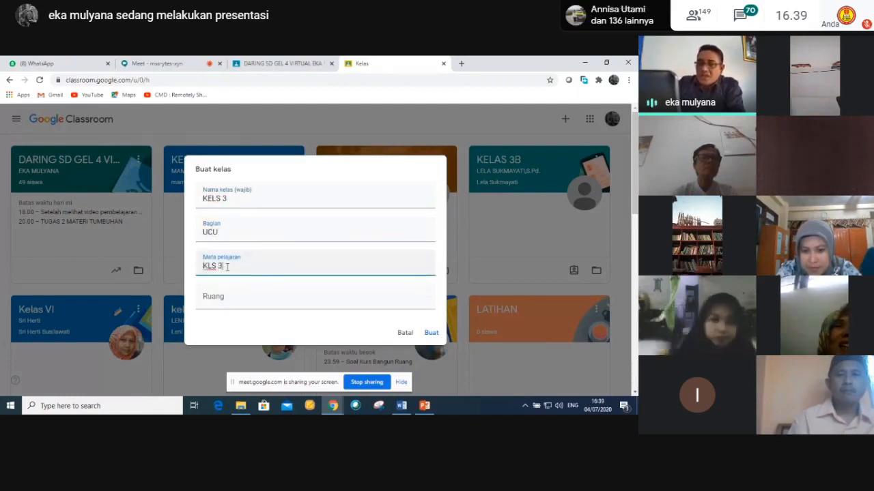
click(227, 302)
text(K)
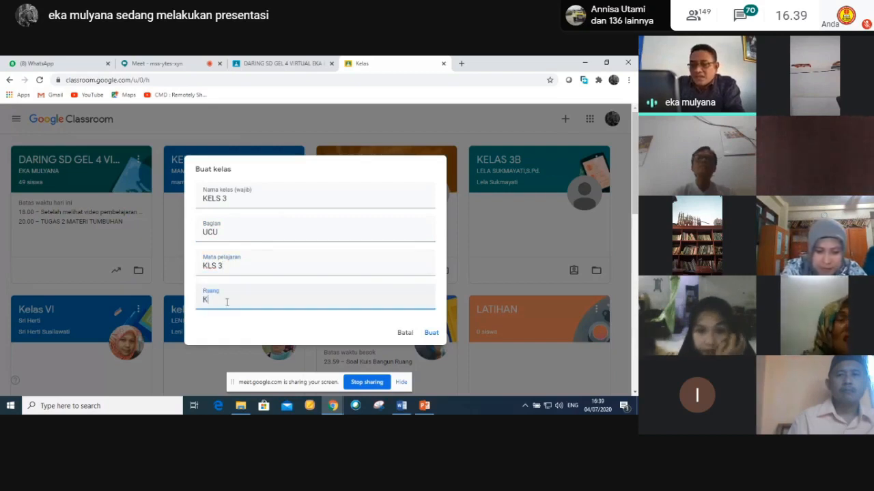
text(LS 3)
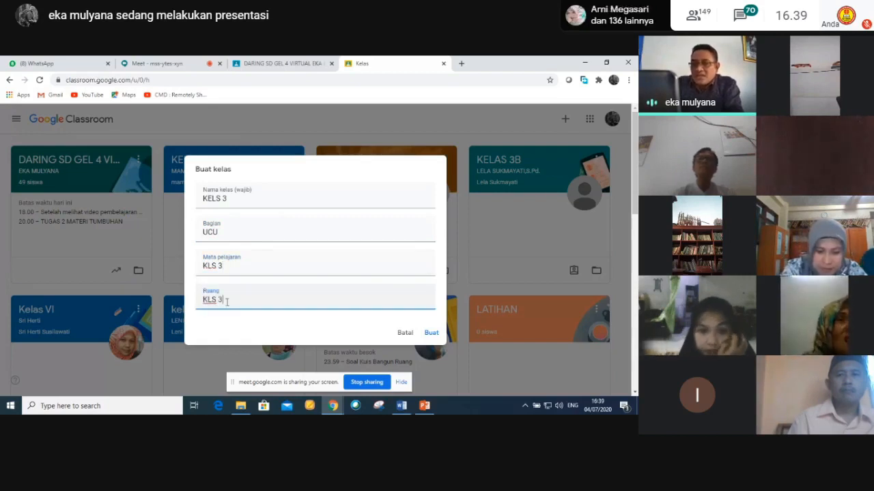
click(430, 334)
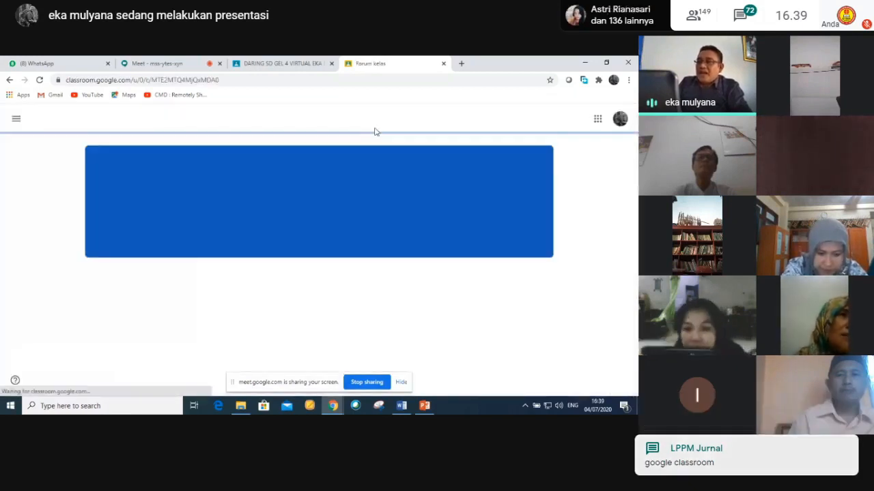
- Return to the class overview, paste a code into Join class, then cancel the dialog
click(16, 120)
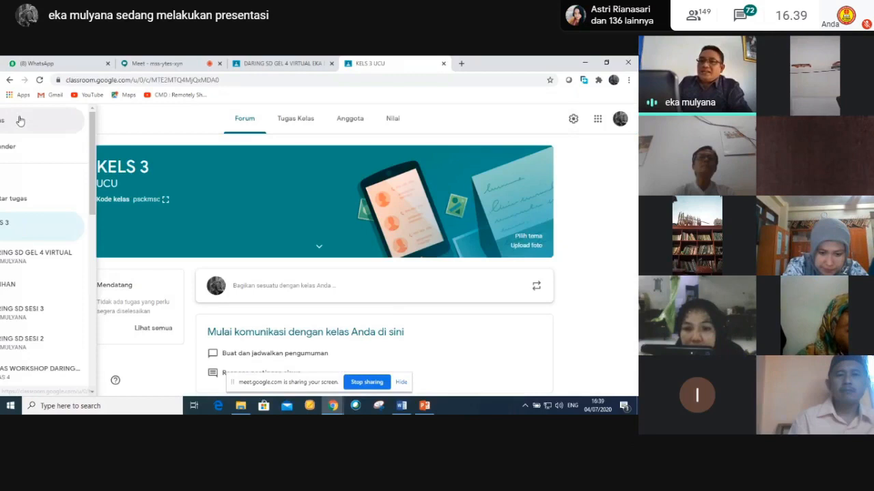
click(55, 123)
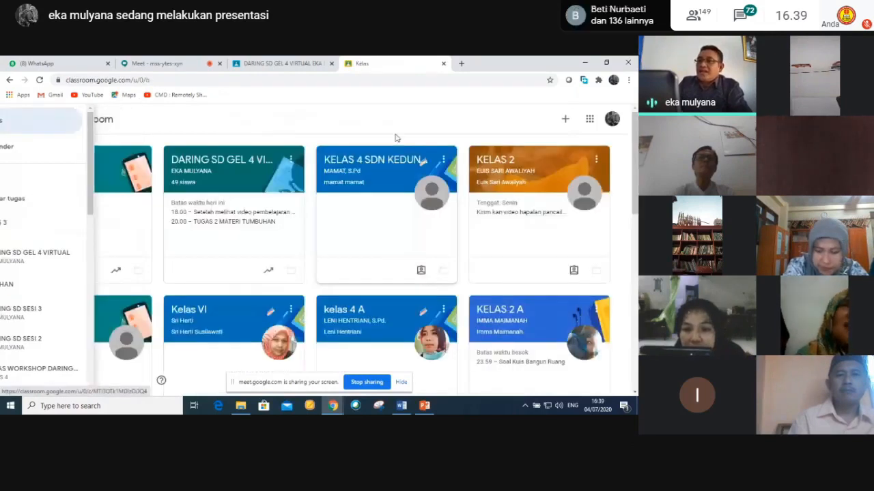
click(565, 120)
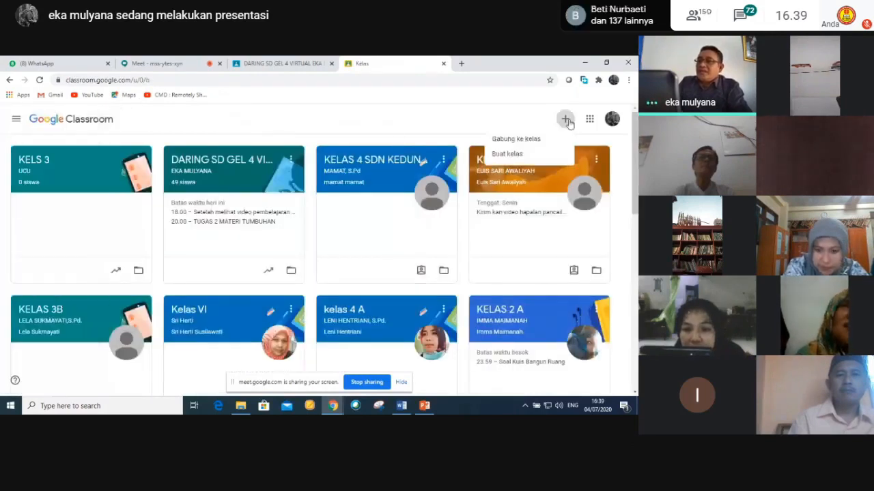
click(506, 140)
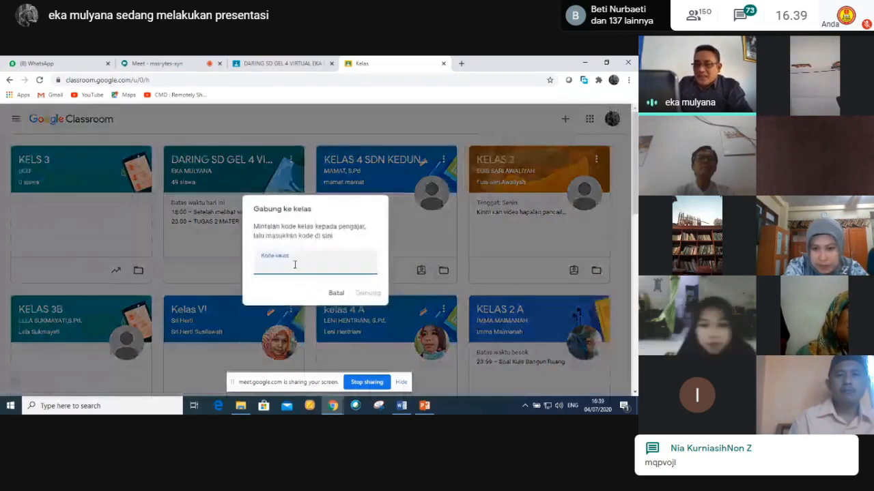
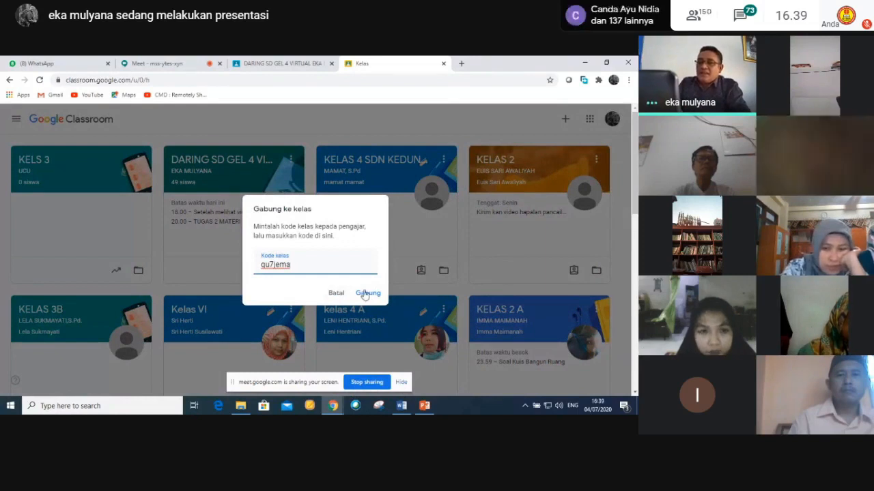
click(329, 296)
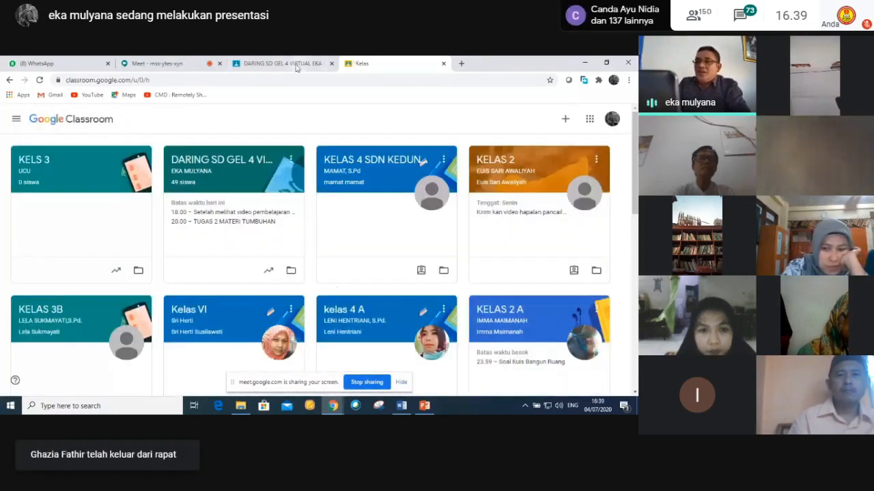
click(296, 67)
- Close the old DARING SD GEL 4 tab, check the Meet chat, and return to Classroom
click(332, 64)
click(183, 62)
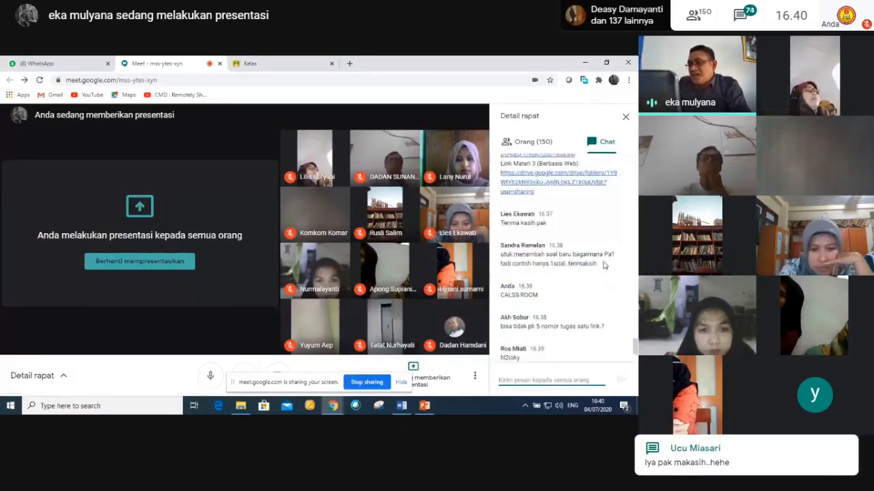
click(264, 65)
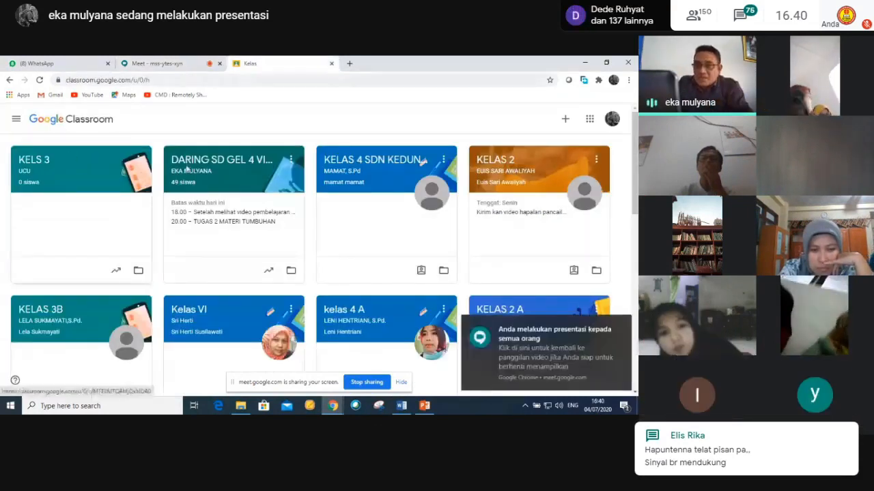
- Open DARING SD GEL 4 VIRTUAL's classwork page and start a new quiz assignment
click(187, 169)
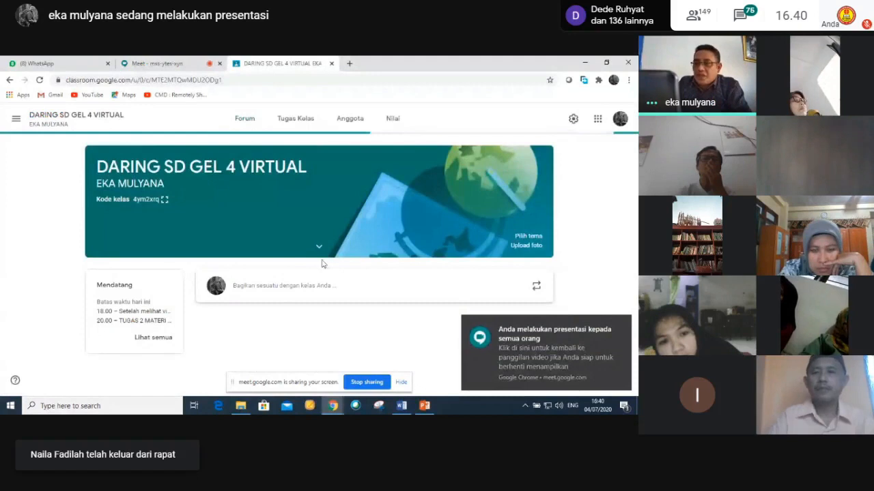
scroll(271, 299, down, 3)
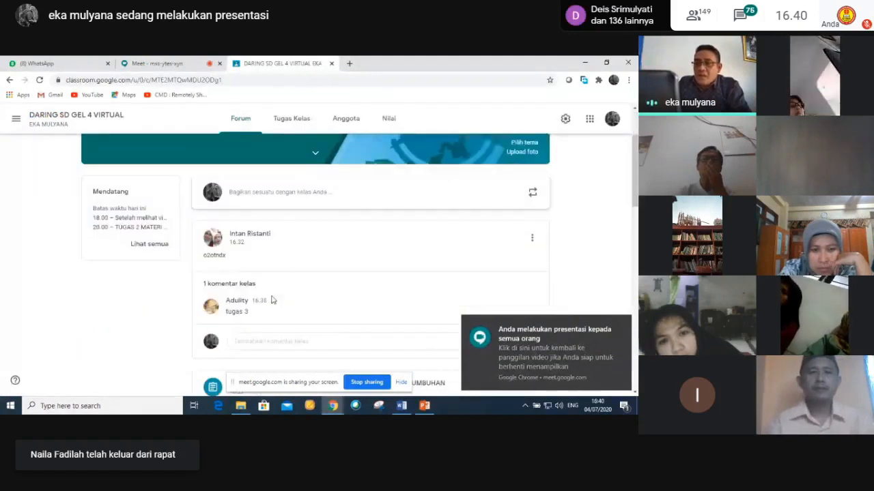
scroll(271, 299, up, 3)
click(296, 121)
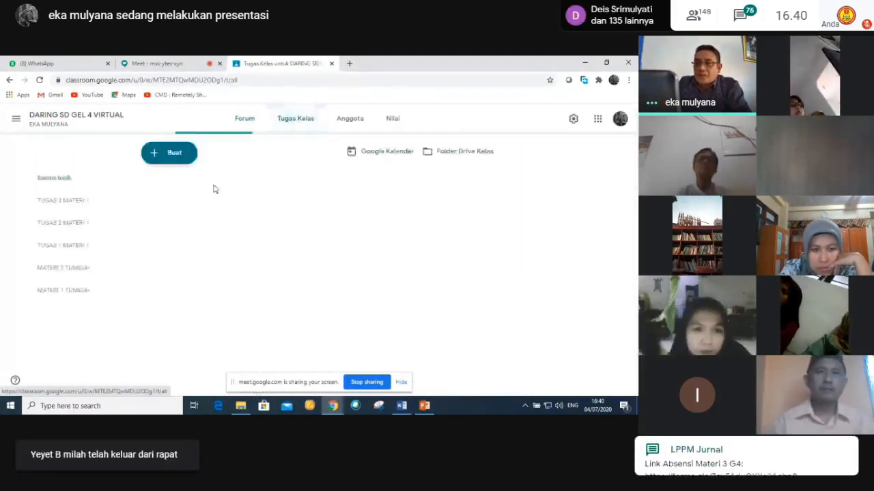
click(170, 154)
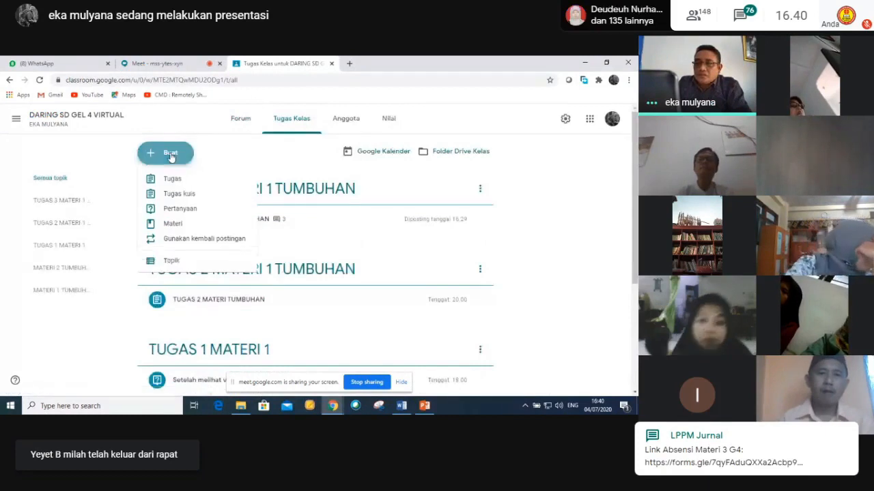
click(175, 195)
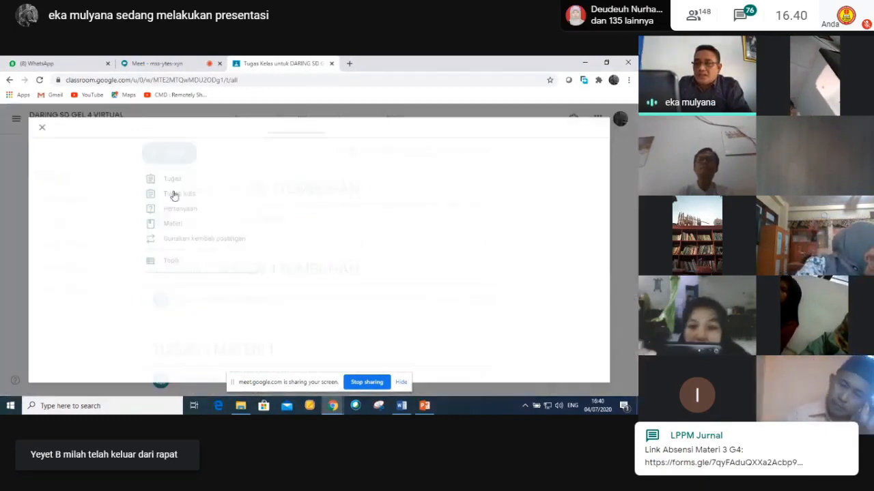
- Title the quiz assignment 'TGAS 4 MATERI 1 TUMBUHAN' with instructions 'KERJAKAN SOAL' and open its Blank Quiz
text(M)
key(BackSpace)
text(TGAS 4 MATERI 1 TUMBUHAN)
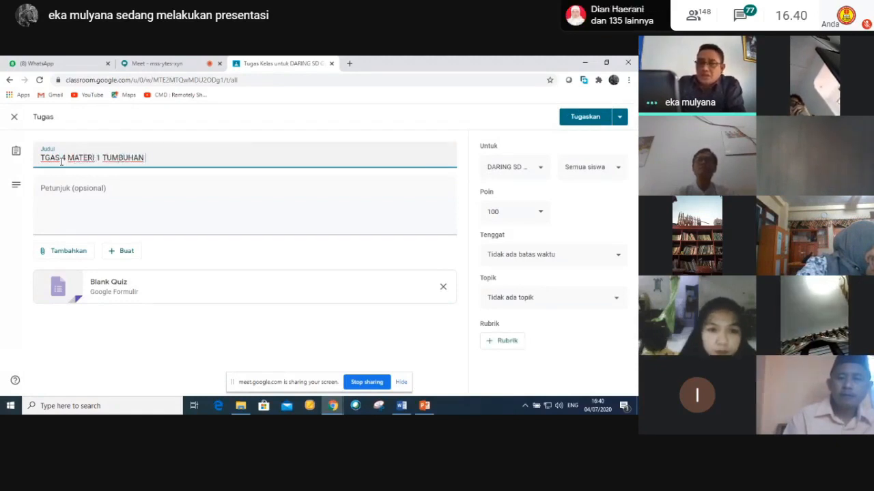
click(69, 203)
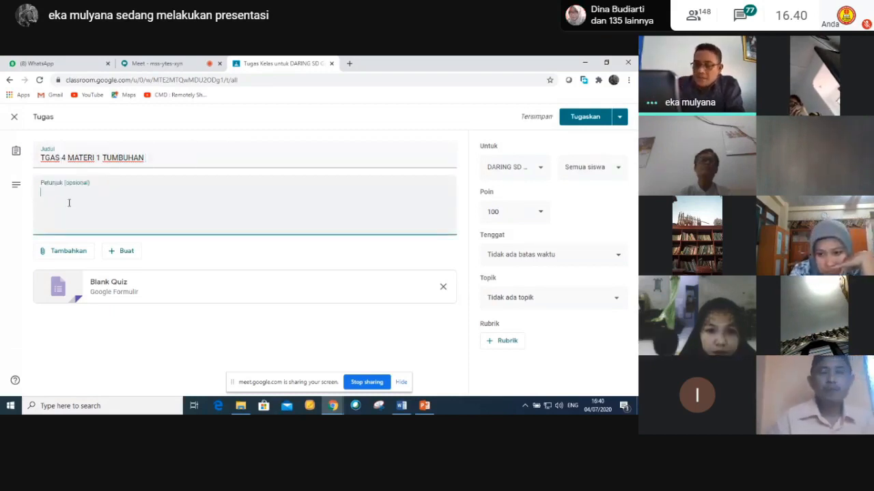
text(KERJAKAN SOAL)
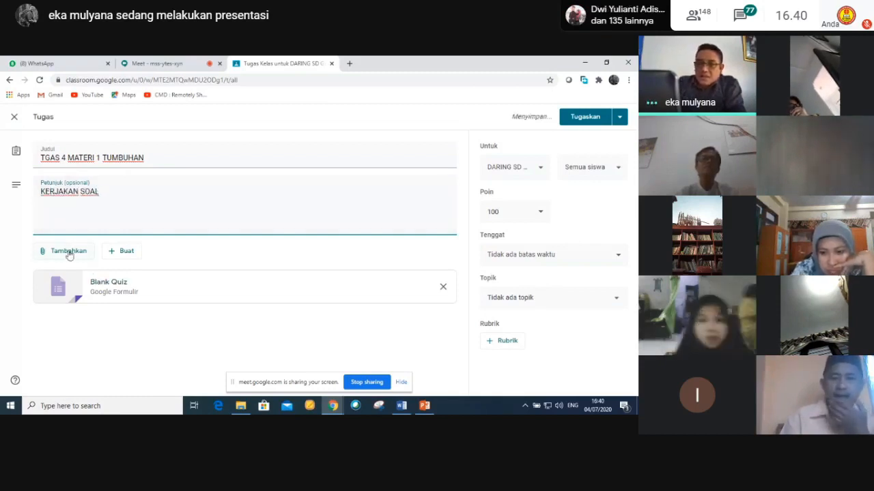
click(60, 285)
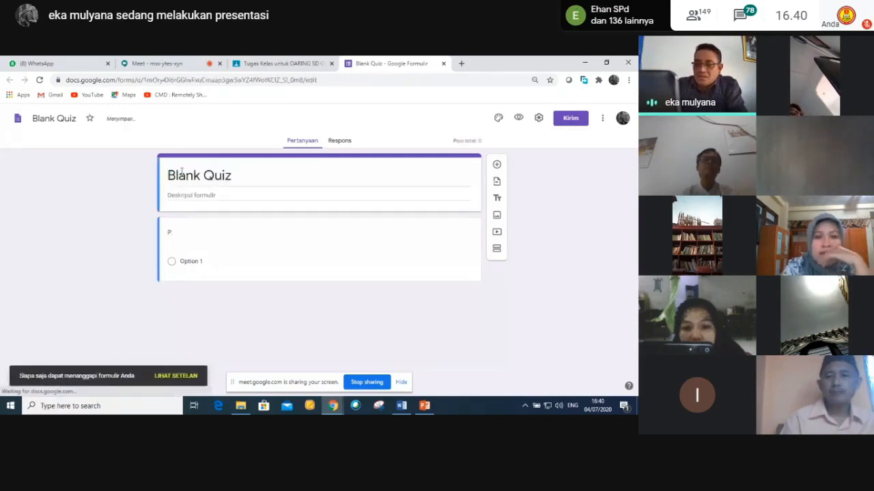
- Rename the Blank Quiz form to 'TUGAS 4 MATERI 1 TUMBUHAN' and add the description 'KERJAKAN SOAL'
text(TUGAS)
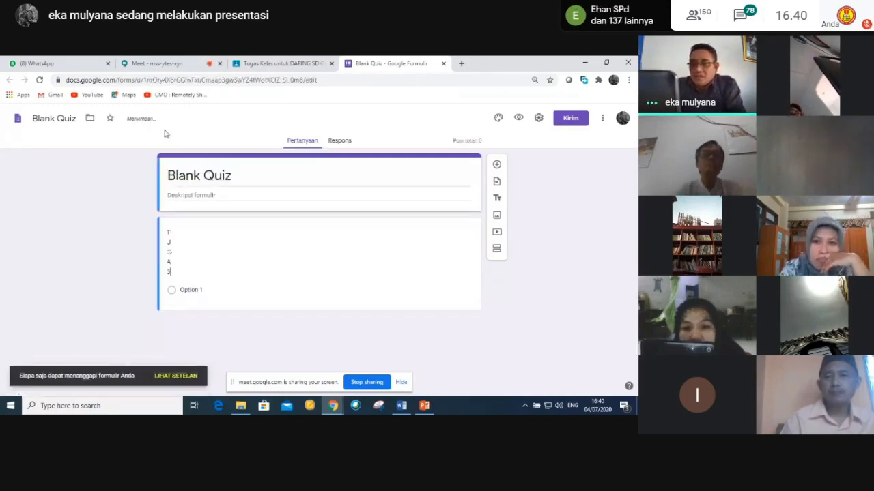
click(226, 166)
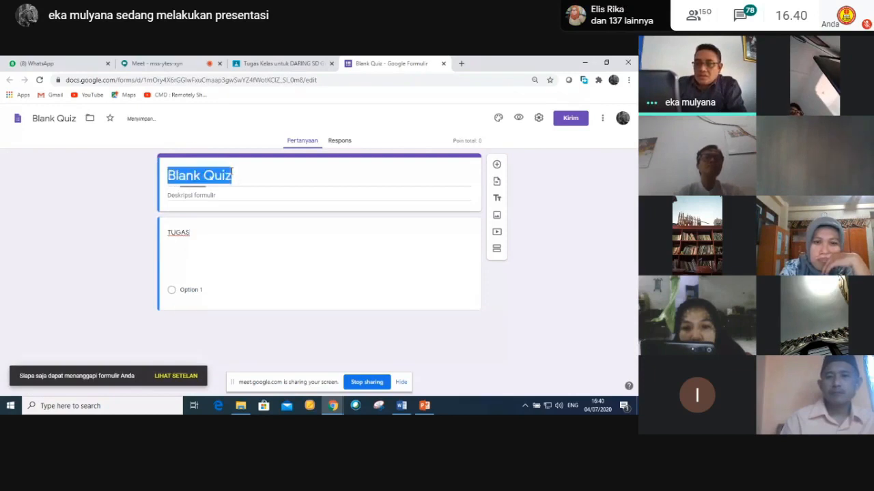
text(T)
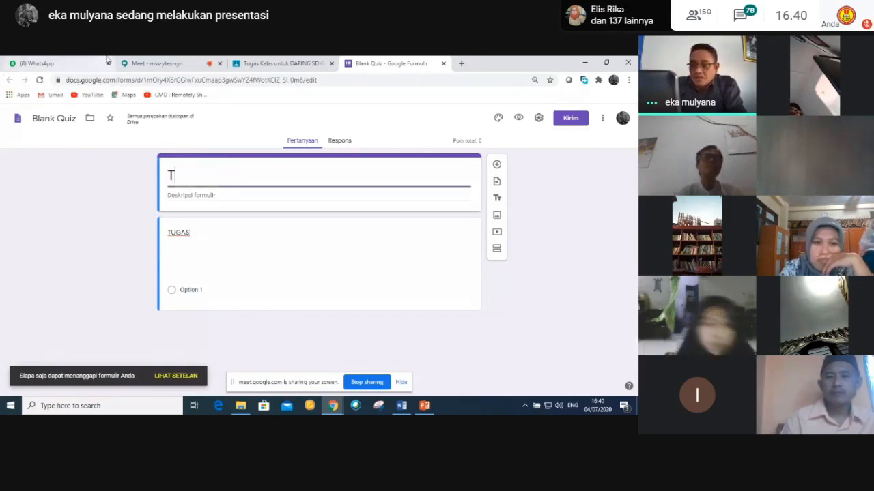
text(UGAS 4)
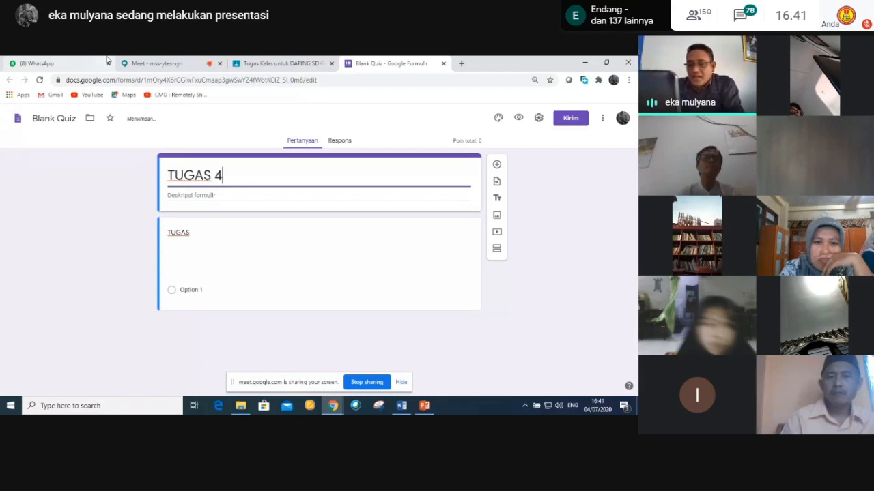
text( MATERI)
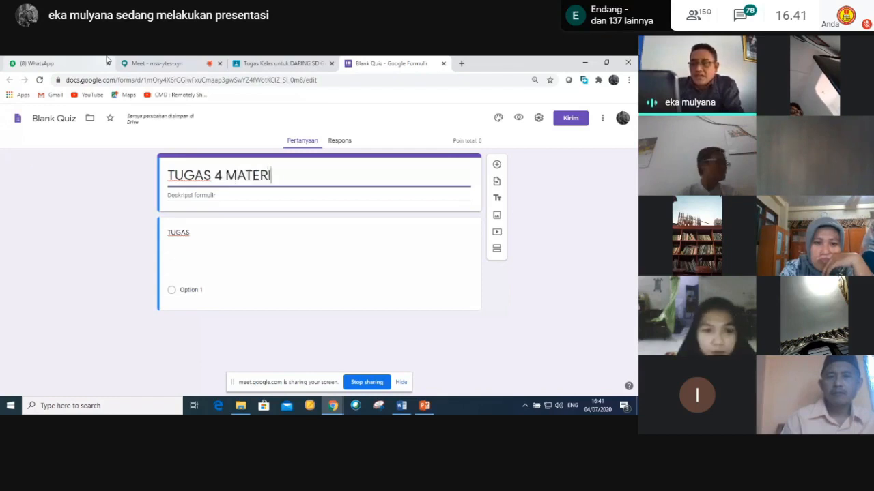
text( 1 TUMBUHAN)
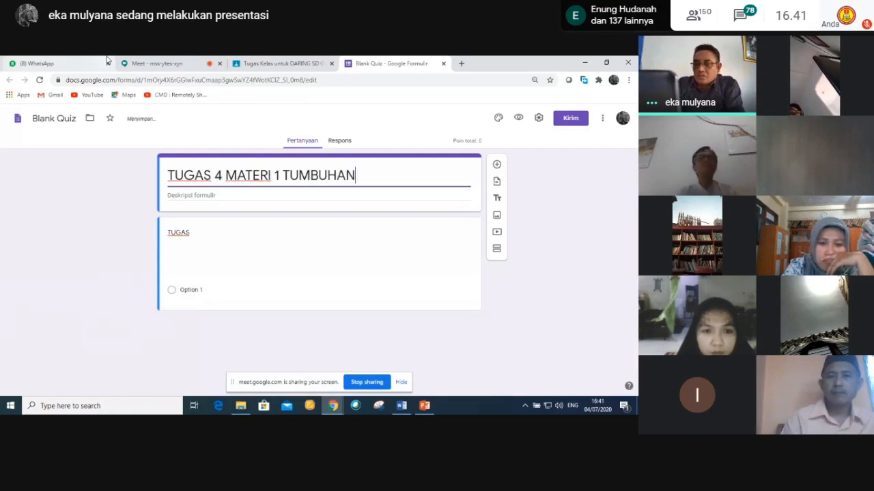
click(189, 196)
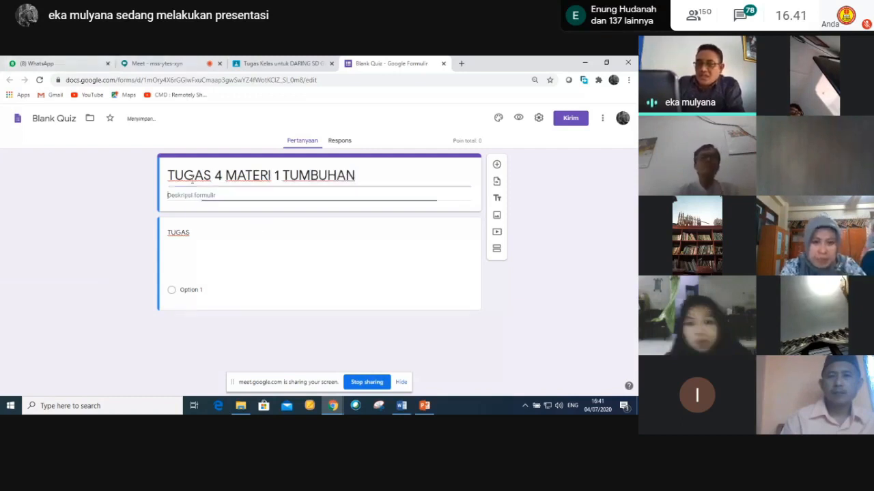
text(KERH)
key(BackSpace)
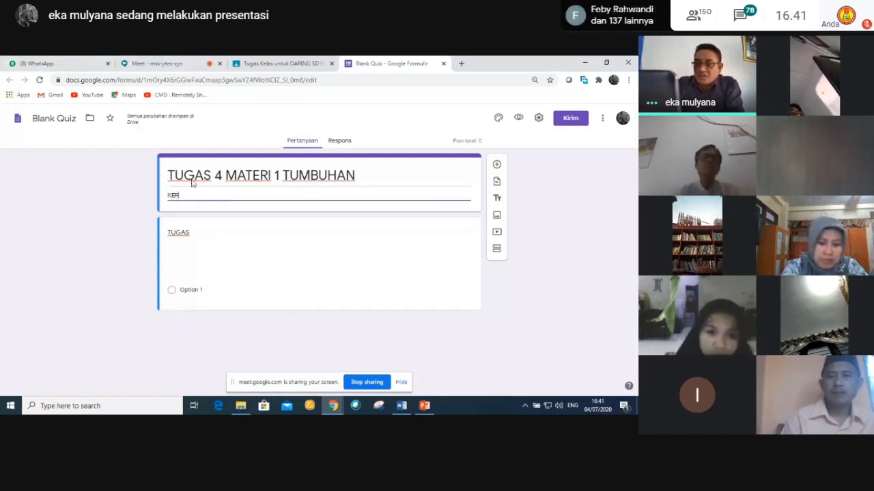
text(JAKAN SOAL)
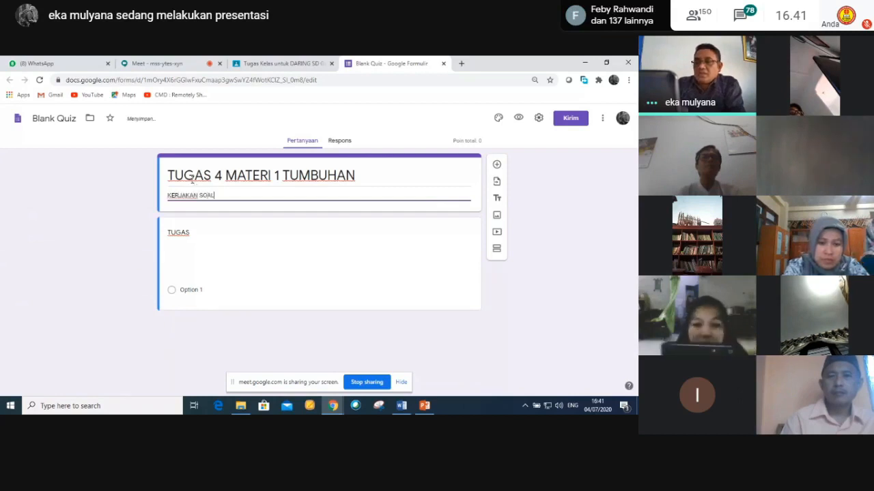
click(198, 236)
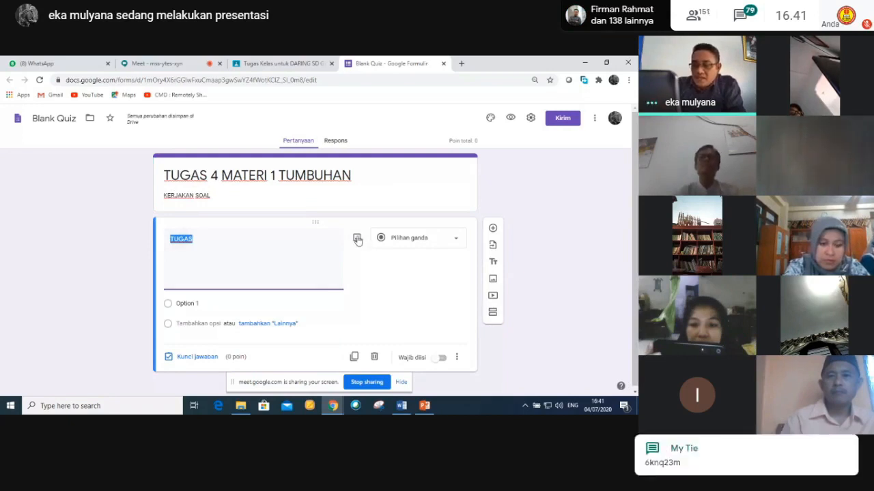
- Write the multiple-choice question 'ADA BERAPA JENIS POHON' with choices 2, 3, 4, 5 and Lainnya
text(ADA BERAPA)
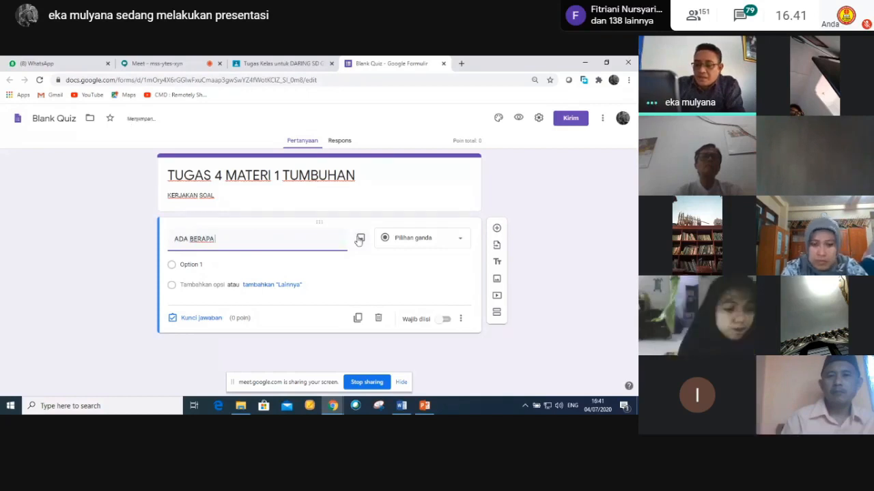
text( JENIS POH)
key(BackSpace)
key(BackSpace)
text(HON)
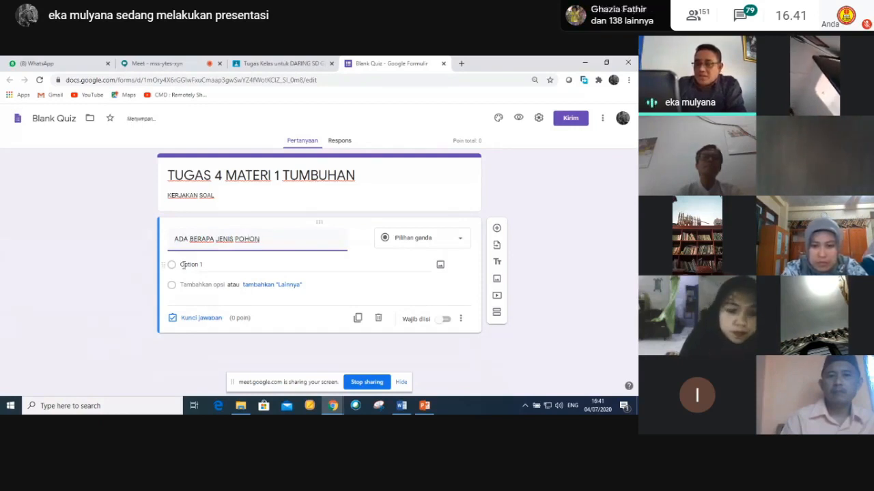
click(455, 239)
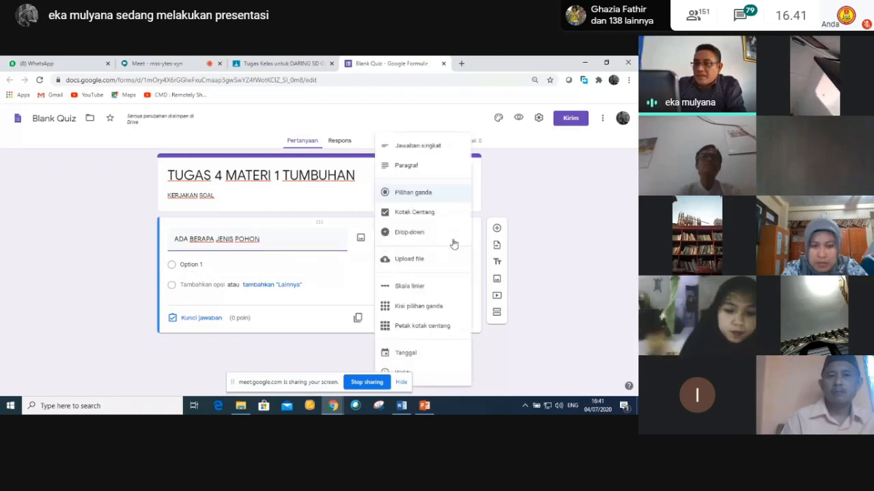
click(413, 191)
click(195, 264)
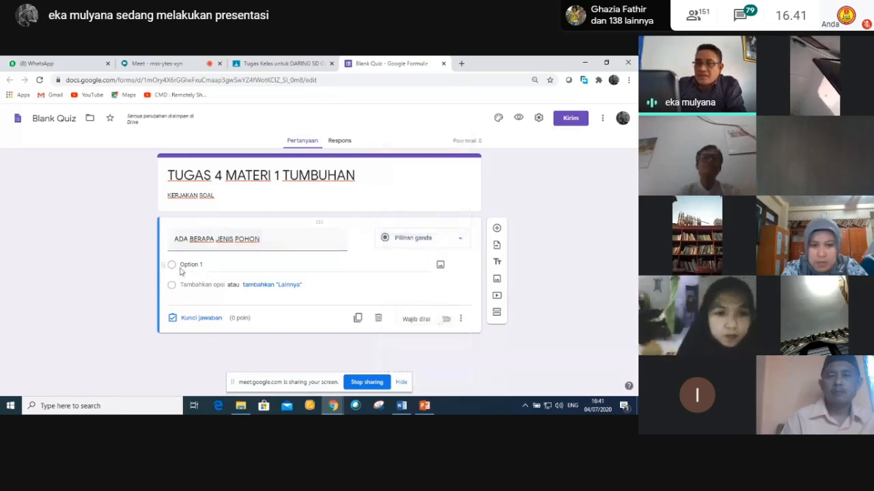
text(2)
click(267, 288)
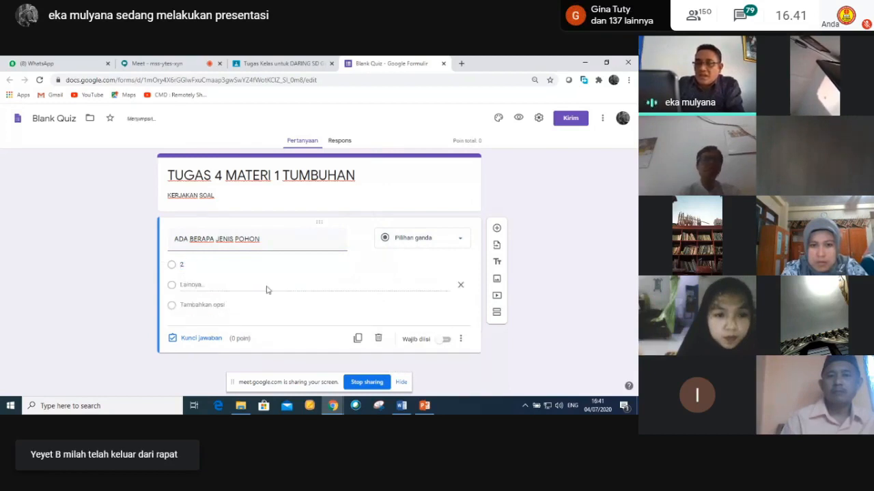
click(197, 305)
text(3)
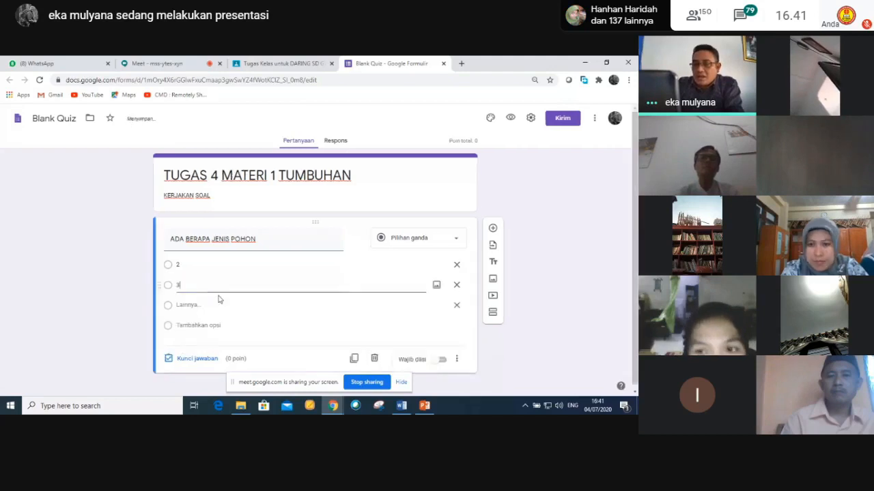
click(190, 327)
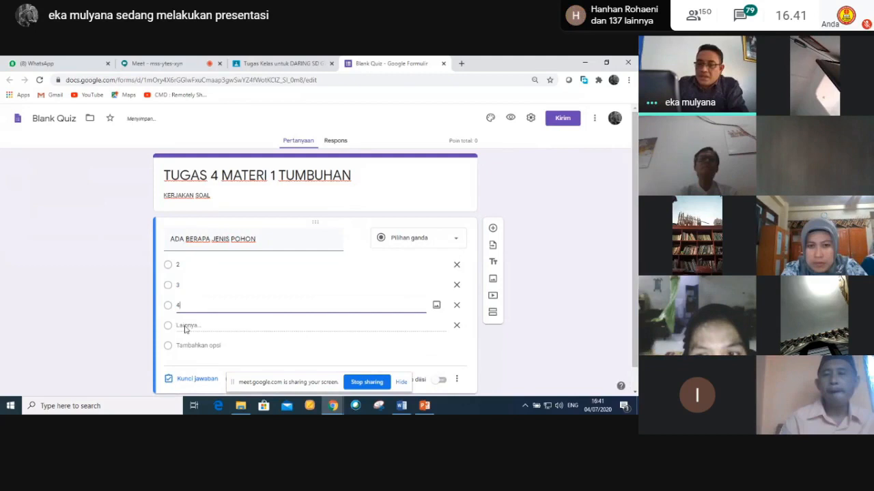
click(186, 329)
click(187, 345)
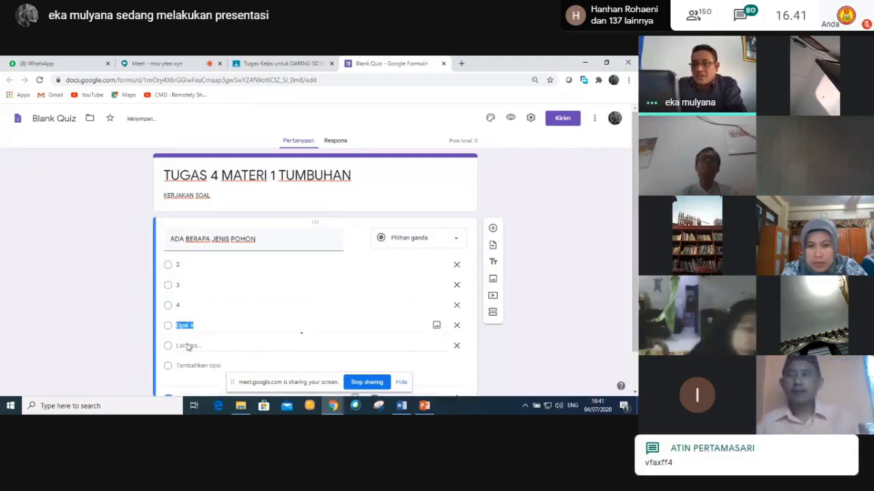
text(5)
- In the answer key, mark 3 as correct and make the question worth 50 points
scroll(184, 349, down, 1)
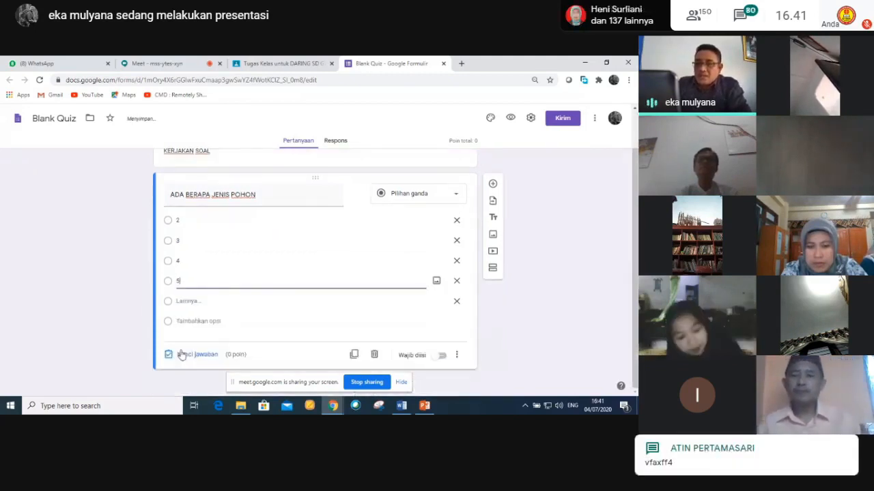
click(172, 355)
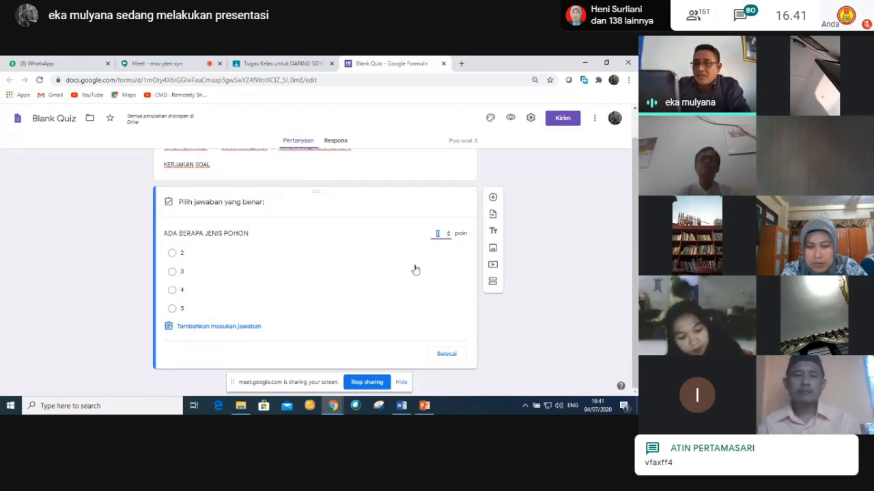
click(172, 272)
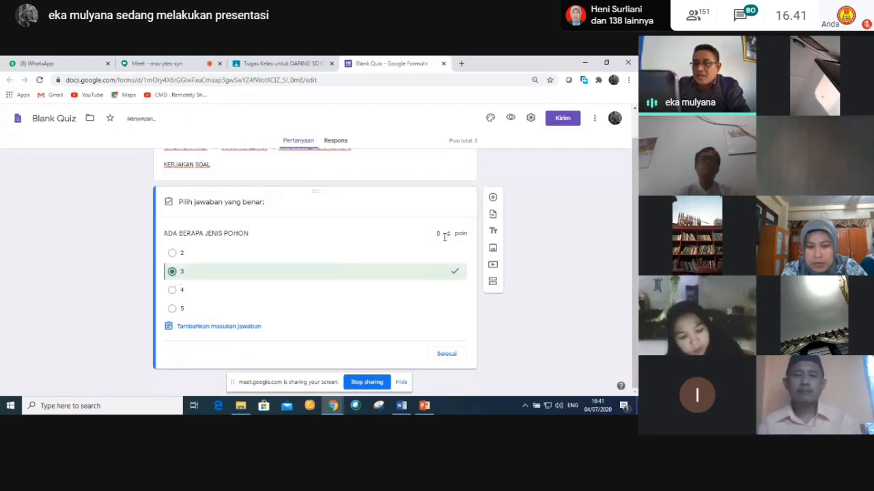
click(441, 234)
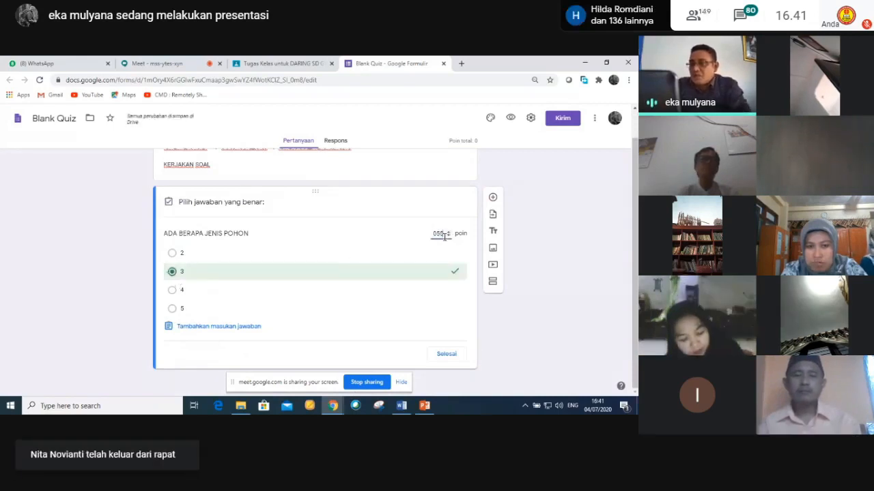
click(446, 353)
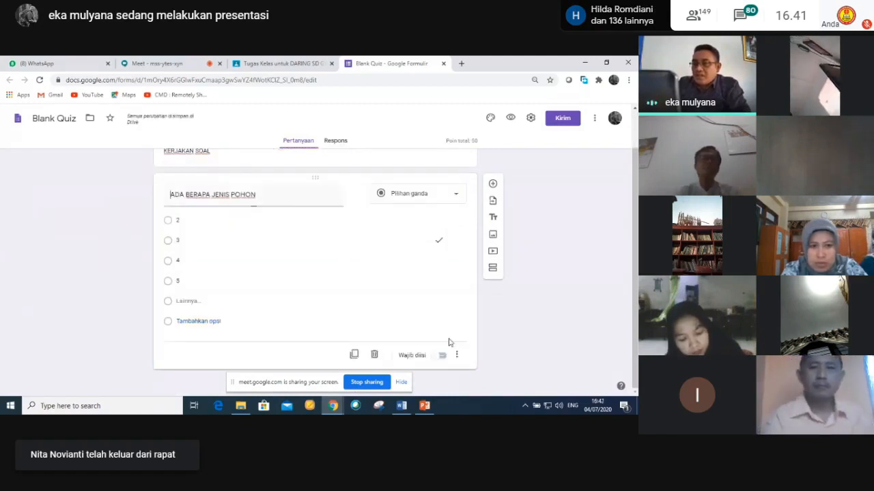
- Add a second multiple-choice question, 'NAMA POHON YANG BUAHNYA WARNA KUNING'
click(492, 186)
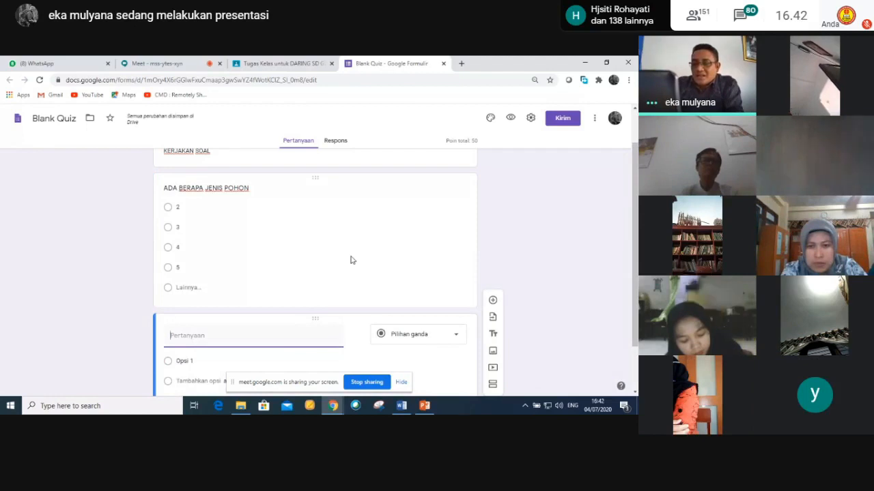
text(NAMA )
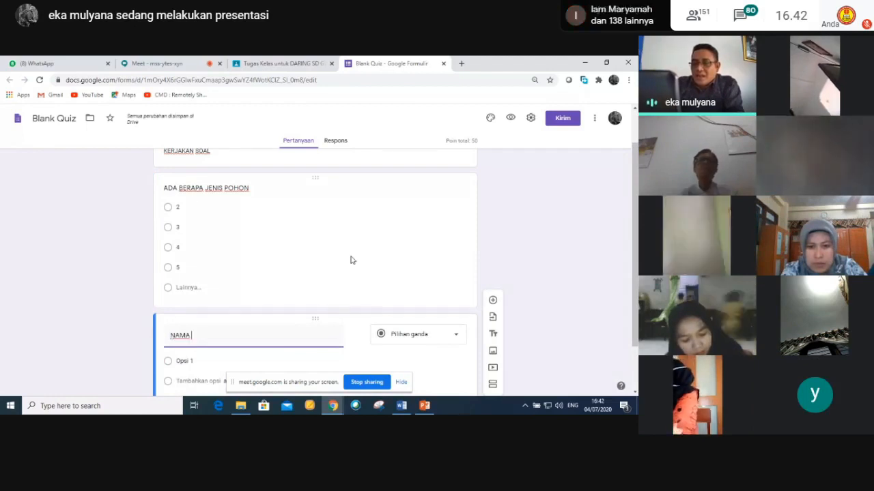
text(POHON YANG BUAHNYA)
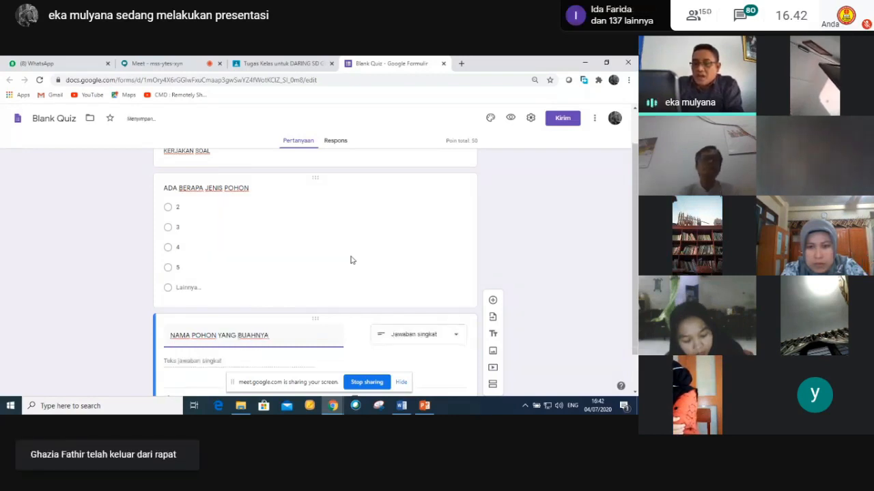
text( WARNA KUNING)
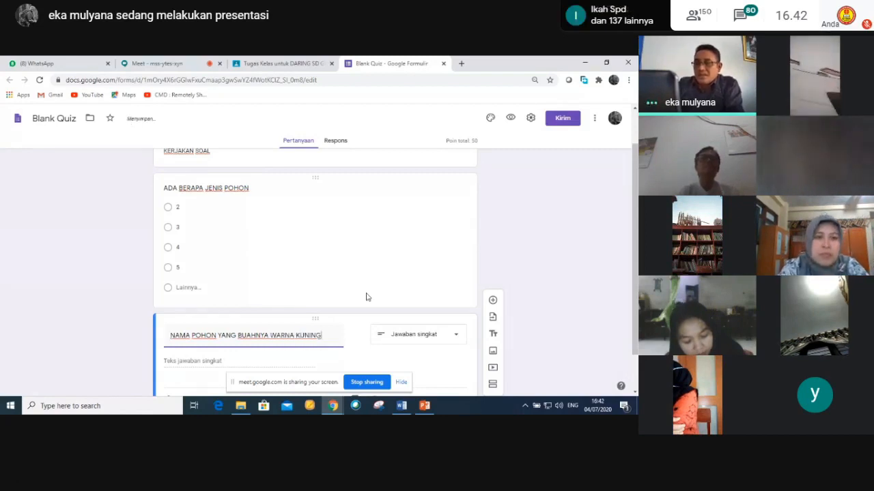
scroll(366, 297, down, 1)
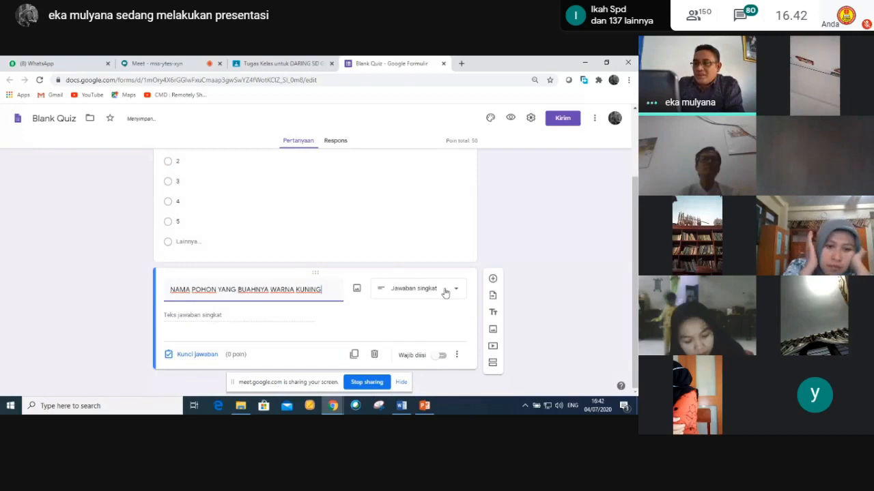
click(445, 292)
click(418, 196)
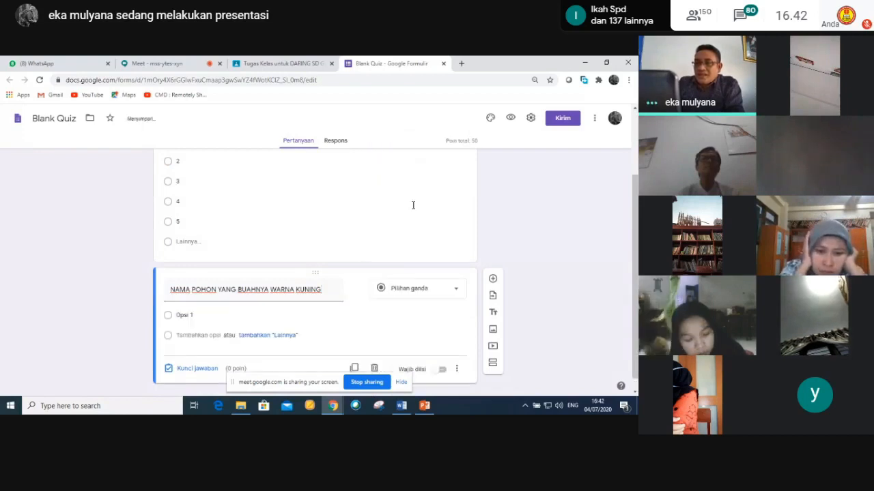
- Give that question the choices MANGGA, APLEL, LOBI-LOBI and Lainnya
click(191, 301)
text(MANGGA)
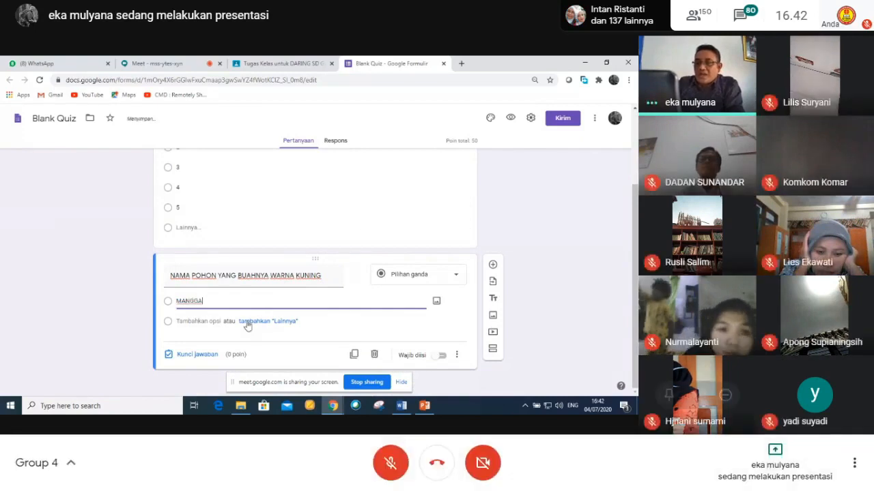
click(240, 321)
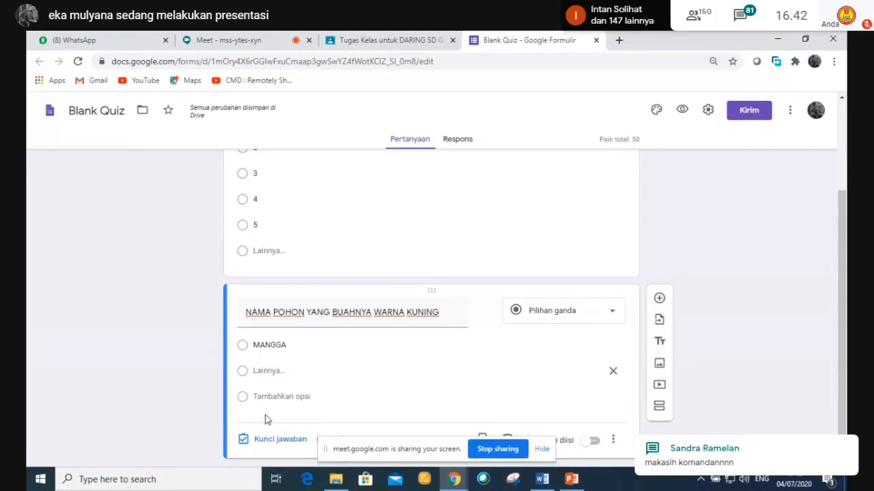
click(279, 397)
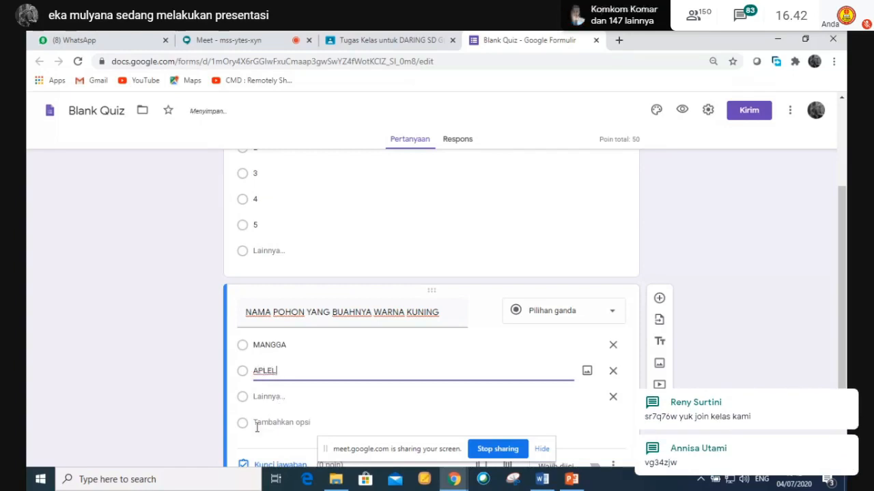
click(257, 424)
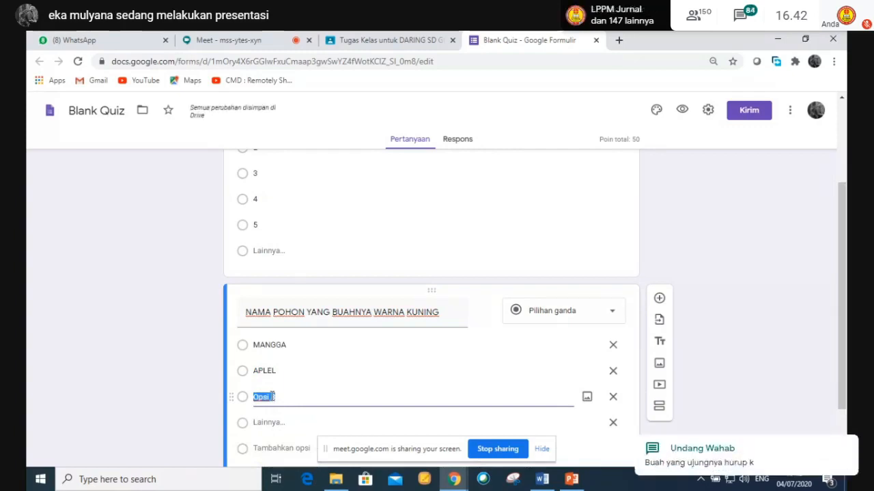
text(LOBI)
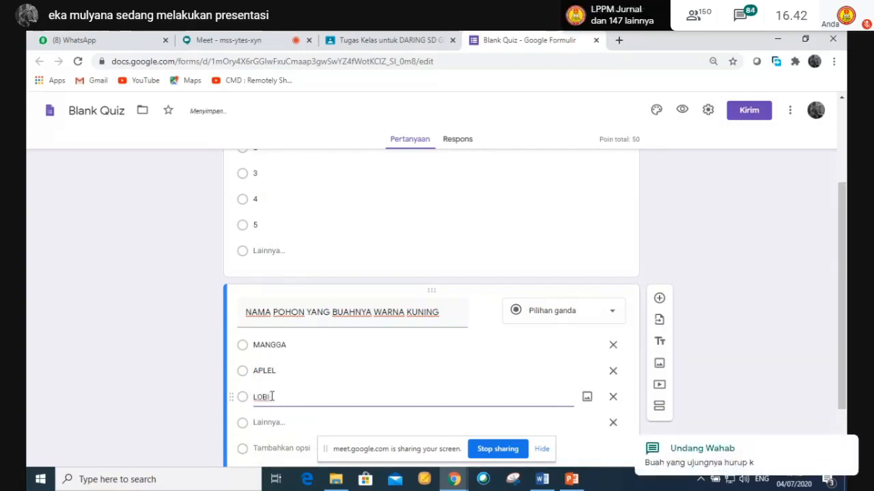
text(-LOBI)
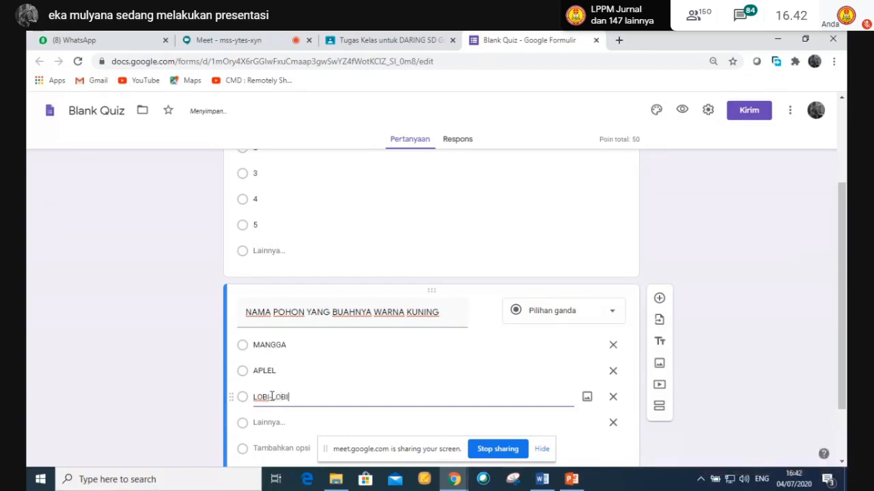
scroll(268, 413, down, 1)
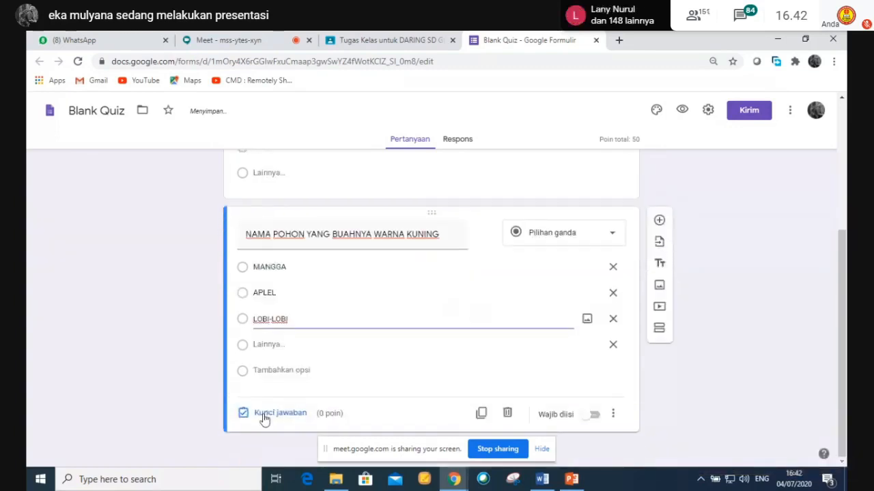
- In the answer key, mark MANGGA as the correct answer worth 50 points
click(276, 413)
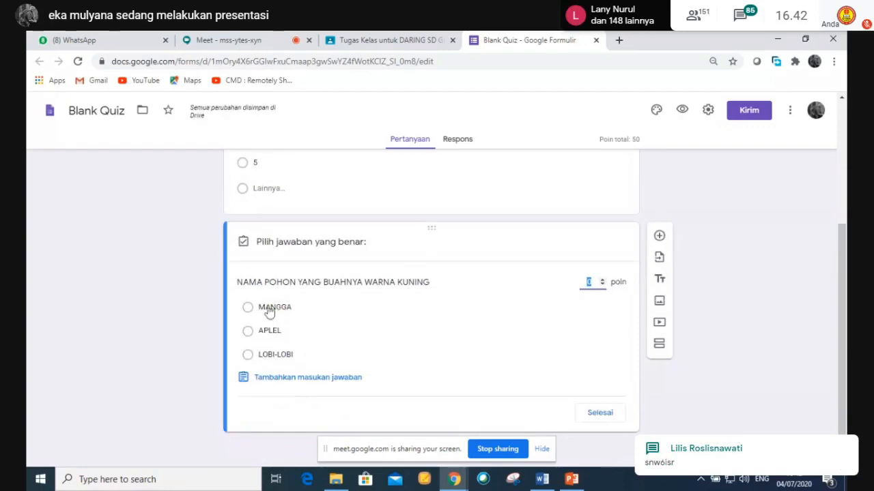
click(249, 309)
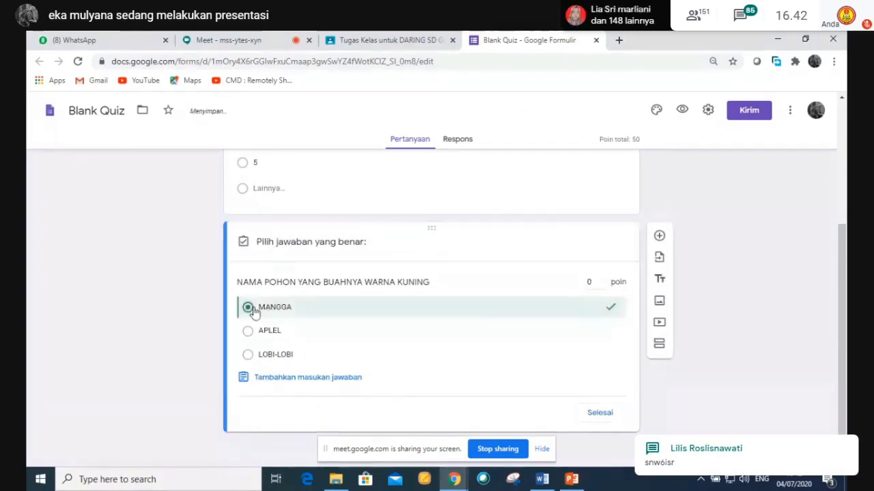
click(592, 287)
text(50)
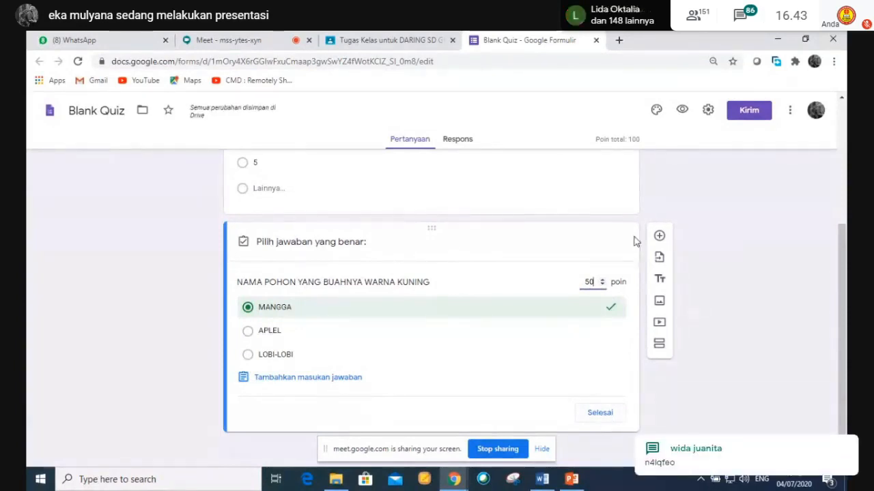
click(600, 413)
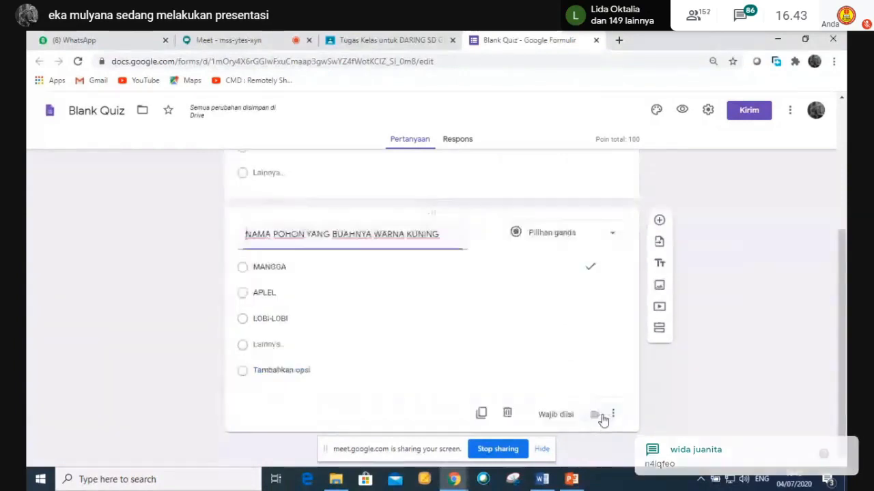
- Copy the quiz's share link from the Send dialog and return to the Classroom assignment
click(748, 114)
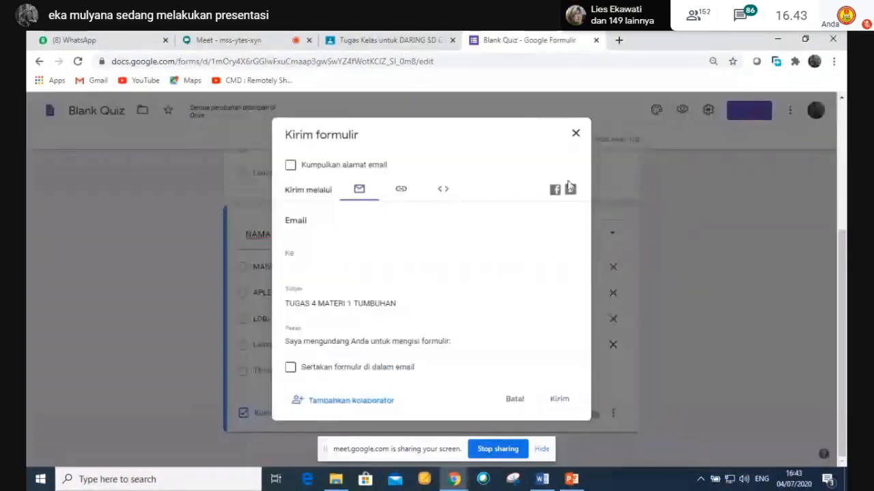
click(400, 190)
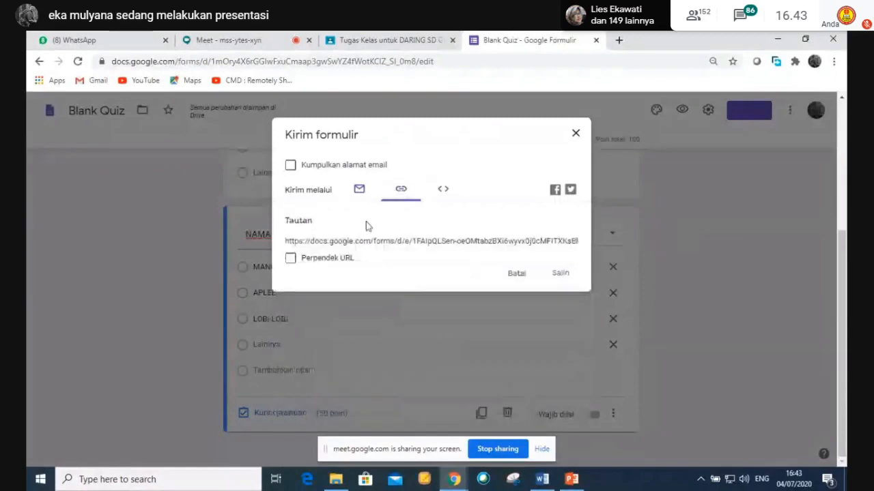
click(561, 274)
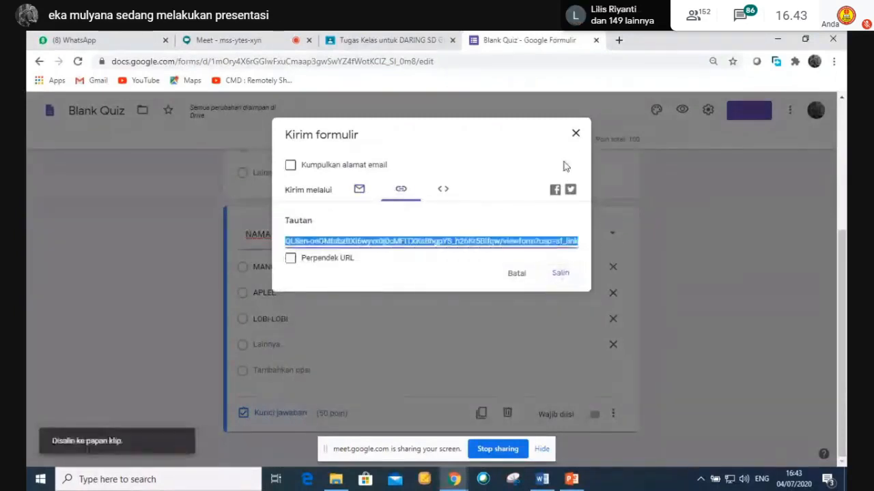
click(574, 136)
click(401, 43)
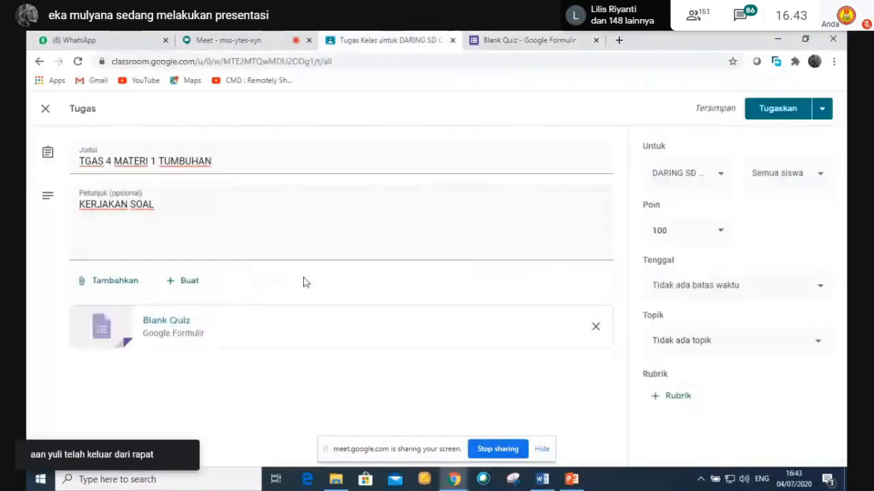
- Attach the pasted Forms quiz link to the assignment and remove the Blank Quiz attachment
click(94, 281)
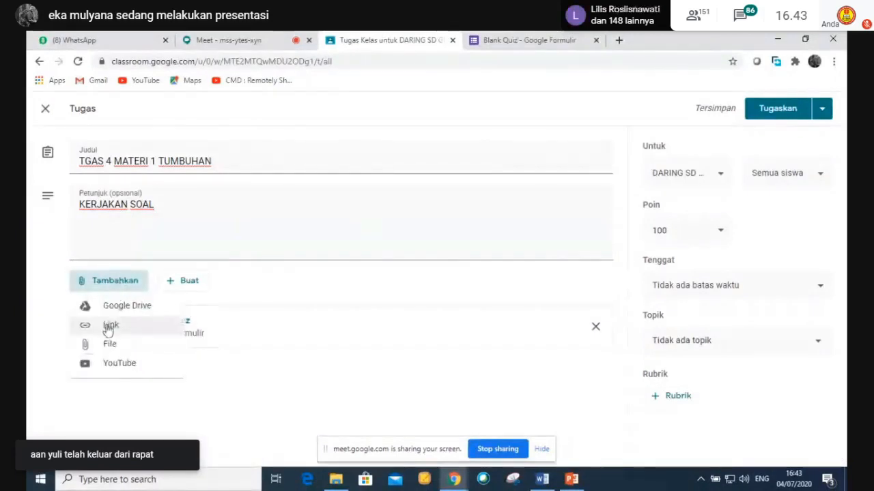
click(109, 325)
right_click(390, 291)
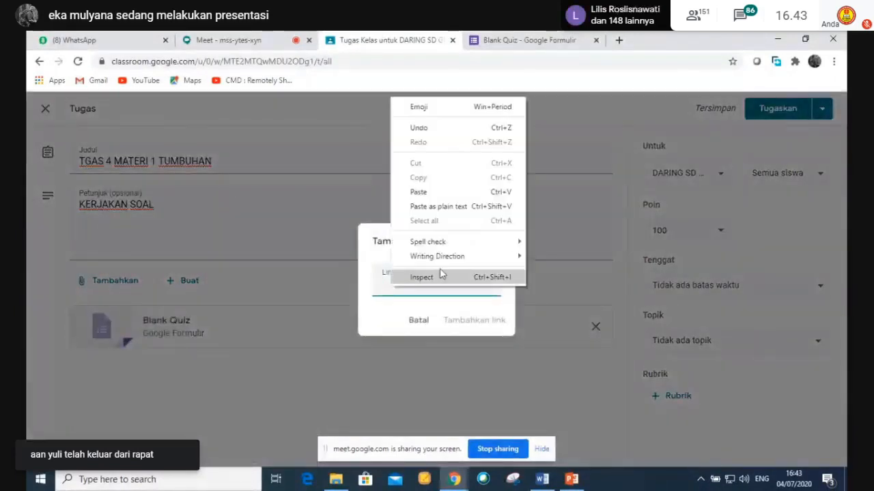
click(440, 192)
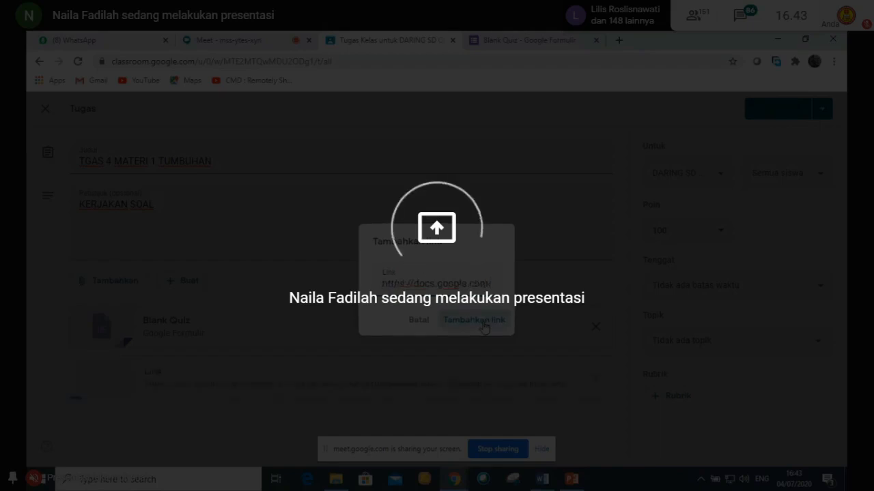
click(482, 320)
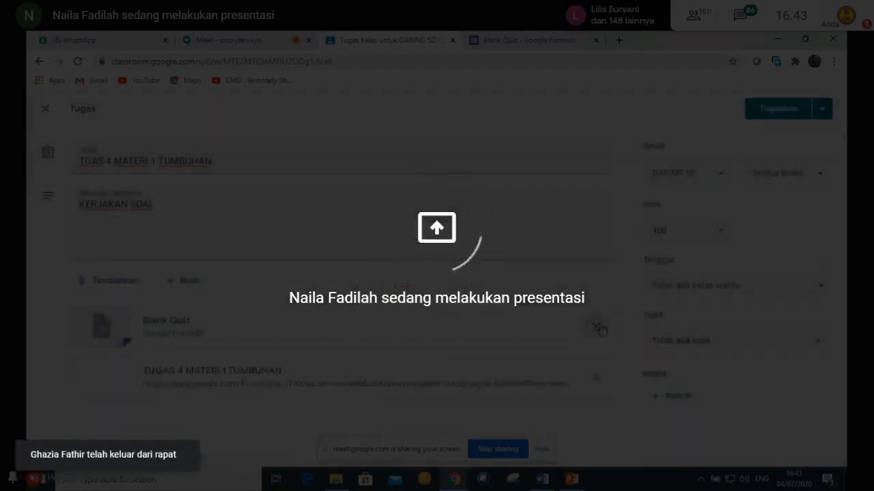
click(598, 328)
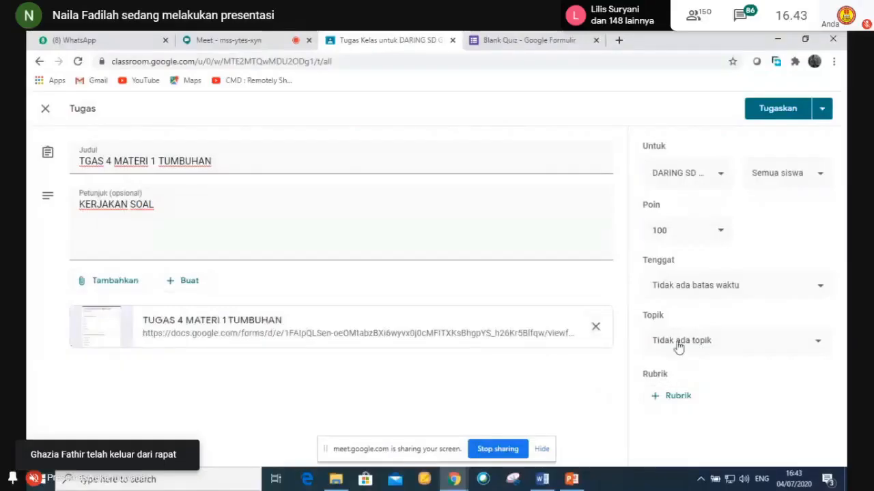
click(718, 230)
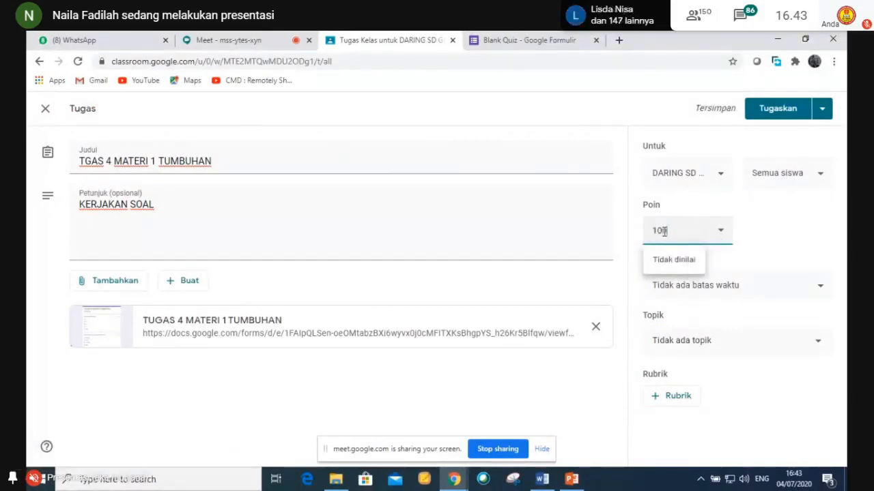
click(812, 229)
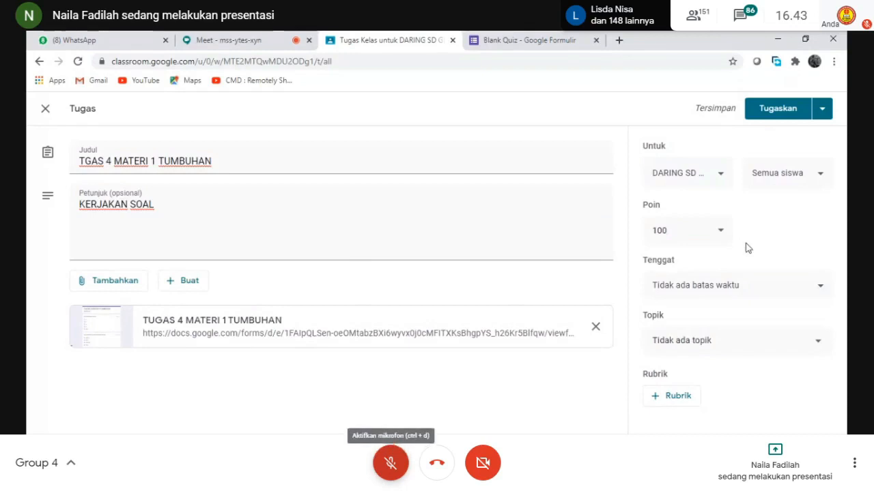
click(669, 341)
- Create the topic 'TUGAS 4 MATERI 1', toggling the Meet microphone with Ctrl+D while typing
click(667, 285)
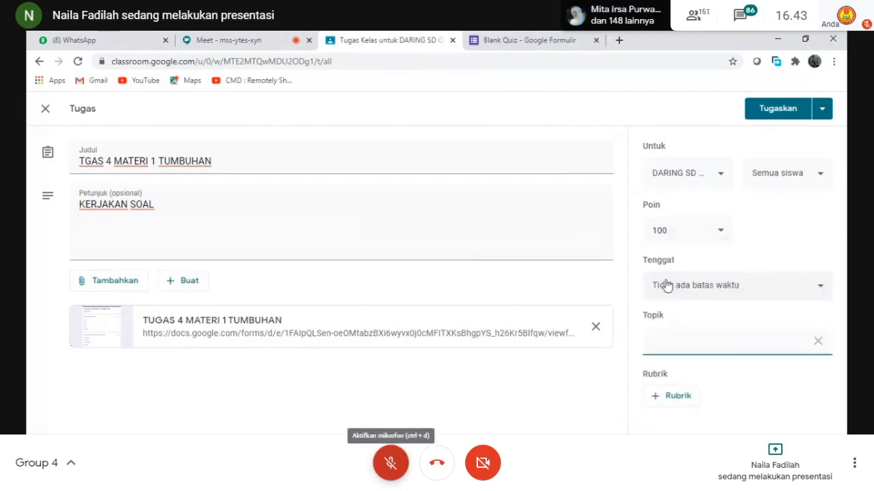
text(TUGAS)
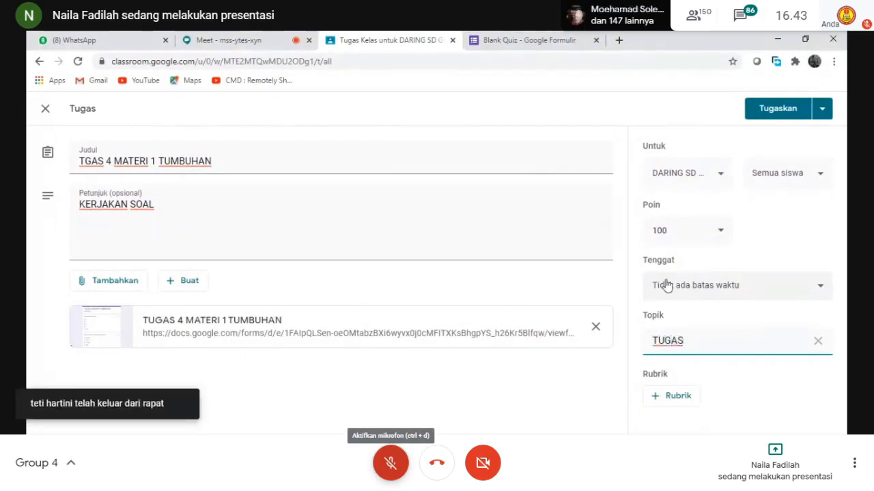
key(ctrl+d)
text(4 MA)
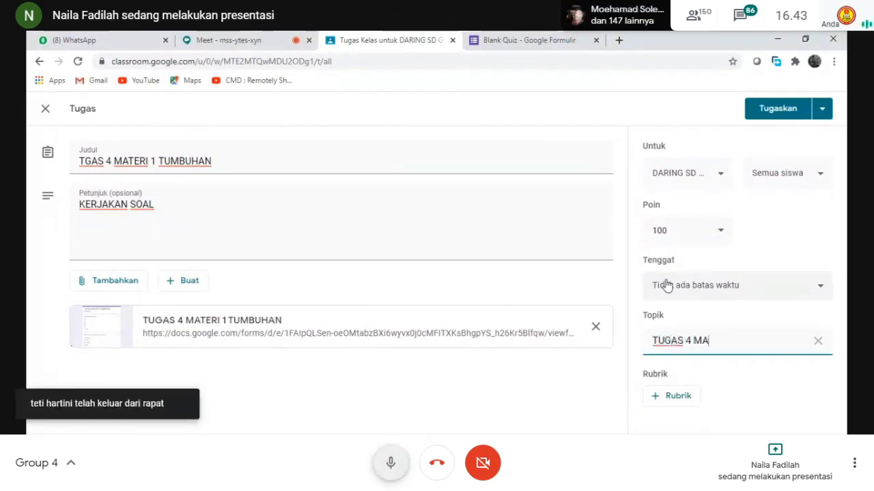
text(R)
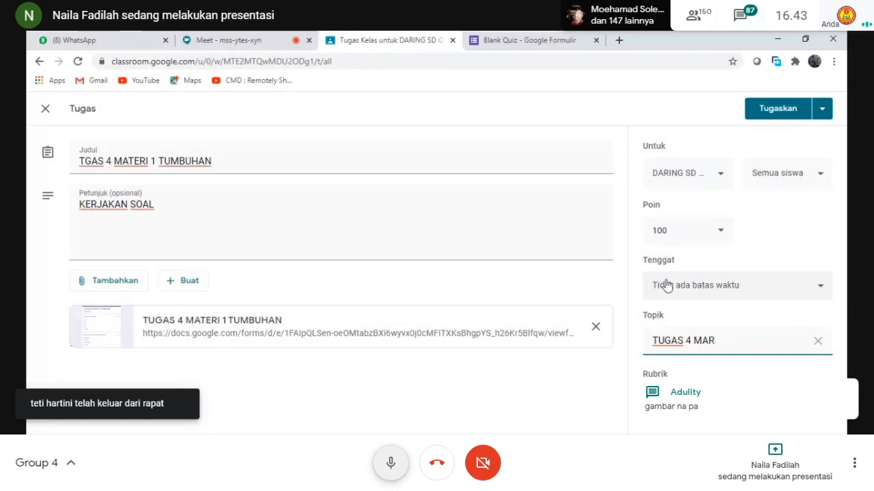
text(EU RI)
key(ctrl+d)
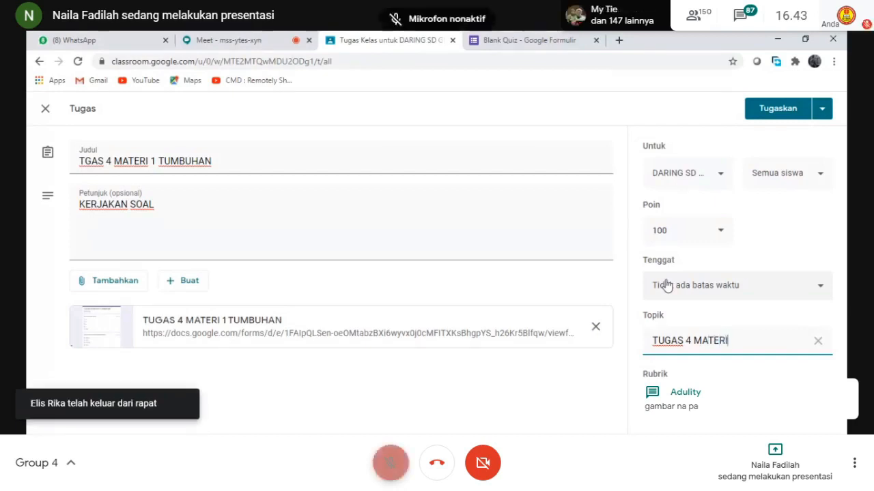
key(ctrl+d)
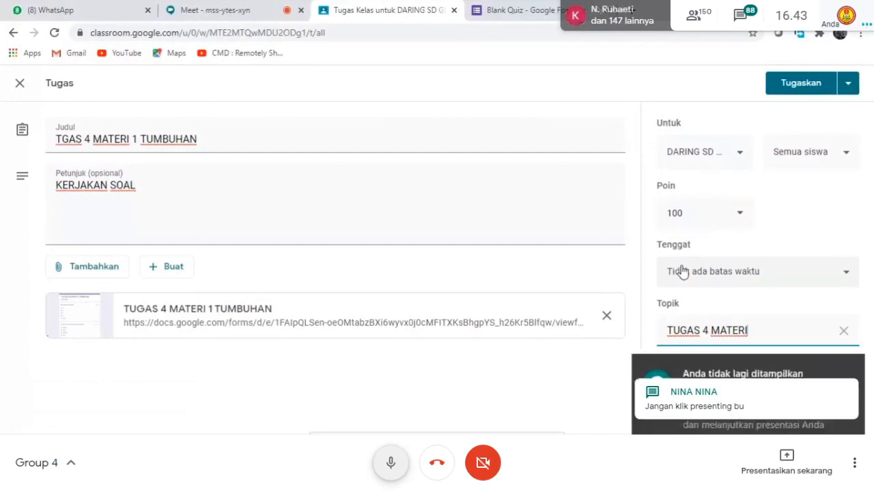
key(ctrl+d)
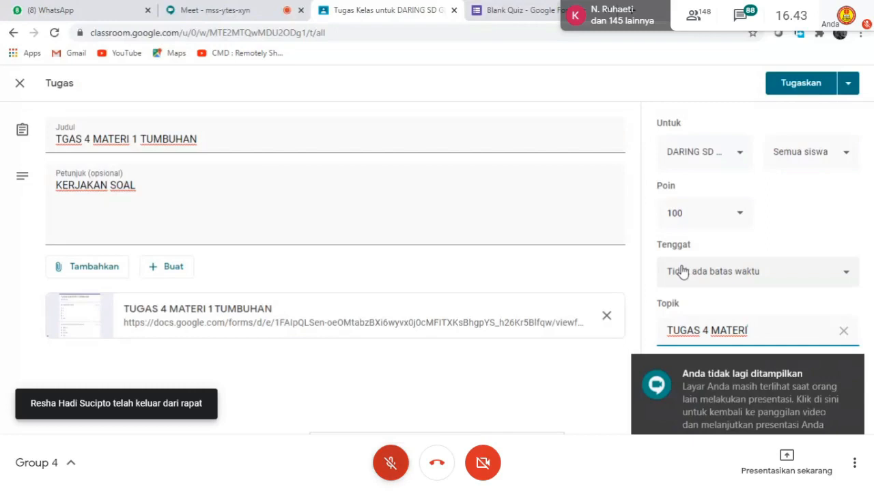
key(ctrl+d)
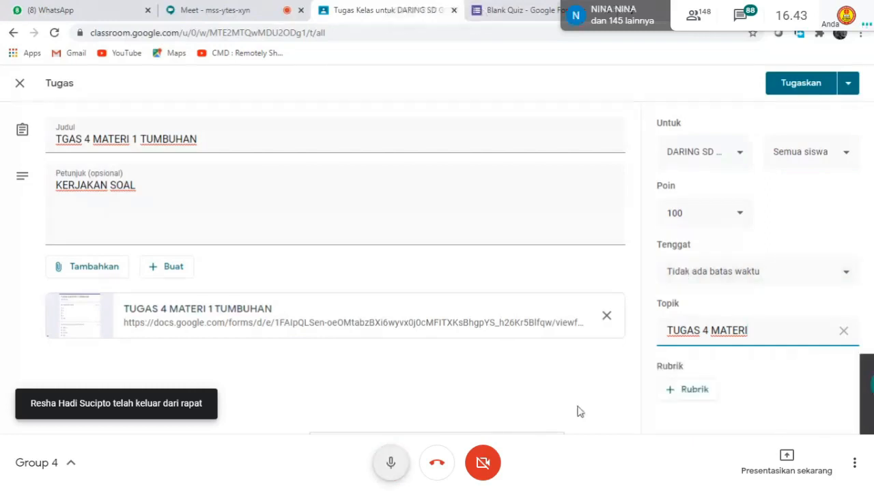
text(1)
key(ctrl+d)
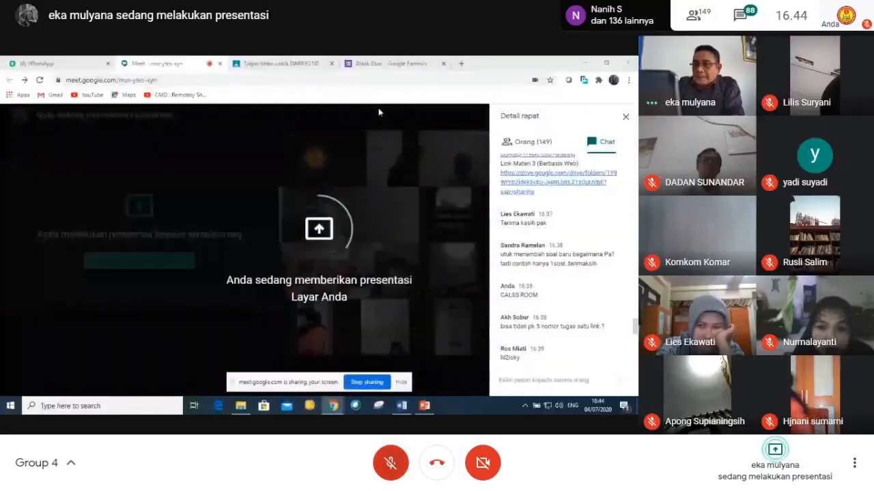
- Unmute the Meet mic, add a blank question to the Forms quiz, then return to the Classroom draft
key(ctrl+d)
key(ctrl+d)
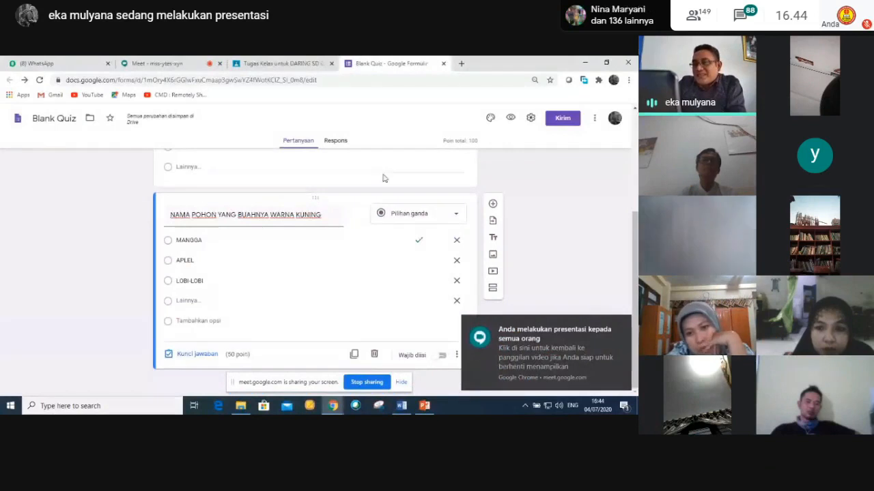
click(493, 205)
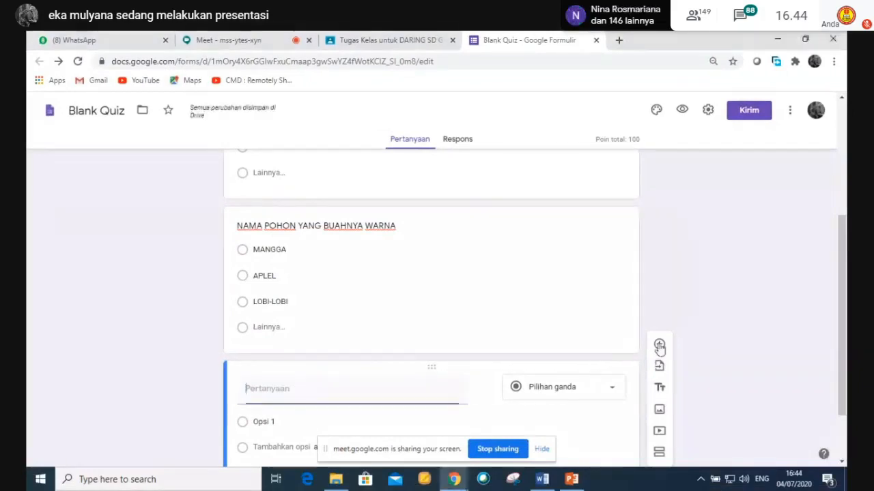
scroll(456, 253, up, 5)
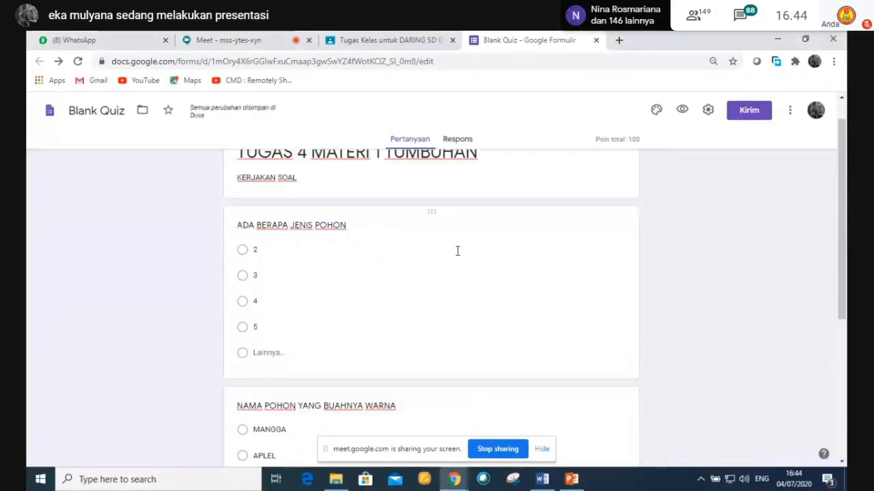
click(374, 40)
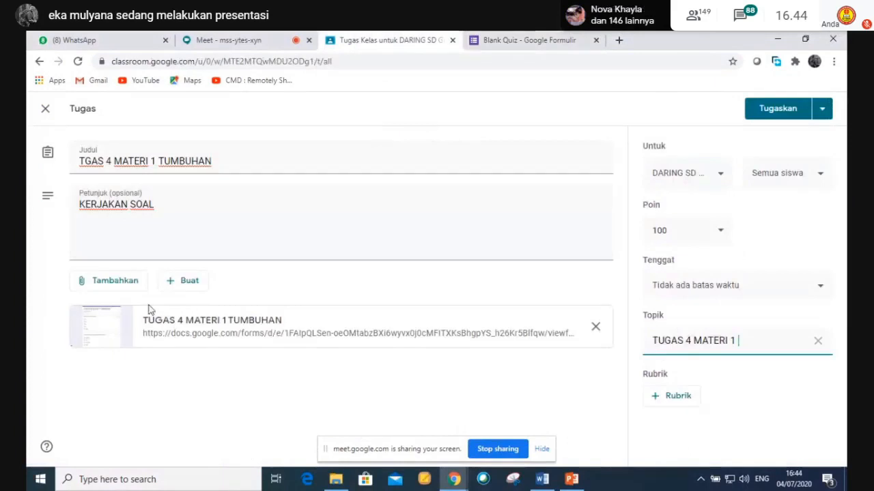
- Publish TGAS 4 MATERI 1 TUMBUHAN with Tugaskan and switch to the Meet call
click(787, 107)
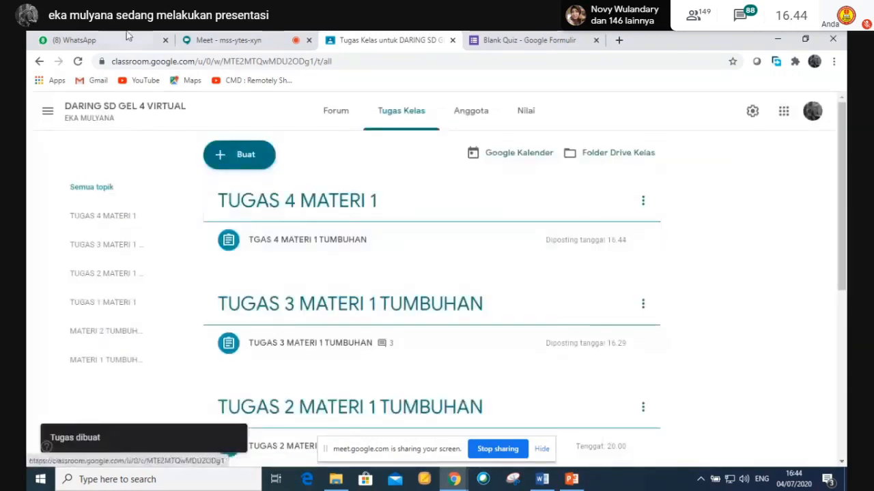
click(266, 41)
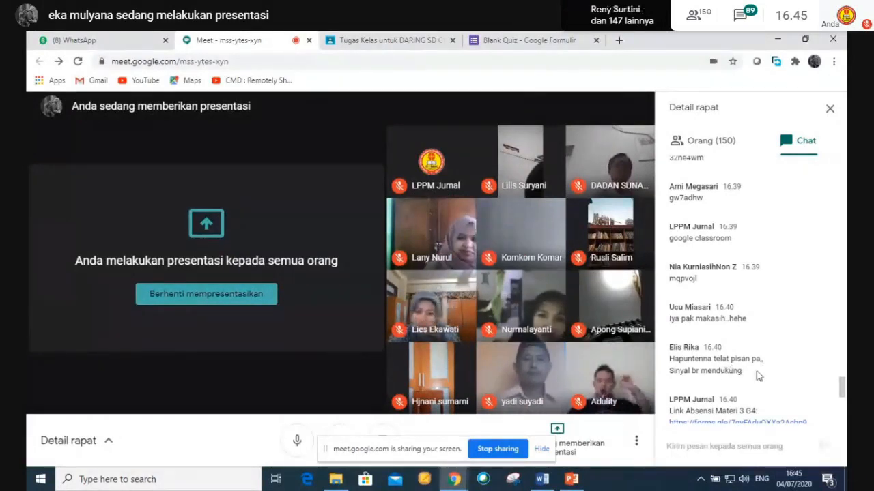
scroll(717, 371, down, 5)
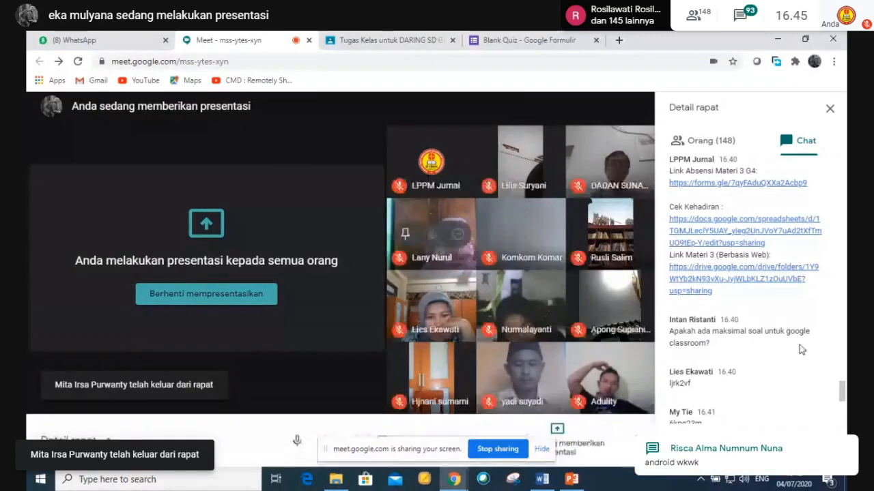
scroll(769, 350, down, 2)
scroll(769, 350, down, 1)
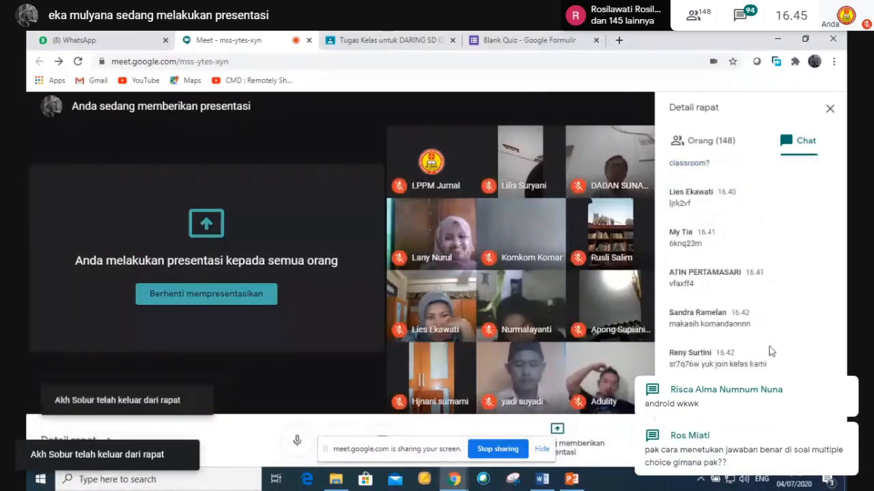
scroll(769, 351, down, 1)
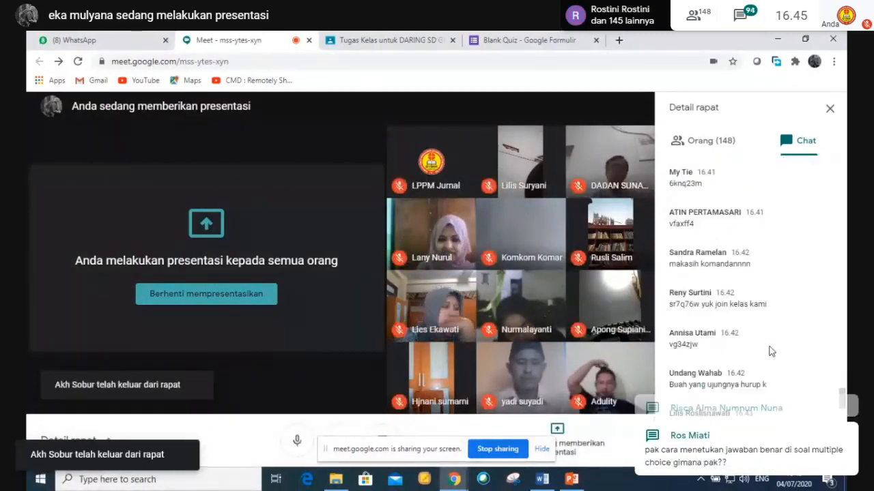
scroll(764, 333, down, 1)
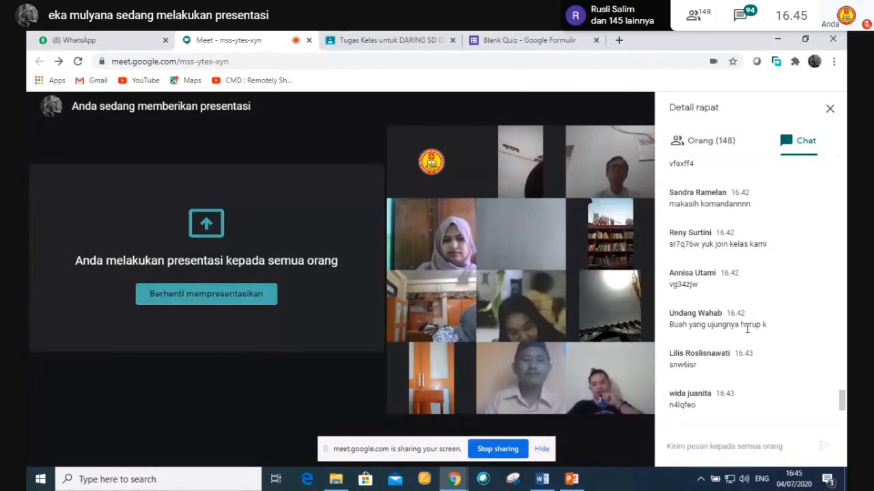
scroll(770, 330, down, 3)
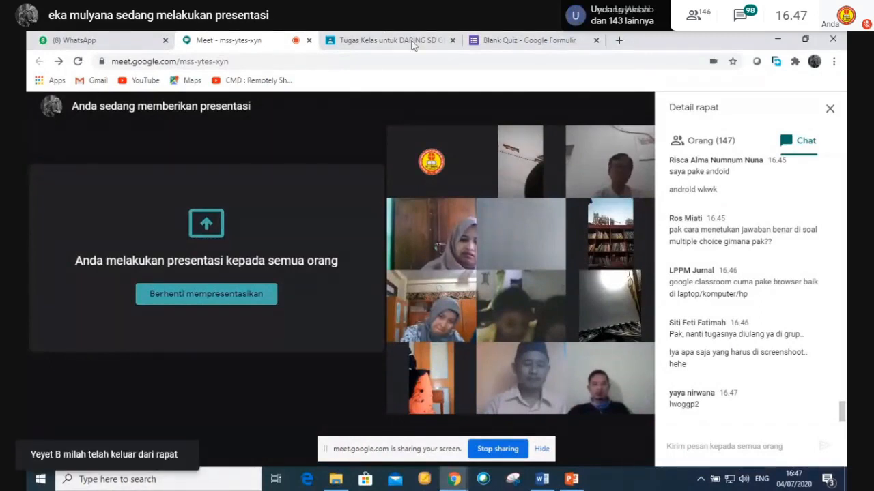
- Go through the class list to DARING SD GEL 4 VIRTUAL, check Anggota, then view Tugas Kelas by topic
click(367, 41)
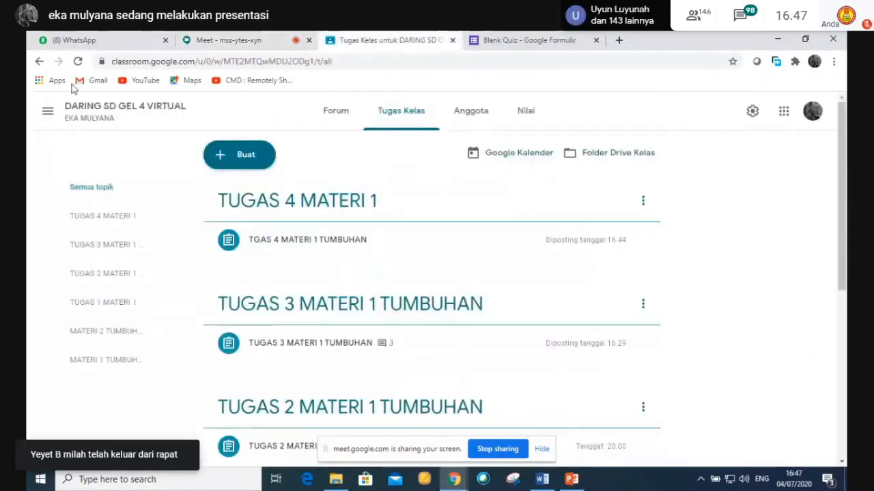
click(48, 110)
click(93, 118)
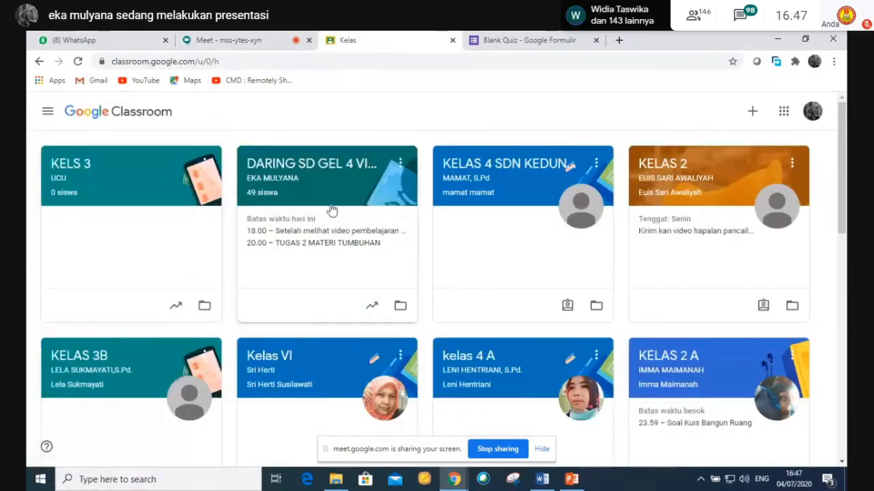
click(296, 169)
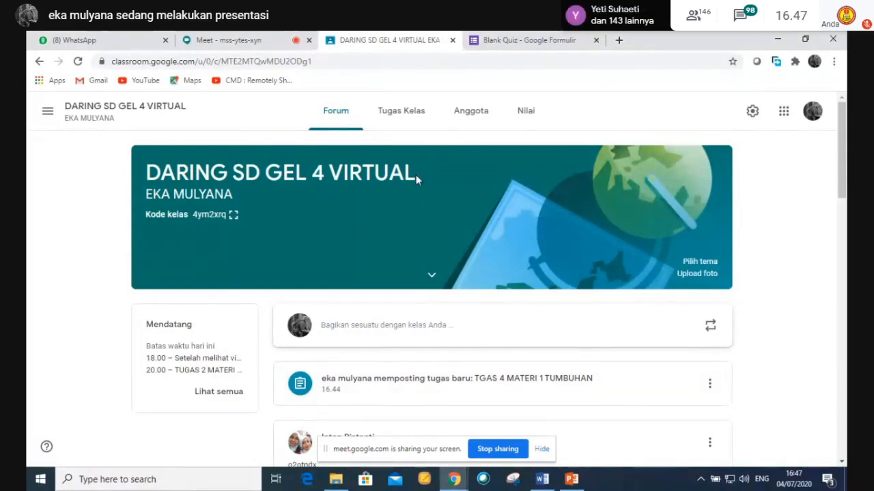
click(476, 117)
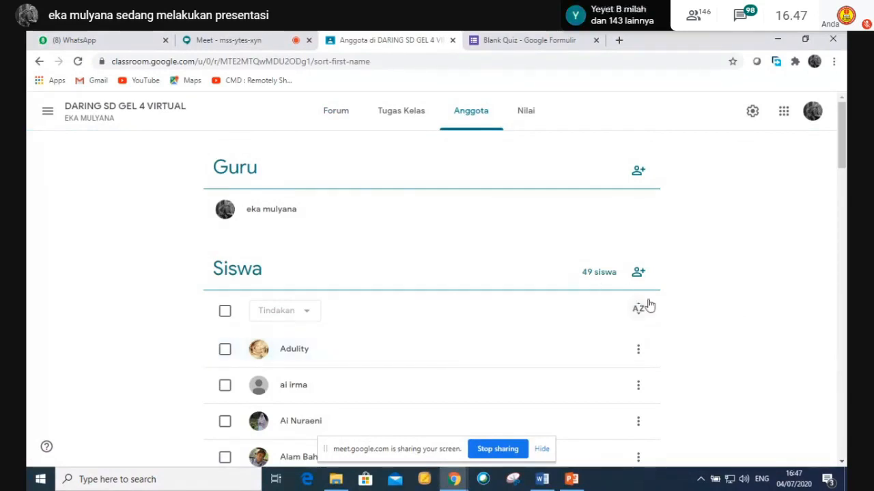
click(410, 118)
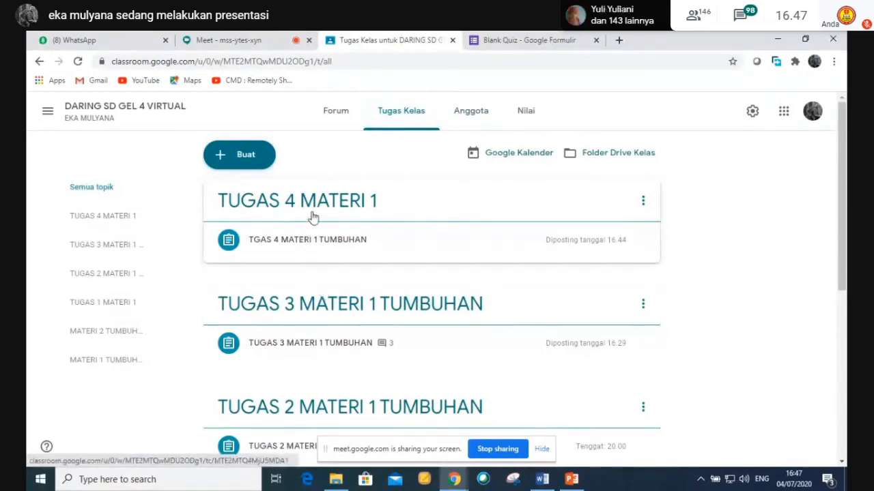
scroll(312, 217, down, 5)
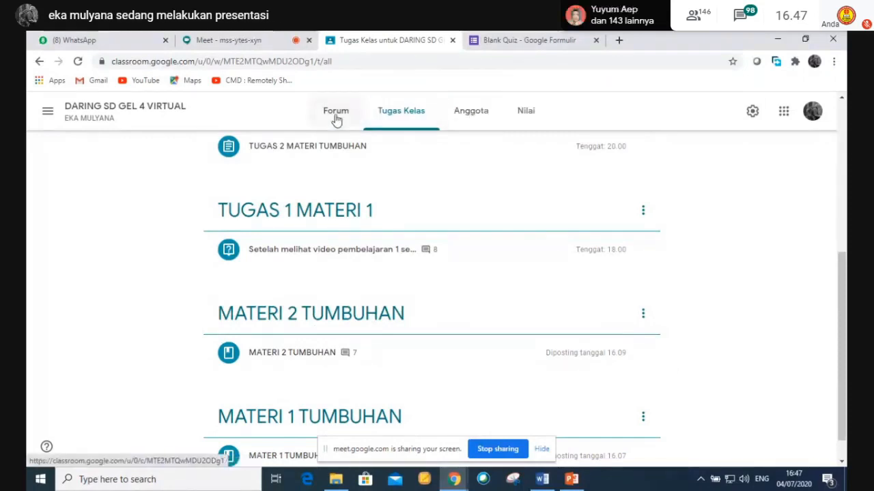
- Browse the Classroom class list, then return to the Meet call and unmute your microphone
click(78, 106)
click(49, 112)
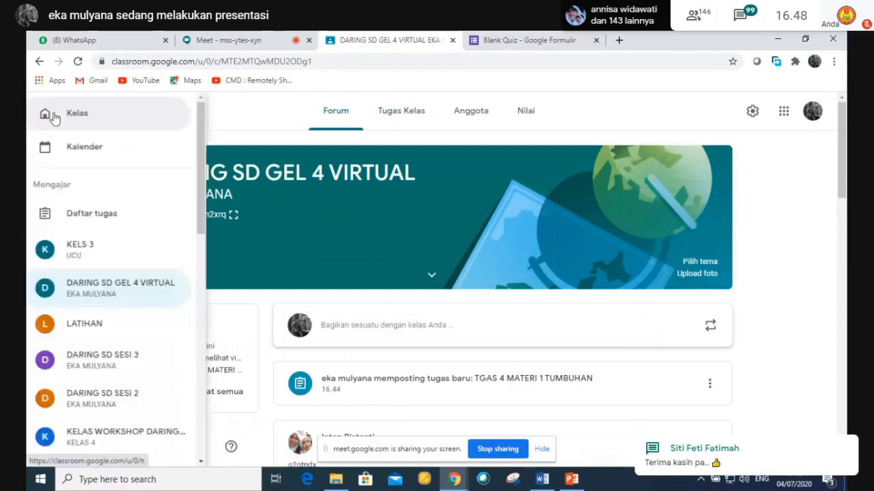
click(108, 120)
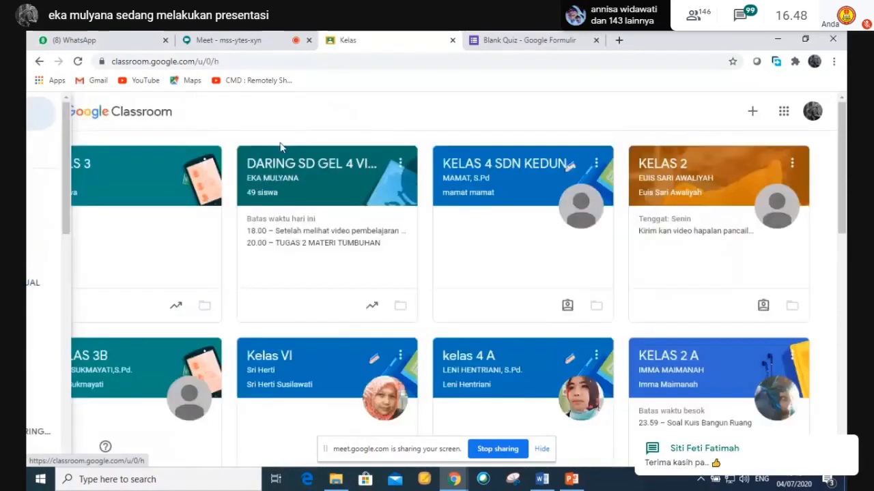
scroll(353, 287, down, 1)
scroll(353, 277, up, 1)
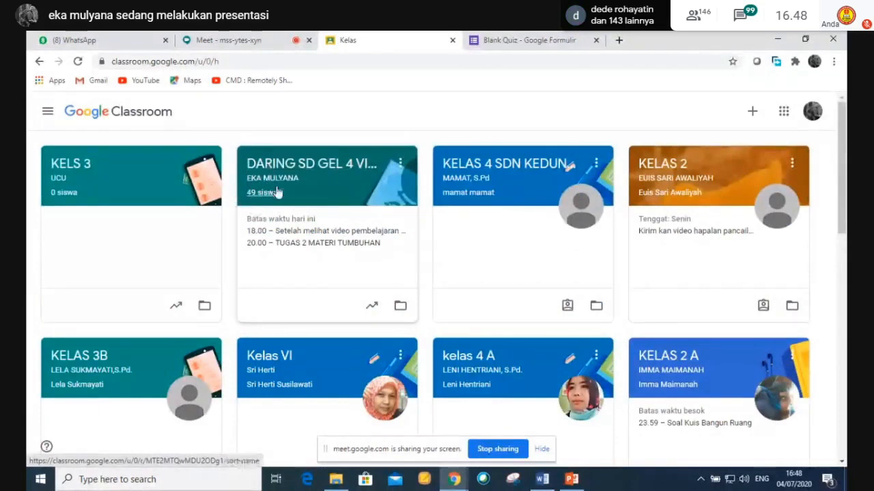
scroll(353, 253, down, 3)
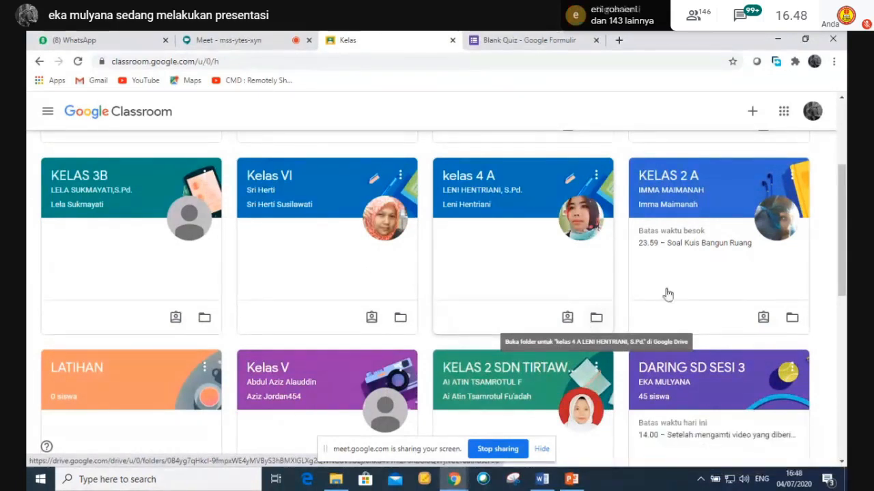
click(233, 43)
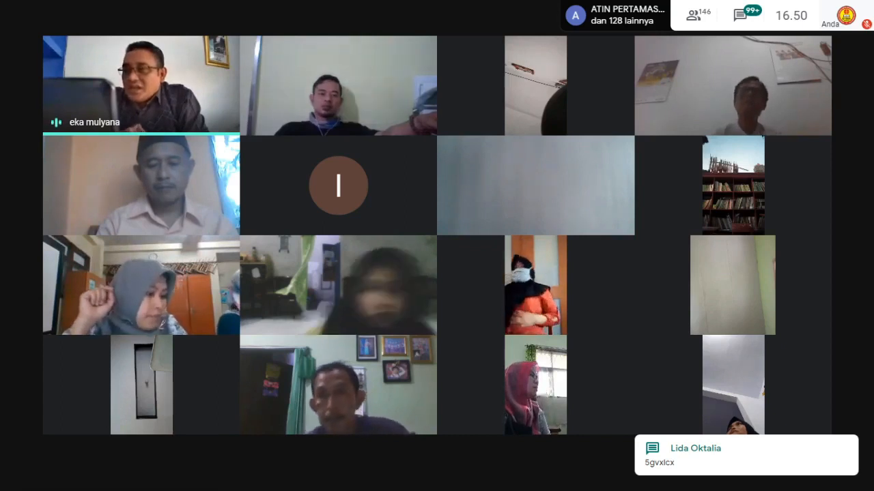
click(390, 463)
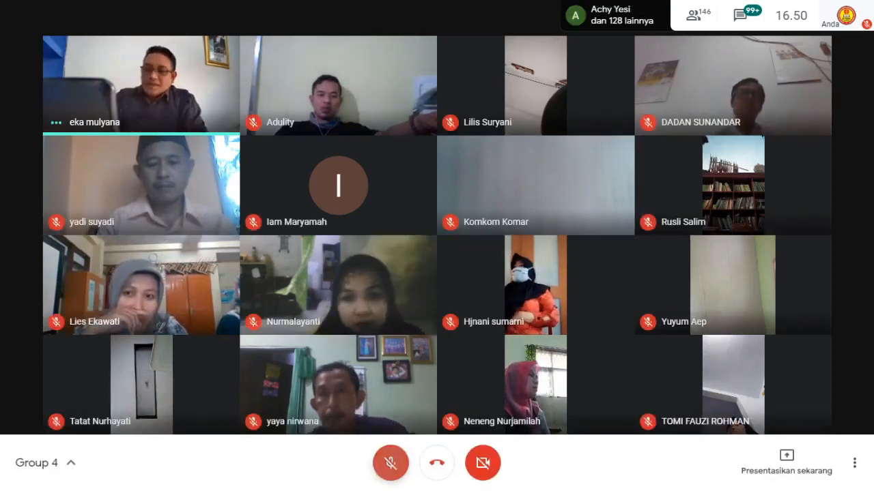